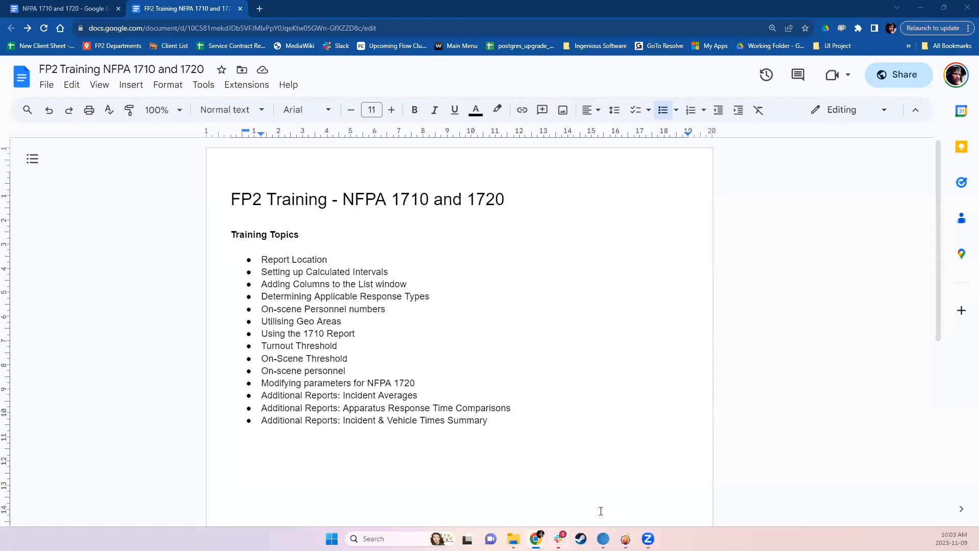
Switch to FP2 and log in to the ab_demo_2022_10_18 database as ADMINISTRATOR, accepting the database update
{"action": "left_click", "coordinate": [626, 538]}
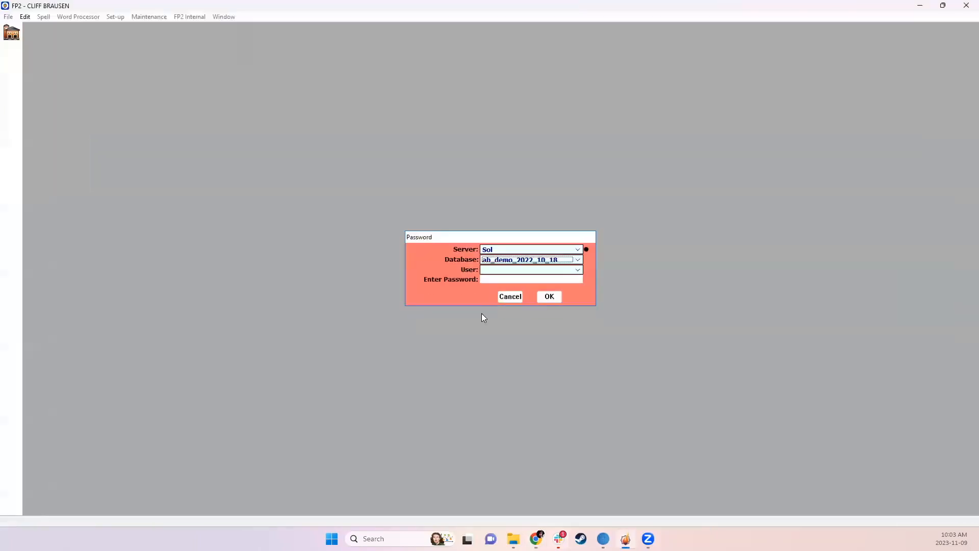
{"action": "left_click", "coordinate": [490, 271]}
{"action": "left_click", "coordinate": [498, 278]}
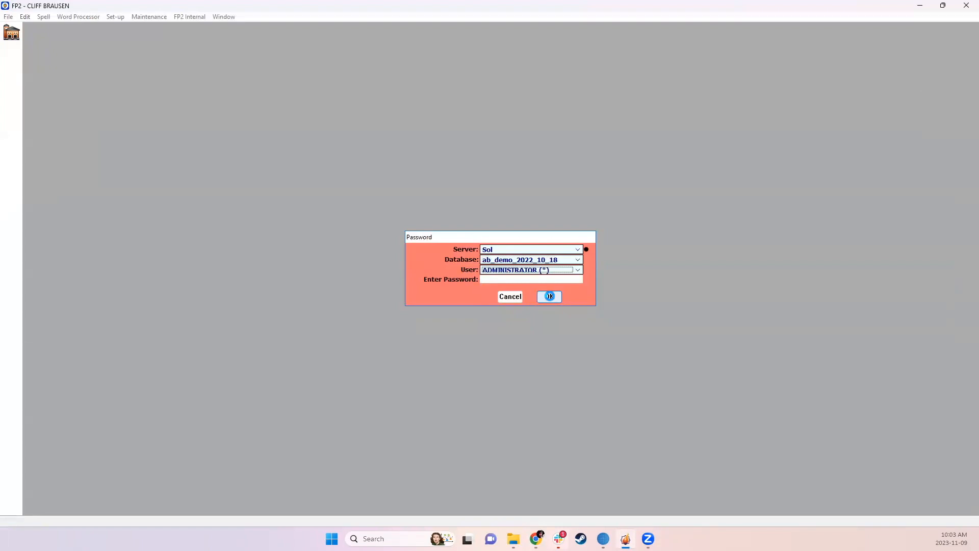
{"action": "left_click", "coordinate": [549, 296]}
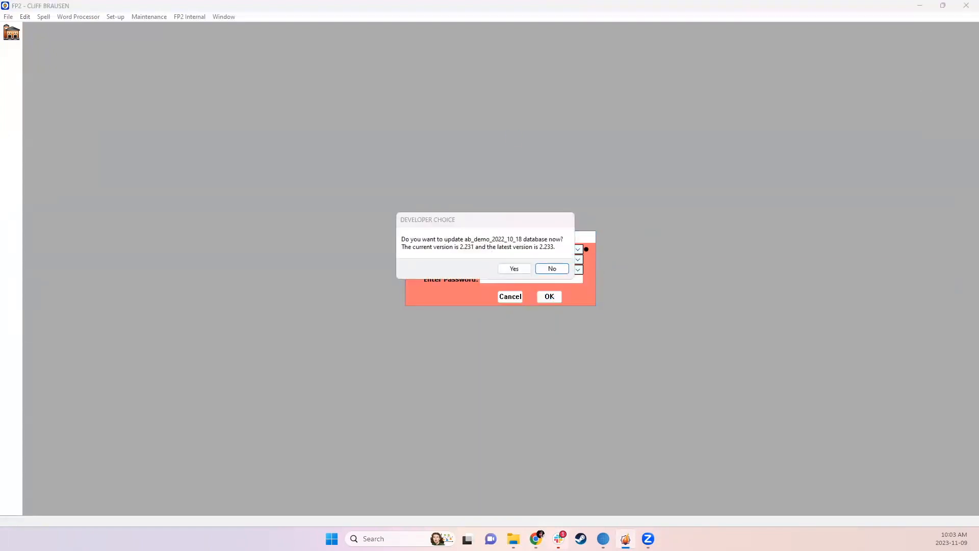
{"action": "left_click", "coordinate": [515, 269]}
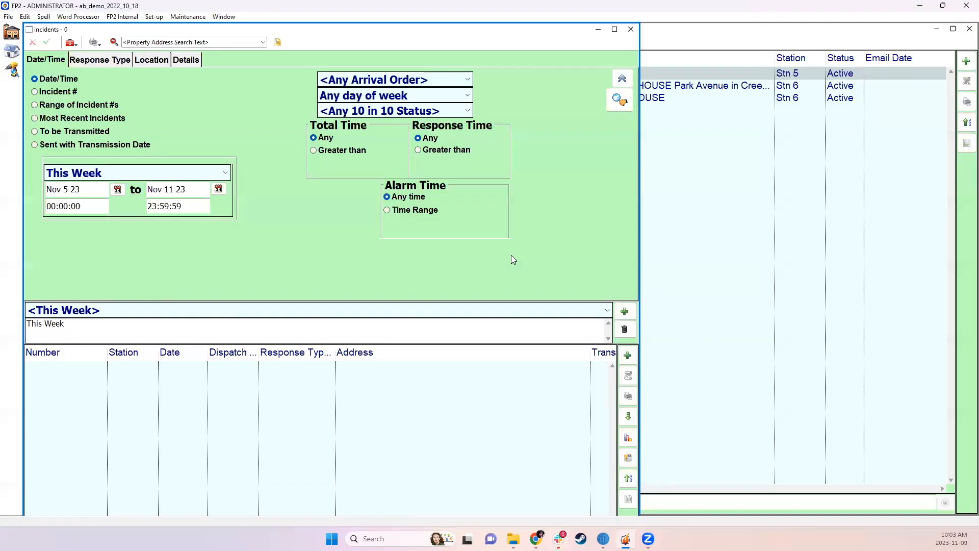
Close the window behind the Incidents list and maximize the Incidents window
{"action": "left_click", "coordinate": [969, 29]}
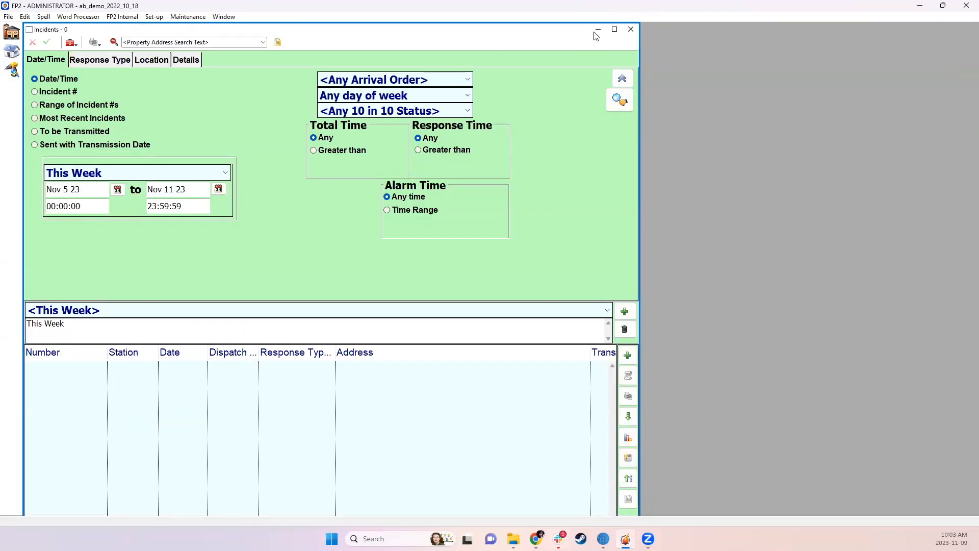
{"action": "left_click", "coordinate": [615, 29]}
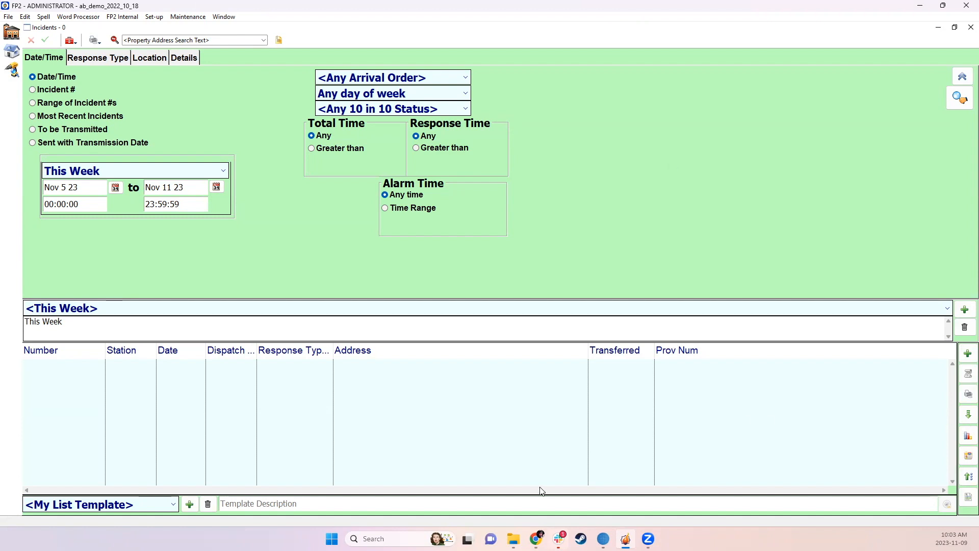
{"action": "mouse_move", "coordinate": [533, 539]}
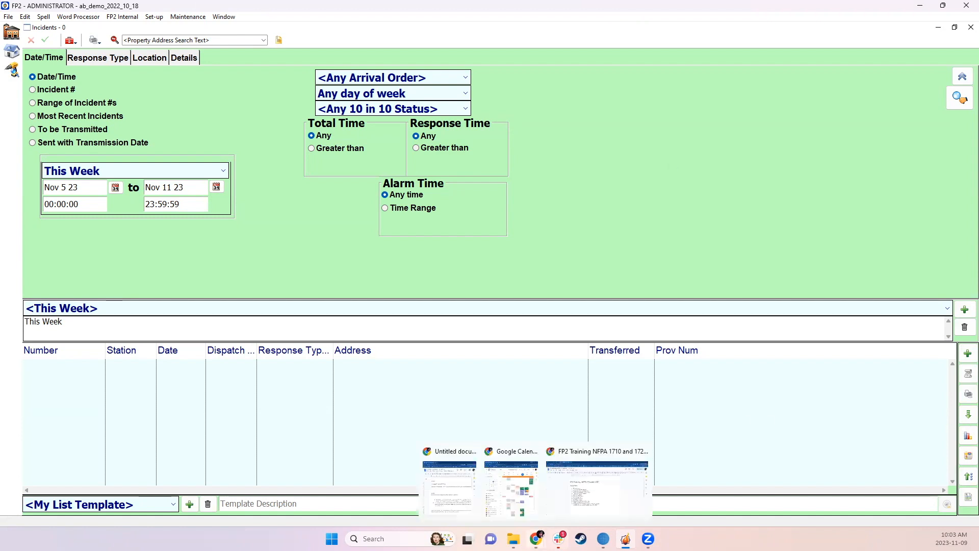
{"action": "left_click", "coordinate": [581, 501]}
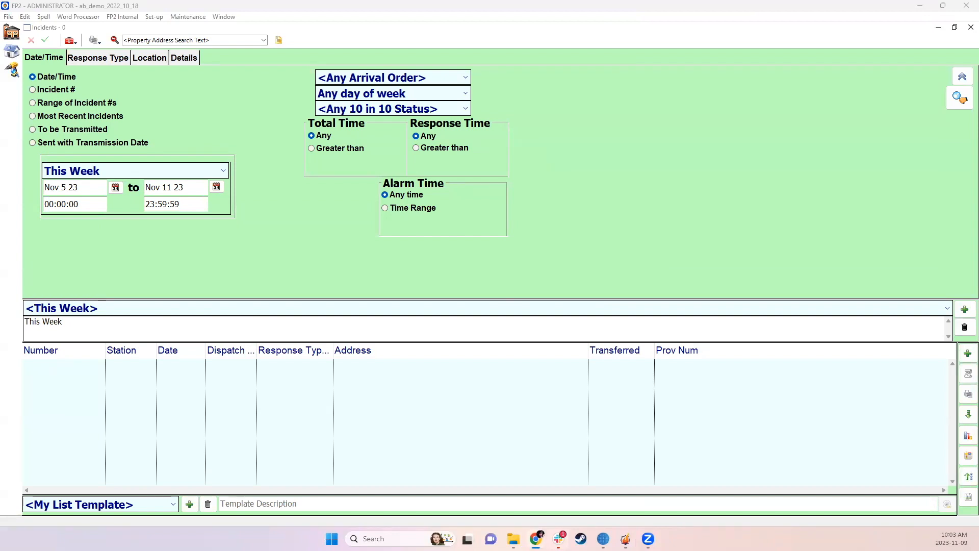
Filter the Incidents list to the Last 36 Months date range
{"action": "left_click", "coordinate": [203, 170]}
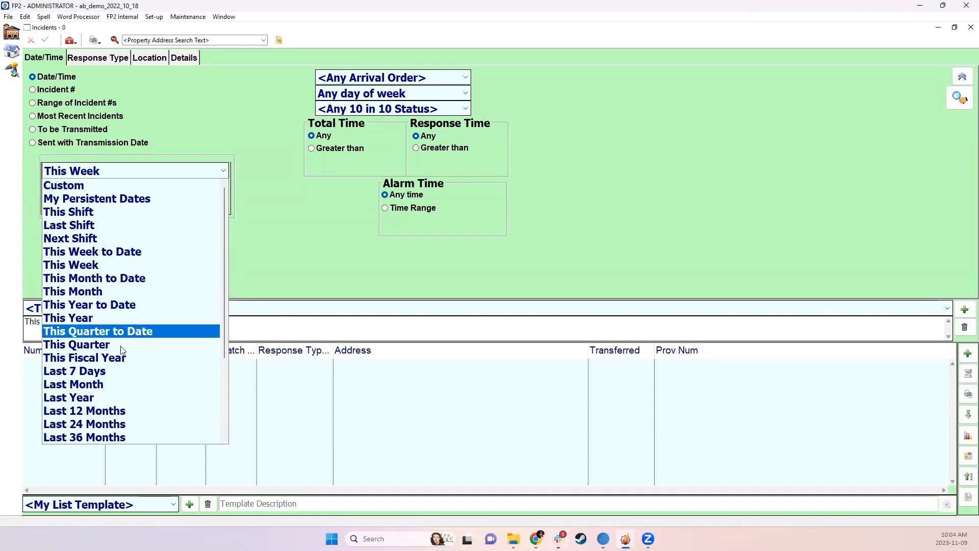
{"action": "left_click", "coordinate": [117, 411]}
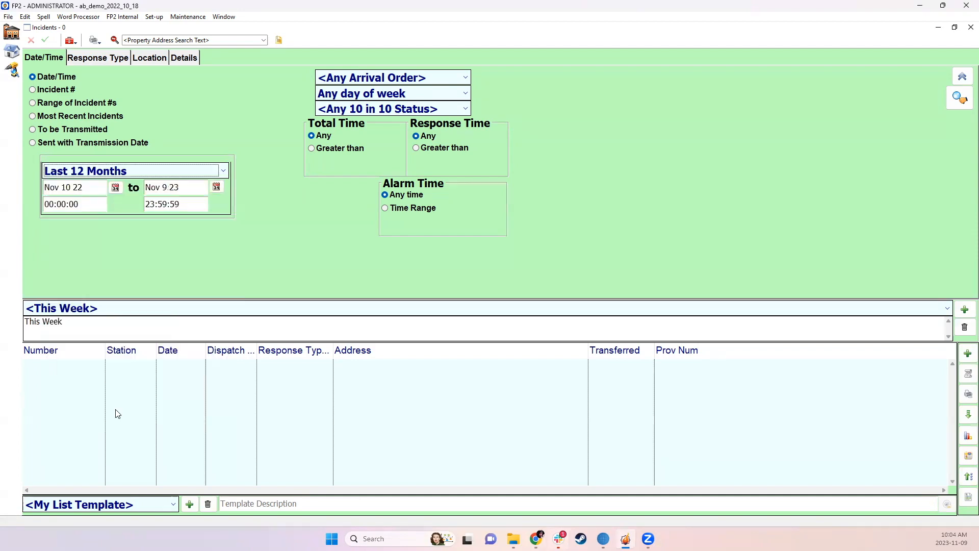
{"action": "left_click", "coordinate": [158, 170]}
{"action": "scroll", "coordinate": [109, 397], "scroll_direction": "down", "scroll_amount": 2}
{"action": "left_click", "coordinate": [109, 357]}
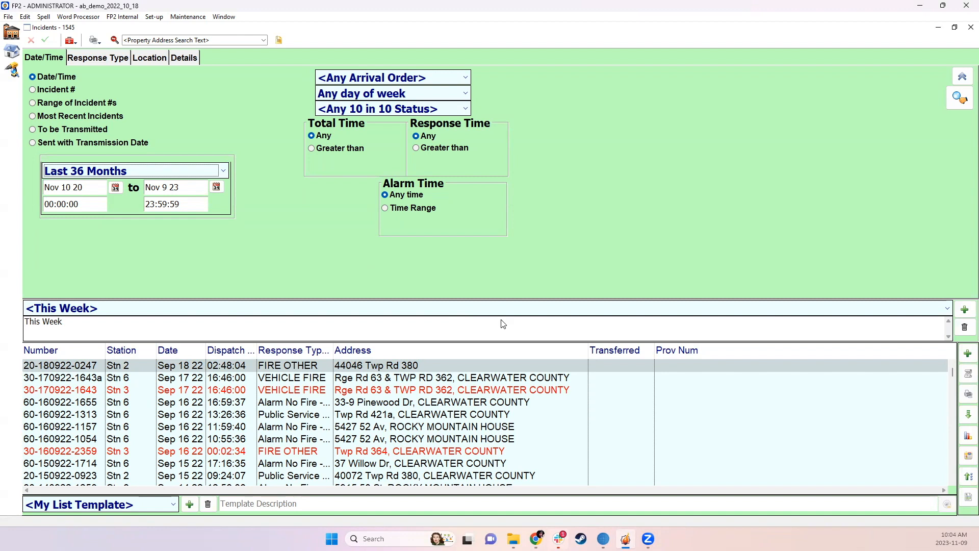
Open the Sep 18 22 FIRE OTHER incident report for Stn 2 and show its incident times
{"action": "left_click", "coordinate": [285, 363]}
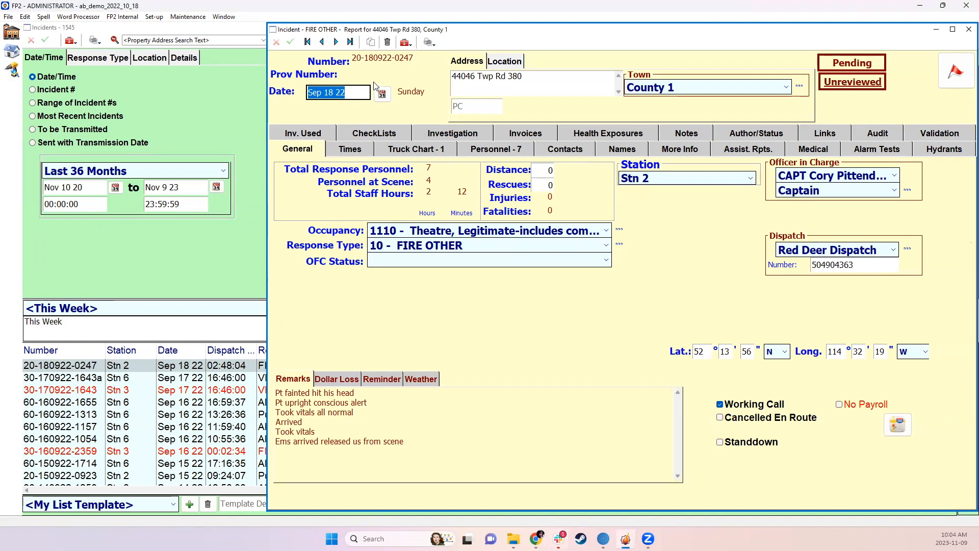
{"action": "left_click", "coordinate": [340, 93]}
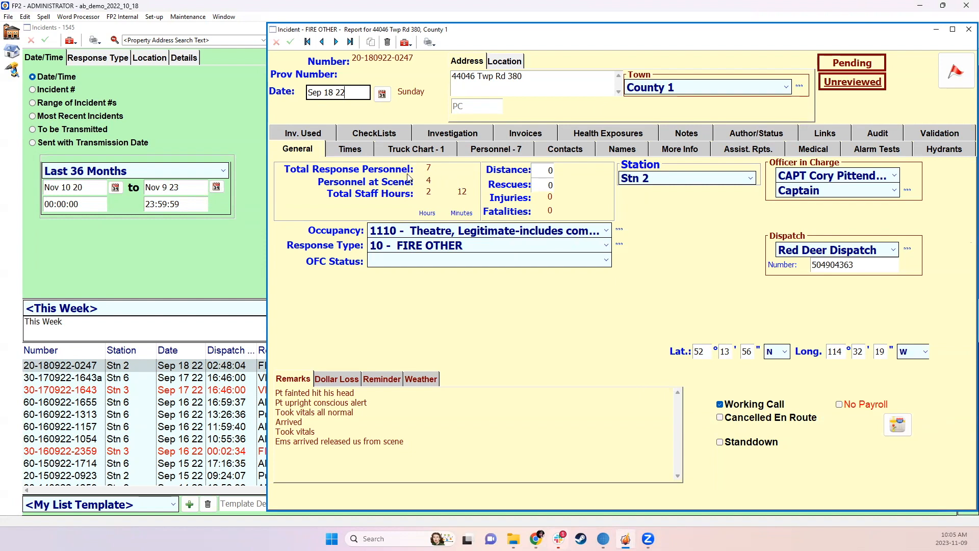
{"action": "left_click", "coordinate": [360, 152]}
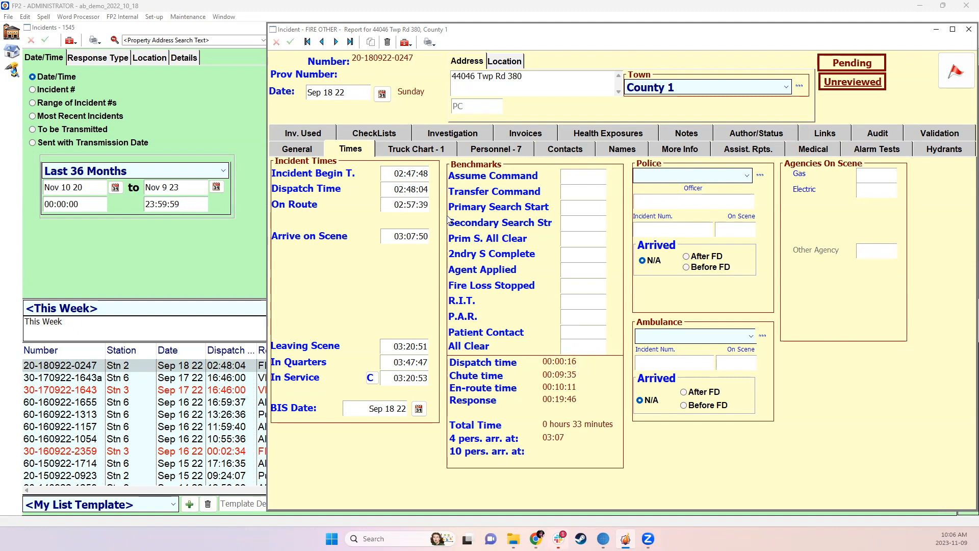
Compare the incident's Dispatch Time, On Route and Arrive on Scene entries with the calculated dispatch, chute, en-route and response intervals
{"action": "left_click", "coordinate": [395, 189]}
{"action": "left_click", "coordinate": [395, 206]}
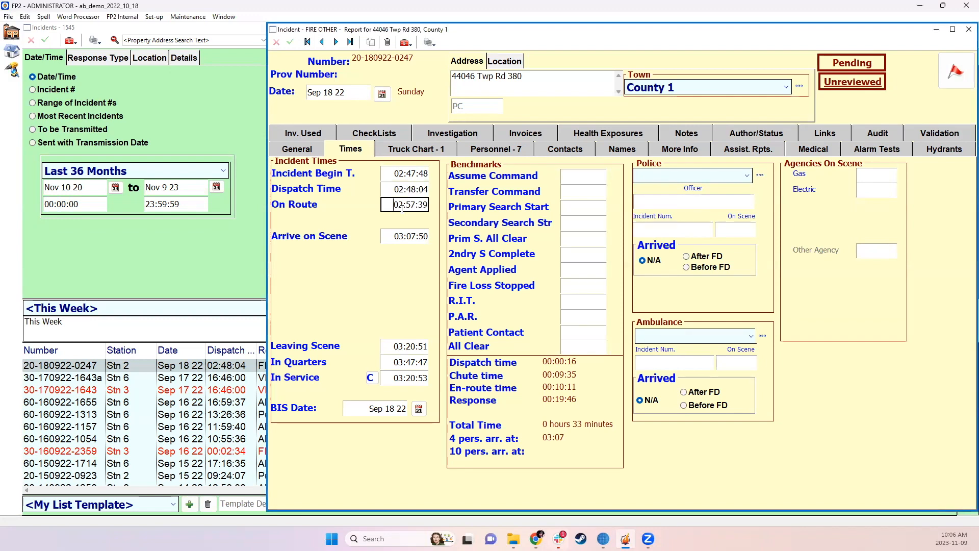
{"action": "key", "text": "shift+Tab"}
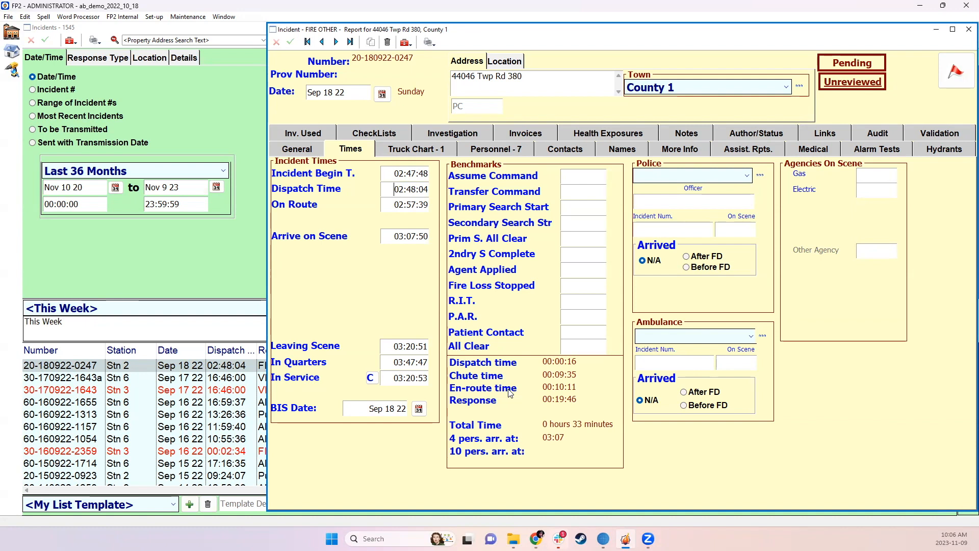
{"action": "left_click", "coordinate": [390, 206]}
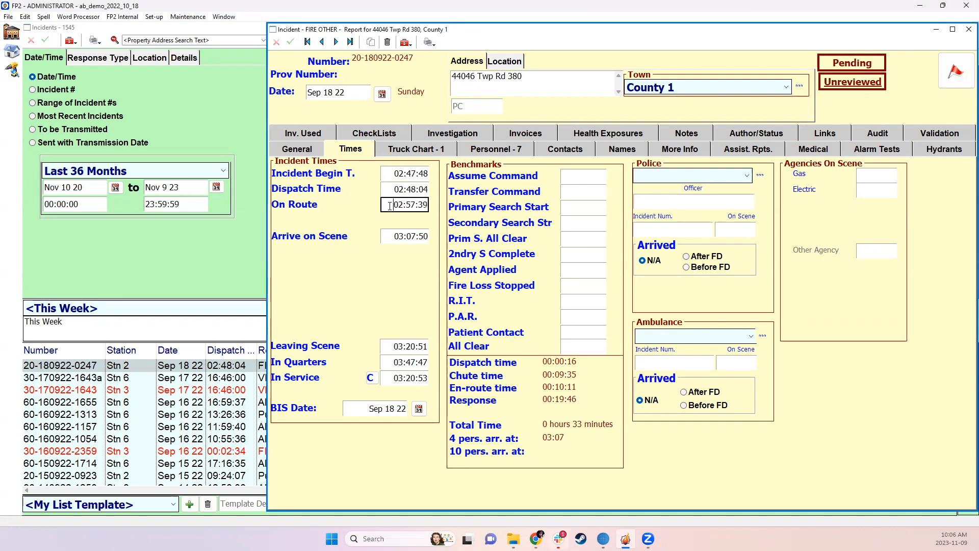
{"action": "left_click", "coordinate": [389, 237]}
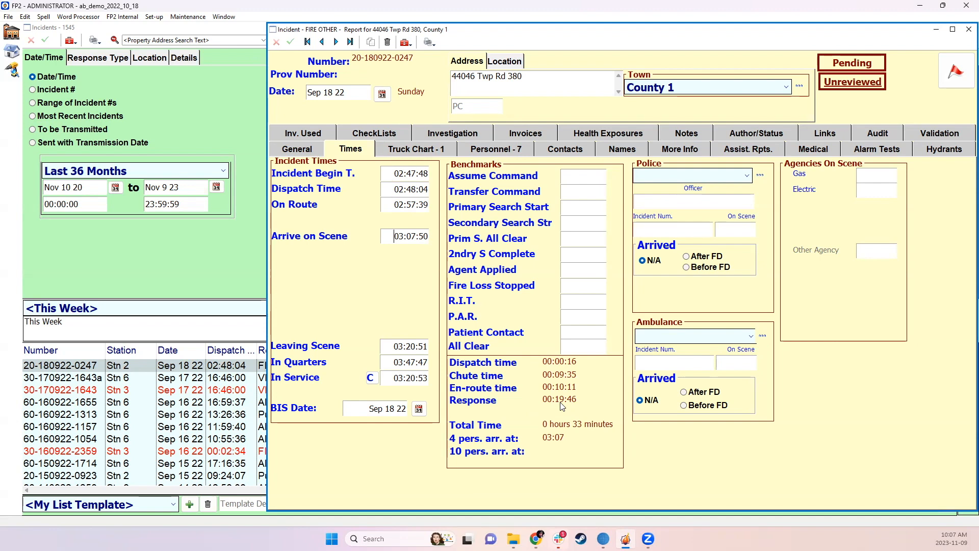
{"action": "left_click", "coordinate": [402, 188]}
{"action": "left_click_drag", "start_coordinate": [392, 189], "coordinate": [428, 191]}
{"action": "left_click", "coordinate": [427, 193]}
{"action": "left_click_drag", "start_coordinate": [395, 238], "coordinate": [433, 239]}
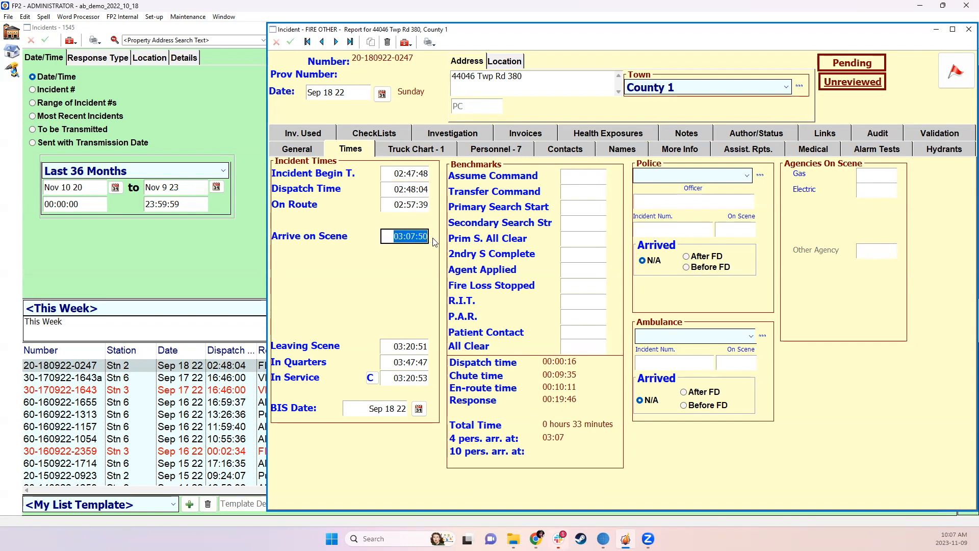
{"action": "left_click", "coordinate": [399, 237]}
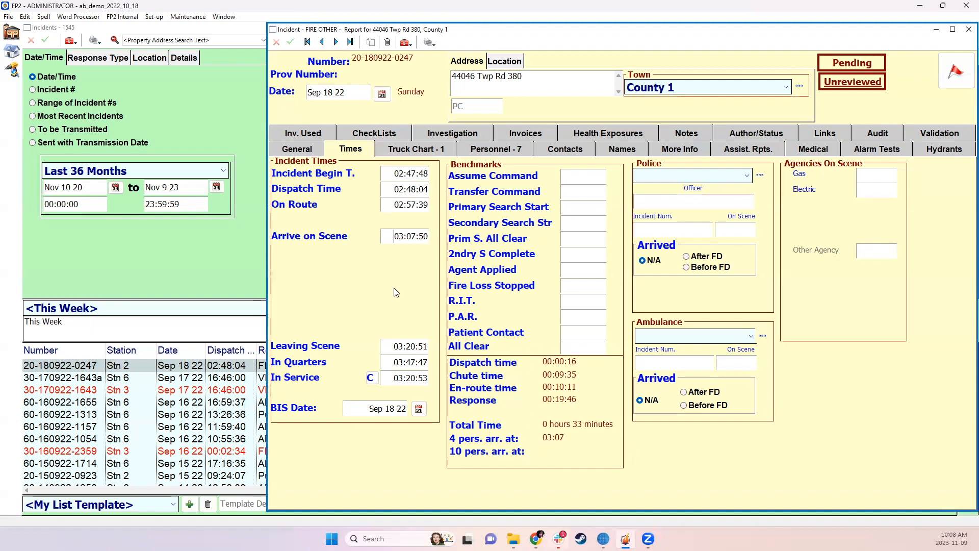
Open Custom Settings and show the incident time field titles and response time fields
{"action": "left_click", "coordinate": [154, 17]}
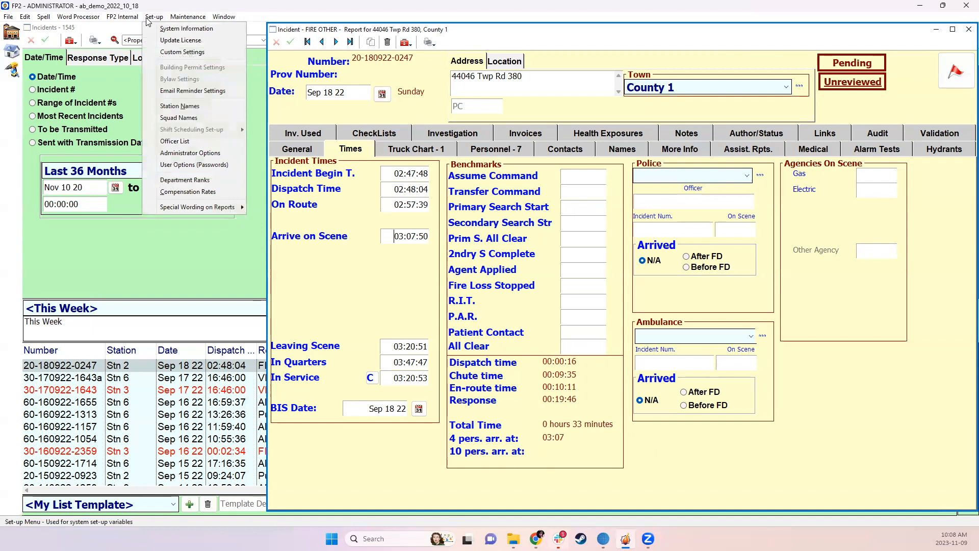
{"action": "left_click", "coordinate": [186, 54]}
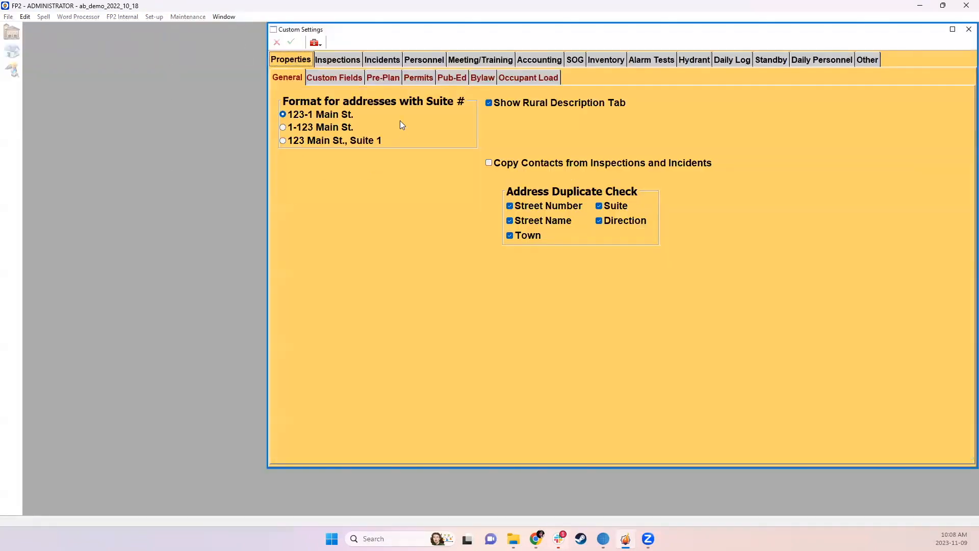
{"action": "left_click", "coordinate": [383, 60]}
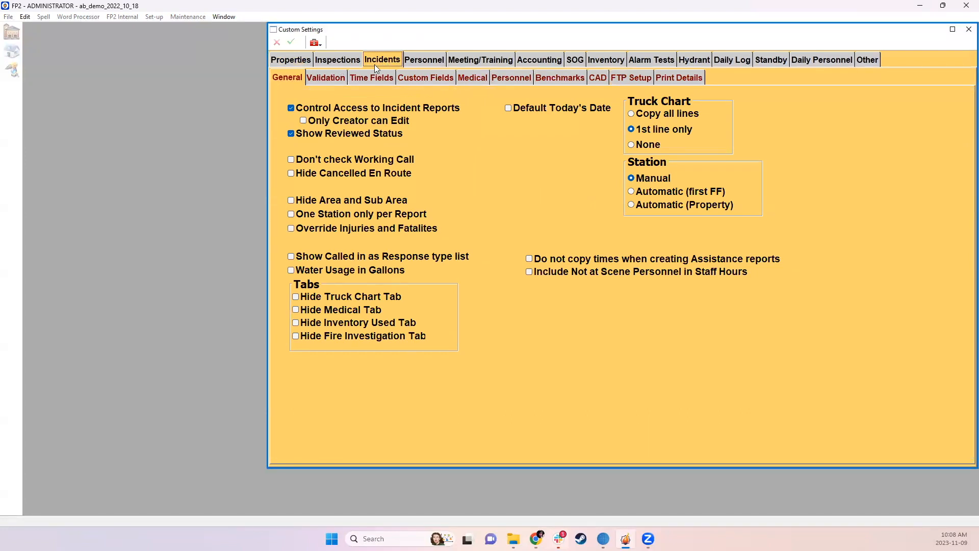
{"action": "left_click", "coordinate": [368, 77]}
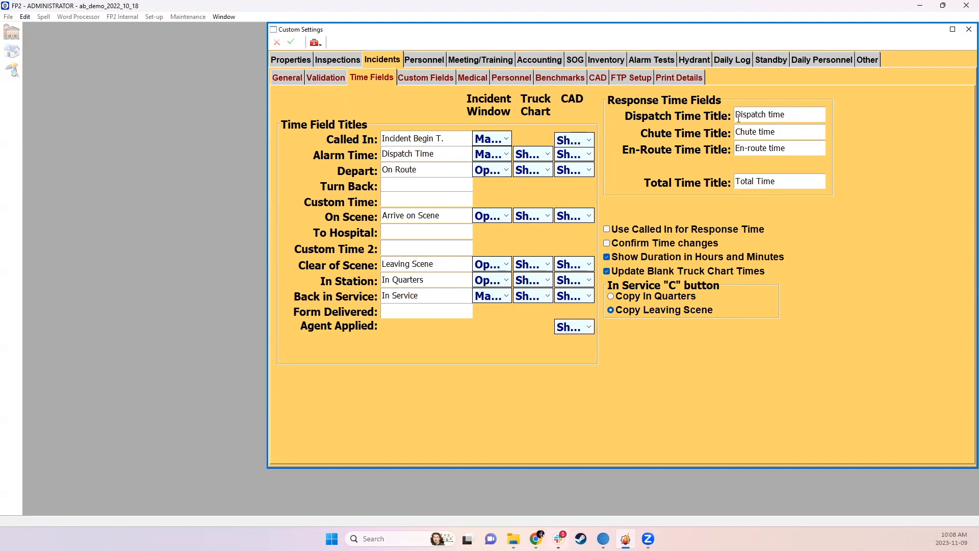
Re-enter the letter "r" in the En-Route Time title and close Custom Settings
{"action": "left_click", "coordinate": [749, 148]}
{"action": "key", "text": "BackSpace"}
{"action": "type", "text": "r"}
{"action": "left_click", "coordinate": [967, 30]}
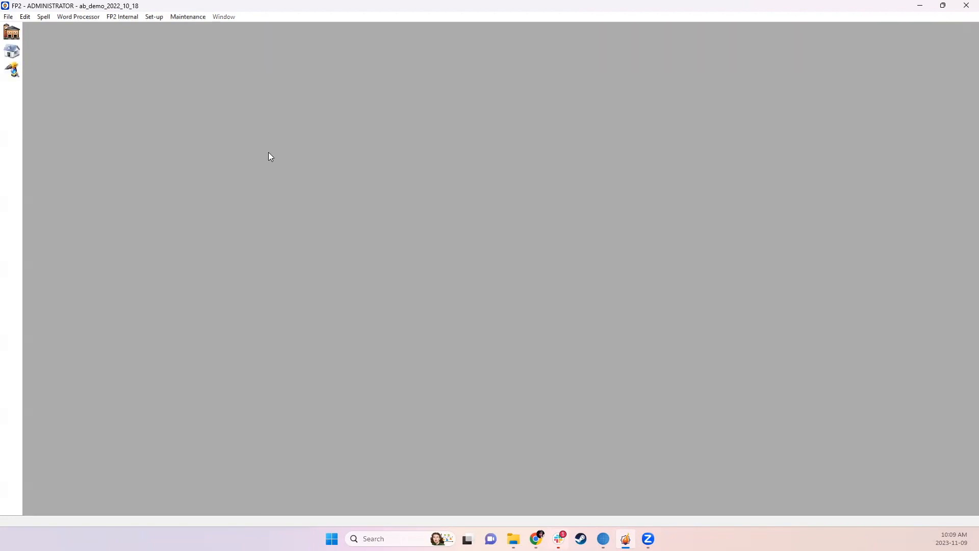
Reopen the Incidents list, filter it to Last Year, and maximize its window
{"action": "left_click", "coordinate": [14, 32]}
{"action": "left_click", "coordinate": [376, 92]}
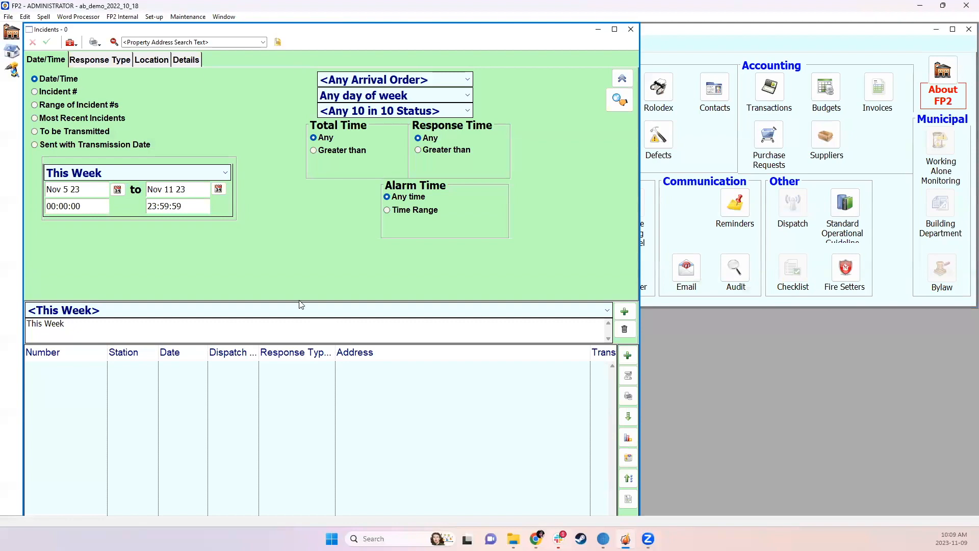
{"action": "left_click", "coordinate": [203, 176]}
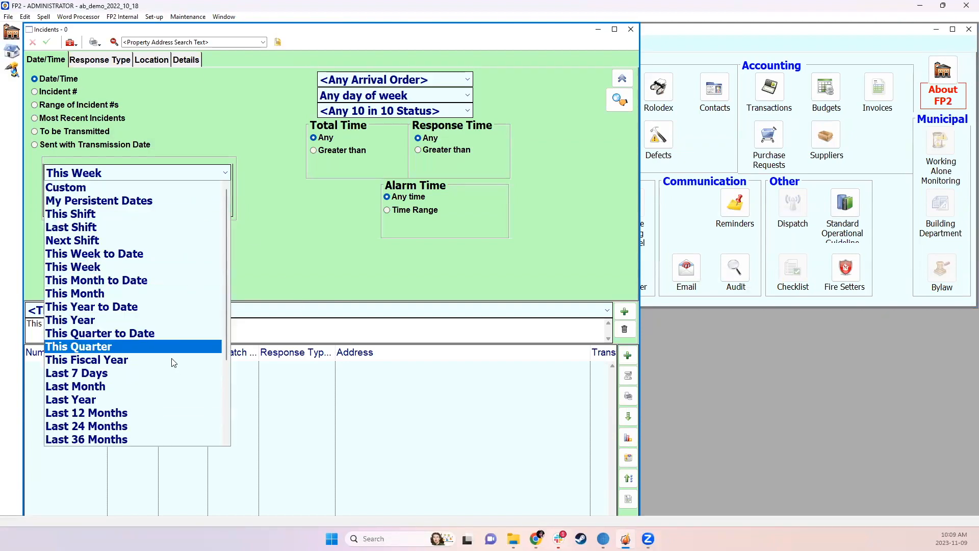
{"action": "left_click", "coordinate": [165, 398]}
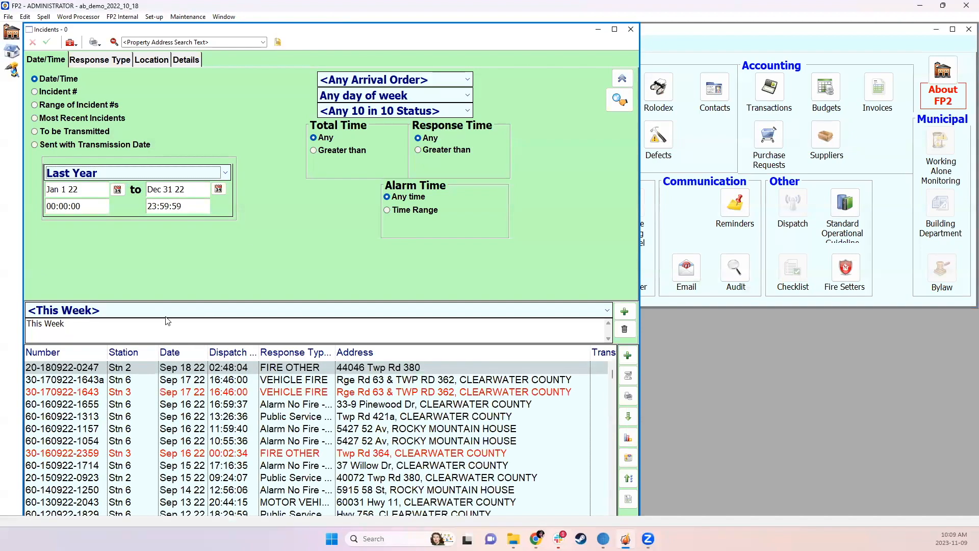
{"action": "left_click", "coordinate": [616, 29]}
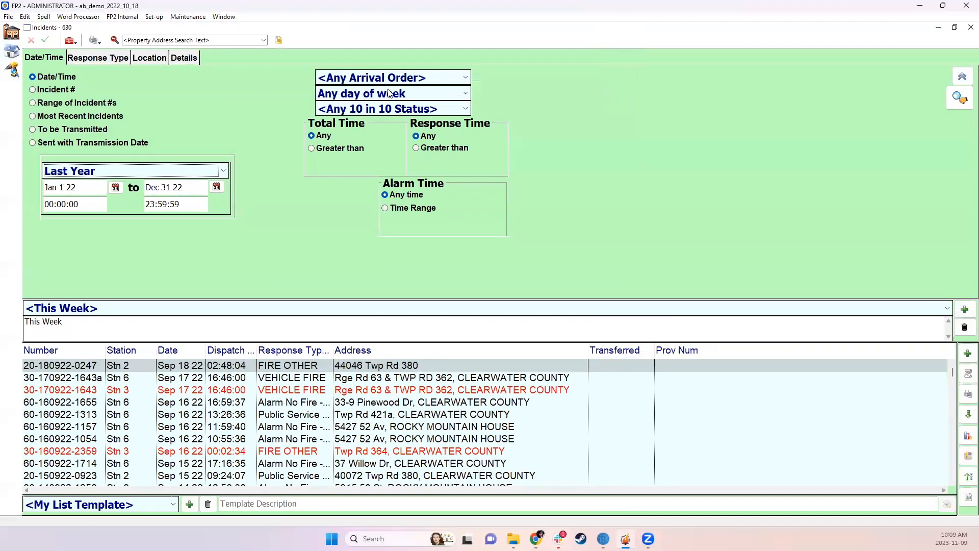
Locate the Update Calculated Times command for the incident list without running it
{"action": "left_click", "coordinate": [70, 40]}
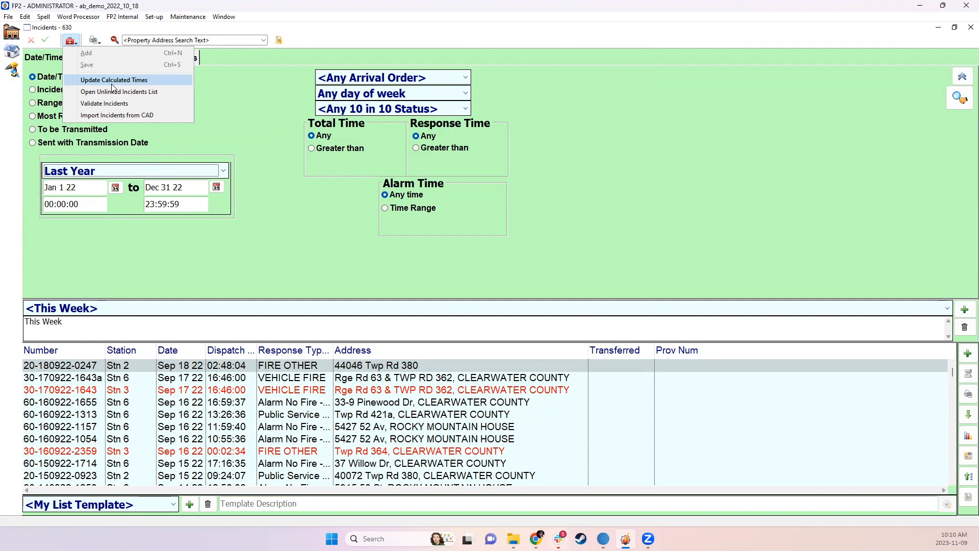
{"action": "left_click", "coordinate": [292, 182]}
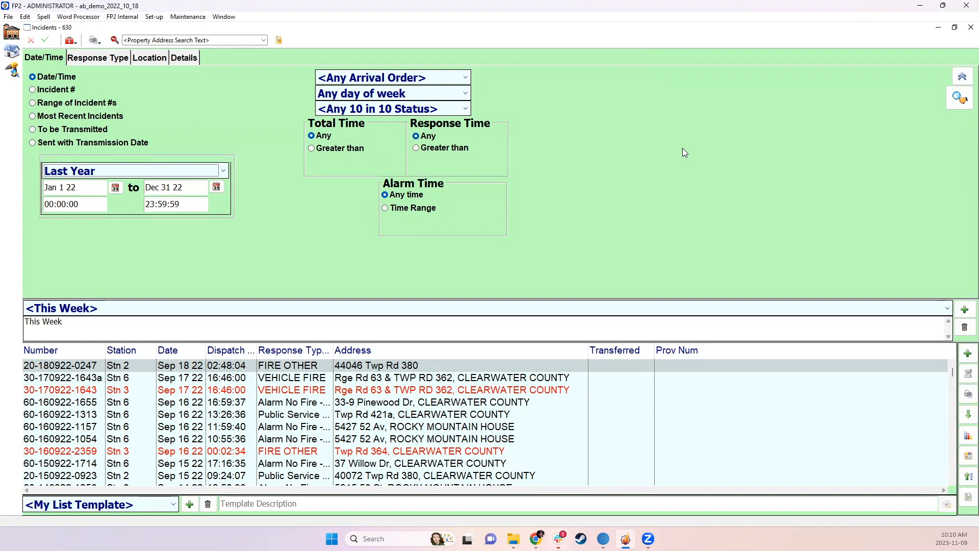
Collapse the incident search filters, open the NFPA 1710 report options, and turn off Totals Only
{"action": "left_click", "coordinate": [961, 78]}
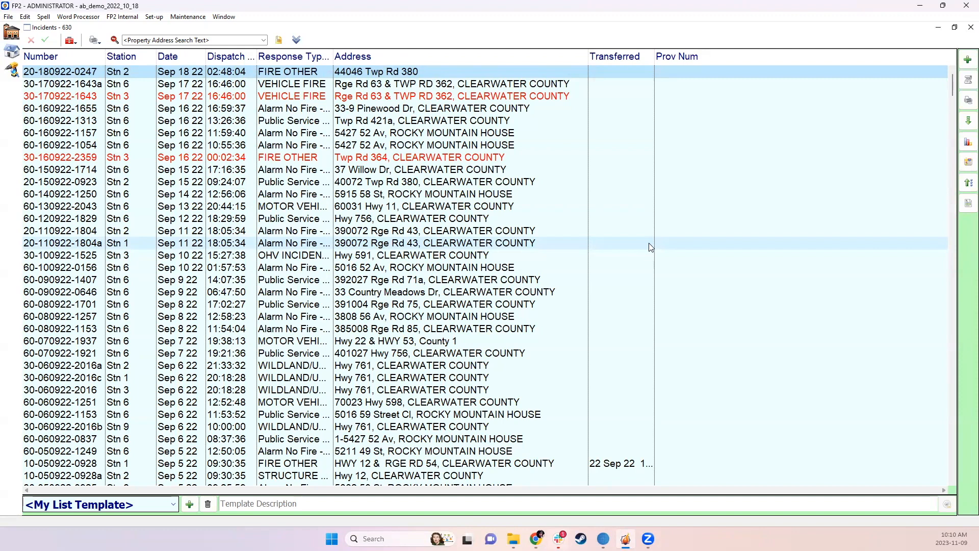
{"action": "left_click", "coordinate": [967, 100]}
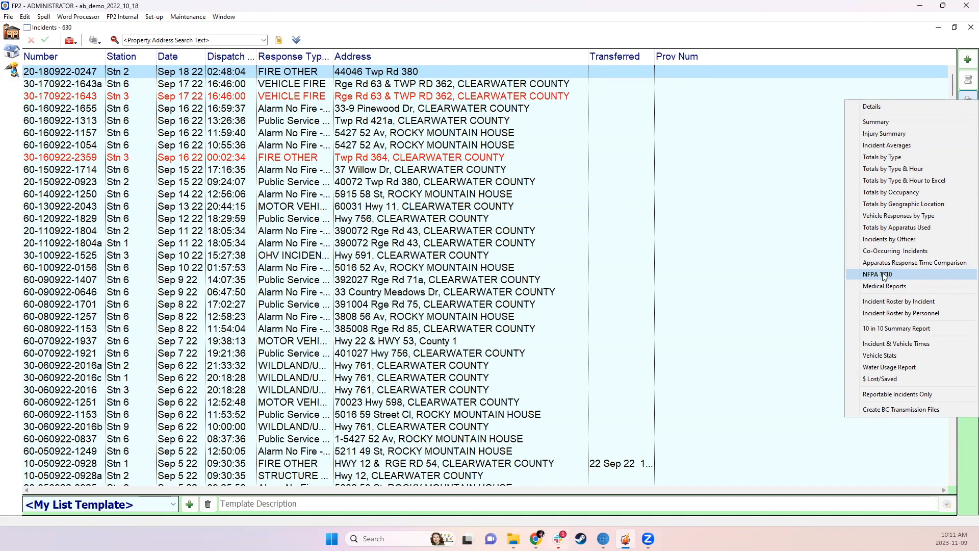
{"action": "left_click", "coordinate": [883, 275]}
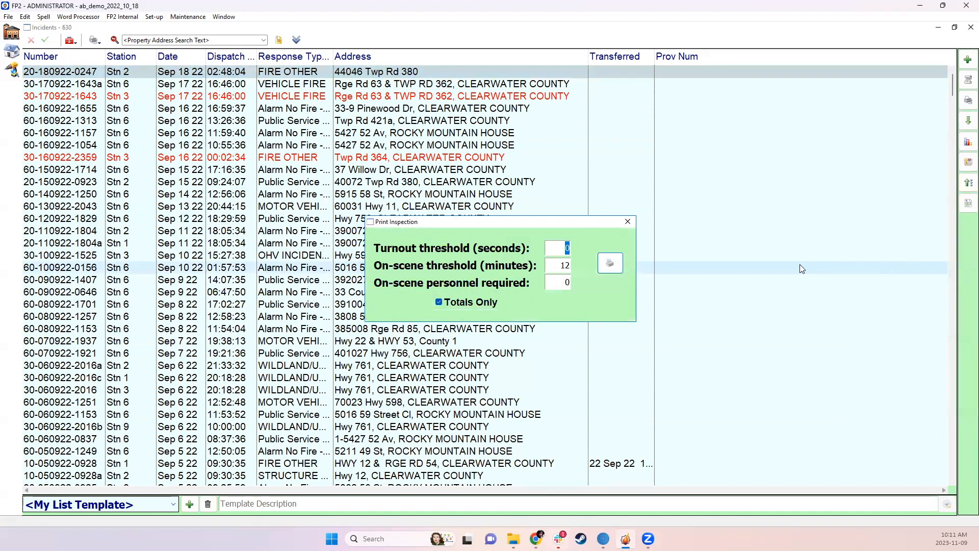
{"action": "left_click", "coordinate": [565, 251]}
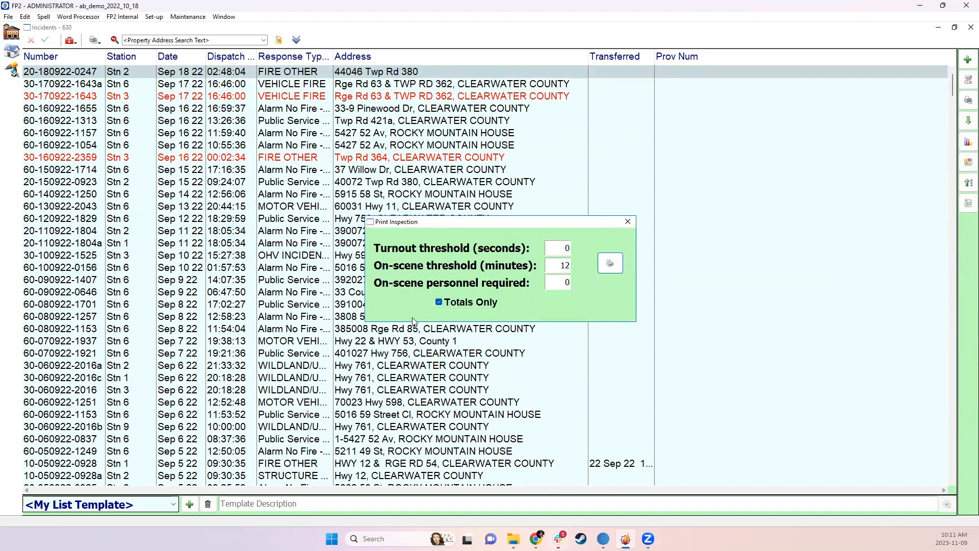
{"action": "left_click", "coordinate": [439, 302]}
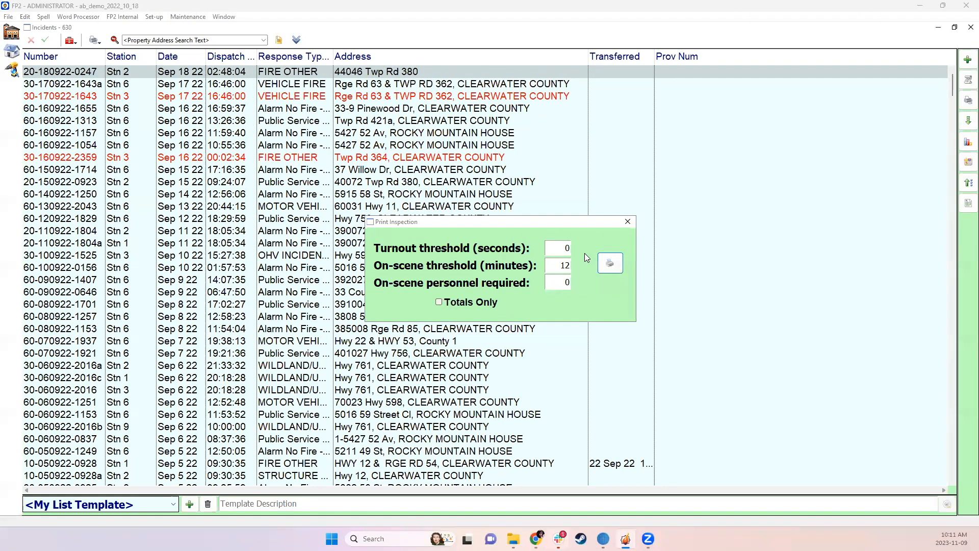
Close the NFPA 1710 report options and widen the Response Type Description column in the incident list
{"action": "left_click", "coordinate": [627, 223]}
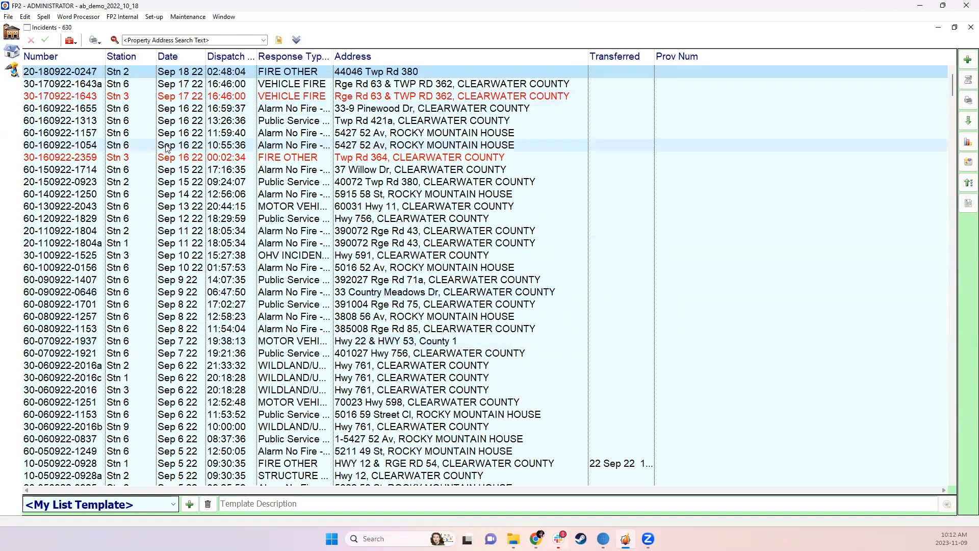
{"action": "left_click", "coordinate": [290, 147]}
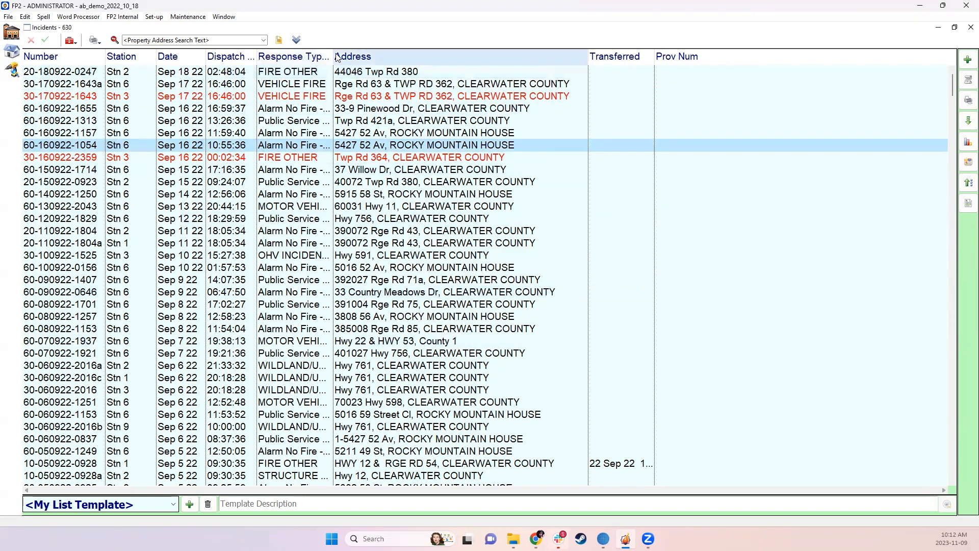
{"action": "left_click_drag", "start_coordinate": [334, 56], "coordinate": [386, 56]}
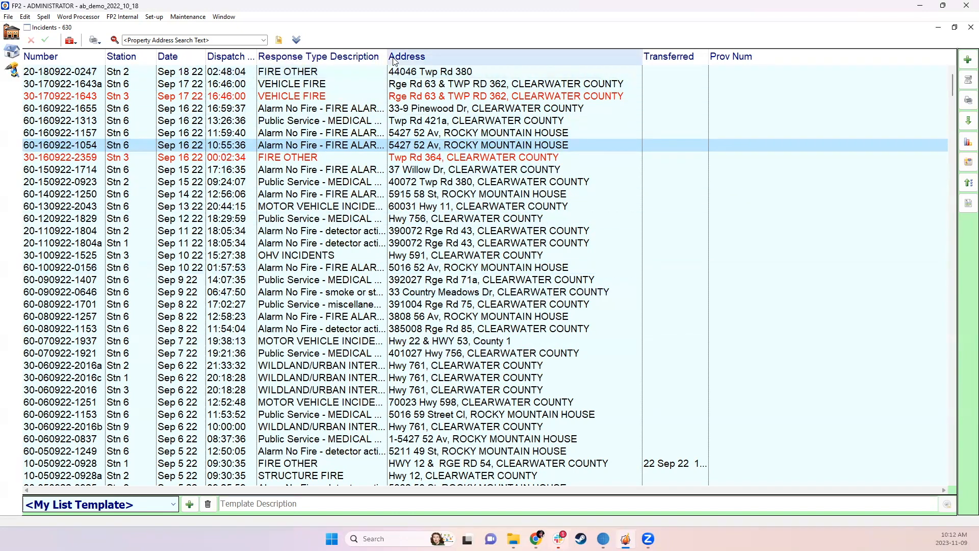
{"action": "left_click_drag", "start_coordinate": [389, 59], "coordinate": [417, 60]}
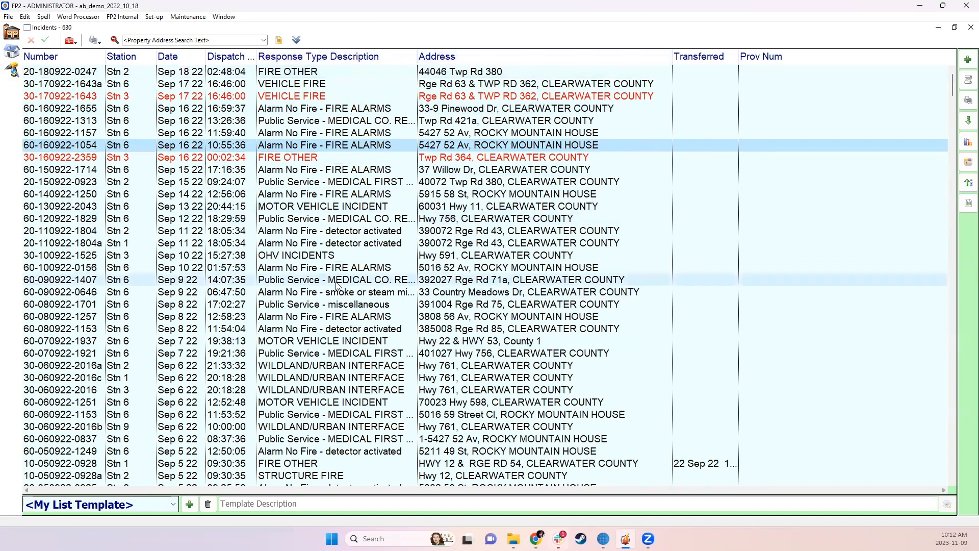
{"action": "left_click_drag", "start_coordinate": [323, 170], "coordinate": [322, 206]}
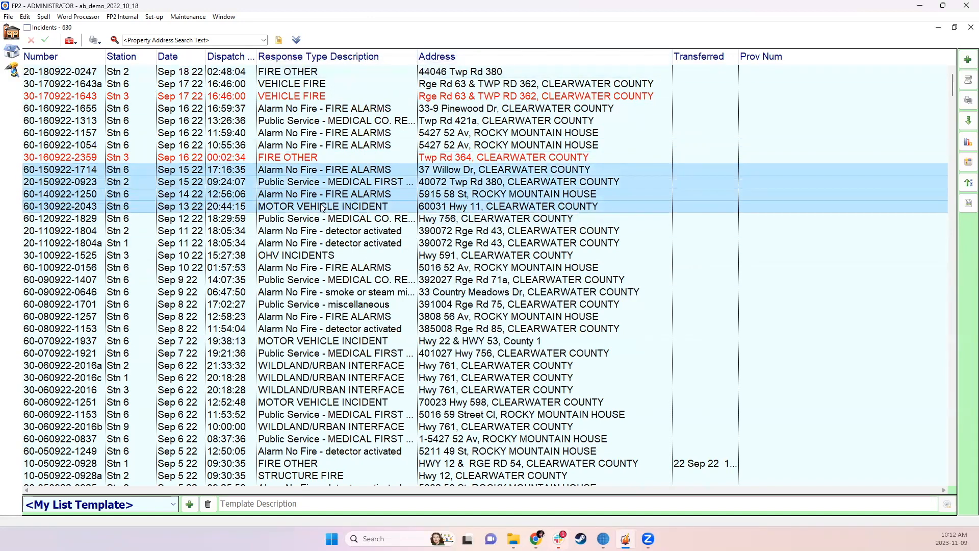
{"action": "left_click", "coordinate": [323, 206]}
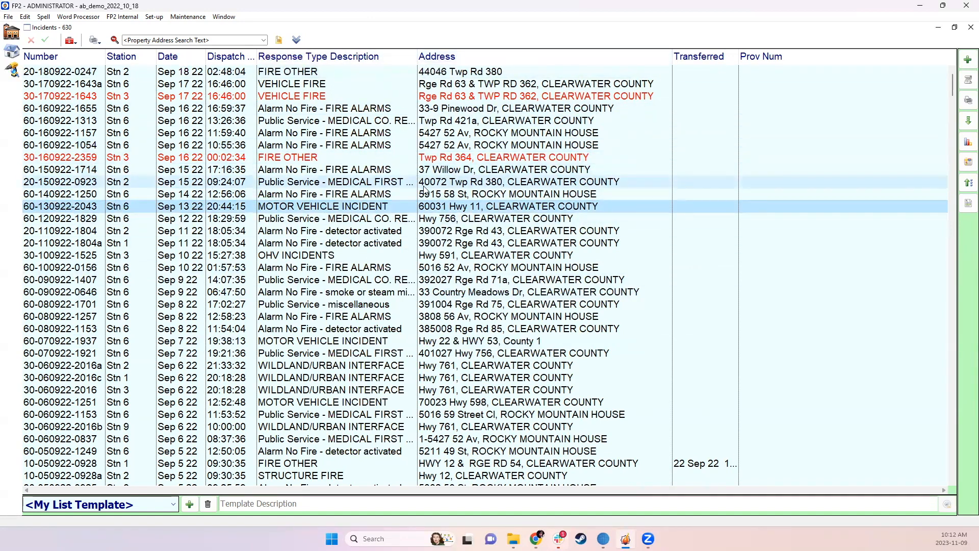
Expand the incident search filters and start building a list of chosen response types
{"action": "left_click", "coordinate": [298, 41]}
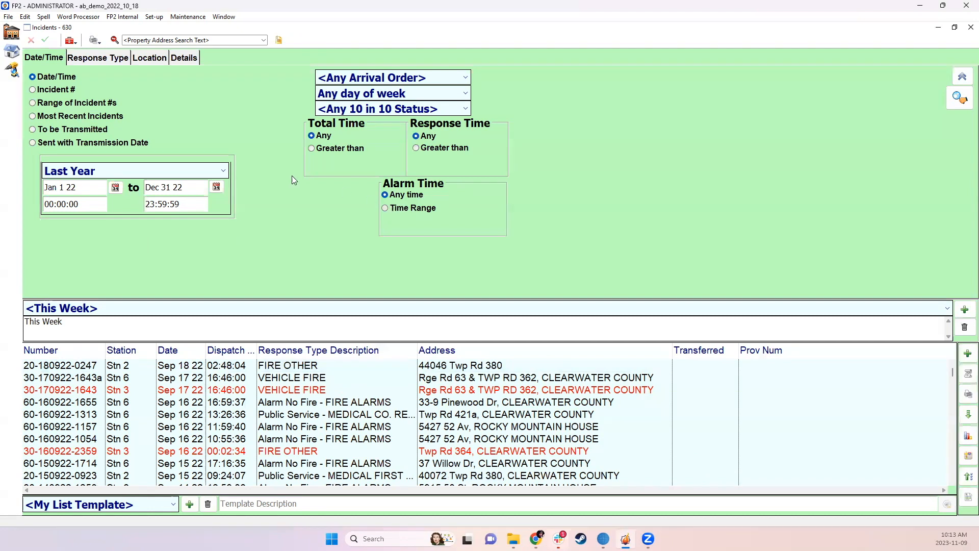
{"action": "left_click", "coordinate": [96, 58]}
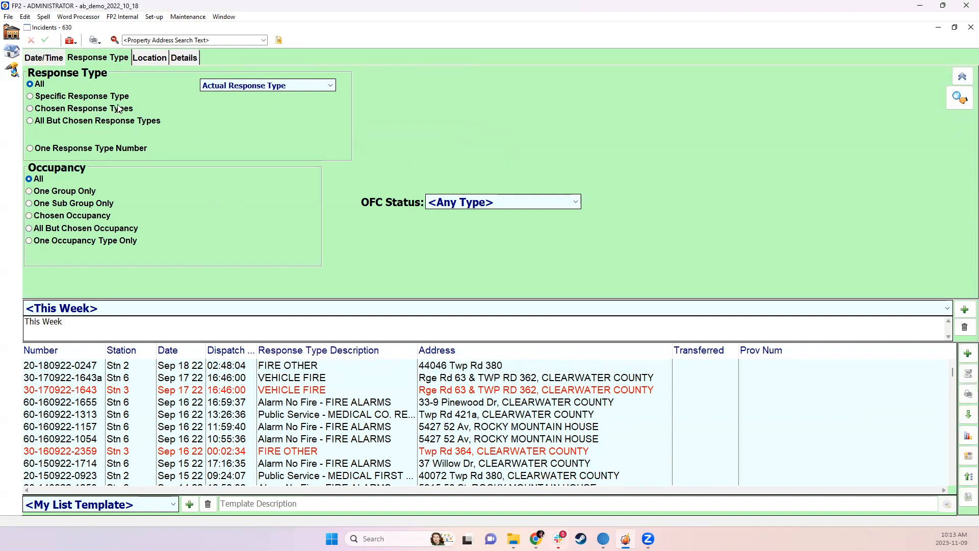
{"action": "left_click", "coordinate": [55, 109]}
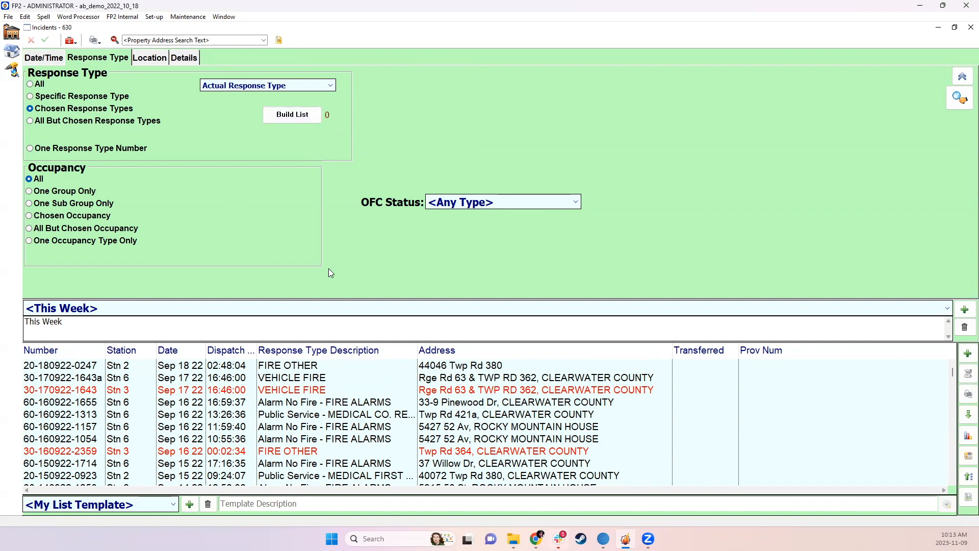
{"action": "left_click", "coordinate": [293, 117]}
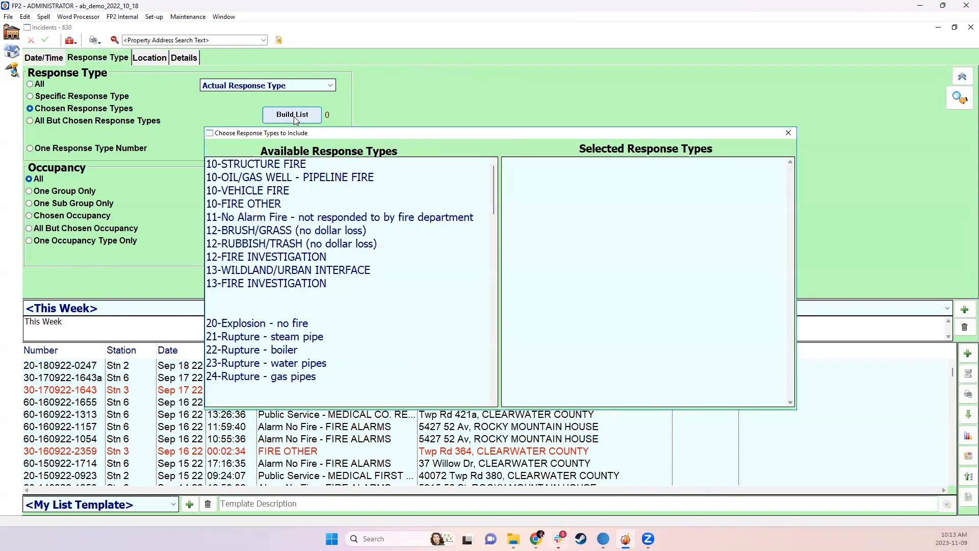
Add 10-STRUCTURE FIRE, 10-VEHICLE FIRE, 10-FIRE OTHER and 13-WILDLAND/URBAN INTERFACE to the selected response types
{"action": "left_click", "coordinate": [263, 165]}
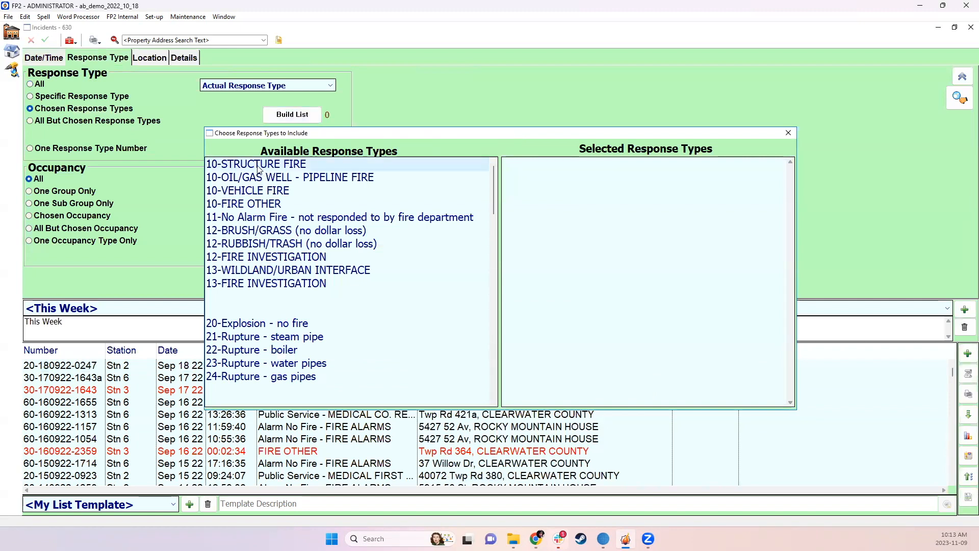
{"action": "left_click_drag", "start_coordinate": [263, 168], "coordinate": [566, 190]}
{"action": "left_click_drag", "start_coordinate": [248, 191], "coordinate": [599, 194]}
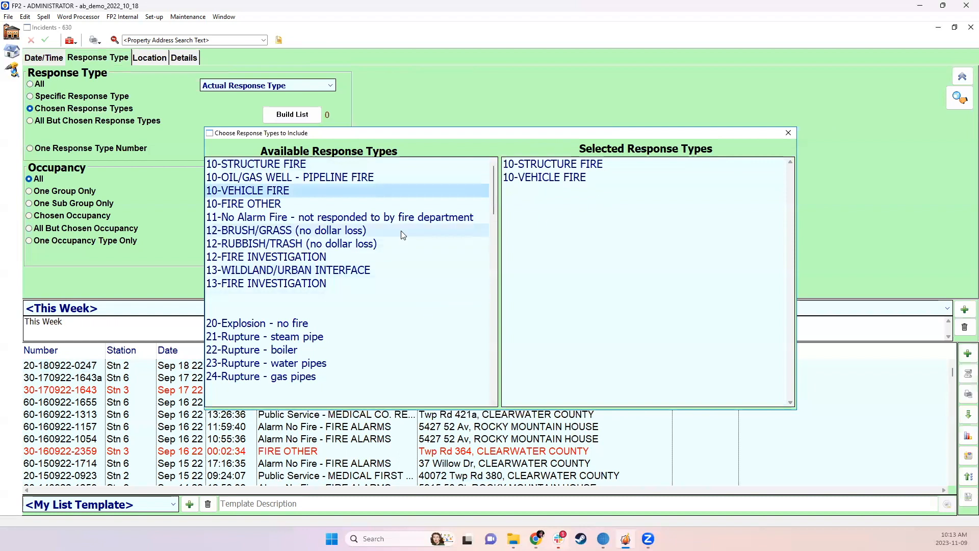
{"action": "left_click", "coordinate": [245, 204]}
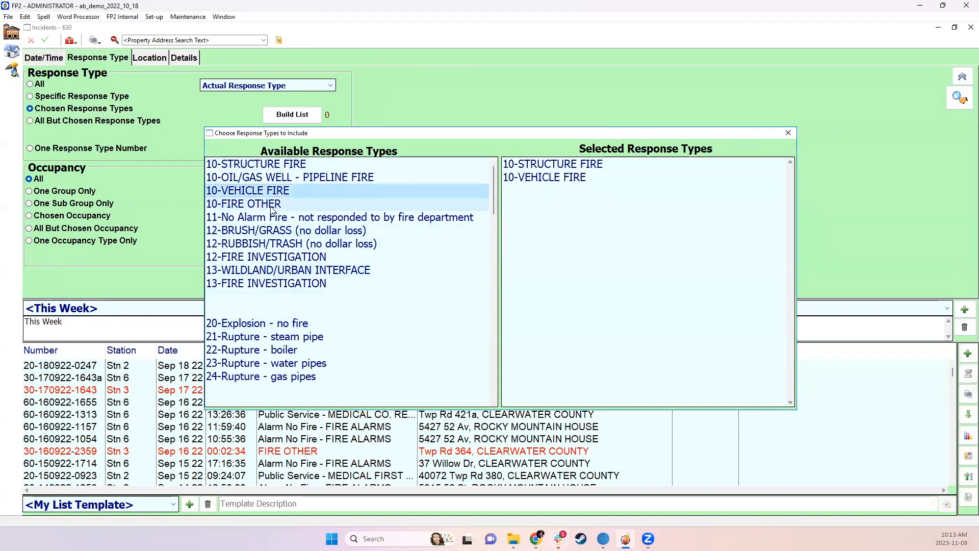
{"action": "left_click_drag", "start_coordinate": [245, 204], "coordinate": [634, 223]}
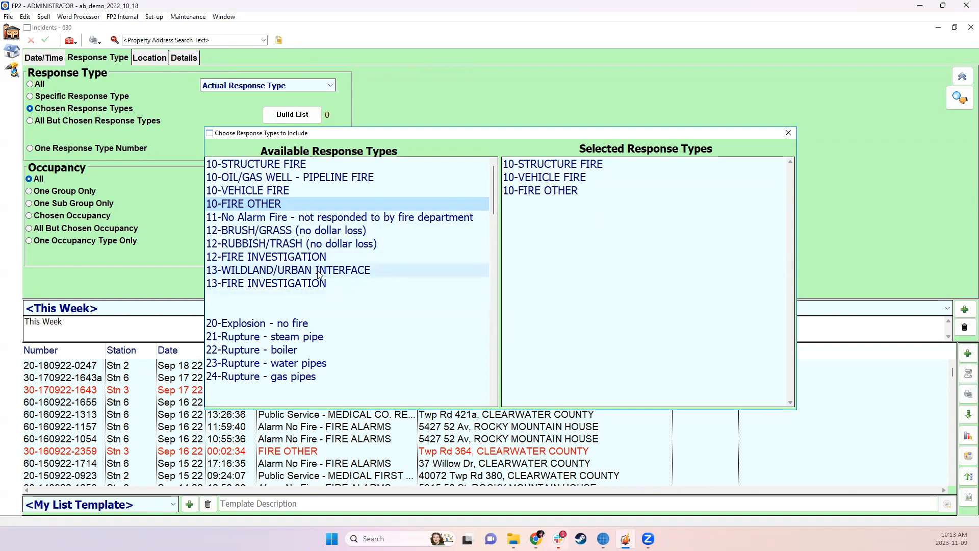
{"action": "left_click_drag", "start_coordinate": [319, 274], "coordinate": [618, 236]}
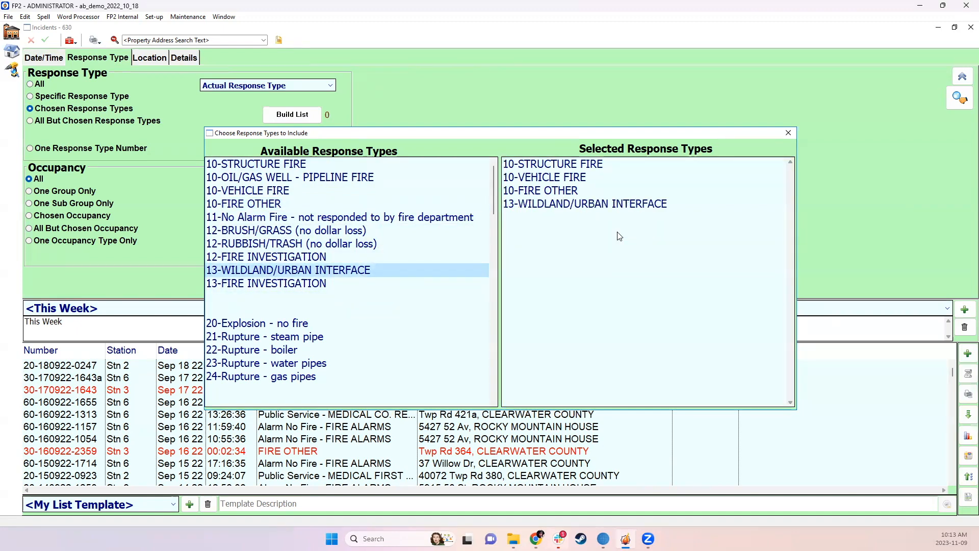
Look through the remaining available response types for others that might be included
{"action": "scroll", "coordinate": [382, 319], "scroll_direction": "down", "scroll_amount": 2}
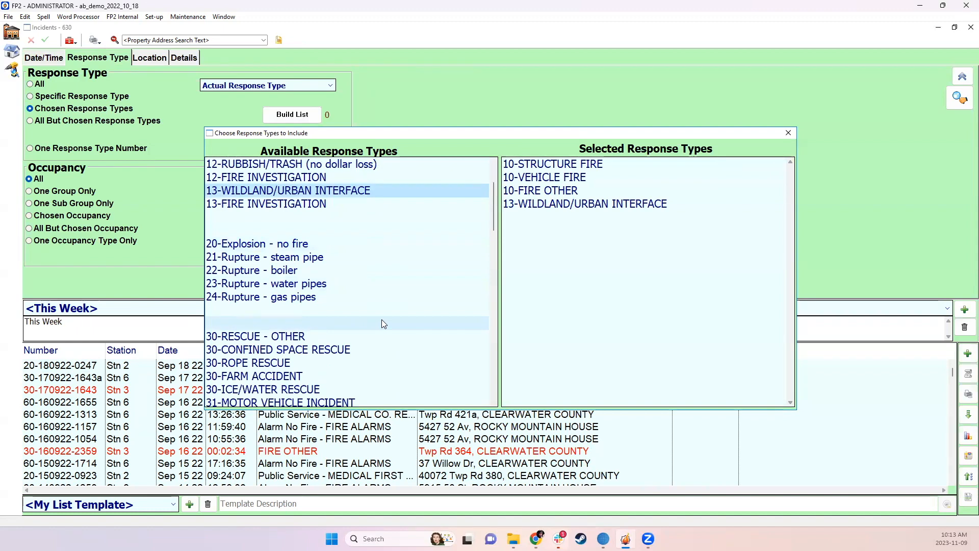
{"action": "scroll", "coordinate": [381, 319], "scroll_direction": "down", "scroll_amount": 2}
{"action": "scroll", "coordinate": [359, 270], "scroll_direction": "down", "scroll_amount": 9}
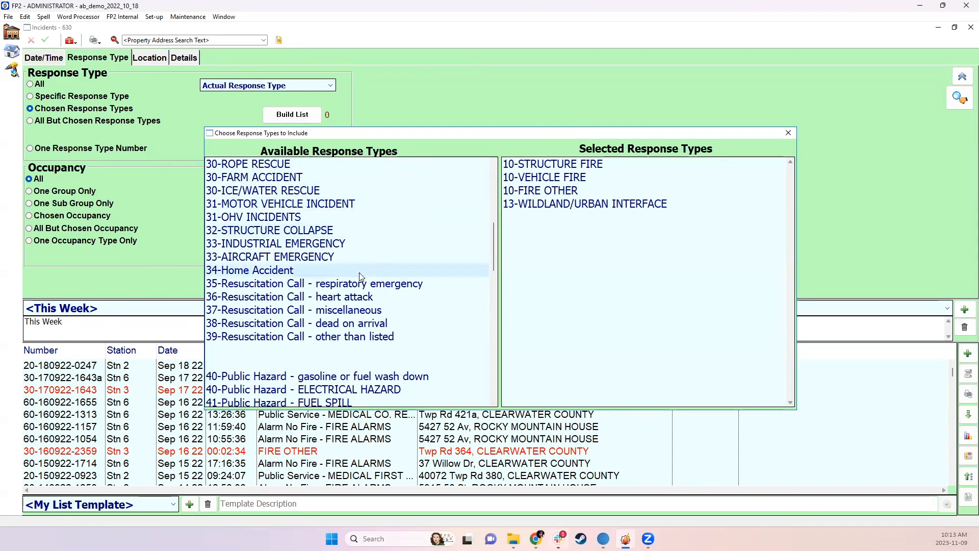
{"action": "scroll", "coordinate": [360, 305], "scroll_direction": "down", "scroll_amount": 6}
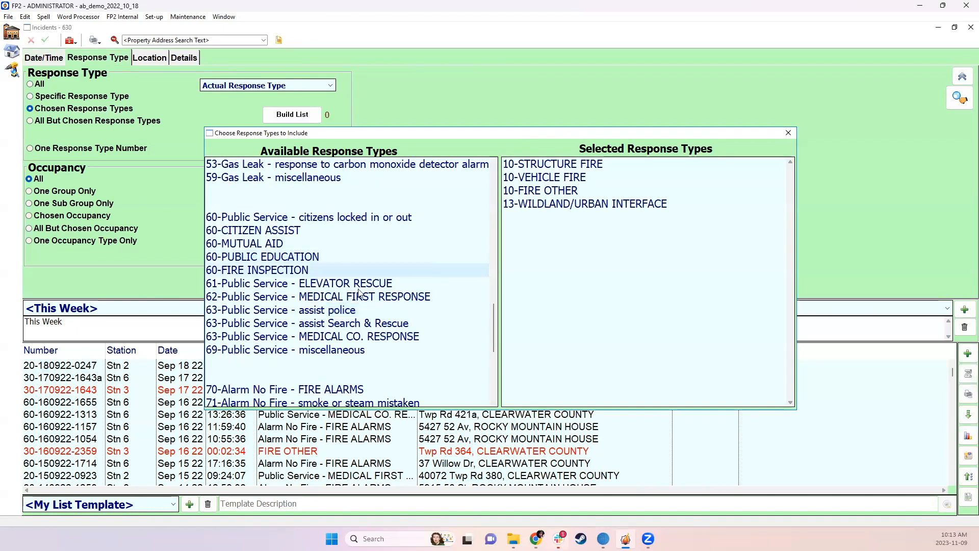
{"action": "scroll", "coordinate": [358, 302], "scroll_direction": "down", "scroll_amount": 3}
{"action": "scroll", "coordinate": [358, 302], "scroll_direction": "down", "scroll_amount": 4}
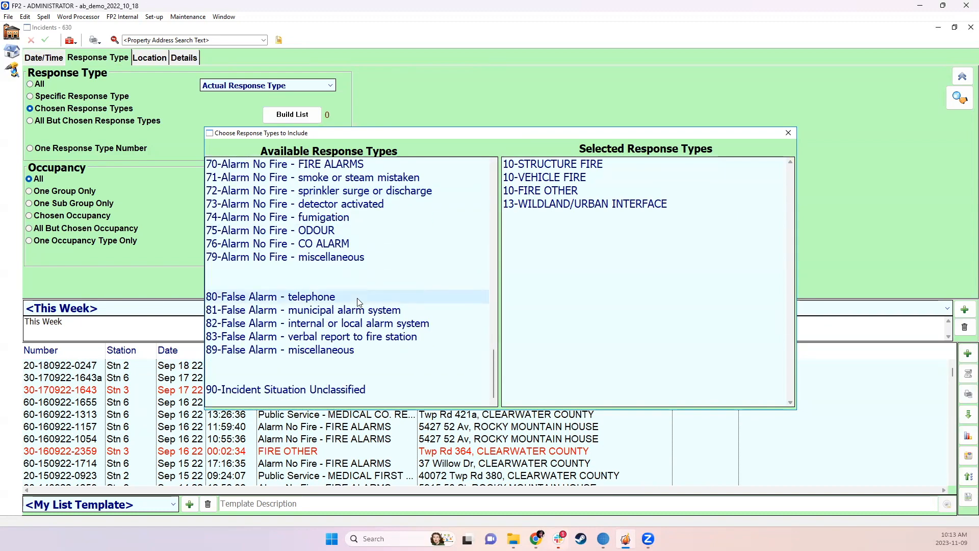
{"action": "scroll", "coordinate": [358, 302], "scroll_direction": "up", "scroll_amount": 15}
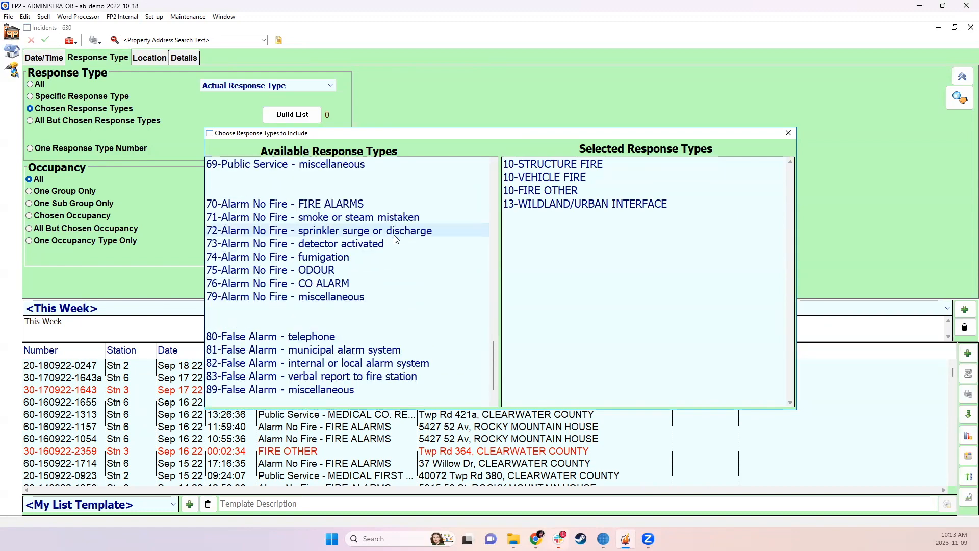
Close the response type chooser, run the incident search with the chosen types, and collapse the filters
{"action": "left_click", "coordinate": [786, 134]}
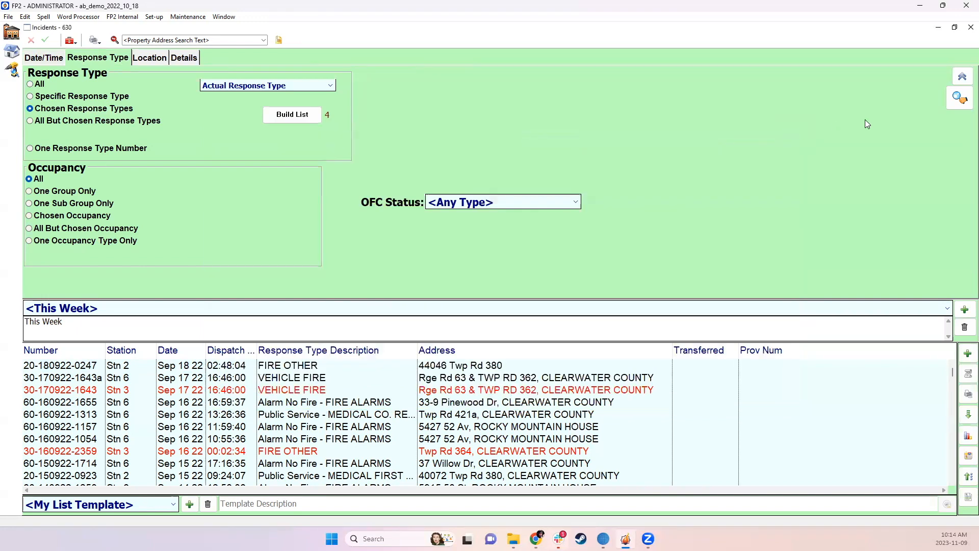
{"action": "left_click", "coordinate": [962, 98]}
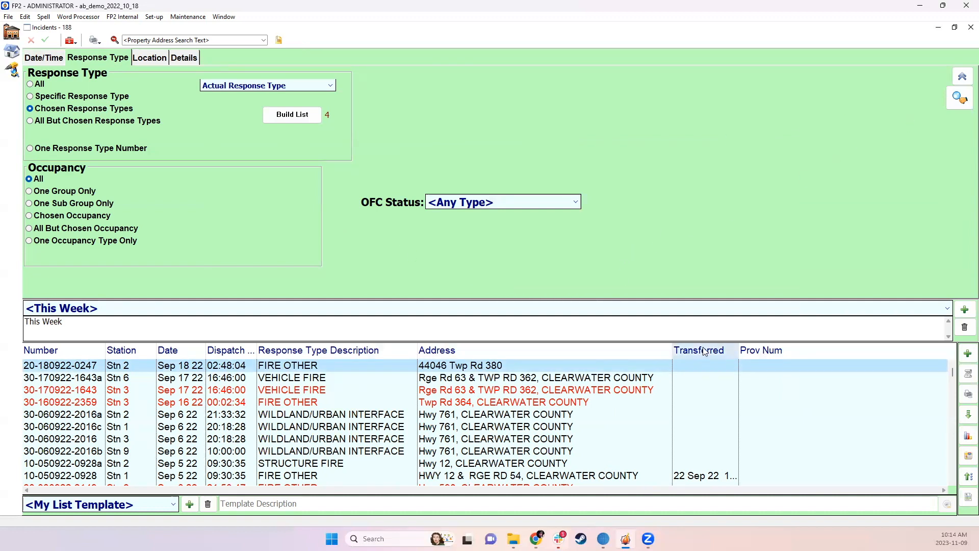
{"action": "left_click", "coordinate": [962, 77]}
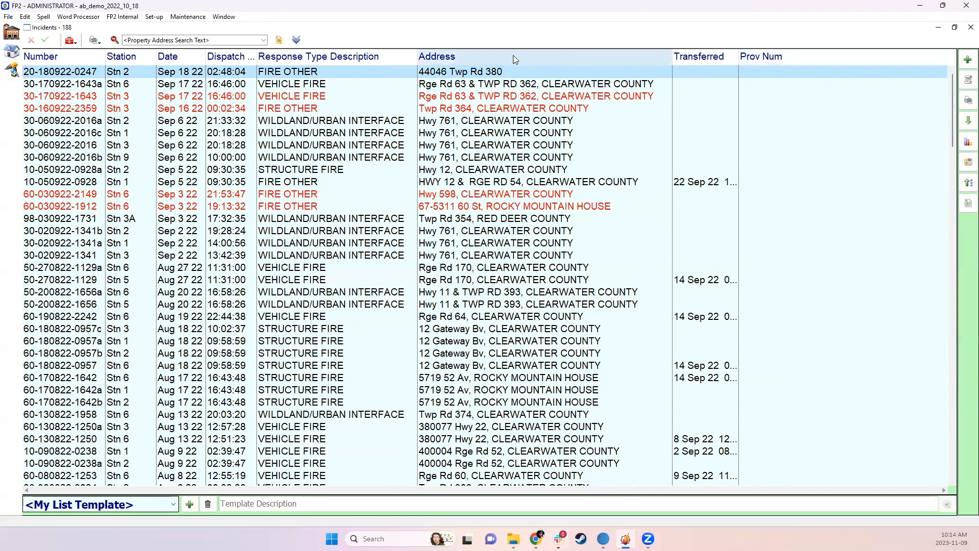
Add the Response Time and Dispatch time columns to the incident list and widen the Response Time column
{"action": "right_click", "coordinate": [237, 61]}
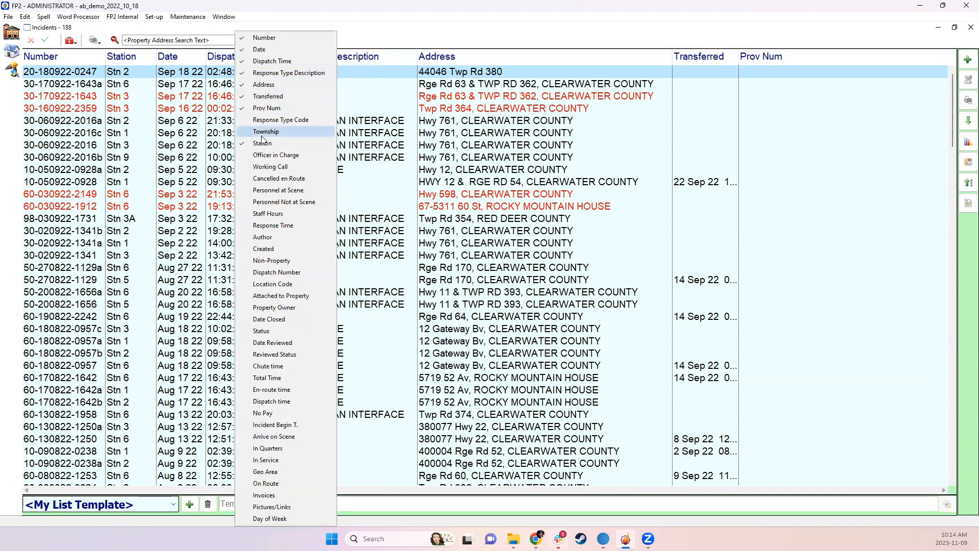
{"action": "left_click", "coordinate": [281, 228]}
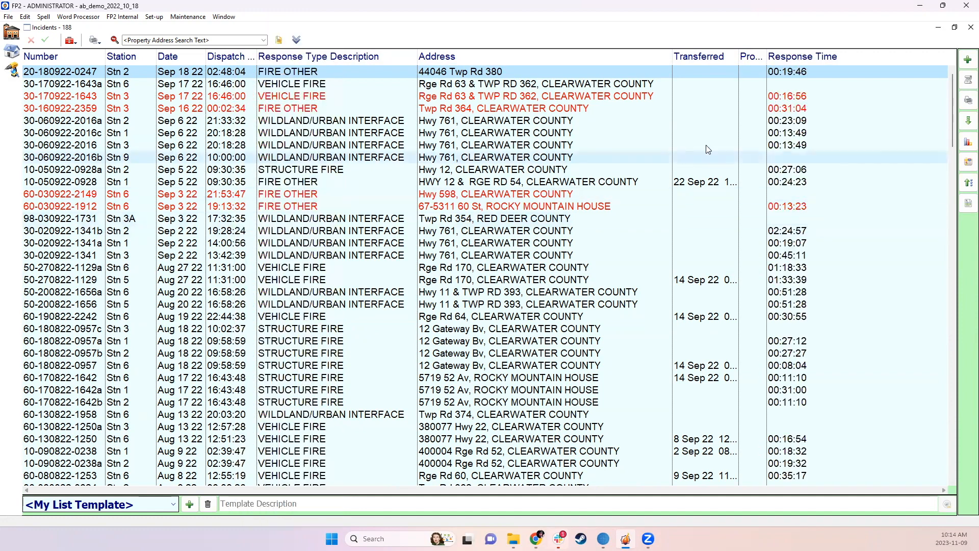
{"action": "right_click", "coordinate": [792, 59]}
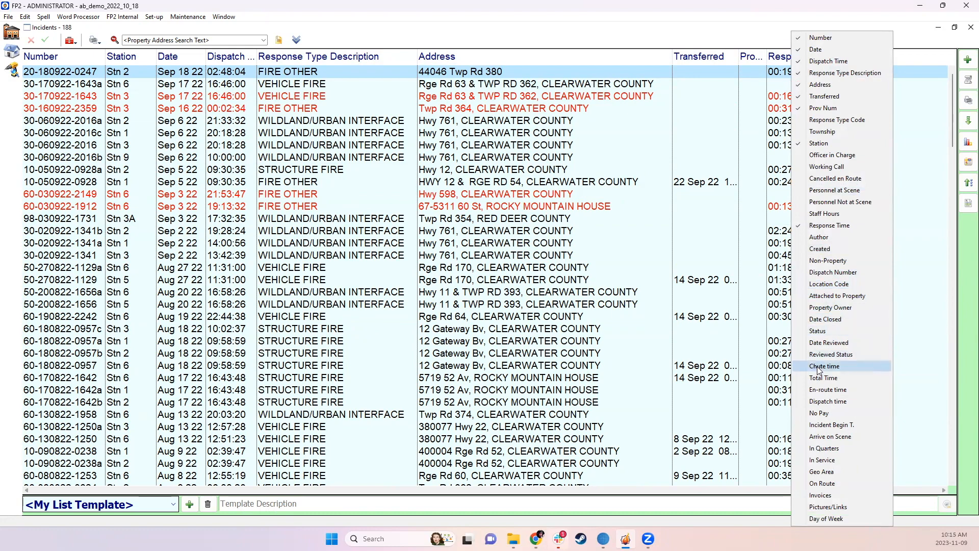
{"action": "left_click", "coordinate": [816, 403]}
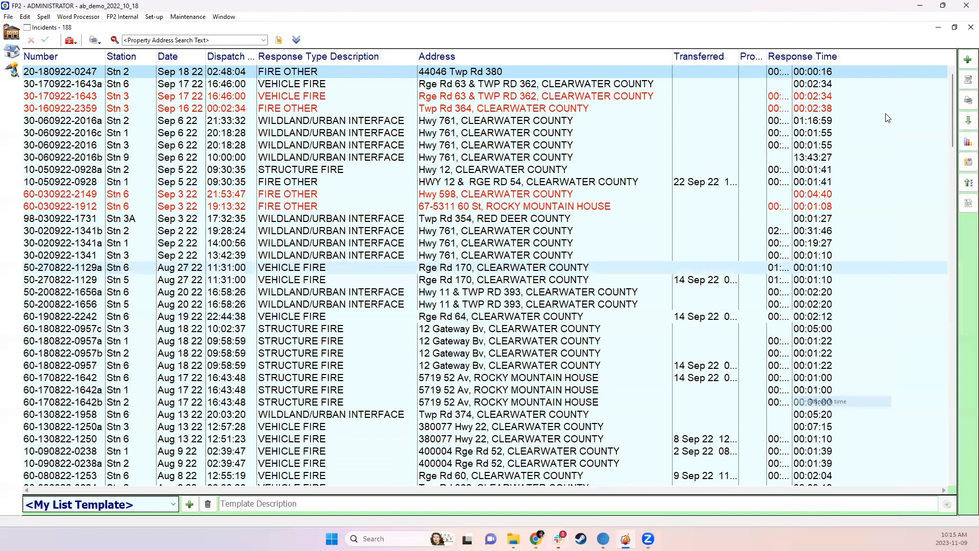
{"action": "left_click_drag", "start_coordinate": [793, 59], "coordinate": [848, 59]}
Add the Personnel at Scene column to the incident list and widen it
{"action": "right_click", "coordinate": [905, 61]}
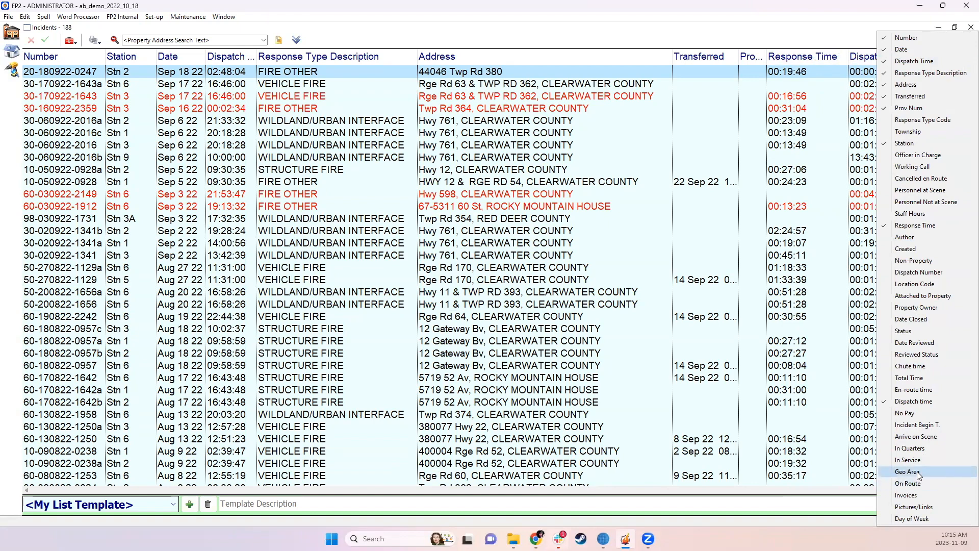
{"action": "left_click", "coordinate": [918, 194]}
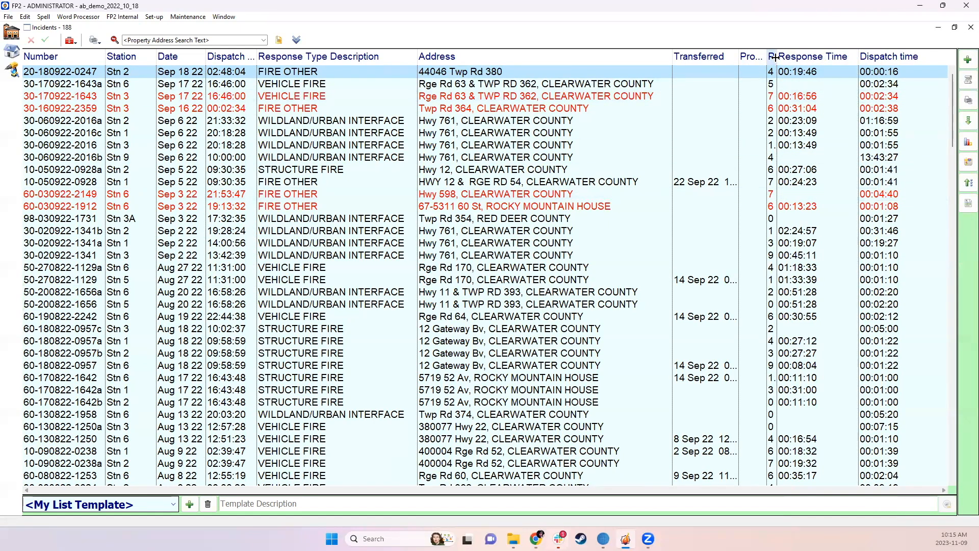
{"action": "left_click_drag", "start_coordinate": [776, 60], "coordinate": [805, 60]}
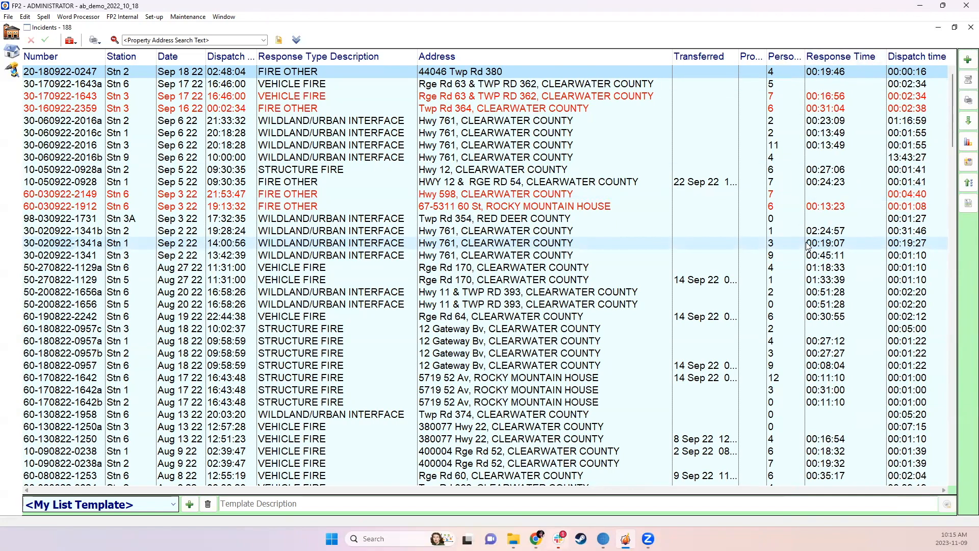
Open the Sep 17 22 Stn 6 vehicle fire assistance report, view its original incident, and close both reports
{"action": "left_click", "coordinate": [862, 87]}
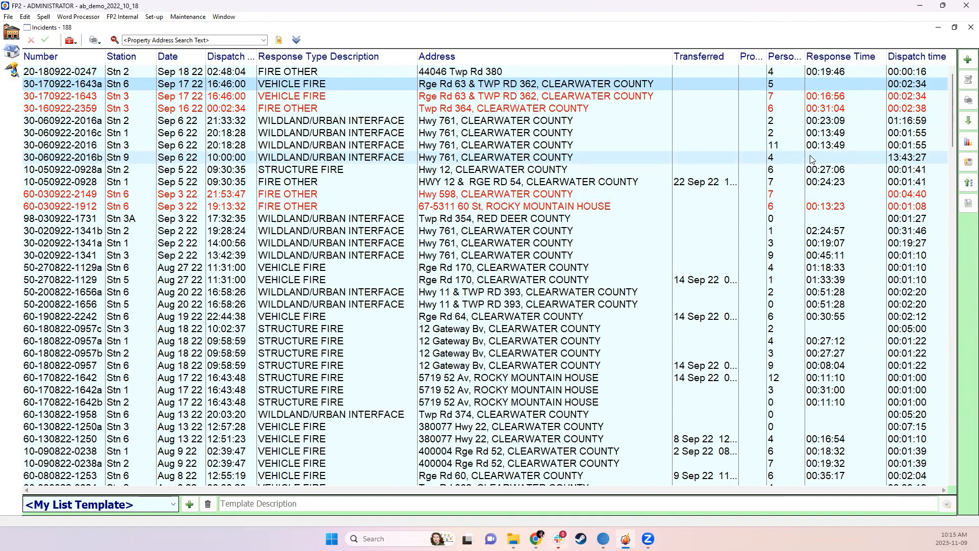
{"action": "double_click", "coordinate": [778, 85]}
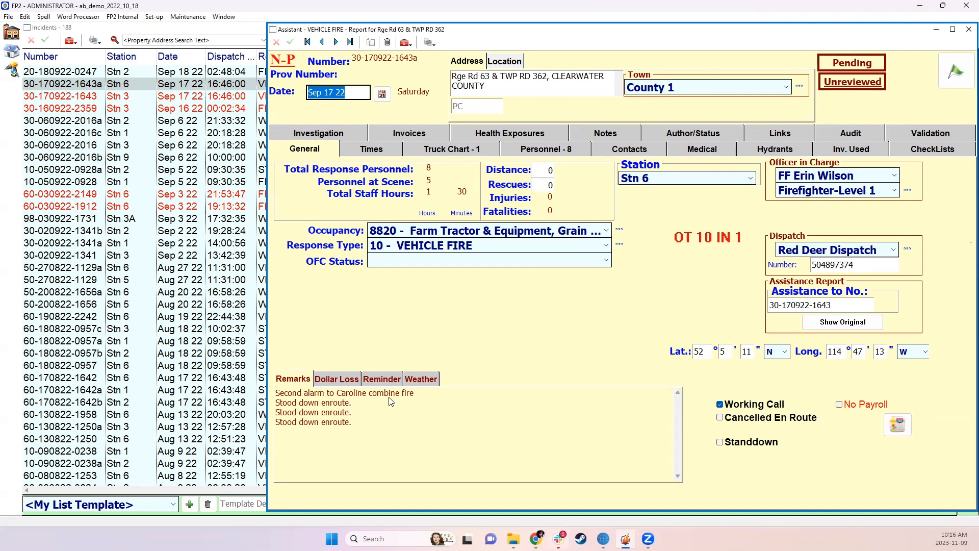
{"action": "left_click", "coordinate": [843, 321]}
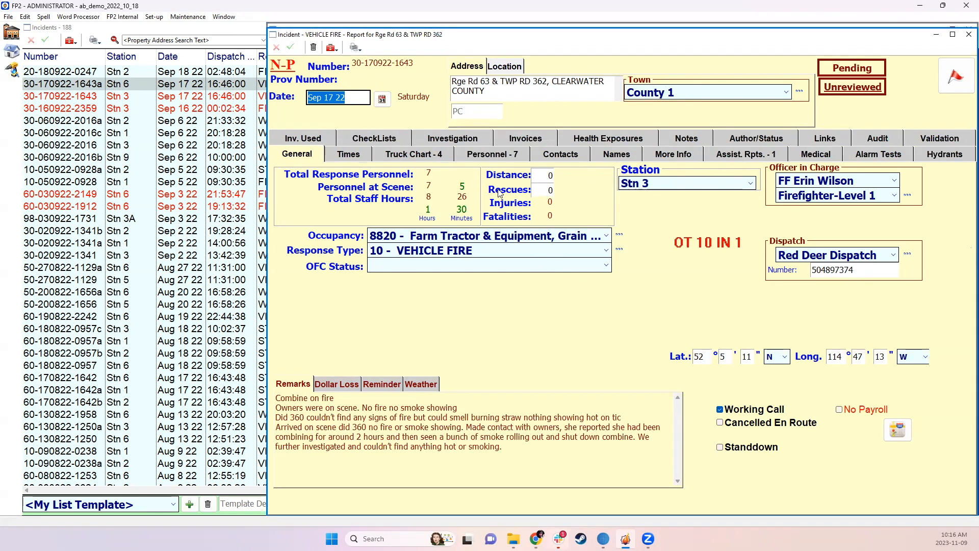
{"action": "left_click", "coordinate": [969, 34]}
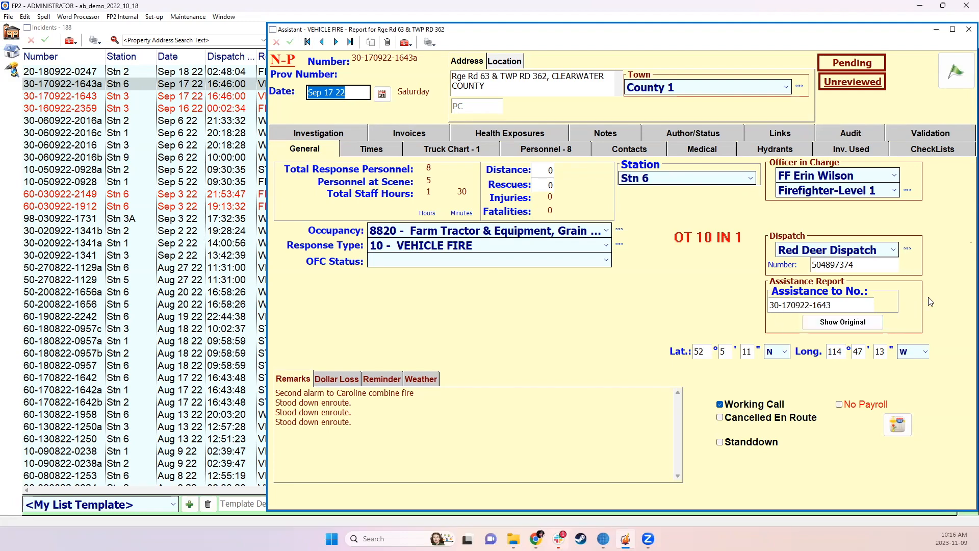
{"action": "left_click", "coordinate": [969, 29]}
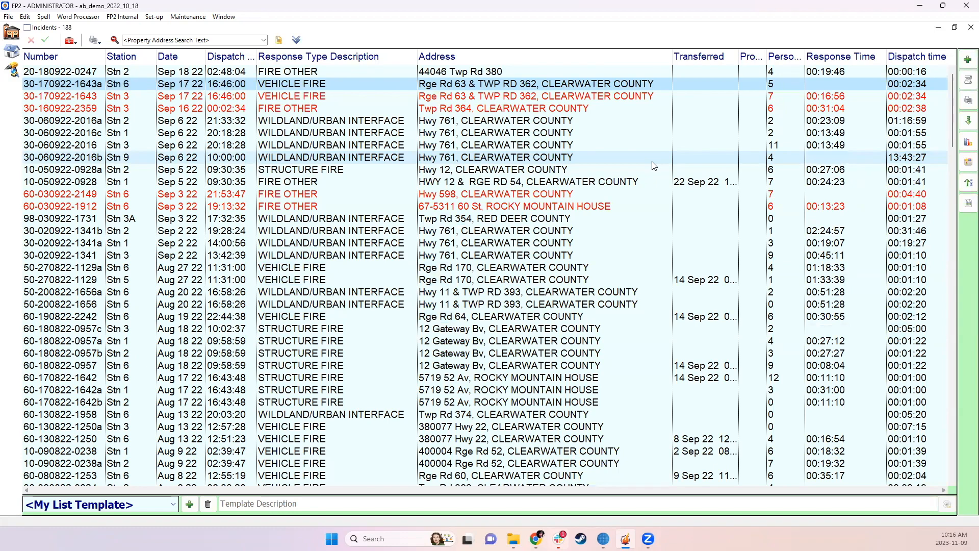
Expand the search filters, choose Don't Include Assistant Reports among the detail filters, and rerun the incident search
{"action": "left_click", "coordinate": [296, 41]}
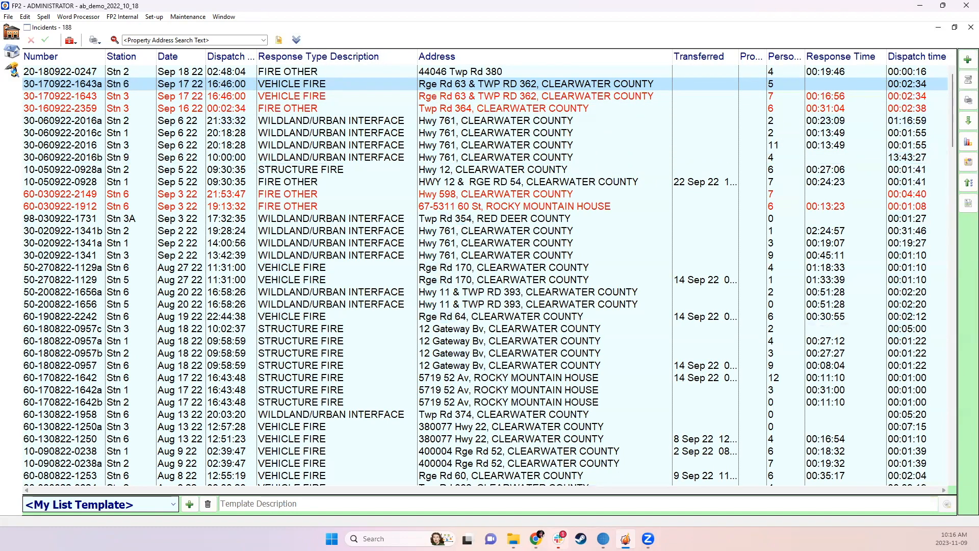
{"action": "left_click", "coordinate": [297, 41]}
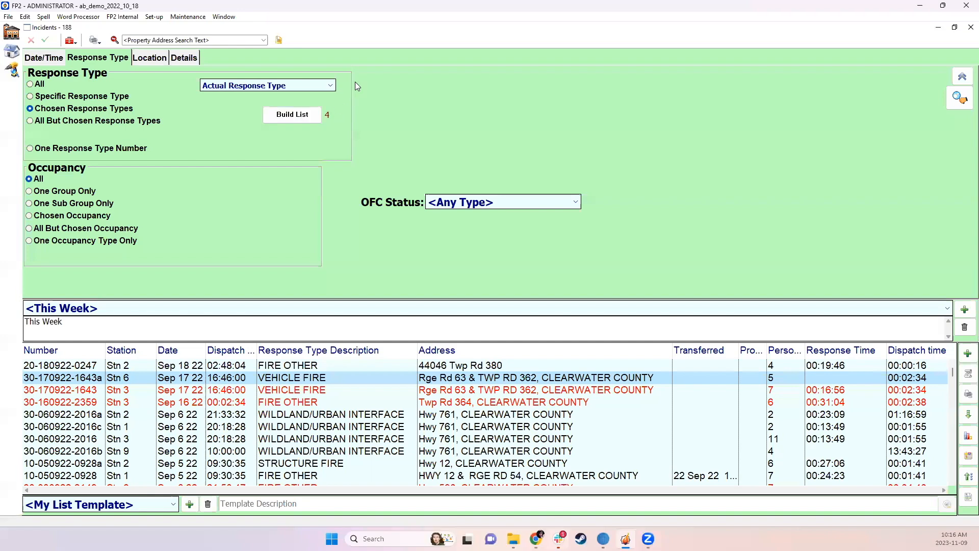
{"action": "left_click", "coordinate": [187, 60]}
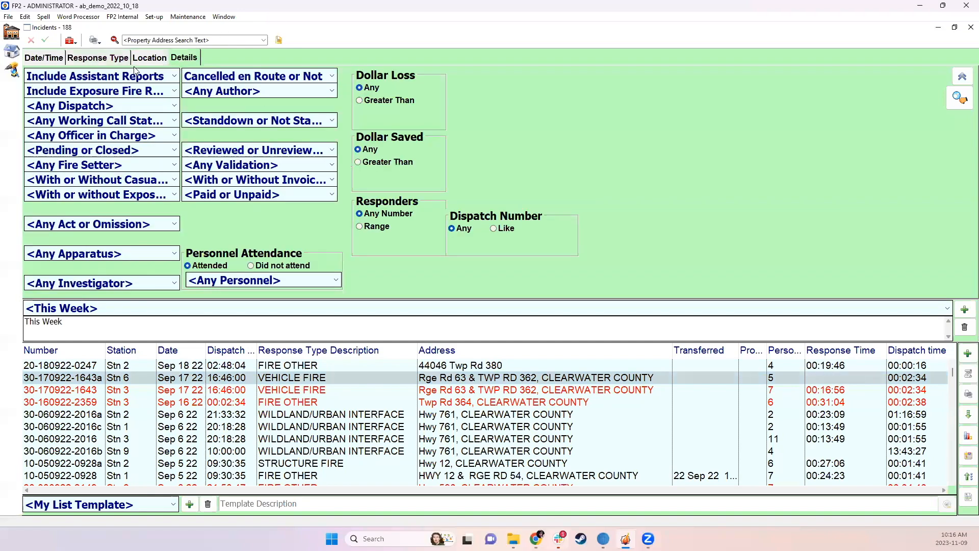
{"action": "left_click", "coordinate": [96, 77]}
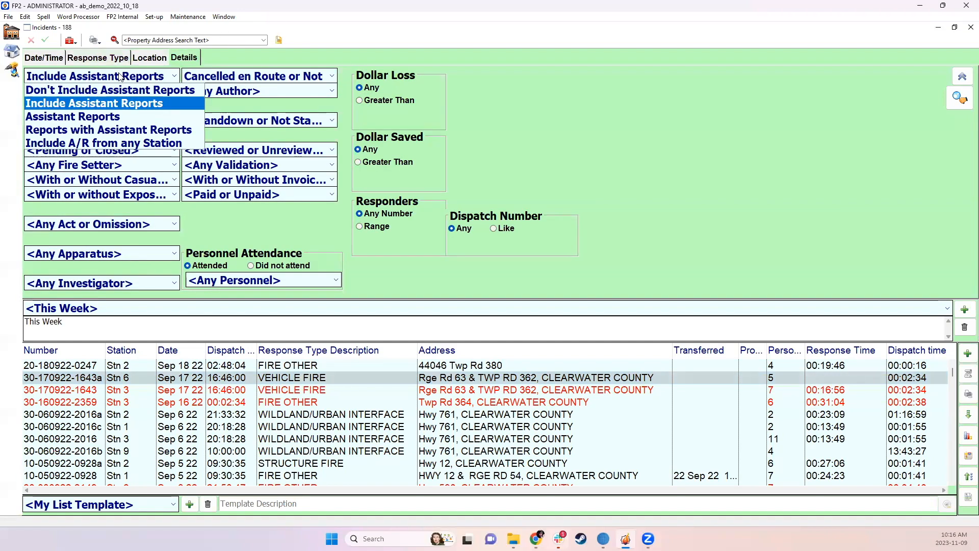
{"action": "left_click", "coordinate": [97, 92]}
{"action": "left_click", "coordinate": [960, 100]}
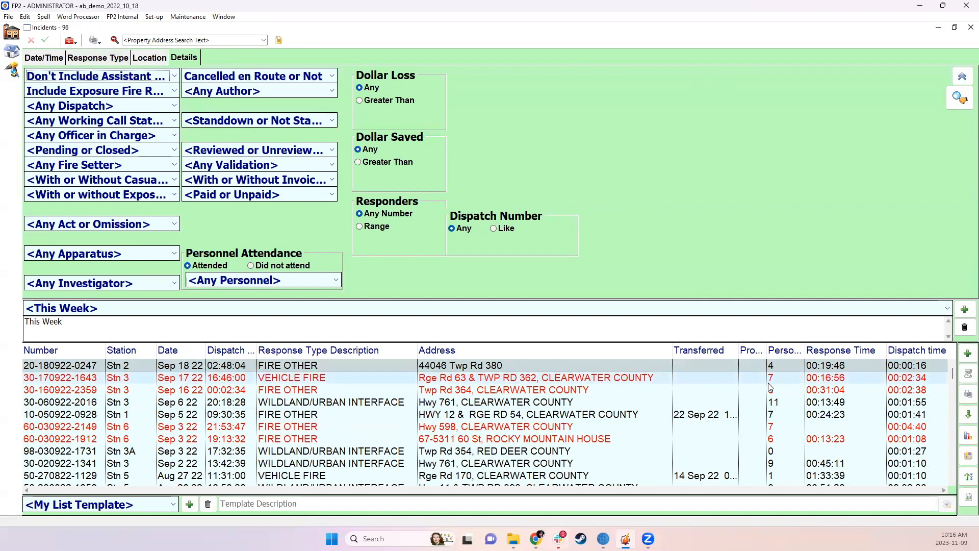
Open the Sep 3 22 Stn 6 incident report for Hwy 598 and read its full remarks
{"action": "scroll", "coordinate": [770, 387], "scroll_direction": "down", "scroll_amount": 1}
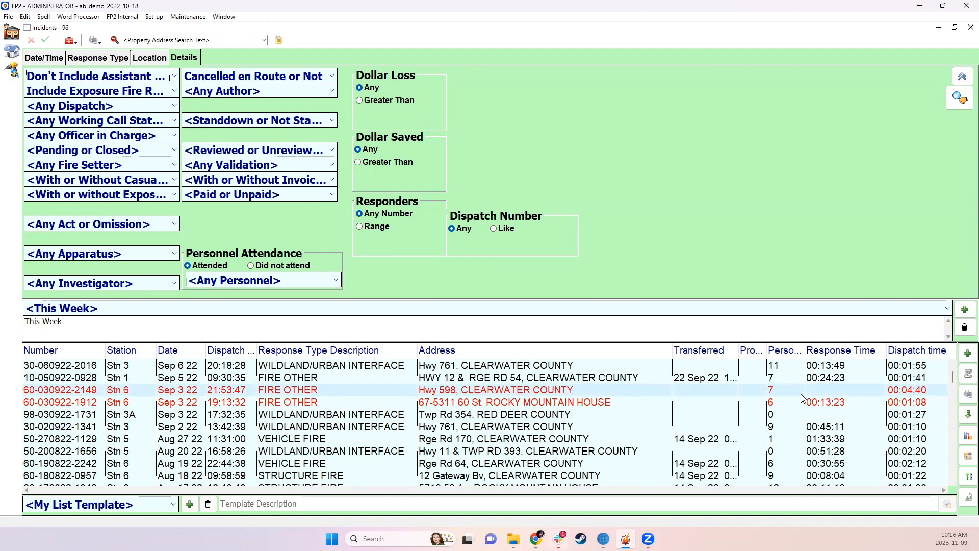
{"action": "scroll", "coordinate": [785, 408], "scroll_direction": "up", "scroll_amount": 1}
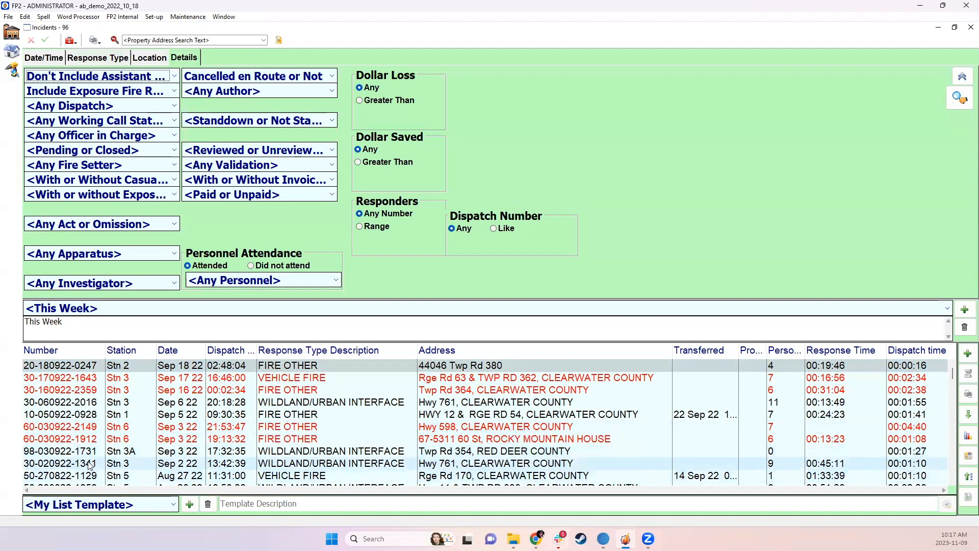
{"action": "left_click", "coordinate": [824, 426]}
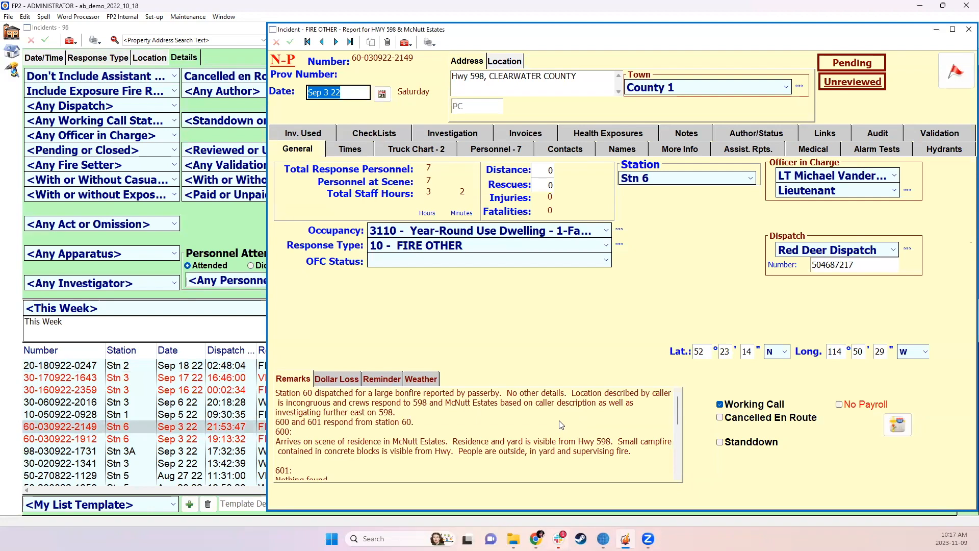
{"action": "scroll", "coordinate": [561, 425], "scroll_direction": "down", "scroll_amount": 5}
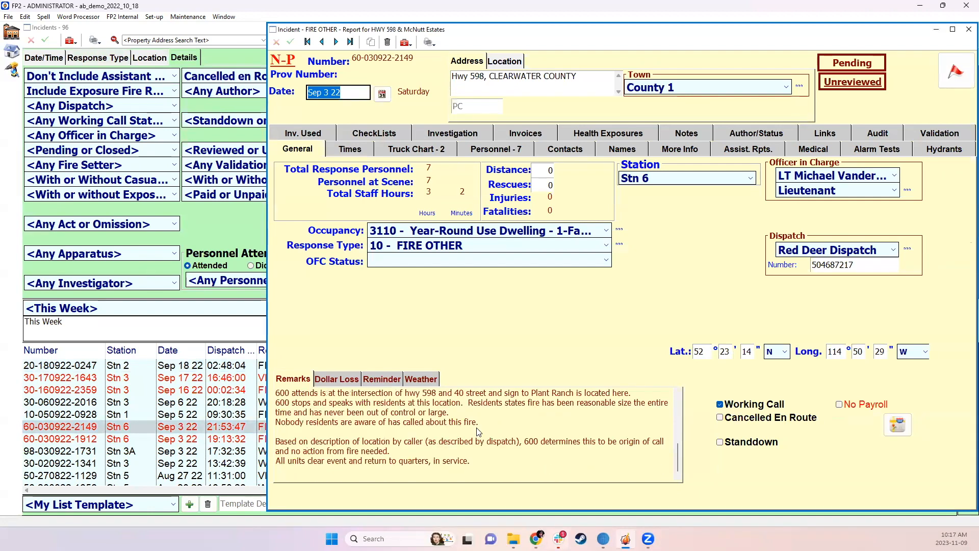
{"action": "scroll", "coordinate": [478, 431], "scroll_direction": "up", "scroll_amount": 5}
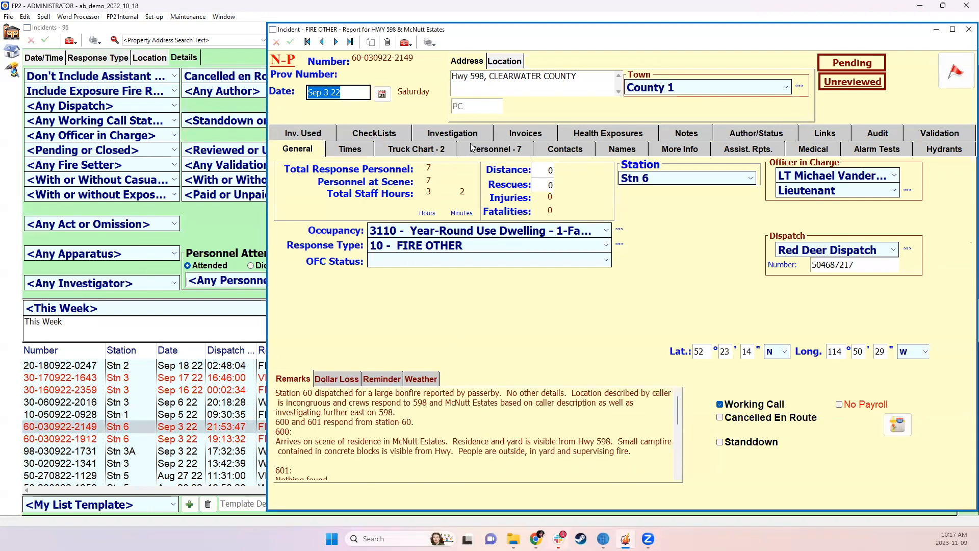
Check the truck chart times of the Hwy 598 incident against its general details
{"action": "left_click", "coordinate": [440, 149]}
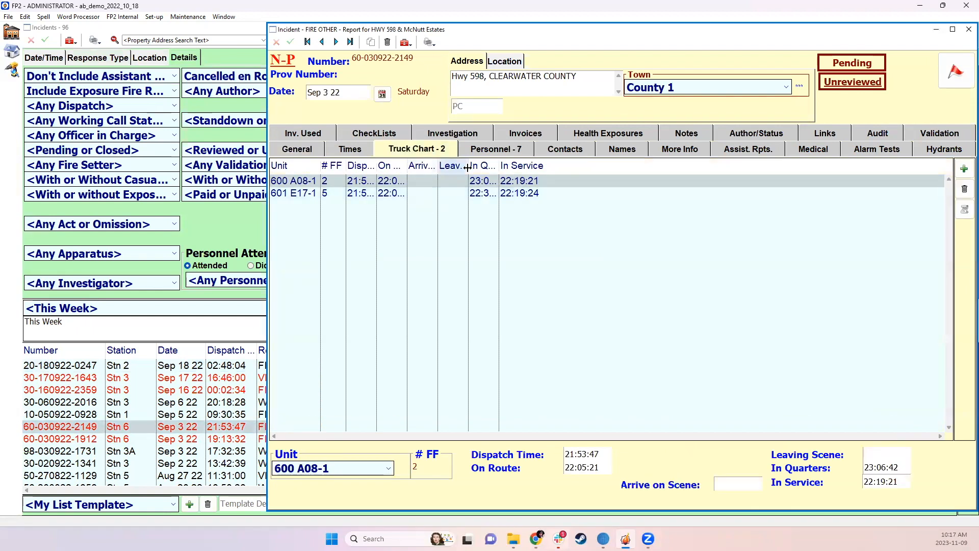
{"action": "left_click", "coordinate": [301, 151]}
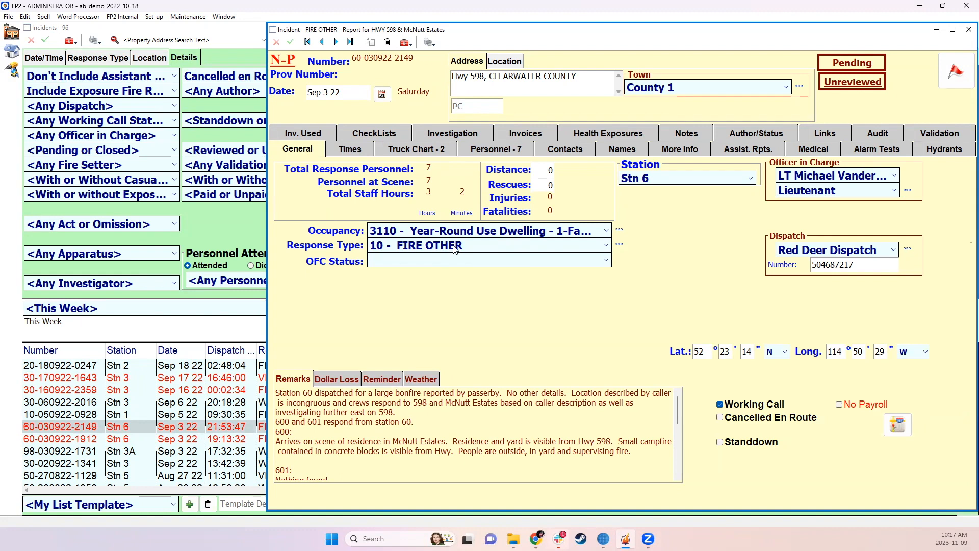
{"action": "left_click", "coordinate": [409, 152]}
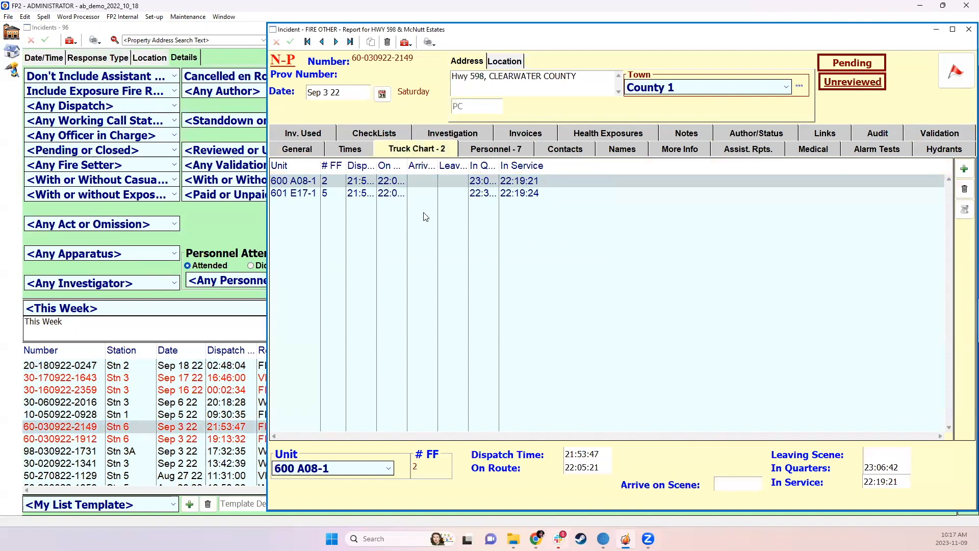
{"action": "left_click", "coordinate": [286, 149]}
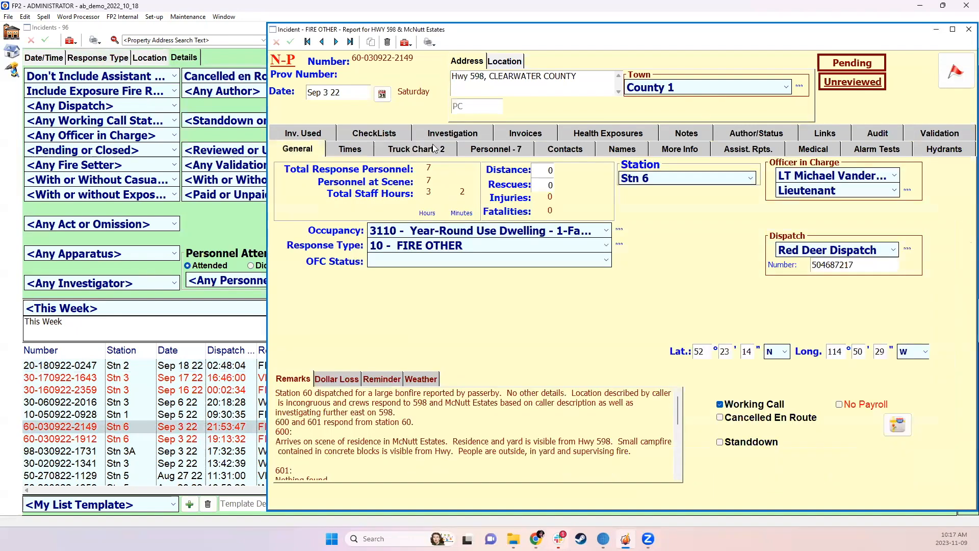
Look through the available response types for the Hwy 598 incident without changing it, and close the report
{"action": "left_click", "coordinate": [415, 250]}
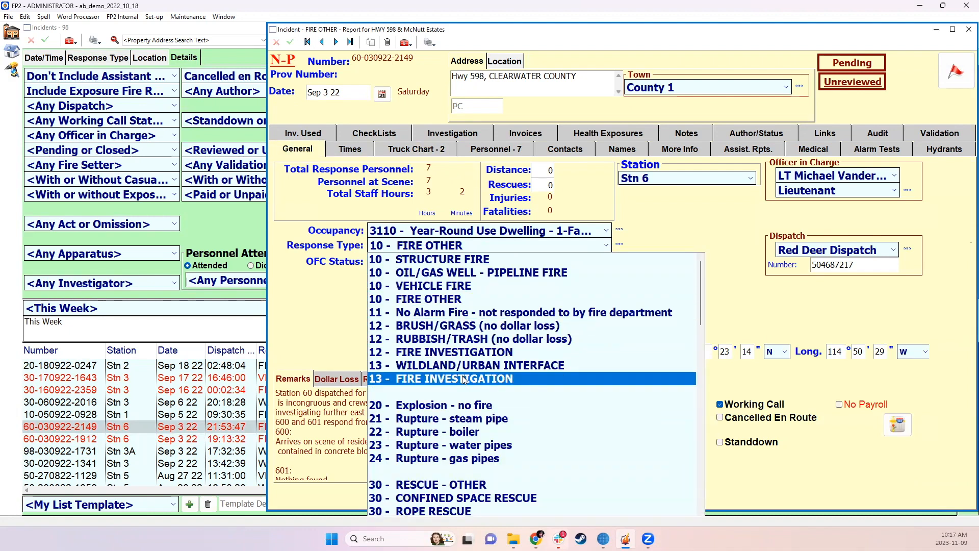
{"action": "scroll", "coordinate": [465, 390], "scroll_direction": "down", "scroll_amount": 4}
{"action": "scroll", "coordinate": [465, 390], "scroll_direction": "down", "scroll_amount": 15}
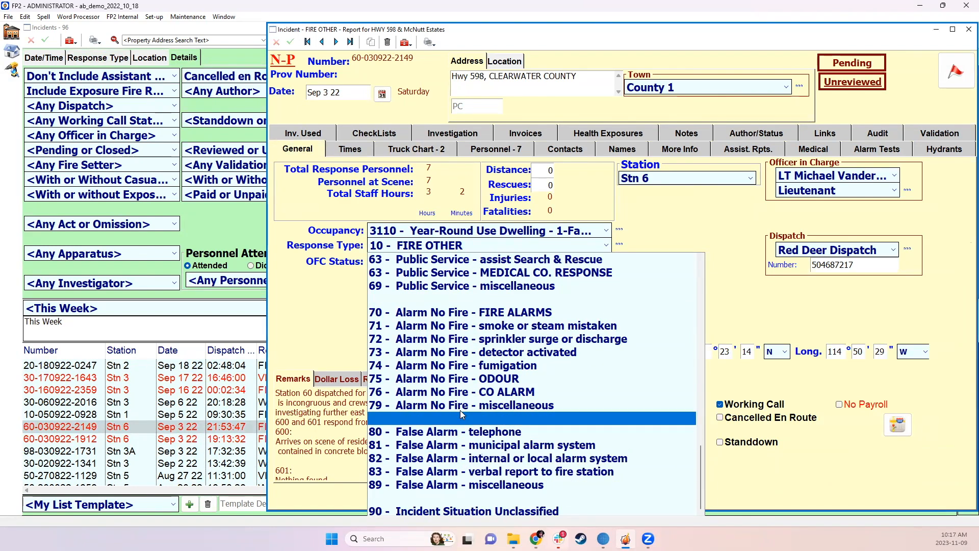
{"action": "scroll", "coordinate": [492, 385], "scroll_direction": "up", "scroll_amount": 2}
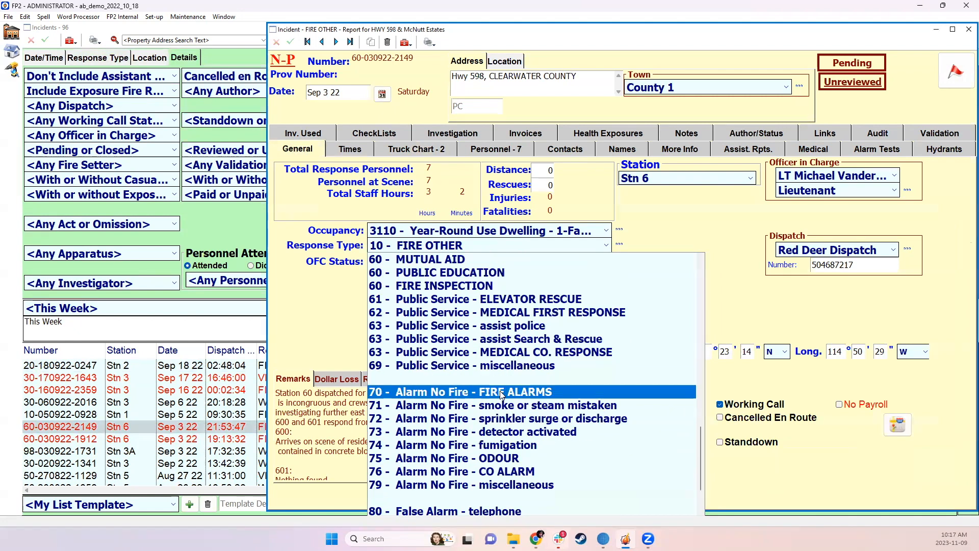
{"action": "left_click", "coordinate": [712, 221]}
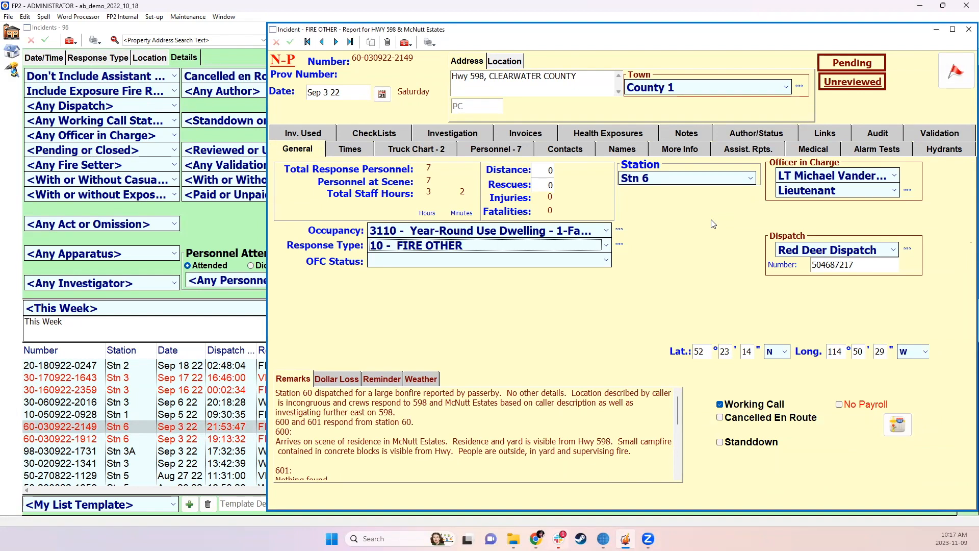
{"action": "left_click", "coordinate": [968, 29]}
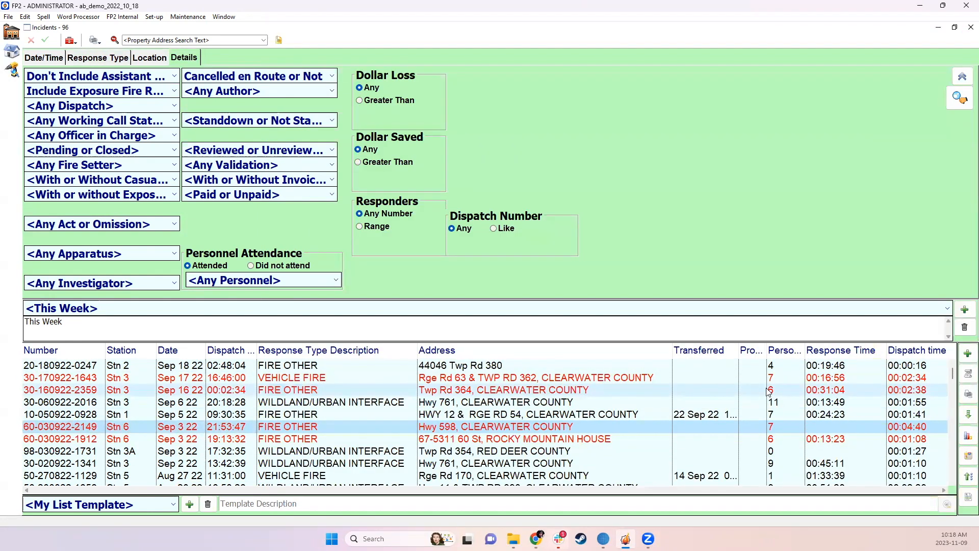
Open the Sep 16 22 Stn 3 fire report for Twp Rd 364, read its remarks, and close it
{"action": "left_click", "coordinate": [817, 394]}
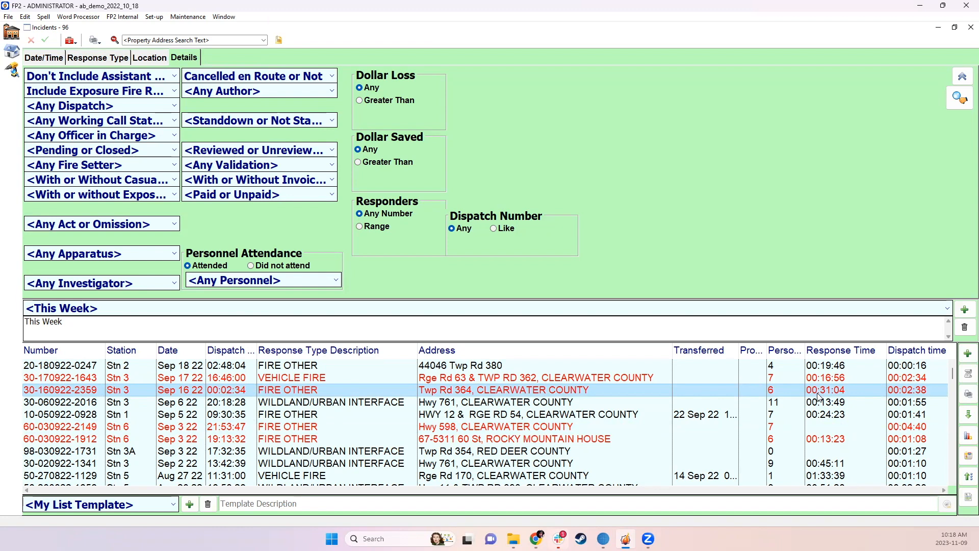
{"action": "double_click", "coordinate": [814, 393]}
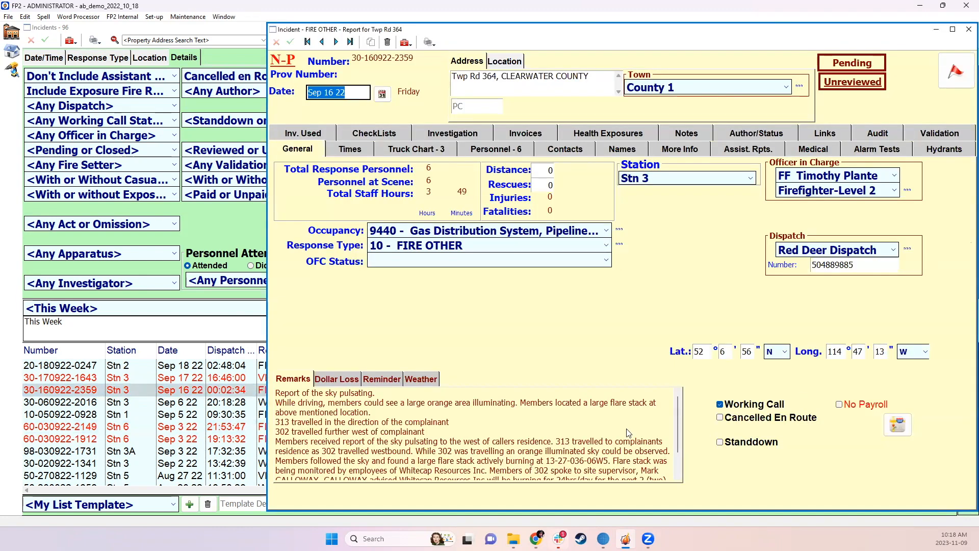
{"action": "scroll", "coordinate": [661, 444], "scroll_direction": "down", "scroll_amount": 1}
{"action": "scroll", "coordinate": [626, 412], "scroll_direction": "up", "scroll_amount": 1}
{"action": "left_click", "coordinate": [960, 34]}
Review response times and personnel counts through the incident list, and widen the Personnel at Scene column
{"action": "scroll", "coordinate": [835, 394], "scroll_direction": "down", "scroll_amount": 3}
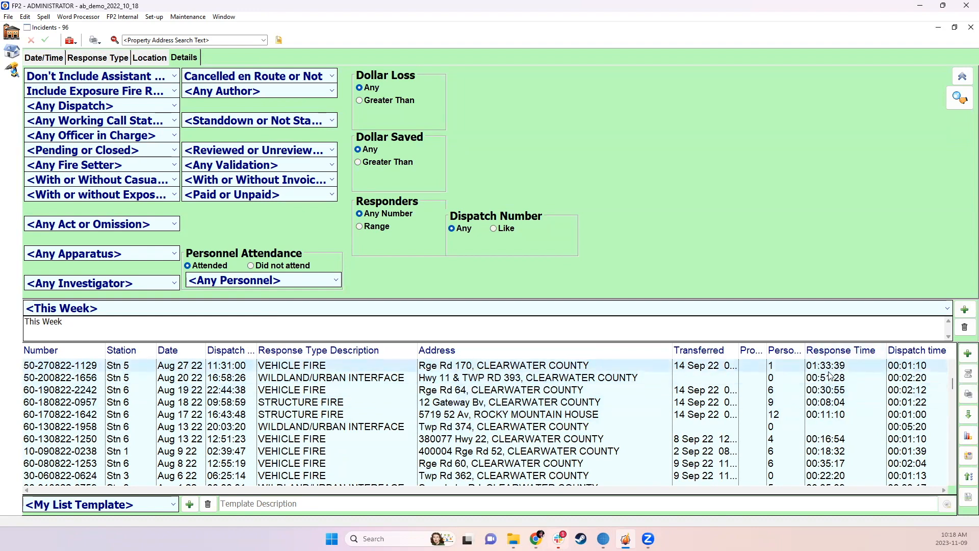
{"action": "scroll", "coordinate": [836, 400], "scroll_direction": "down", "scroll_amount": 2}
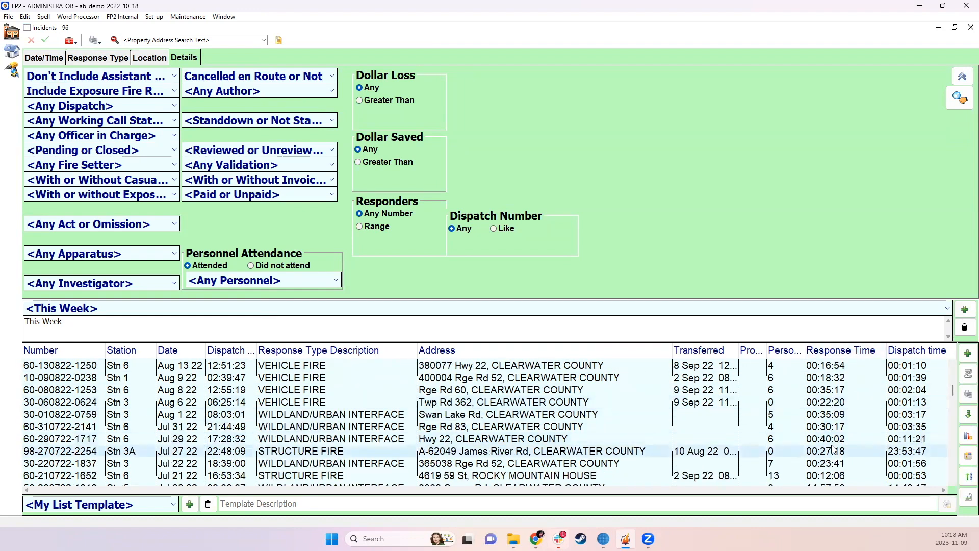
{"action": "scroll", "coordinate": [838, 463], "scroll_direction": "down", "scroll_amount": 5}
{"action": "scroll", "coordinate": [837, 463], "scroll_direction": "up", "scroll_amount": 10}
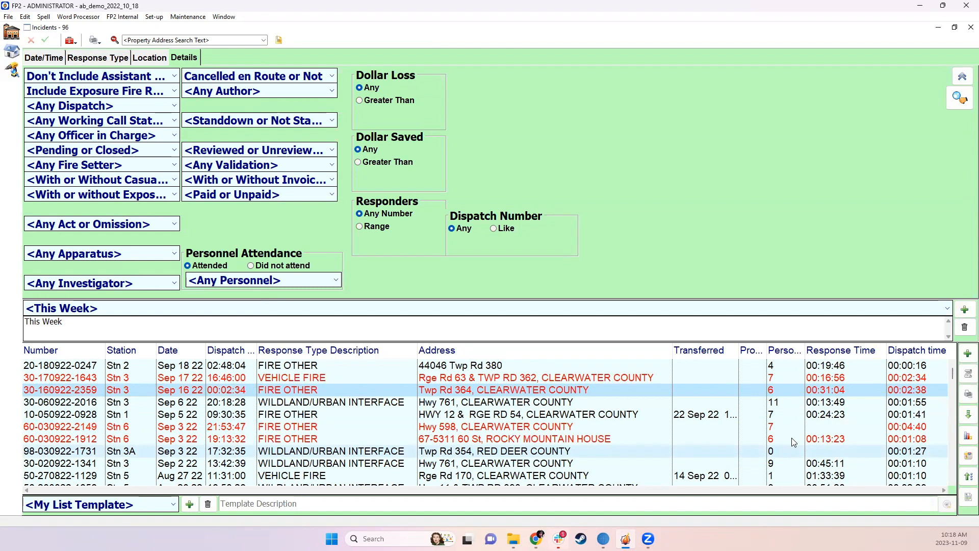
{"action": "scroll", "coordinate": [784, 434], "scroll_direction": "down", "scroll_amount": 1}
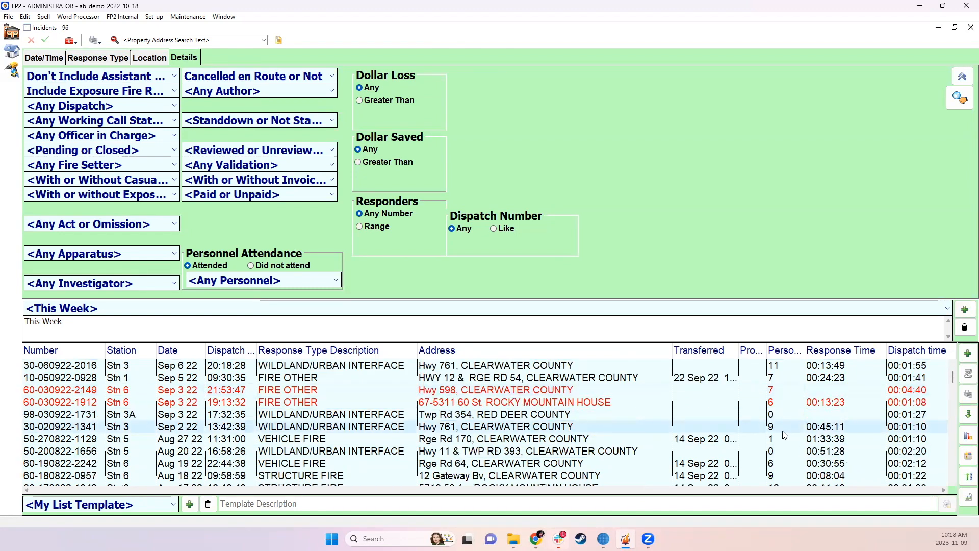
{"action": "scroll", "coordinate": [783, 420], "scroll_direction": "up", "scroll_amount": 1}
{"action": "left_click_drag", "start_coordinate": [805, 350], "coordinate": [865, 350]}
Open the Sep 3 22 Stn 3A report for Twp Rd 354 and set its response type to 81 - False Alarm - municipal alarm system
{"action": "scroll", "coordinate": [813, 433], "scroll_direction": "down", "scroll_amount": 2}
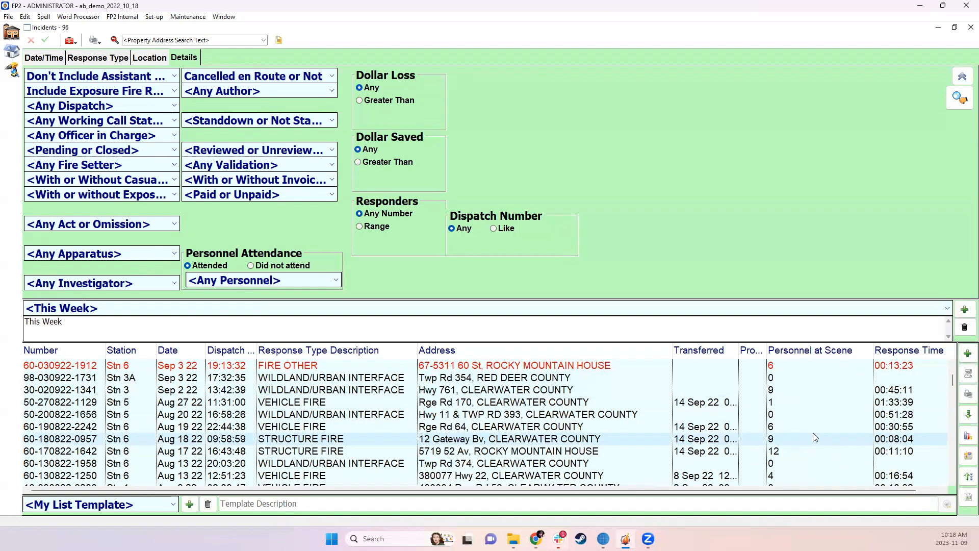
{"action": "left_click", "coordinate": [793, 382]}
{"action": "double_click", "coordinate": [741, 377]}
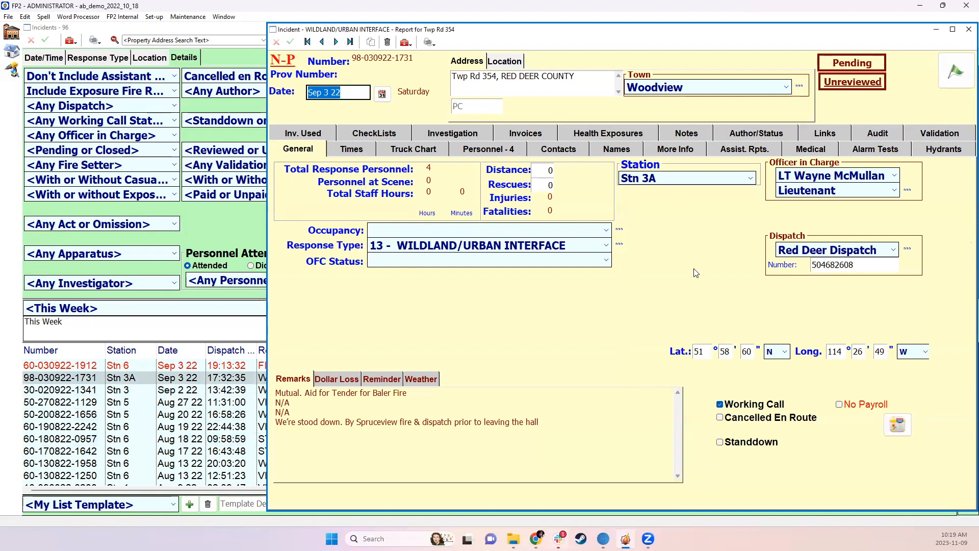
{"action": "left_click", "coordinate": [417, 252]}
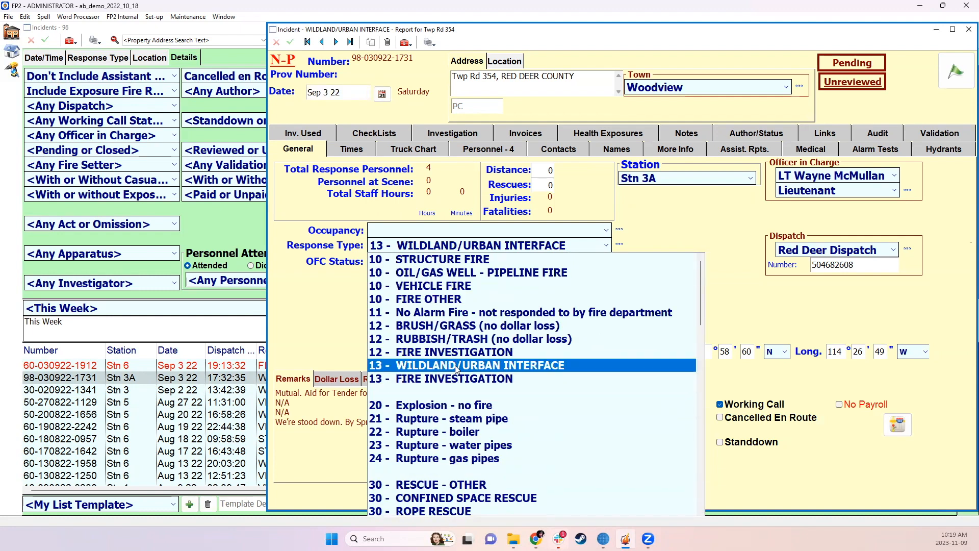
{"action": "scroll", "coordinate": [438, 402], "scroll_direction": "down", "scroll_amount": 15}
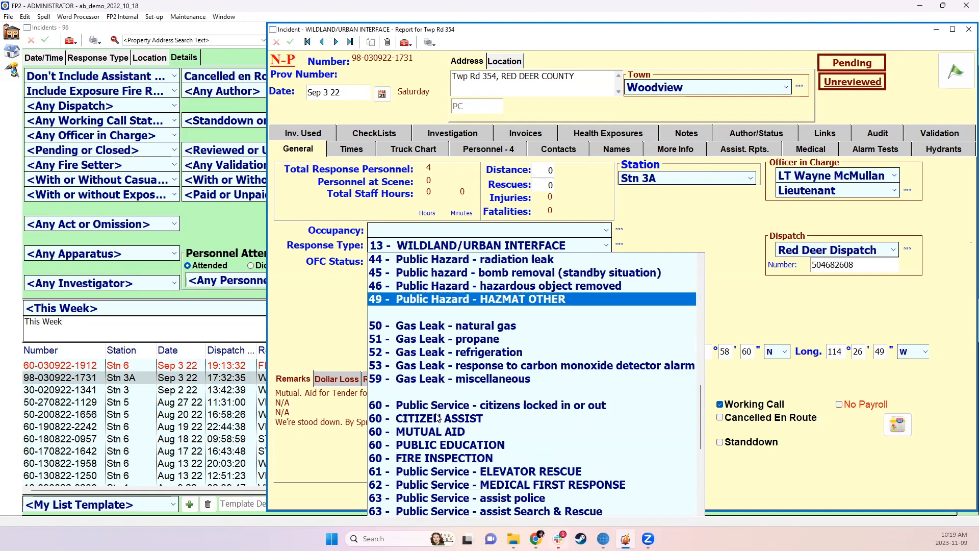
{"action": "scroll", "coordinate": [441, 402], "scroll_direction": "up", "scroll_amount": 3}
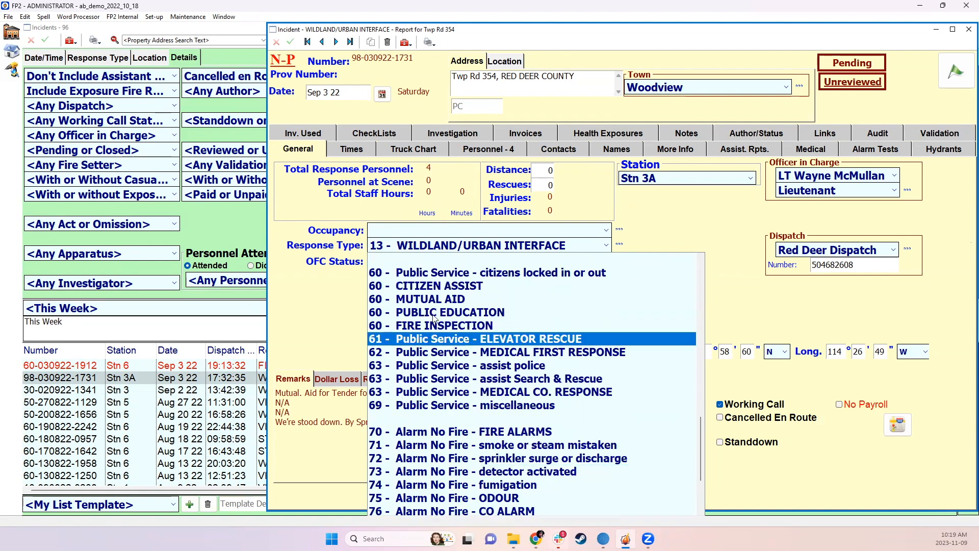
{"action": "scroll", "coordinate": [442, 398], "scroll_direction": "down", "scroll_amount": 3}
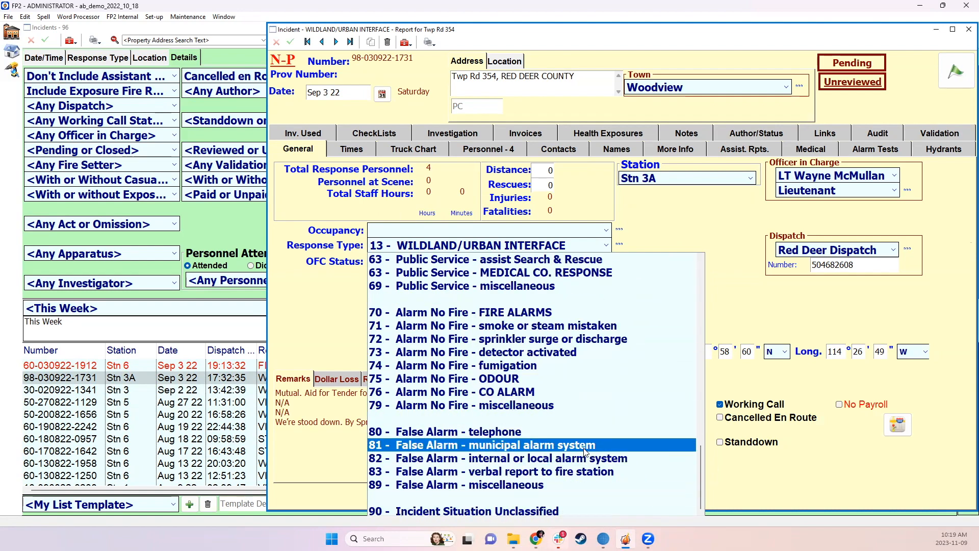
{"action": "left_click", "coordinate": [545, 445]}
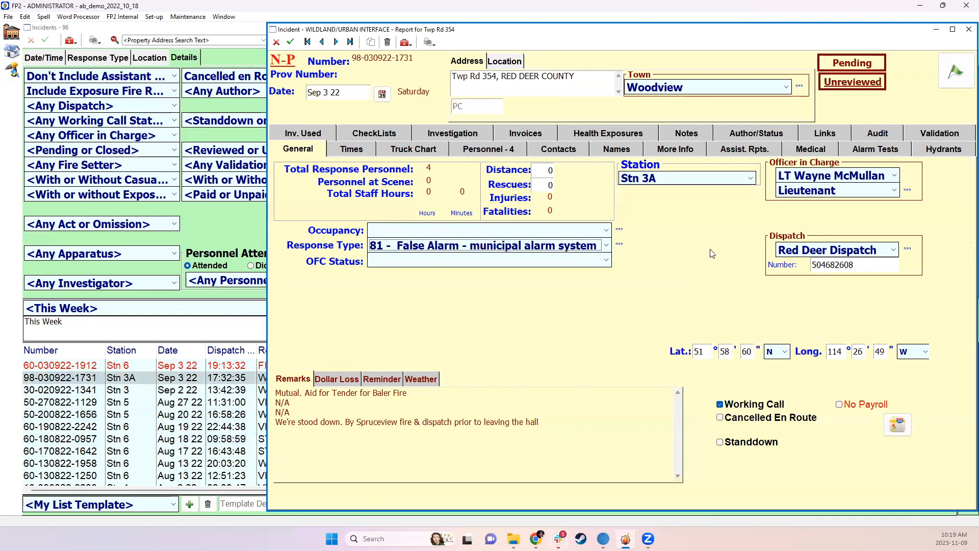
Set the occupancy of the Twp Rd 354 report to 0000 - Person, declining to send the changed report to the OFC
{"action": "left_click", "coordinate": [290, 41]}
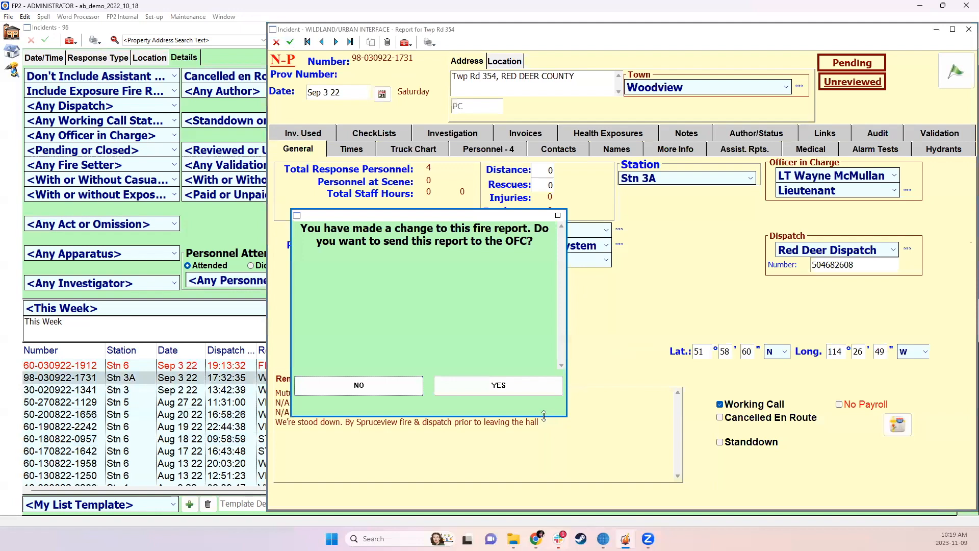
{"action": "left_click", "coordinate": [380, 392]}
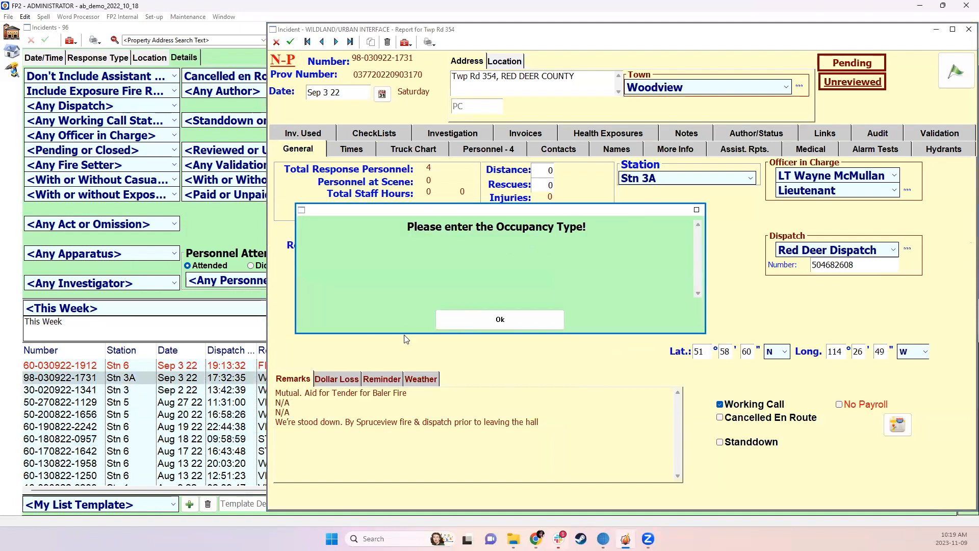
{"action": "left_click", "coordinate": [500, 319]}
{"action": "left_click", "coordinate": [420, 231]}
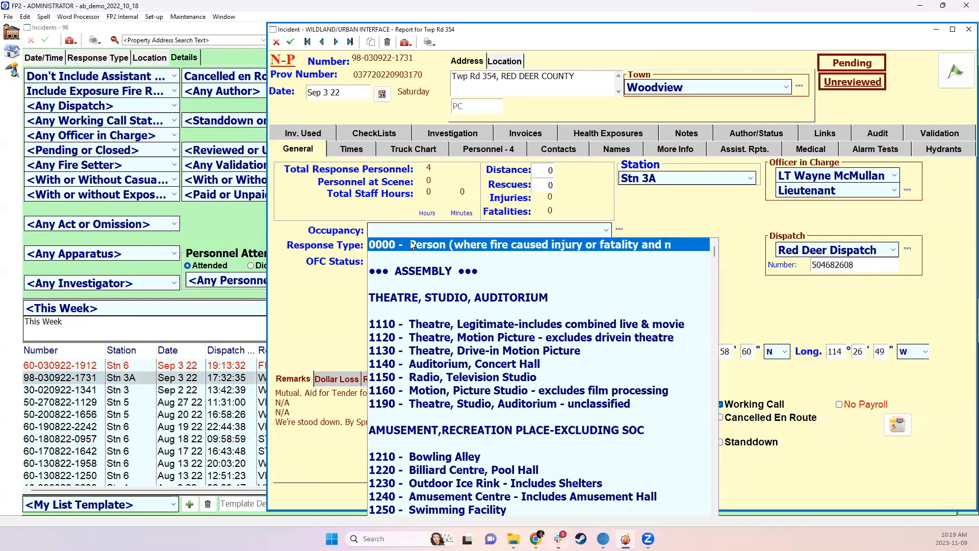
{"action": "left_click", "coordinate": [410, 244]}
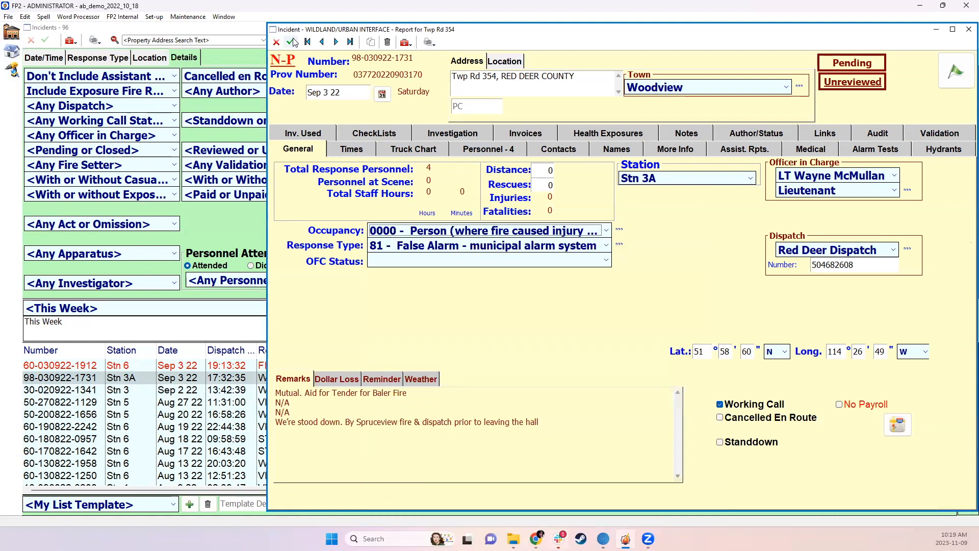
Save and close the Twp Rd 354 report without sending it to the OFC, and rerun the incident search
{"action": "left_click", "coordinate": [290, 42]}
{"action": "left_click", "coordinate": [392, 387]}
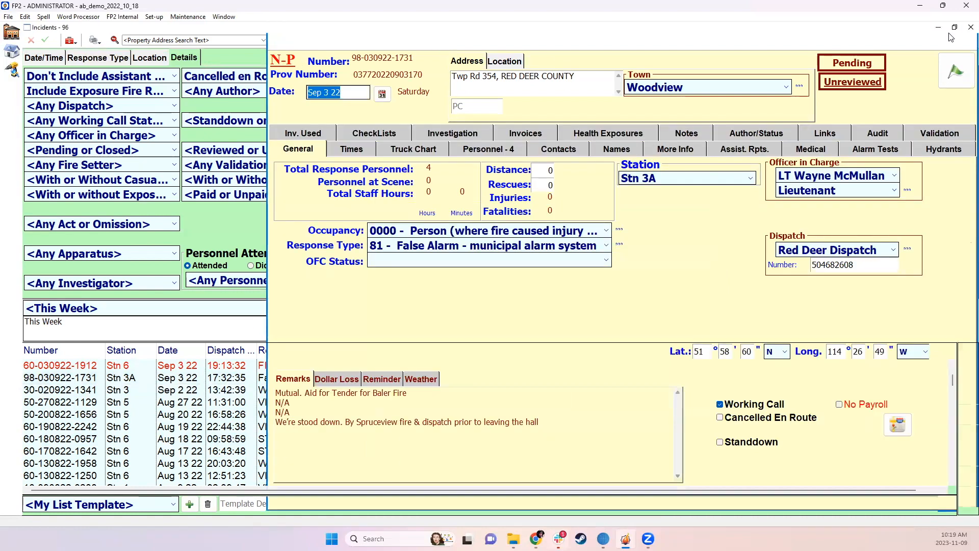
{"action": "left_click", "coordinate": [968, 29]}
{"action": "left_click", "coordinate": [956, 99]}
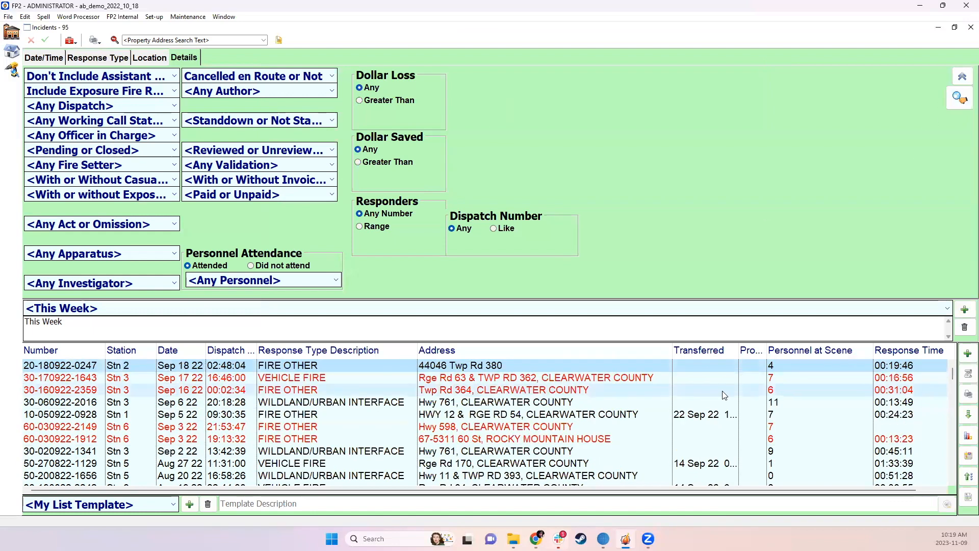
Review response times down to the January incidents and open the Jan 4 22 Stn 3 report for Rge Rd 61
{"action": "scroll", "coordinate": [733, 403], "scroll_direction": "down", "scroll_amount": 2}
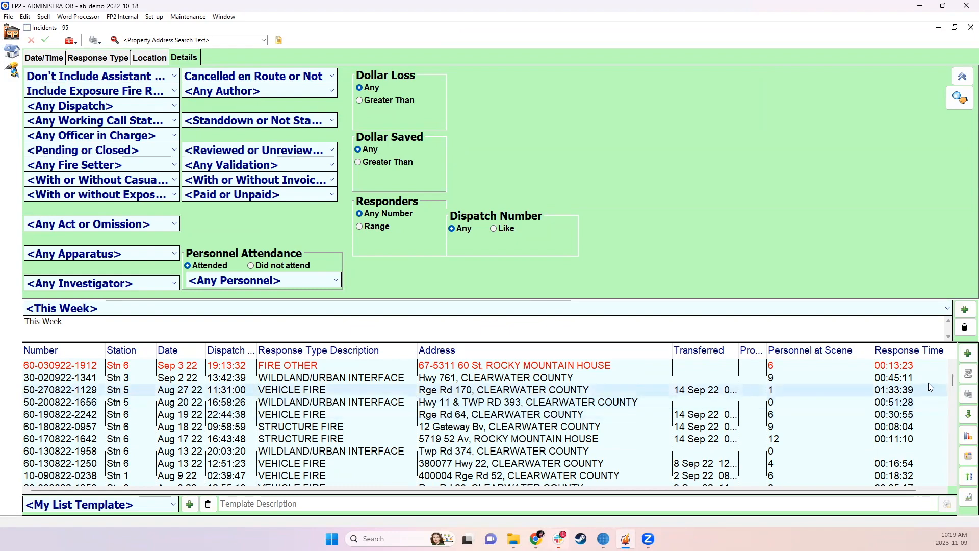
{"action": "left_click_drag", "start_coordinate": [955, 384], "coordinate": [954, 467]}
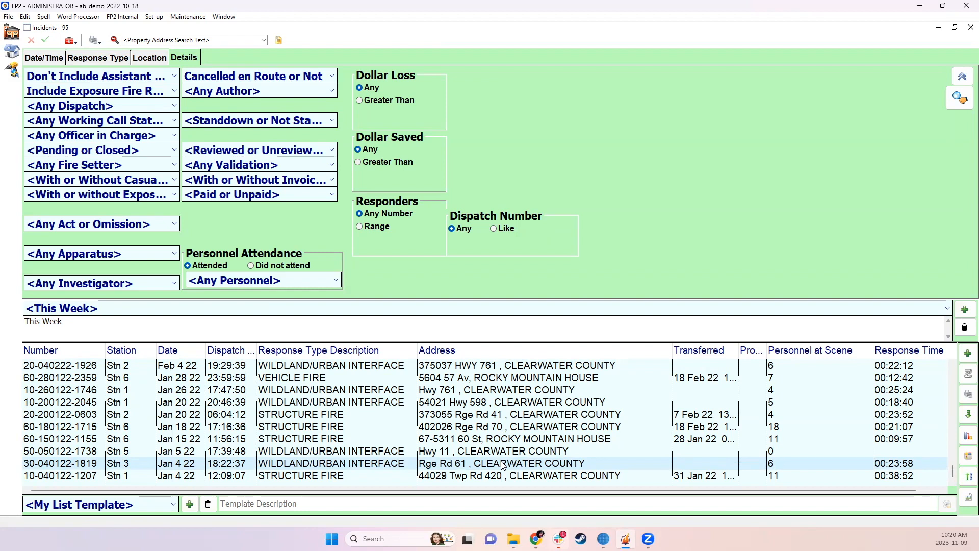
{"action": "left_click", "coordinate": [367, 468]}
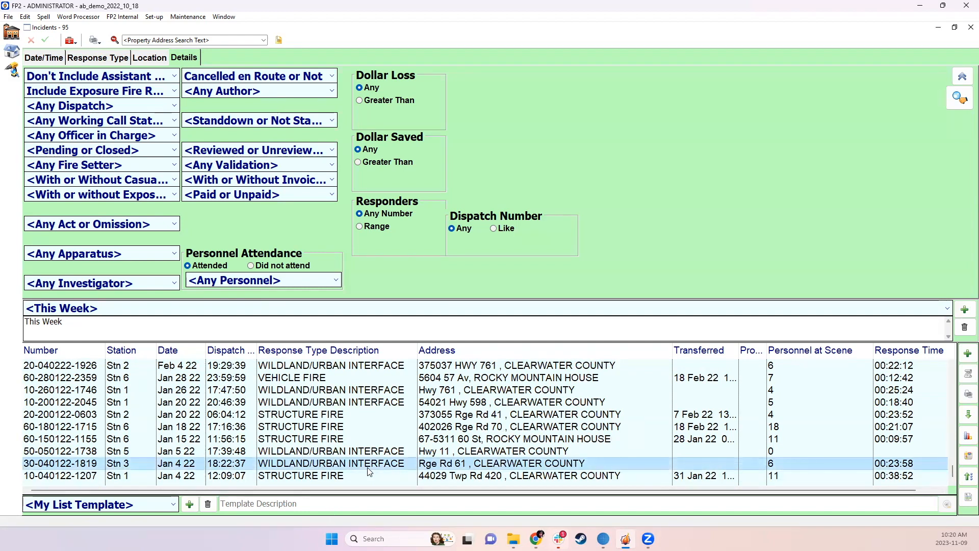
{"action": "double_click", "coordinate": [370, 472]}
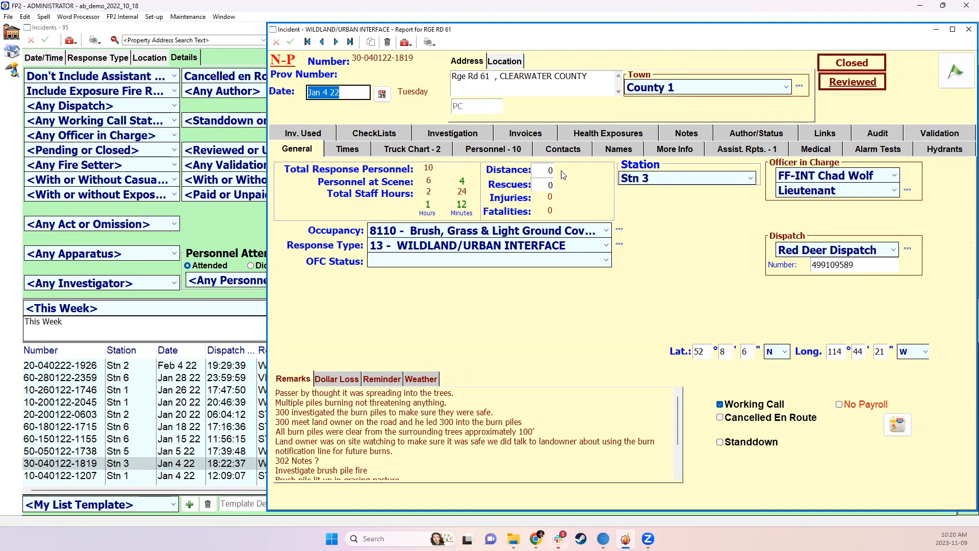
{"action": "left_click", "coordinate": [355, 96]}
Enable Show Called in as Response type list in the general incident custom settings, and close the settings
{"action": "left_click", "coordinate": [154, 17]}
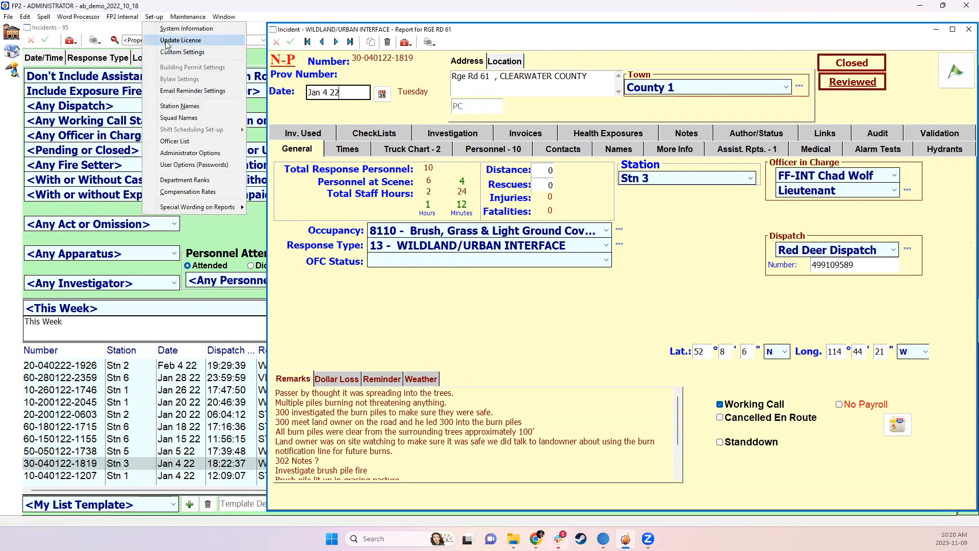
{"action": "left_click", "coordinate": [168, 52]}
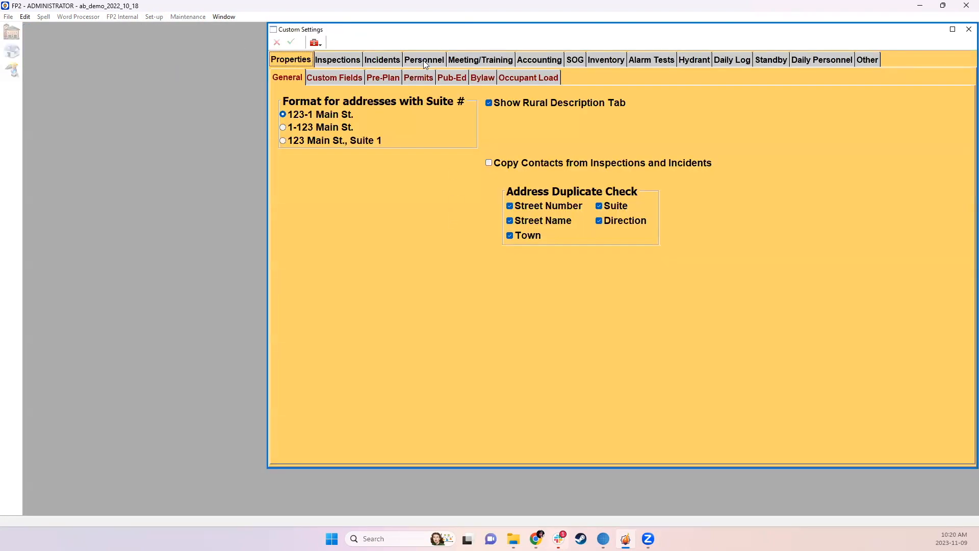
{"action": "left_click", "coordinate": [378, 60]}
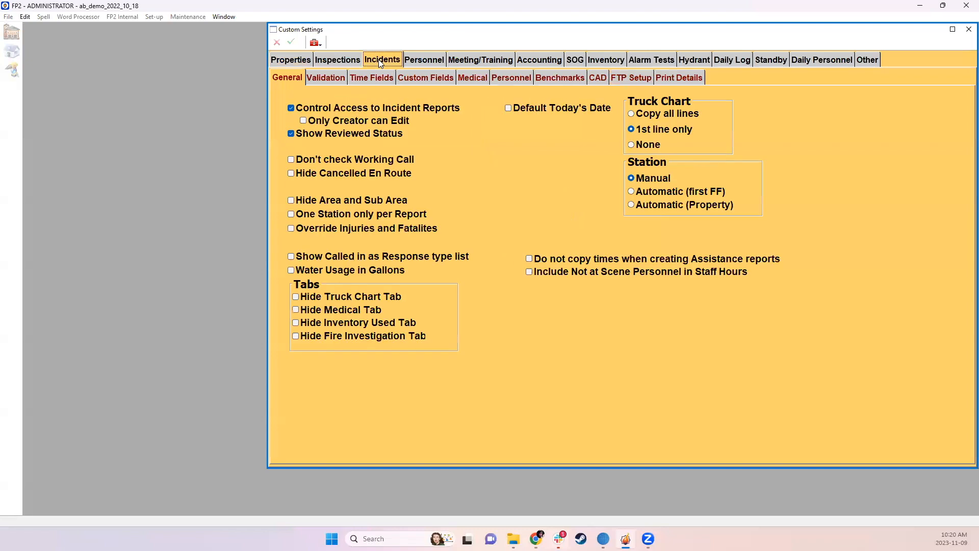
{"action": "left_click", "coordinate": [328, 259]}
{"action": "left_click", "coordinate": [968, 29]}
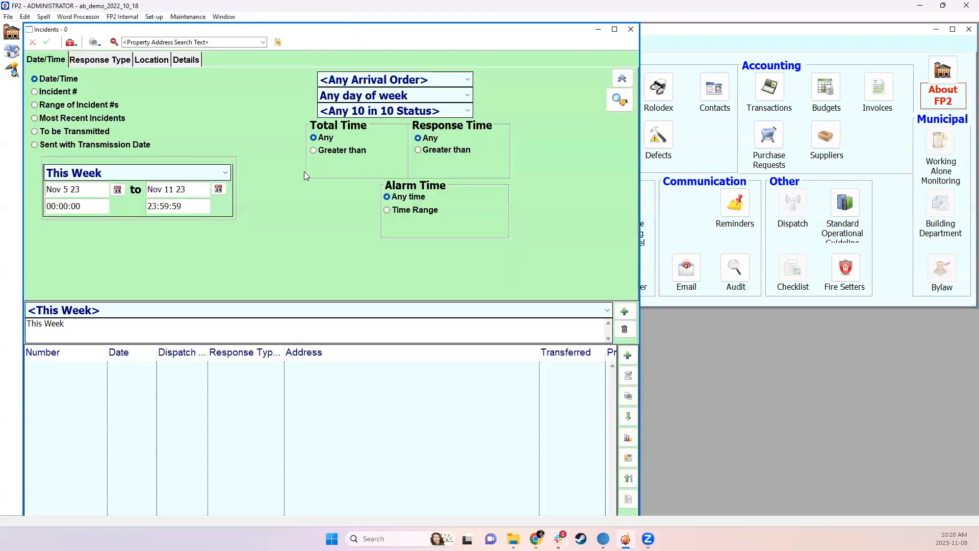
List the incidents for the Last Year date range
{"action": "left_click", "coordinate": [229, 309]}
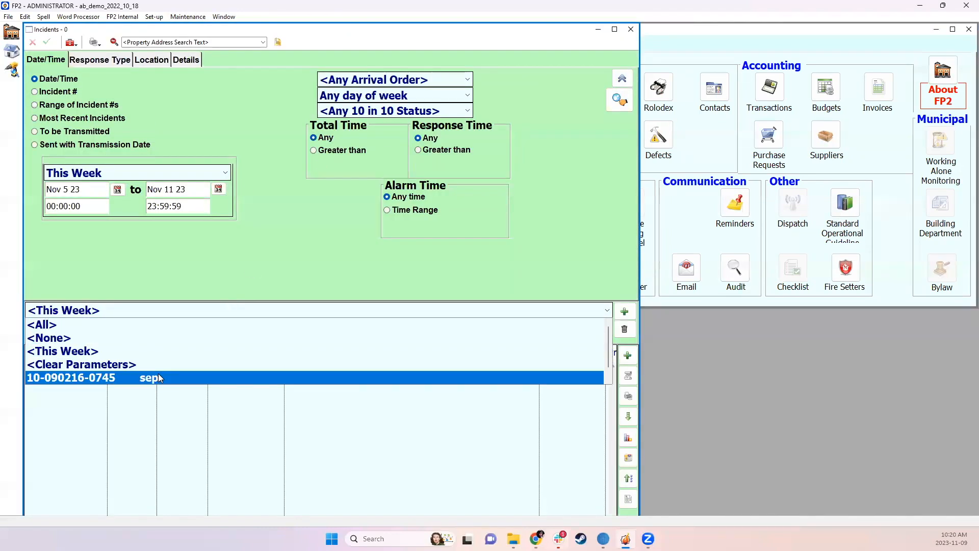
{"action": "left_click", "coordinate": [159, 310]}
{"action": "left_click", "coordinate": [129, 172]}
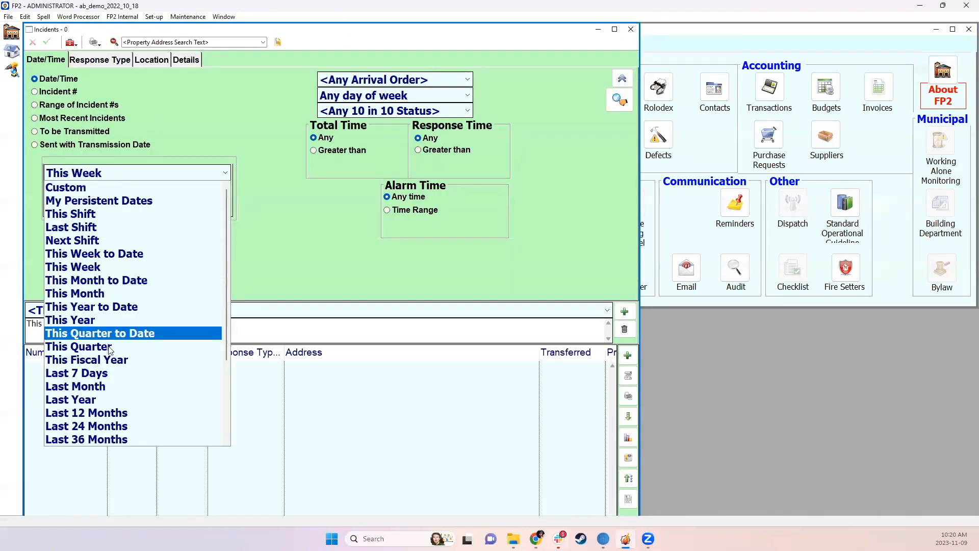
{"action": "left_click", "coordinate": [96, 398]}
{"action": "double_click", "coordinate": [243, 428]}
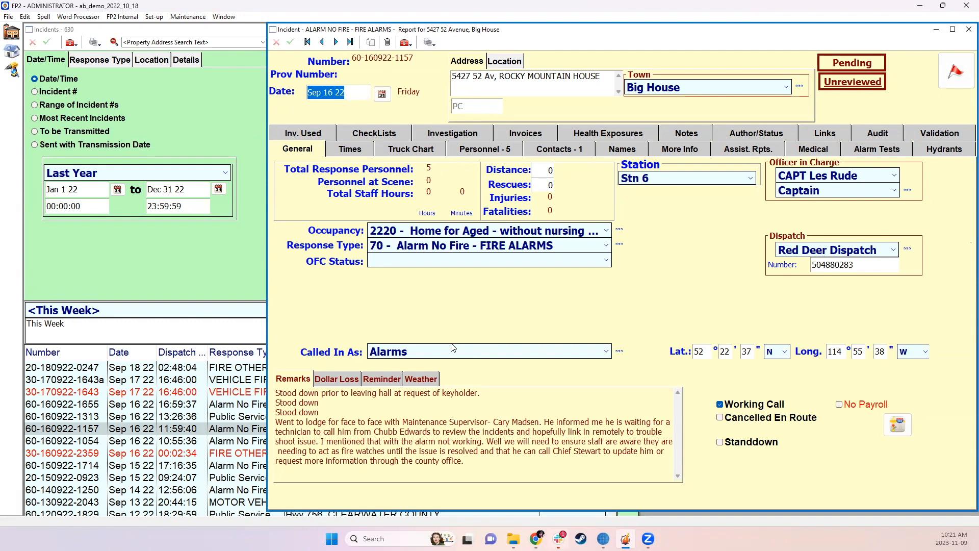
{"action": "left_click", "coordinate": [569, 246]}
{"action": "left_click", "coordinate": [569, 247]}
{"action": "left_click", "coordinate": [576, 245]}
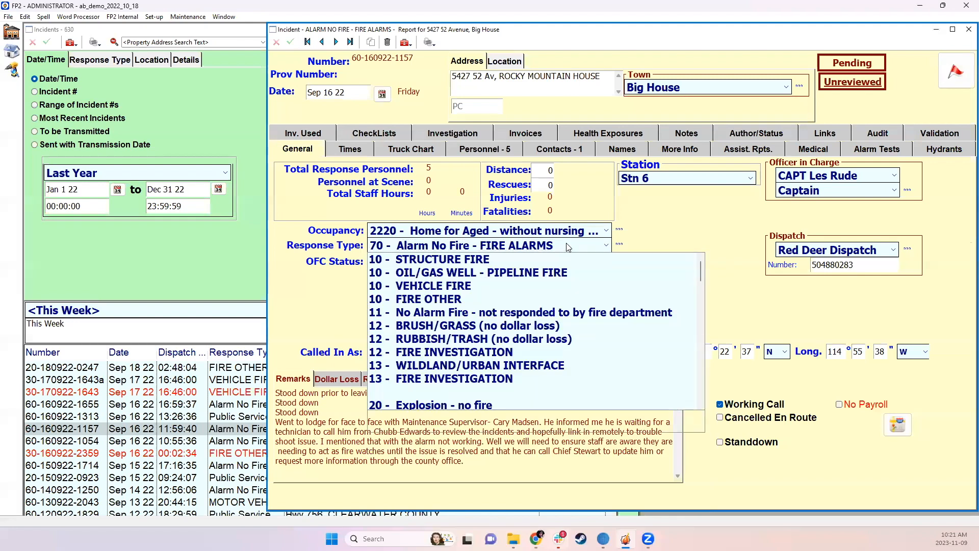
{"action": "left_click", "coordinate": [587, 243]}
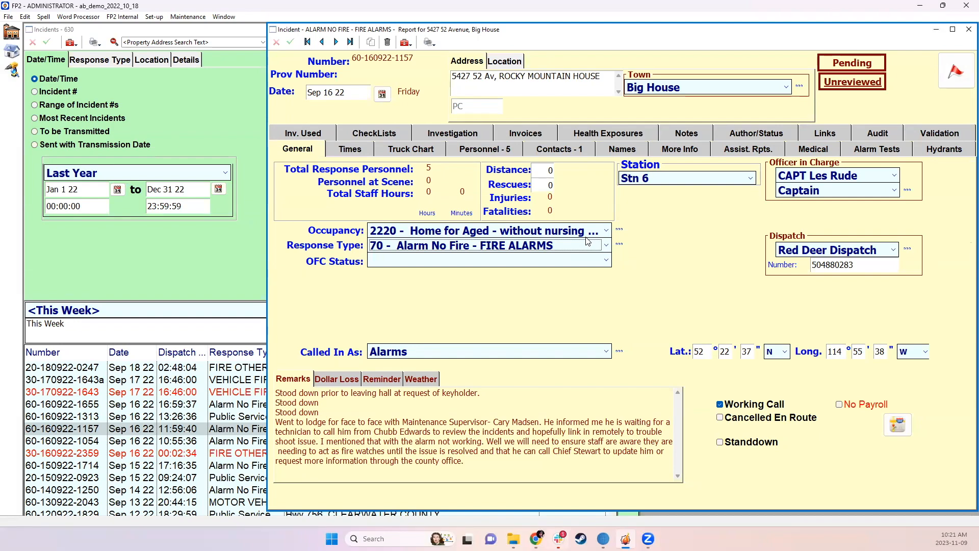
{"action": "left_click", "coordinate": [588, 244]}
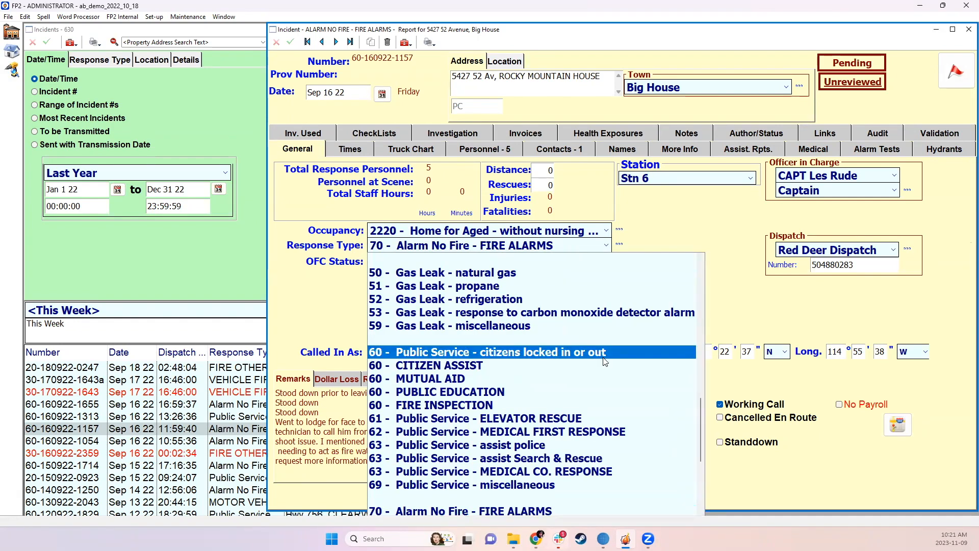
{"action": "scroll", "coordinate": [605, 357], "scroll_direction": "up", "scroll_amount": 7}
{"action": "scroll", "coordinate": [604, 361], "scroll_direction": "up", "scroll_amount": 1}
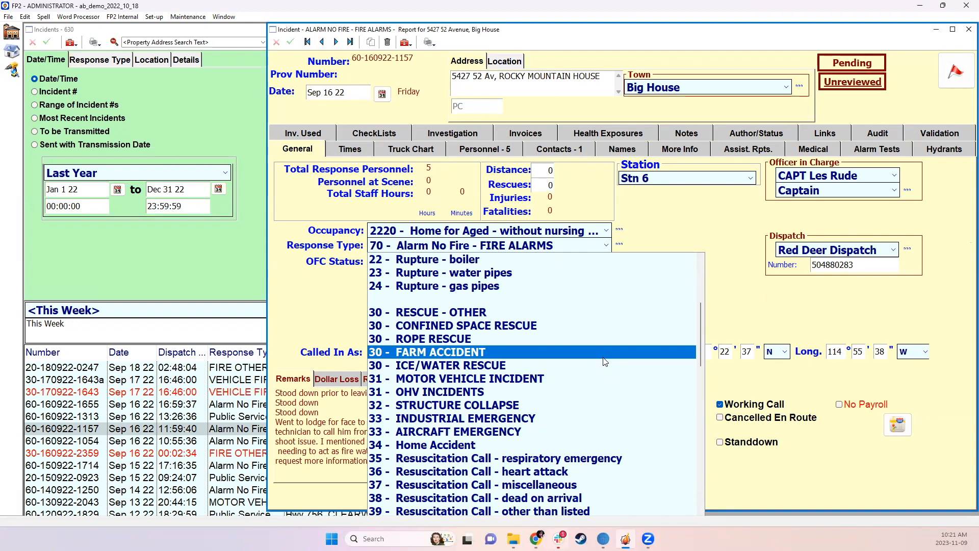
{"action": "left_click", "coordinate": [712, 299]}
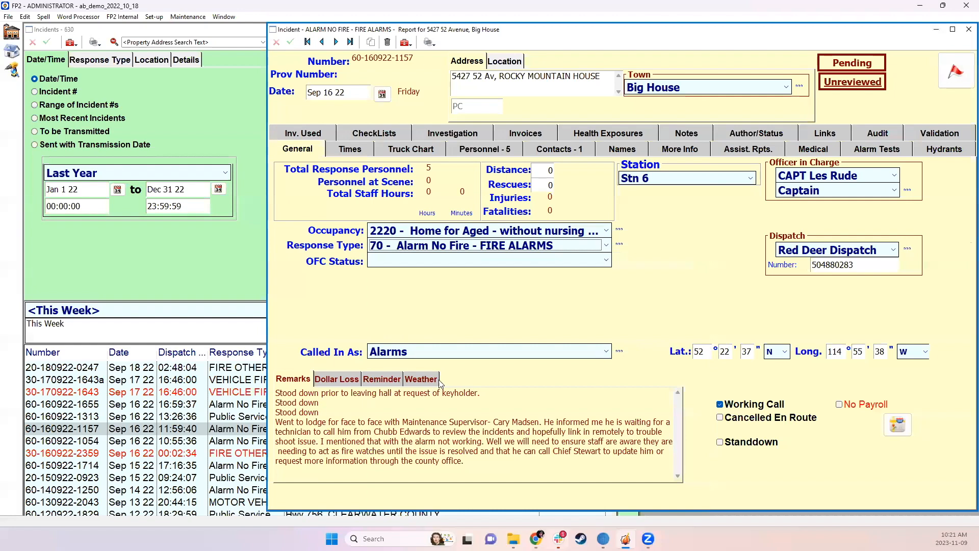
{"action": "left_click", "coordinate": [414, 247]}
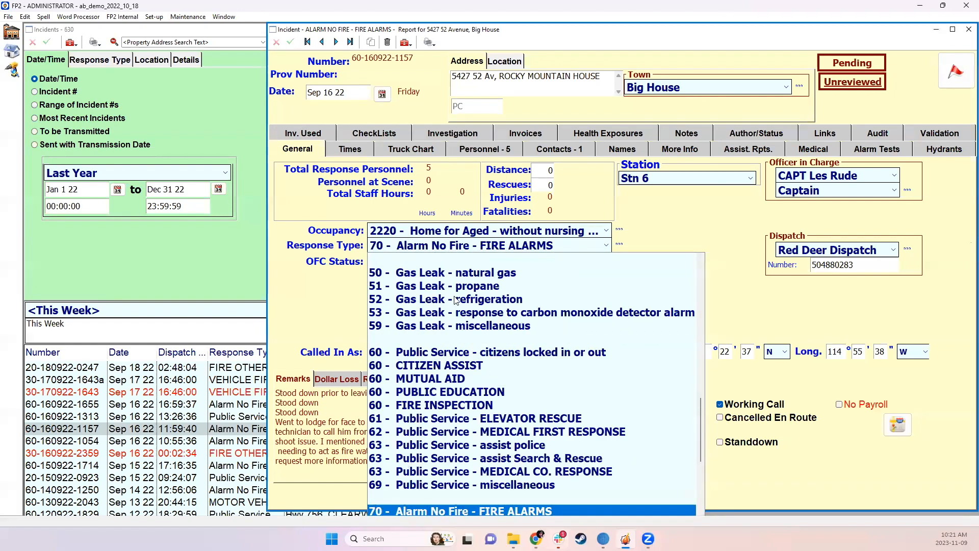
{"action": "scroll", "coordinate": [461, 431], "scroll_direction": "down", "scroll_amount": 5}
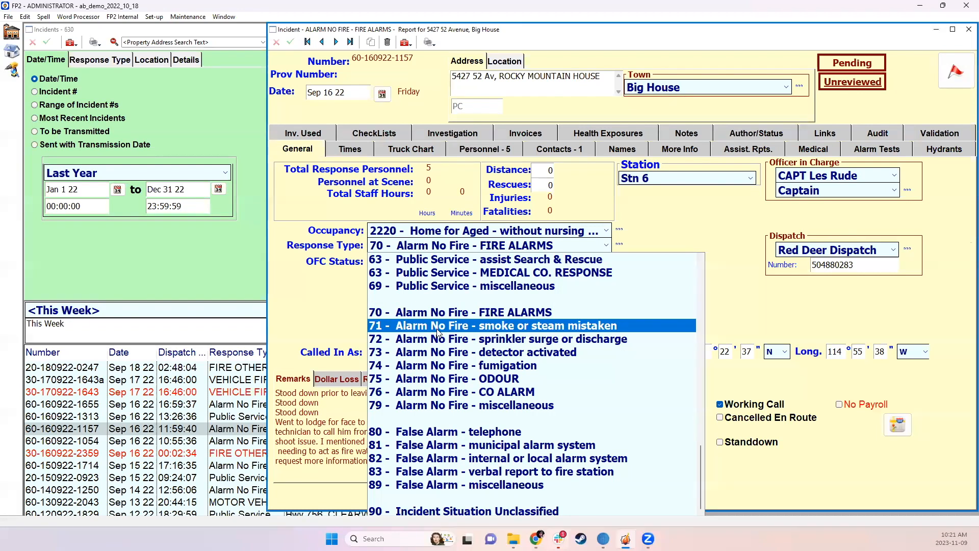
{"action": "left_click", "coordinate": [644, 210]}
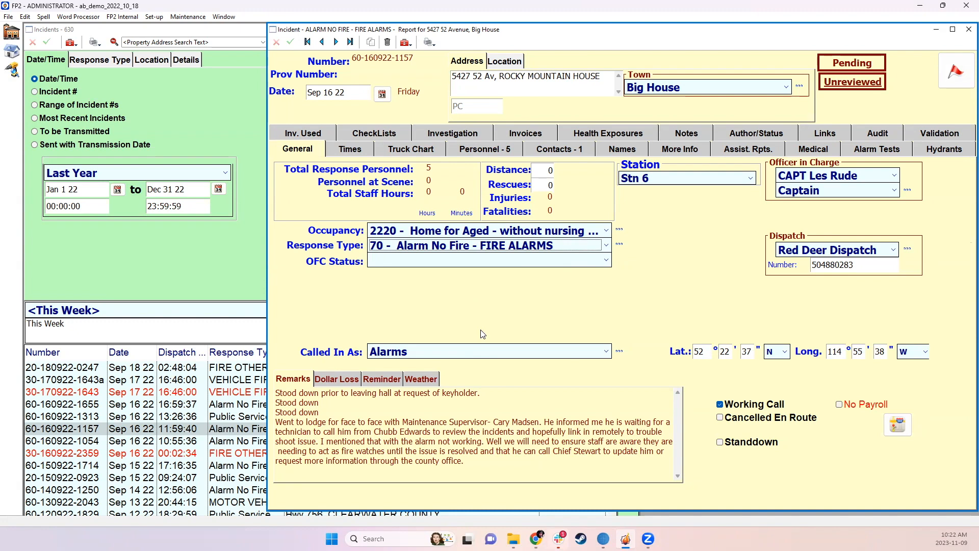
{"action": "left_click", "coordinate": [486, 246]}
{"action": "left_click", "coordinate": [486, 245]}
{"action": "left_click", "coordinate": [384, 247]}
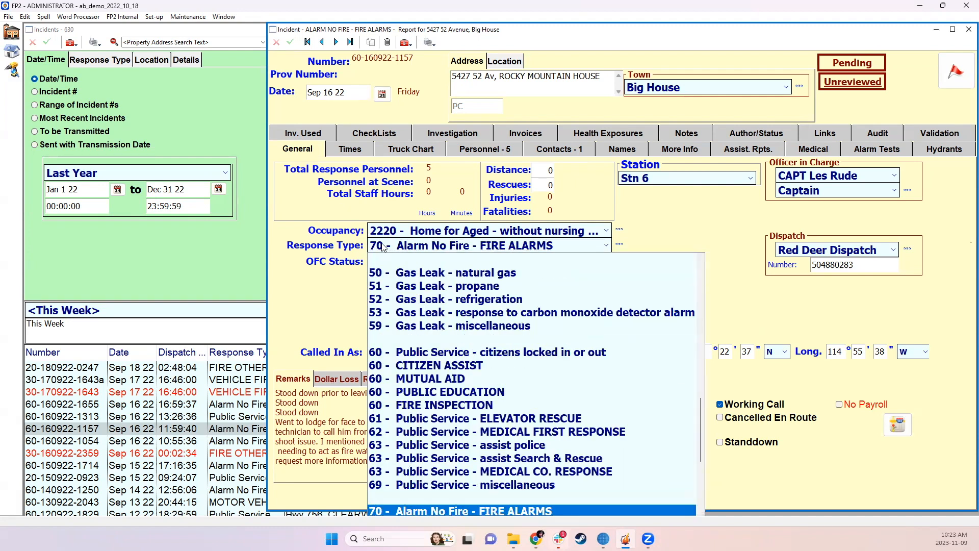
{"action": "left_click", "coordinate": [433, 245]}
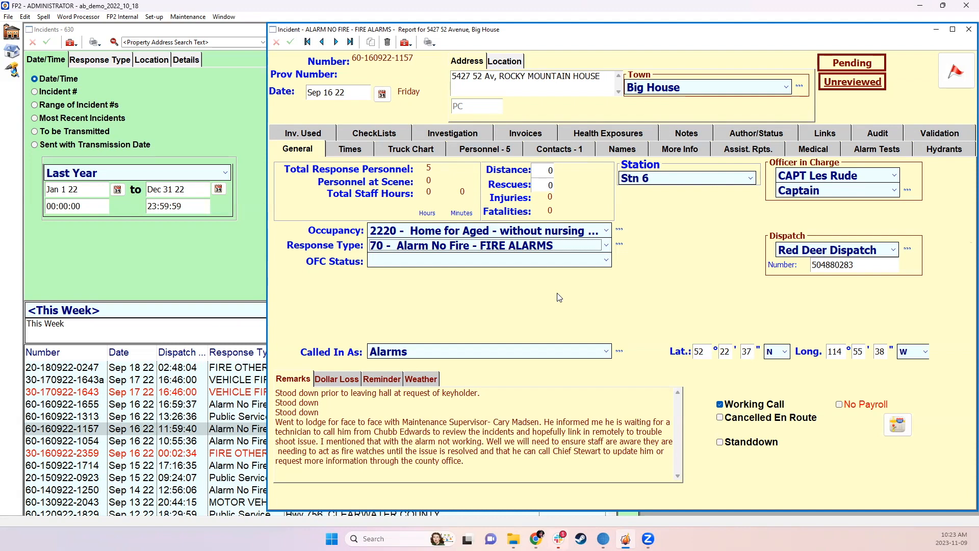
{"action": "left_click", "coordinate": [500, 246]}
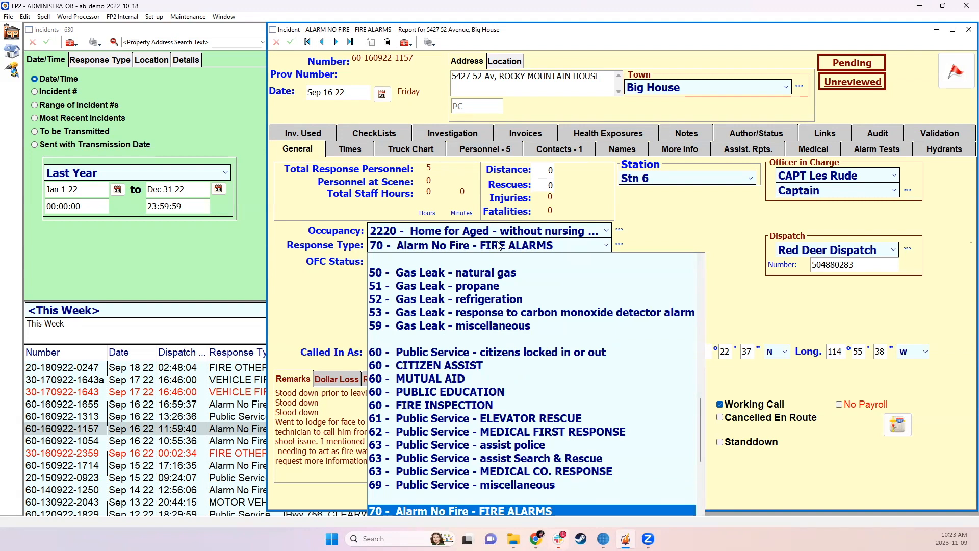
{"action": "left_click", "coordinate": [731, 218]}
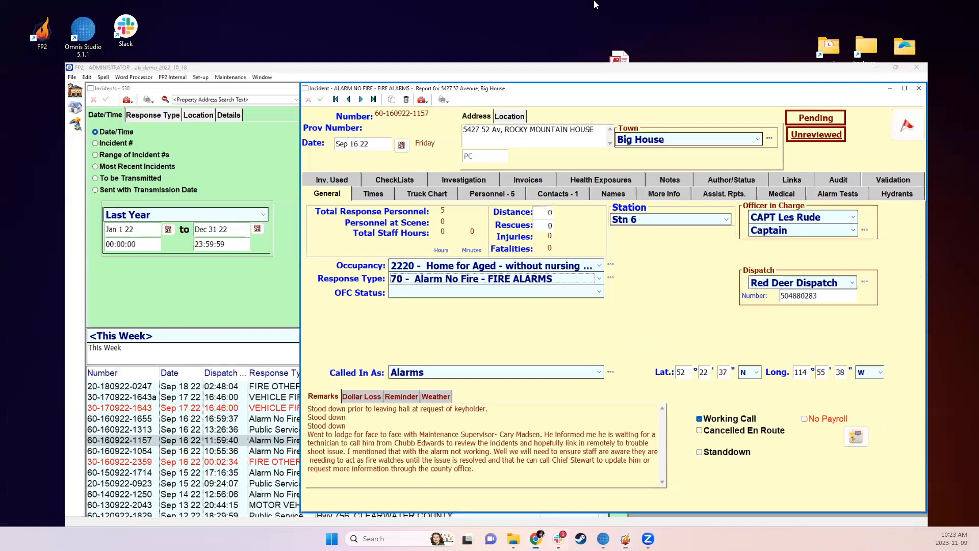
Minimize FP2, launch a second FP2 session and select the dysart_2023_04_20 database for login
{"action": "left_click", "coordinate": [920, 6]}
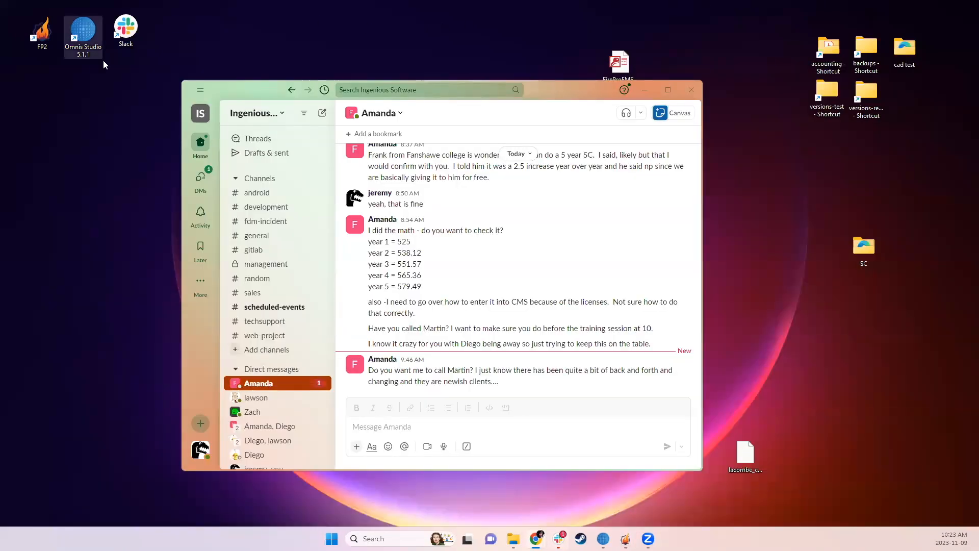
{"action": "double_click", "coordinate": [44, 32]}
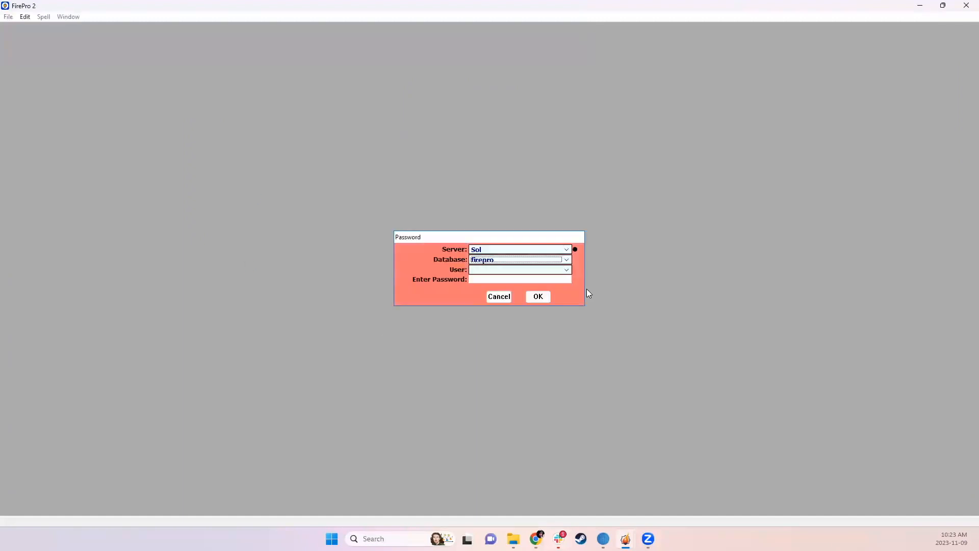
{"action": "left_click", "coordinate": [541, 262]}
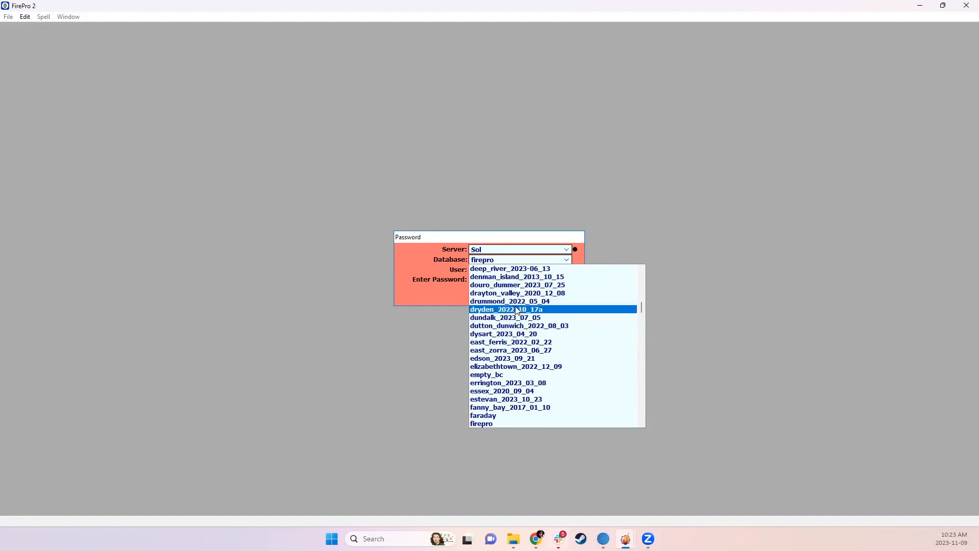
{"action": "left_click", "coordinate": [510, 334]}
Log in to the selected database as FIRE CHIEF and accept its update to version 2.233
{"action": "left_click", "coordinate": [512, 267]}
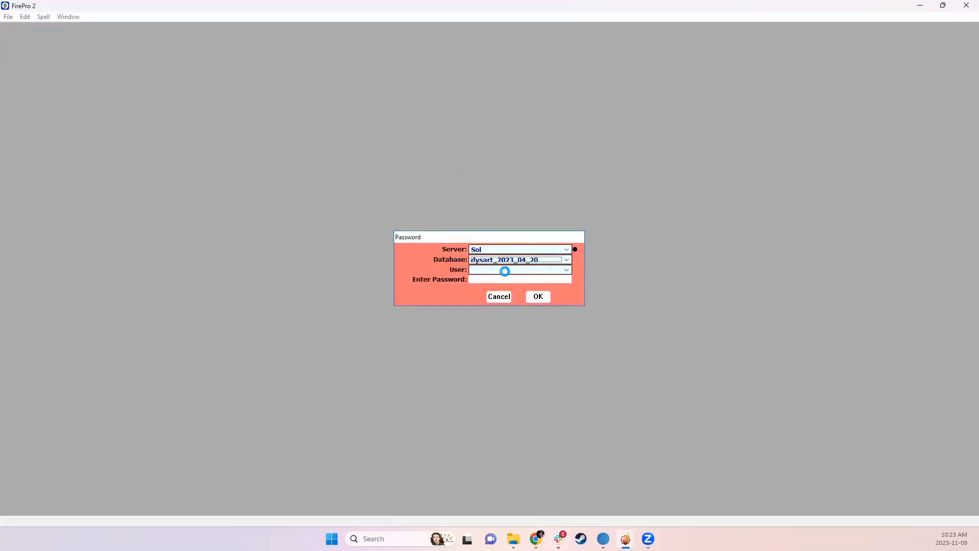
{"action": "left_click", "coordinate": [505, 272]}
{"action": "left_click", "coordinate": [502, 277]}
{"action": "left_click", "coordinate": [537, 296]}
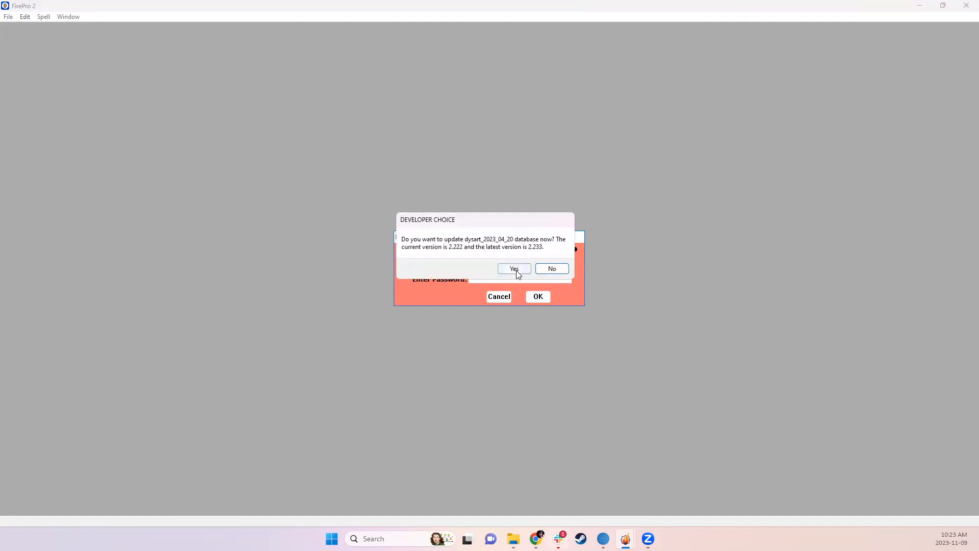
{"action": "left_click", "coordinate": [513, 267]}
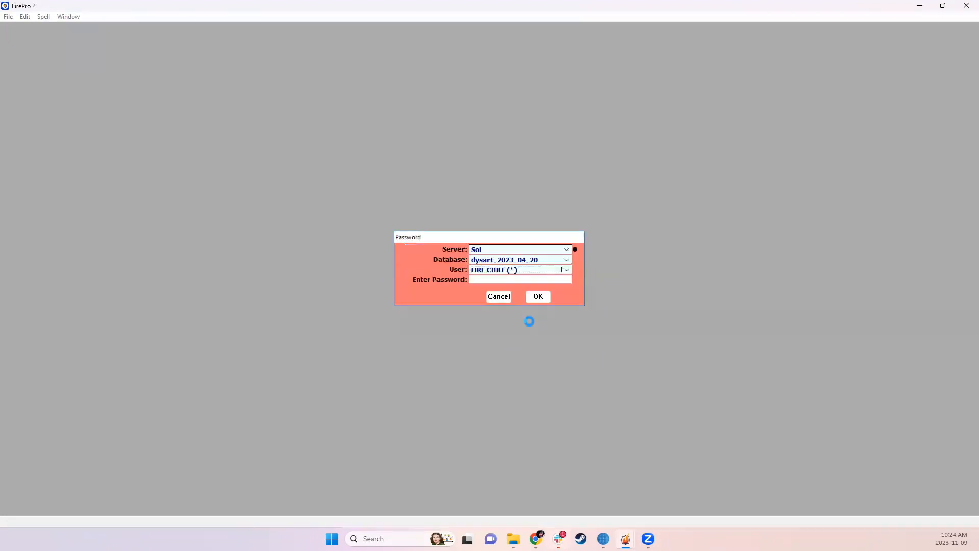
Open the incidents list, filter it to Last Year and open the Dec 31 22 report for the call cancelled on route
{"action": "left_click", "coordinate": [13, 55]}
{"action": "left_click", "coordinate": [106, 179]}
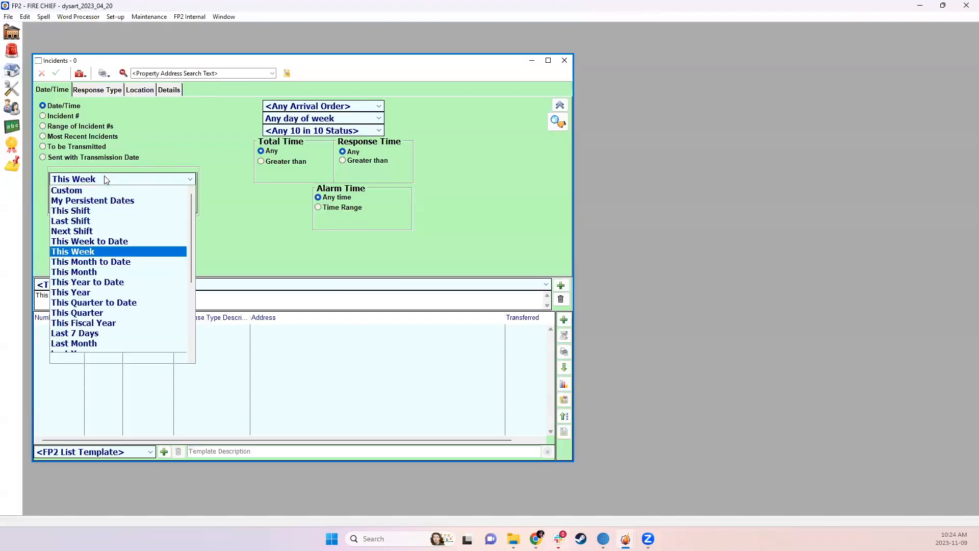
{"action": "left_click", "coordinate": [98, 352]}
{"action": "double_click", "coordinate": [148, 333]}
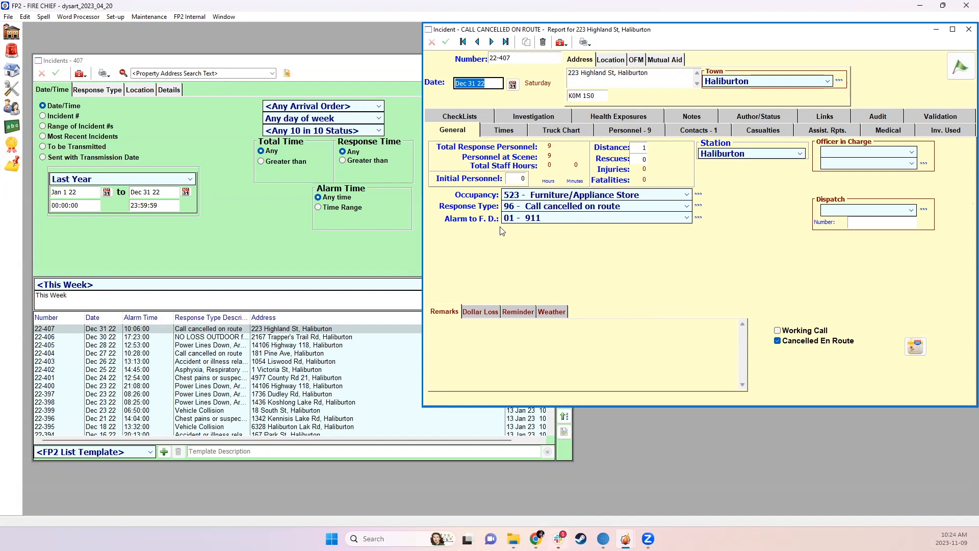
Look through the available response types in the Dec 31 22 report, keeping 96 - Call cancelled on route
{"action": "left_click", "coordinate": [506, 206]}
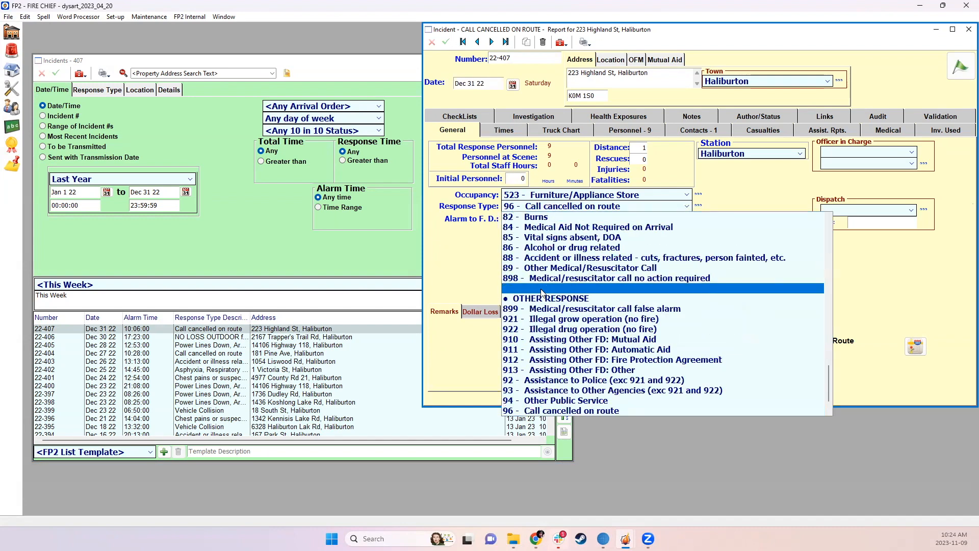
{"action": "scroll", "coordinate": [651, 391], "scroll_direction": "up", "scroll_amount": 15}
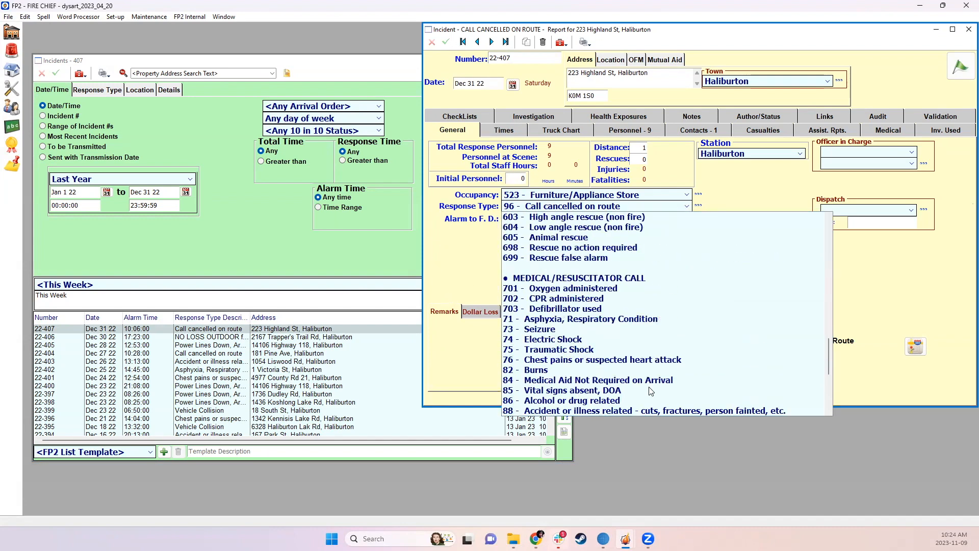
{"action": "scroll", "coordinate": [651, 391], "scroll_direction": "up", "scroll_amount": 10}
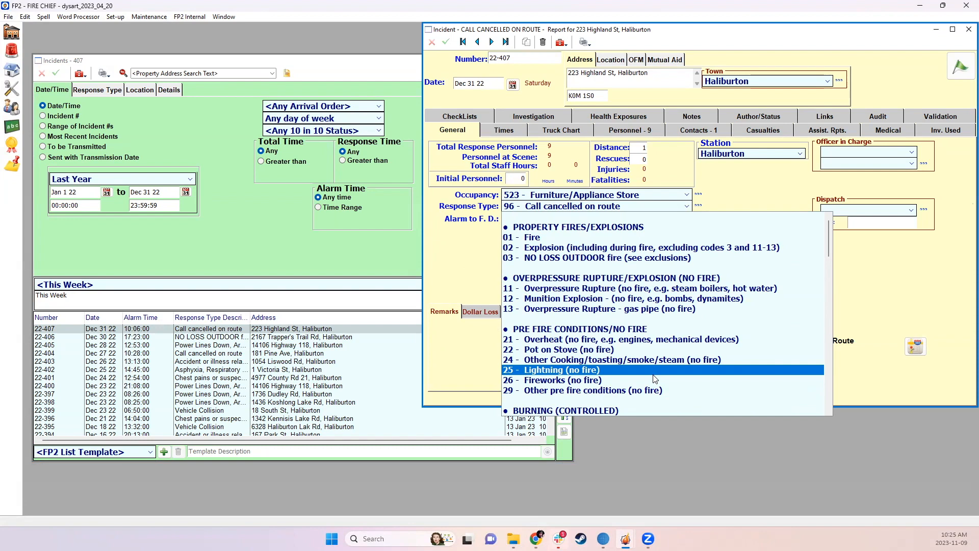
{"action": "left_click", "coordinate": [753, 188]}
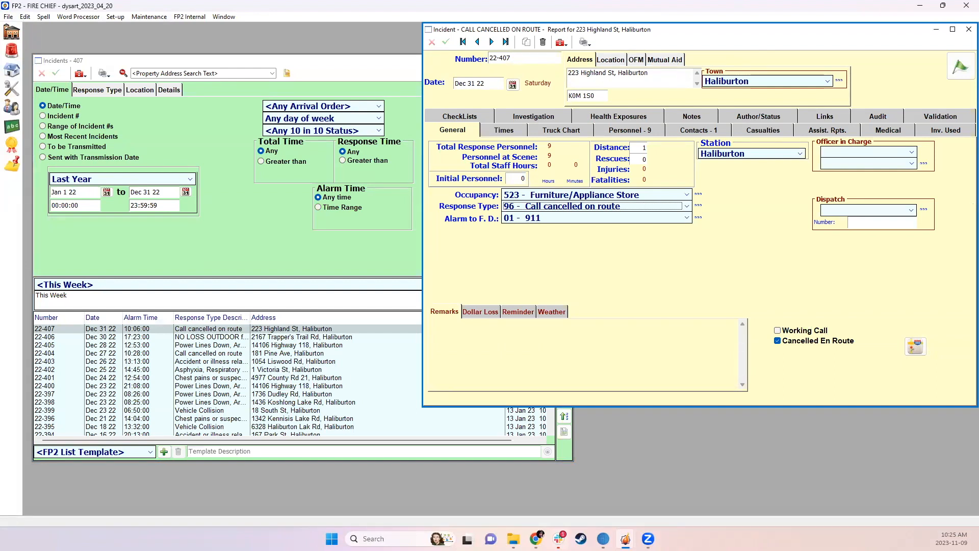
{"action": "key", "text": "Tab"}
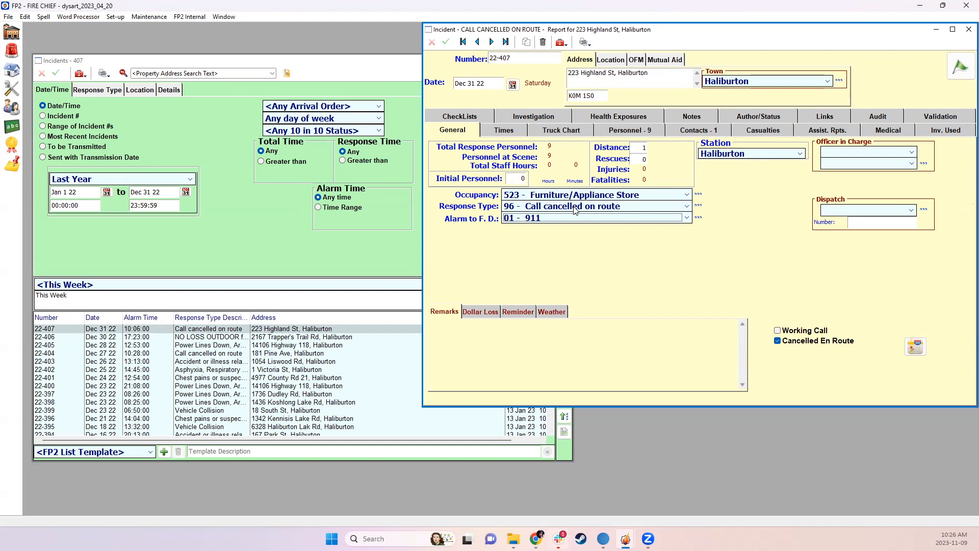
Enable Show Called in as Response type list in the general incident custom settings, save the change and close the settings
{"action": "left_click", "coordinate": [115, 17]}
{"action": "left_click", "coordinate": [128, 53]}
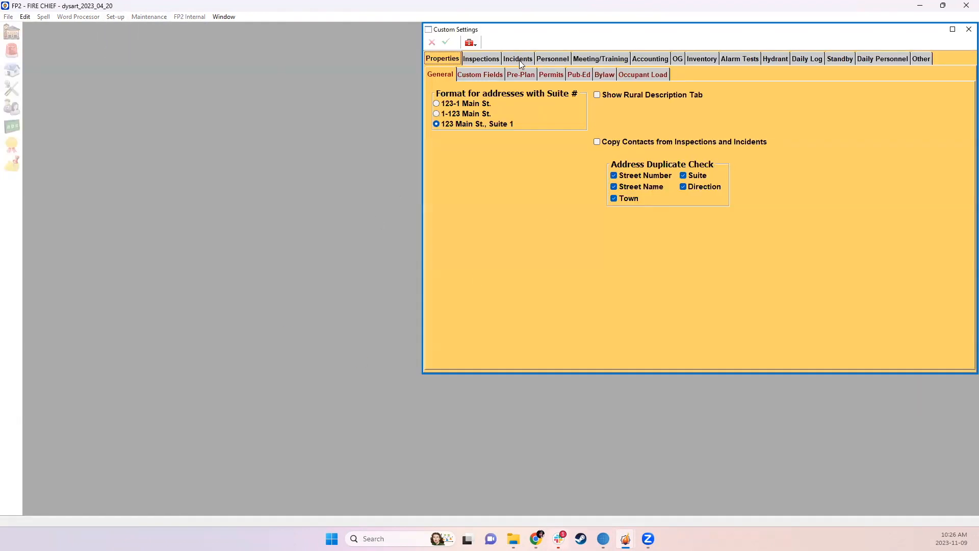
{"action": "left_click", "coordinate": [518, 60]}
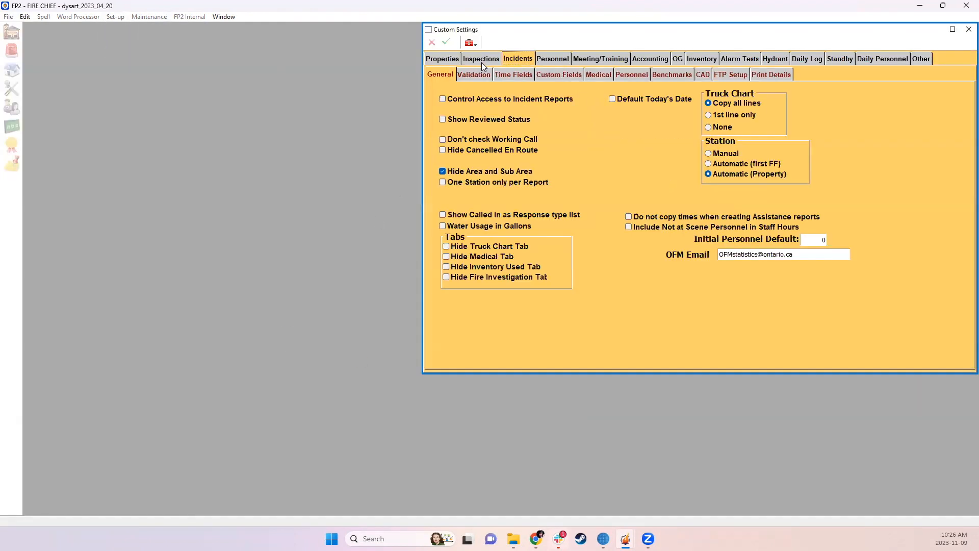
{"action": "left_click", "coordinate": [484, 216]}
{"action": "left_click", "coordinate": [447, 42]}
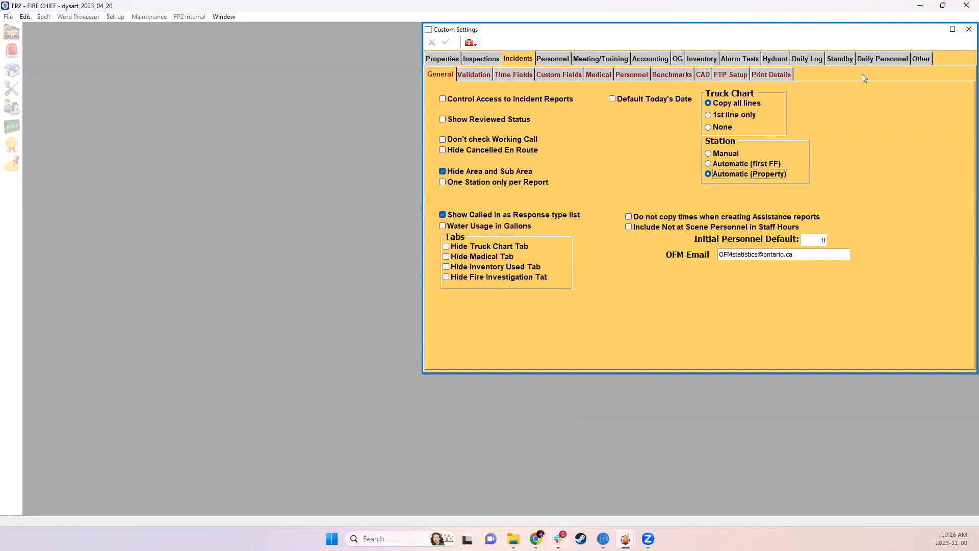
{"action": "left_click", "coordinate": [969, 29]}
Reopen the incidents list filtered to Last Year and bring up the Dec 31 22 call cancelled on route report again
{"action": "left_click", "coordinate": [11, 51]}
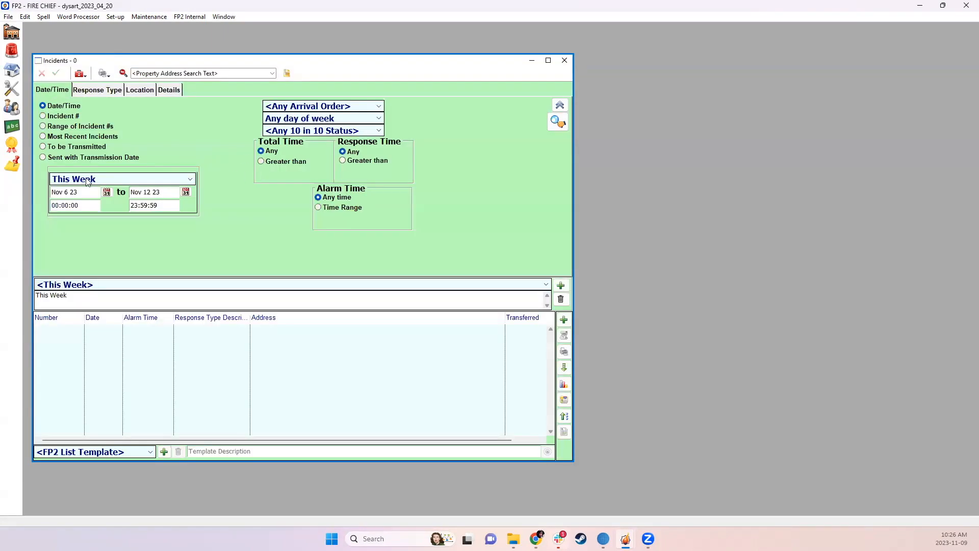
{"action": "left_click", "coordinate": [88, 182]}
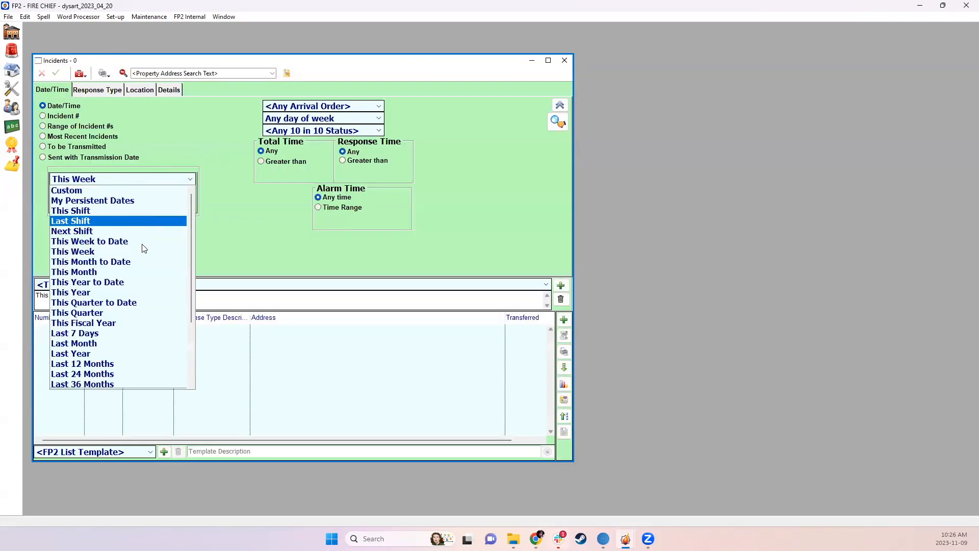
{"action": "left_click", "coordinate": [130, 353]}
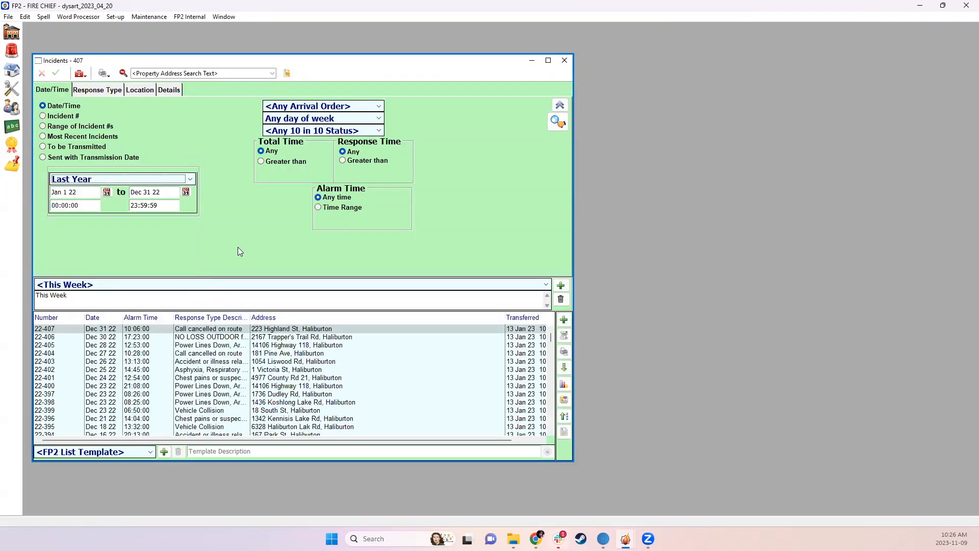
{"action": "double_click", "coordinate": [190, 331]}
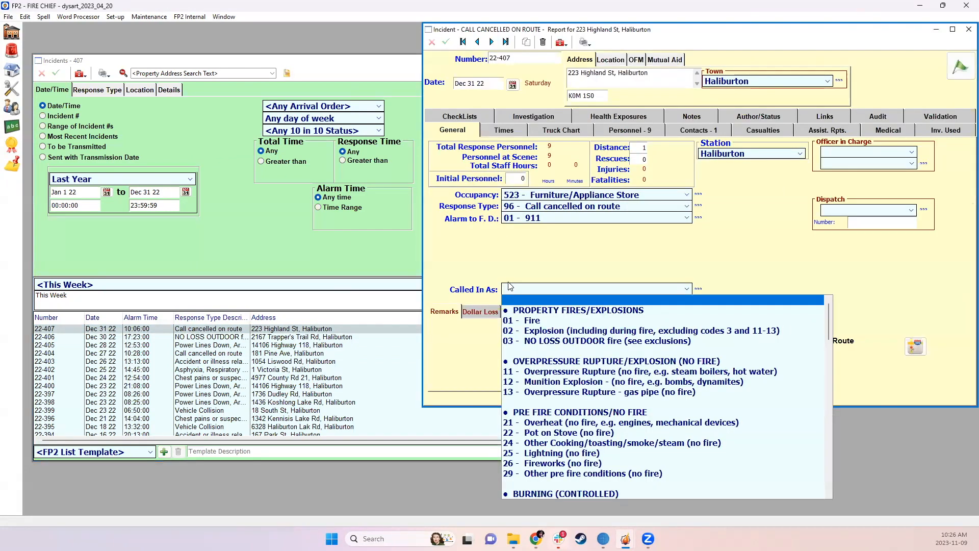
Set Called In As to 22 - Pot on Stove (no fire) in the Dec 31 22 report
{"action": "left_click", "coordinate": [510, 287]}
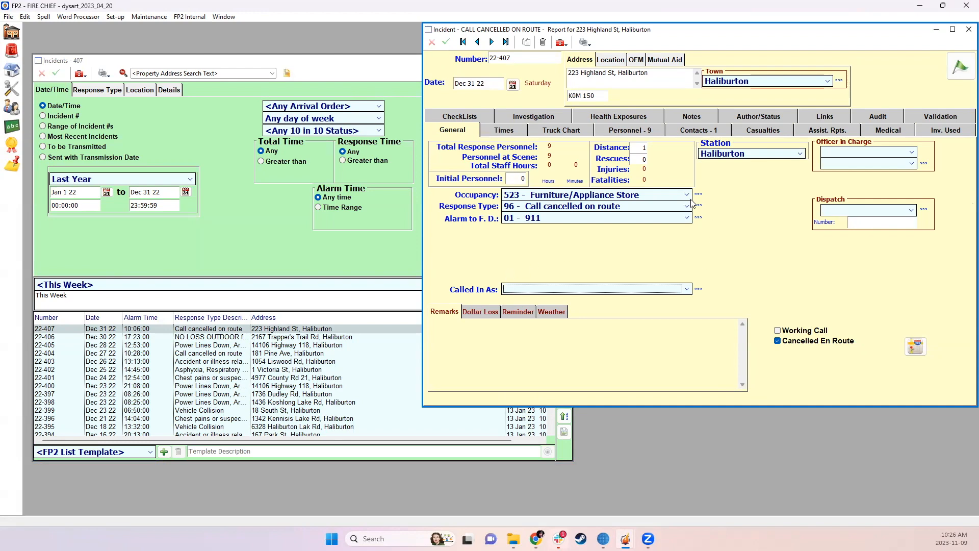
{"action": "left_click", "coordinate": [687, 288]}
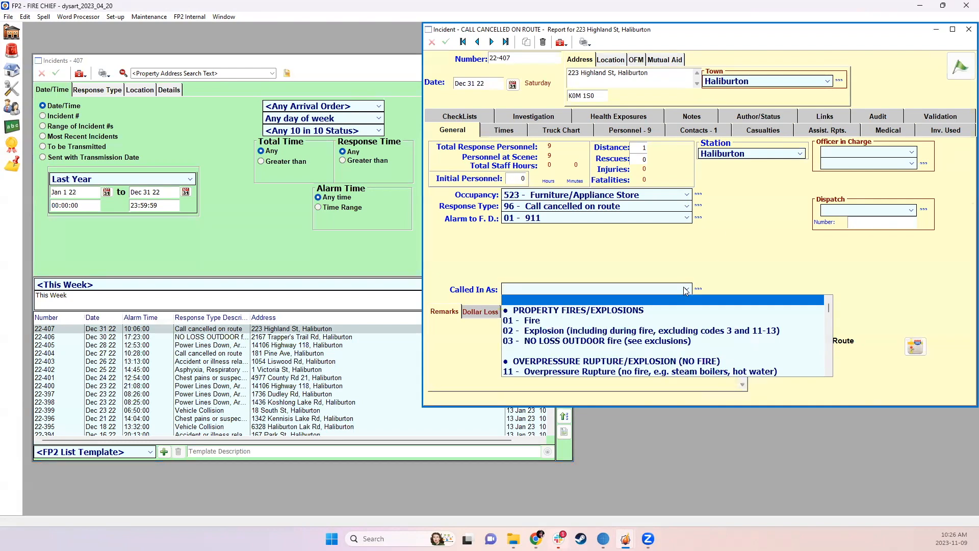
{"action": "left_click", "coordinate": [551, 275]}
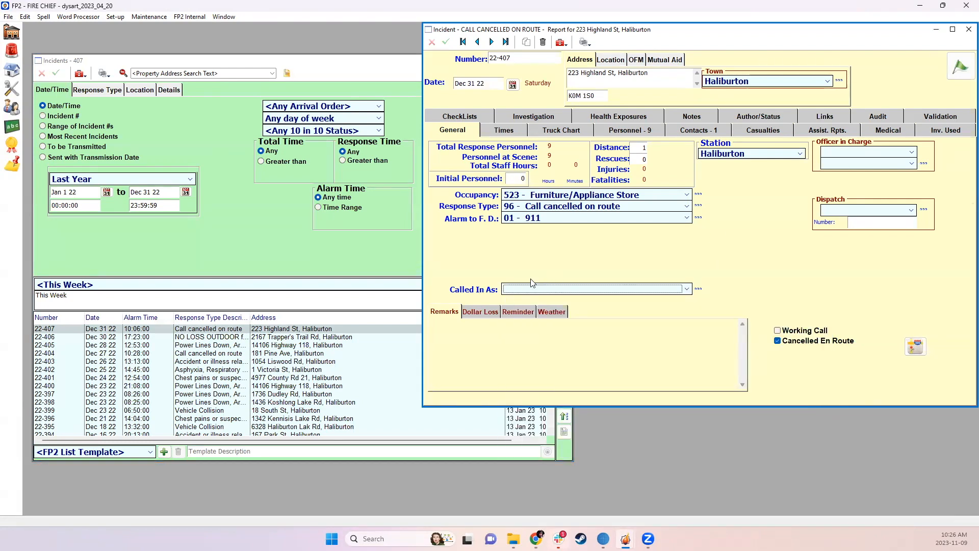
{"action": "left_click", "coordinate": [533, 289]}
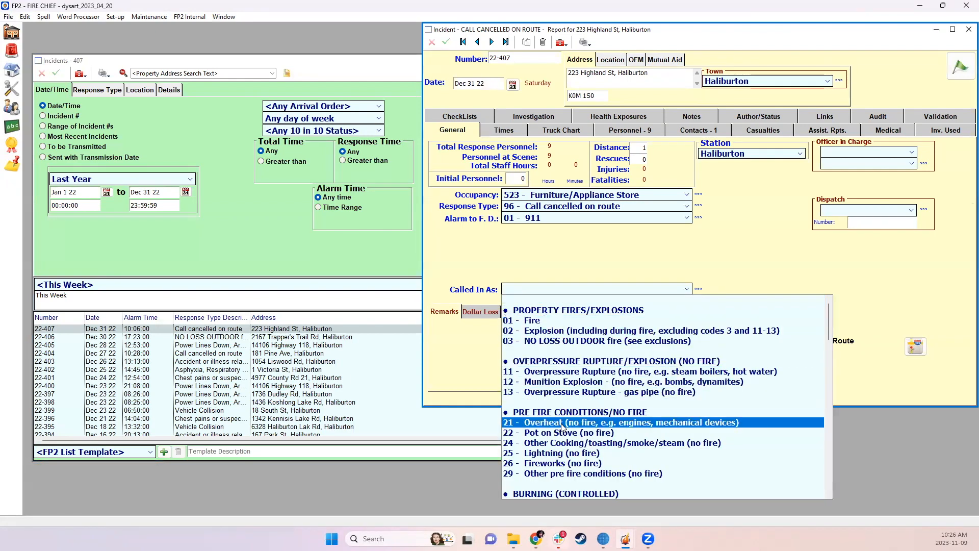
{"action": "left_click", "coordinate": [534, 432]}
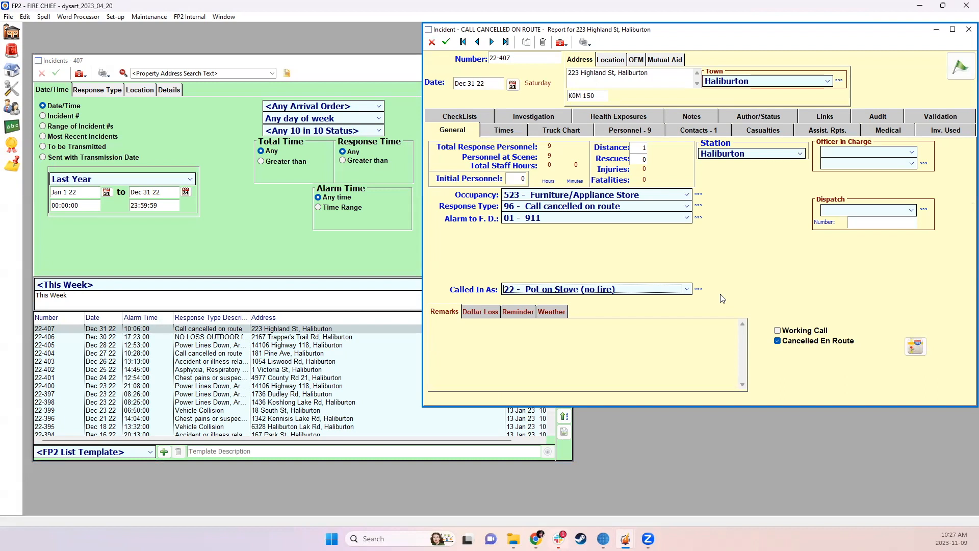
Discard the unsaved report changes and review the Show Called in as Response type list option in the incident custom settings
{"action": "left_click", "coordinate": [115, 17]}
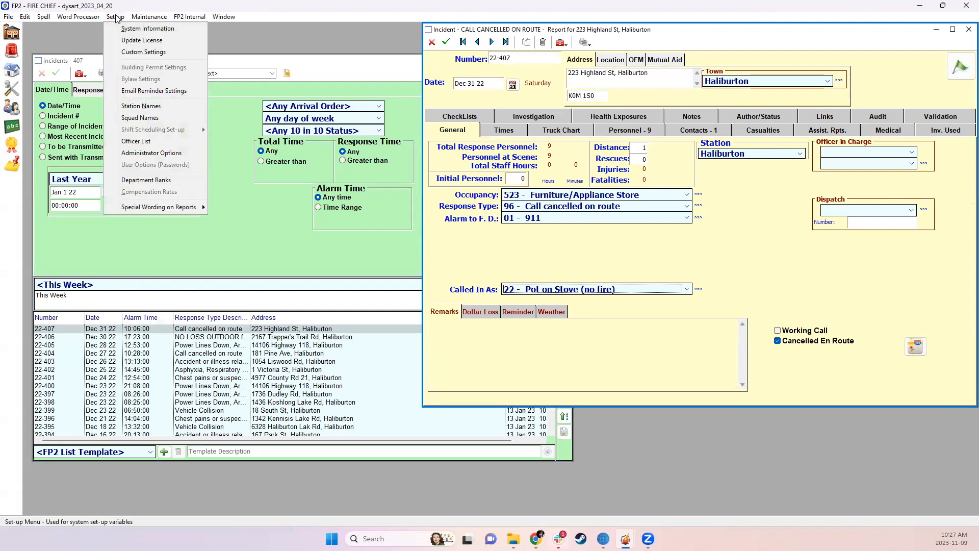
{"action": "left_click", "coordinate": [501, 261]}
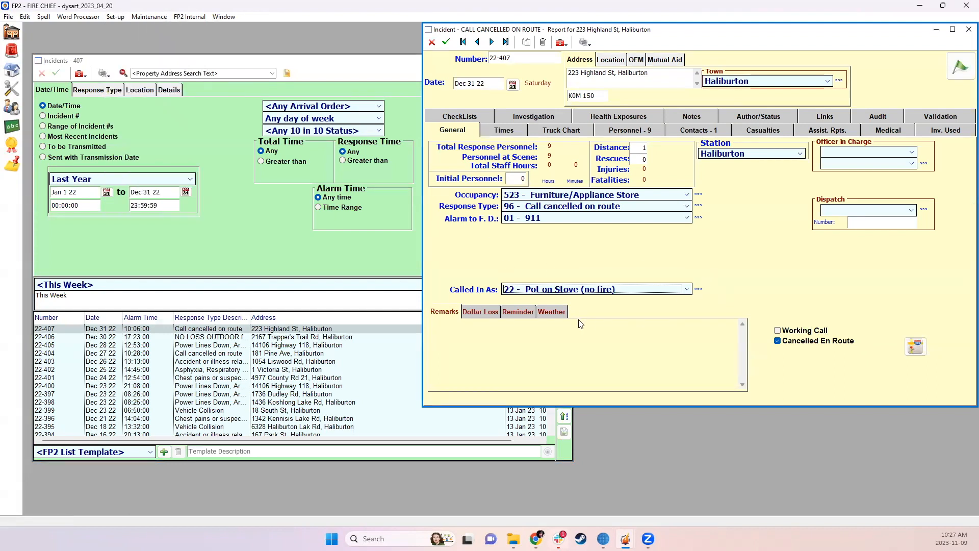
{"action": "left_click", "coordinate": [114, 18]}
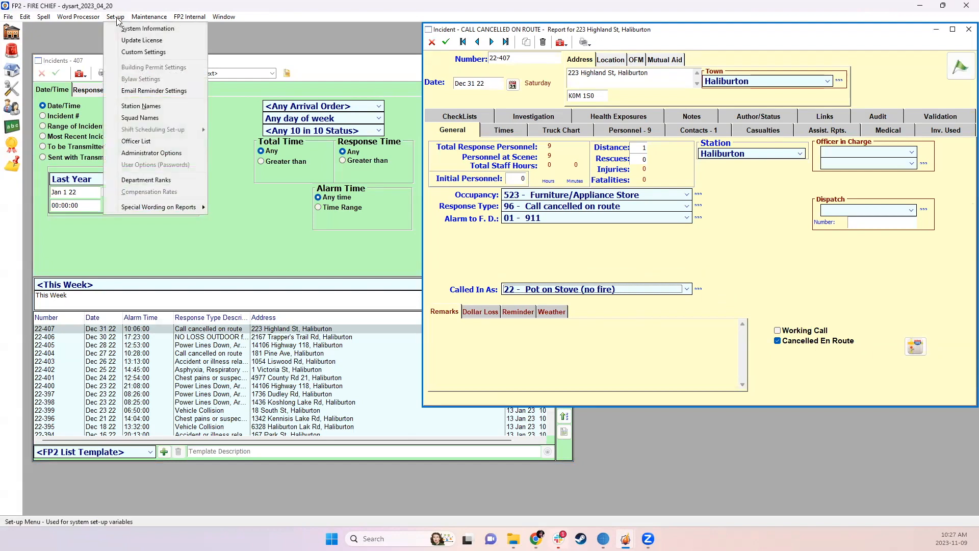
{"action": "left_click", "coordinate": [139, 53]}
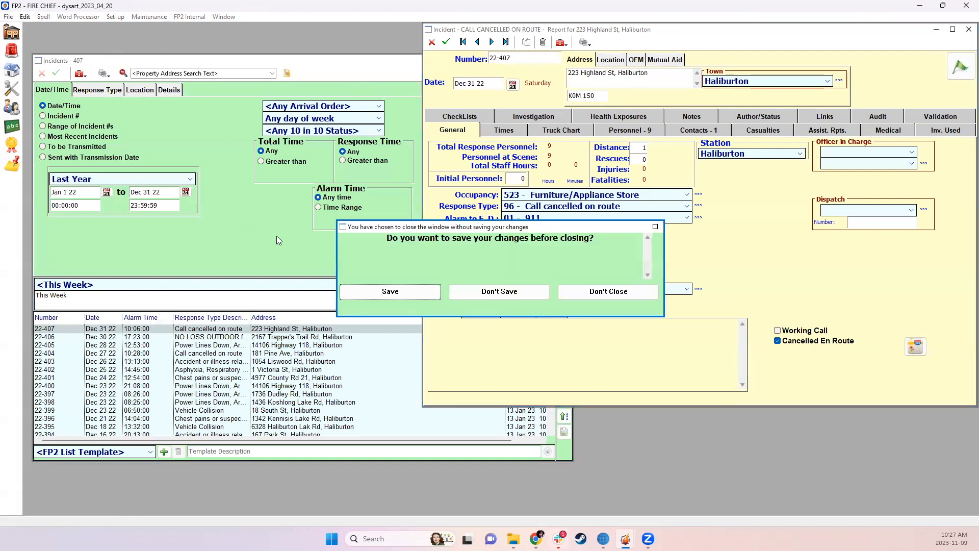
{"action": "left_click", "coordinate": [520, 292]}
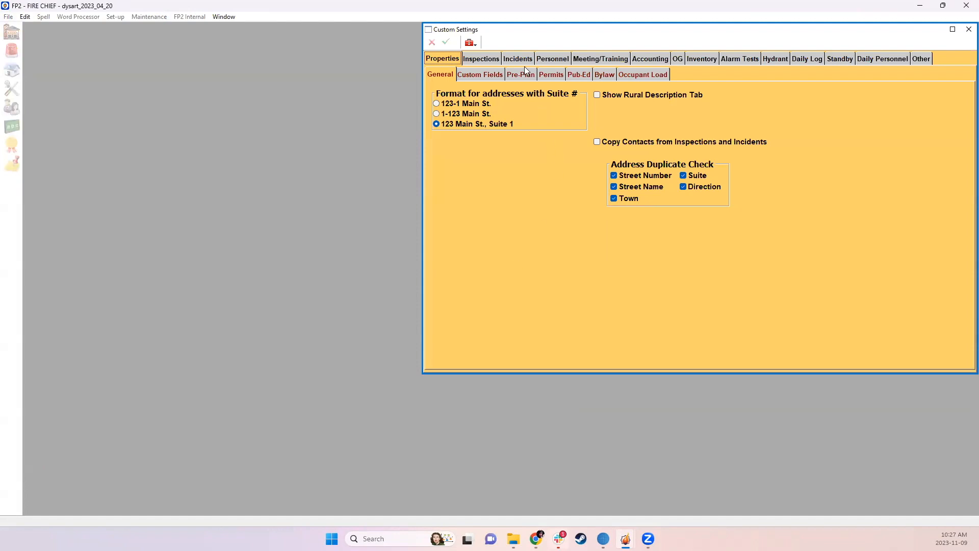
{"action": "left_click", "coordinate": [524, 60]}
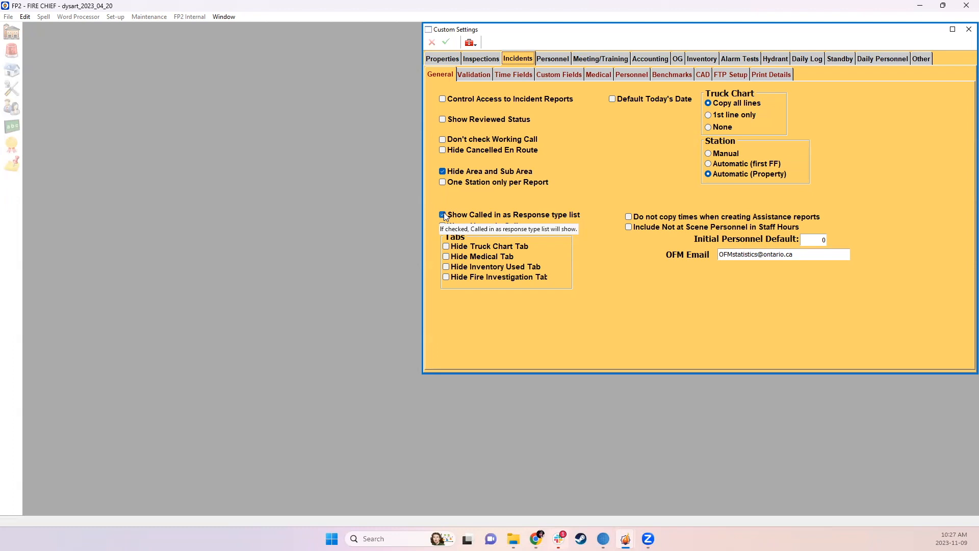
{"action": "mouse_move", "coordinate": [530, 228]}
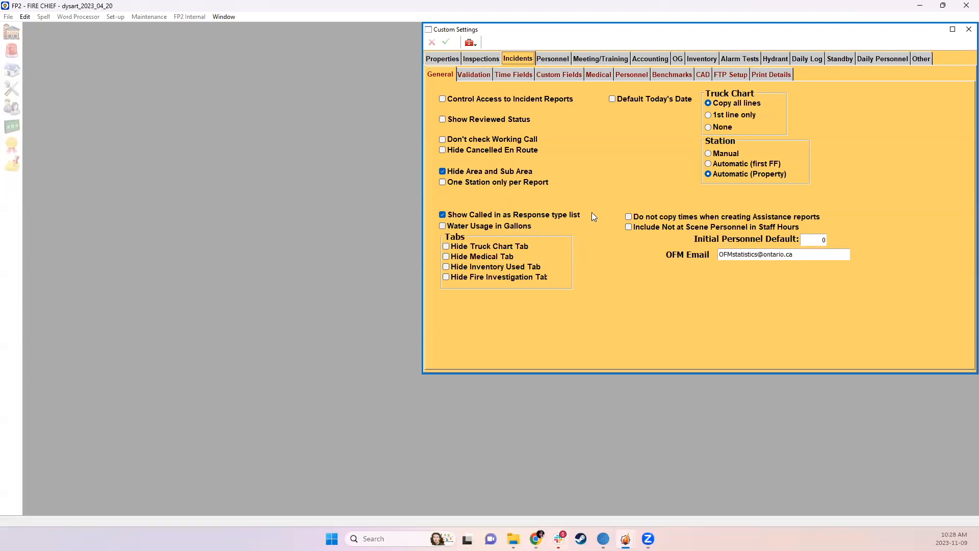
{"action": "left_click", "coordinate": [969, 29]}
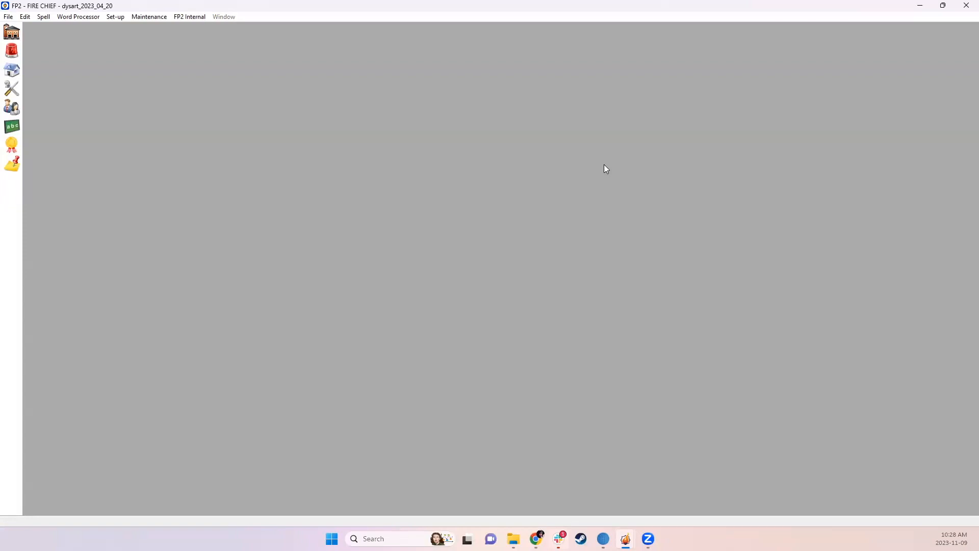
Open the incidents list from the Home window and check its date range choices, keeping This Week
{"action": "left_click", "coordinate": [15, 31]}
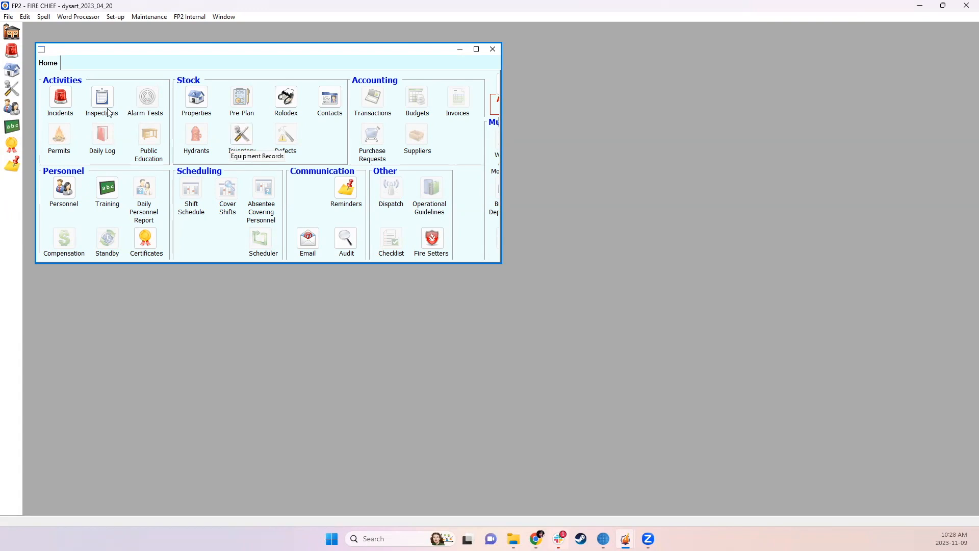
{"action": "left_click", "coordinate": [61, 98]}
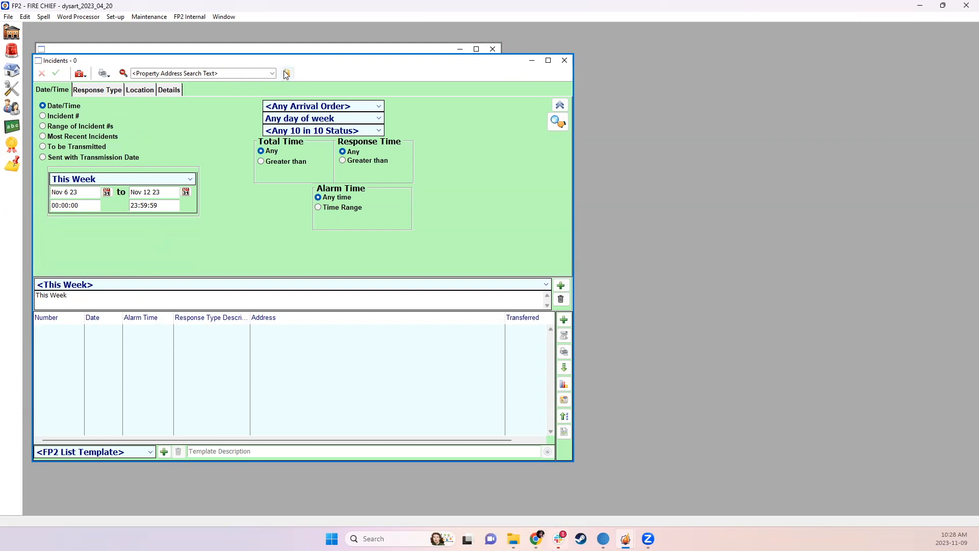
{"action": "left_click", "coordinate": [161, 179]}
{"action": "left_click", "coordinate": [382, 204]}
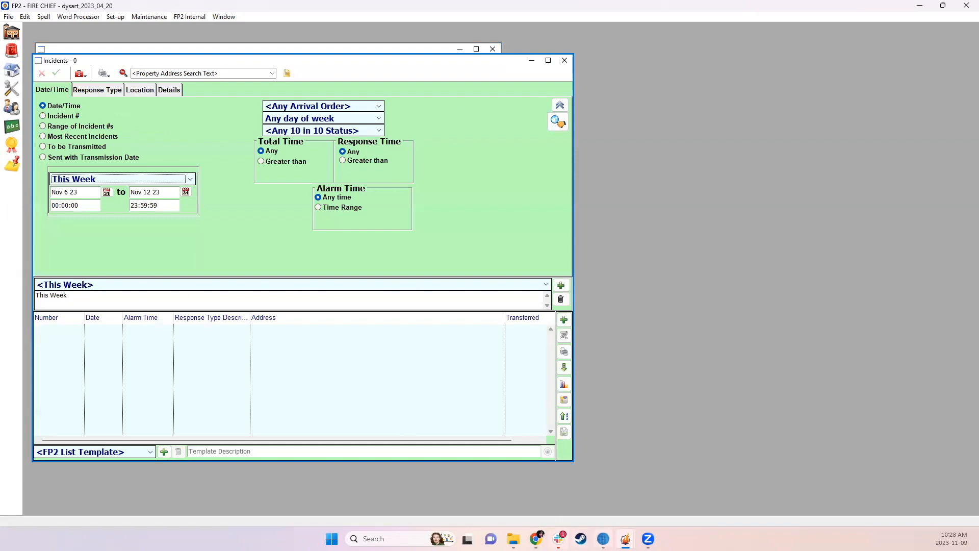
Switch to the ab_demo_2022_10_18 FP2 session, close the open alarm report and maximize the incidents list
{"action": "mouse_move", "coordinate": [626, 539]}
{"action": "left_click", "coordinate": [582, 490]}
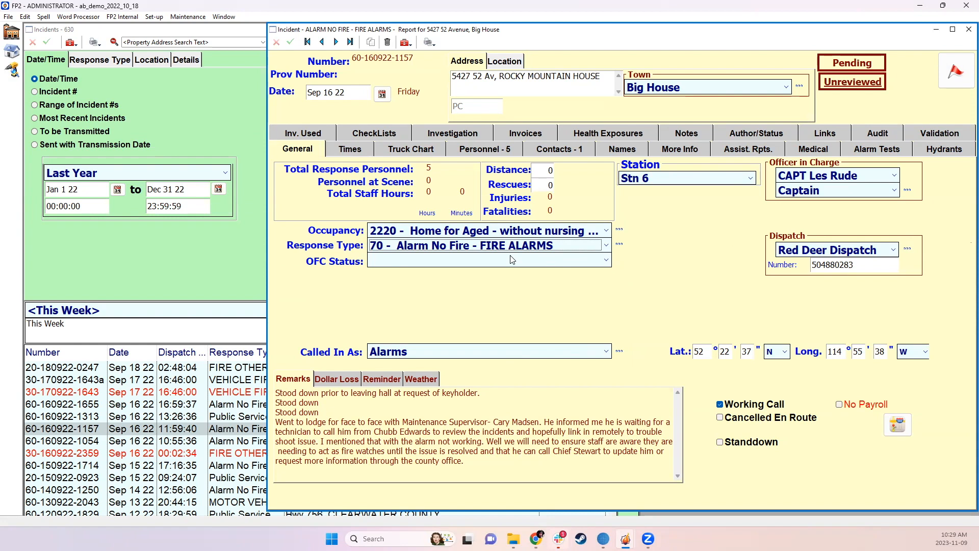
{"action": "left_click", "coordinate": [969, 30]}
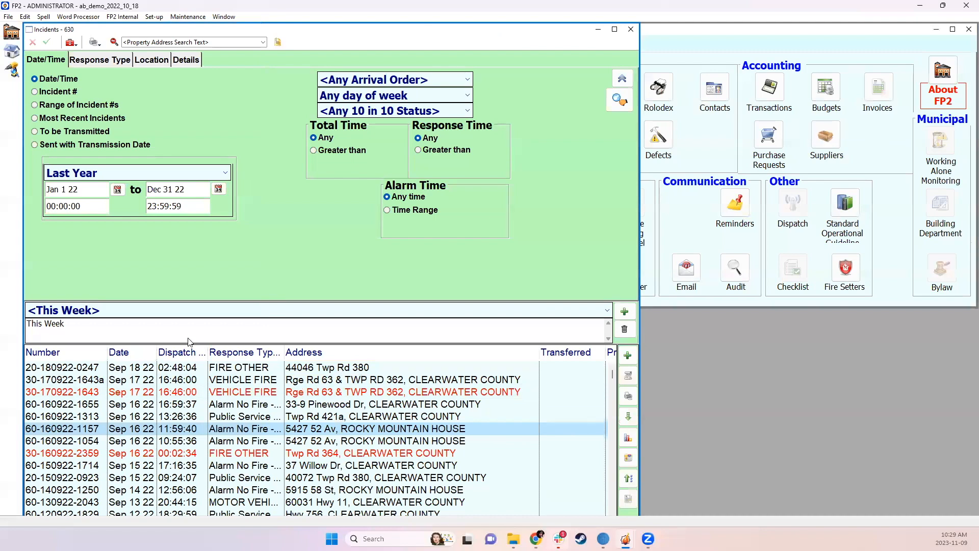
{"action": "left_click", "coordinate": [615, 29]}
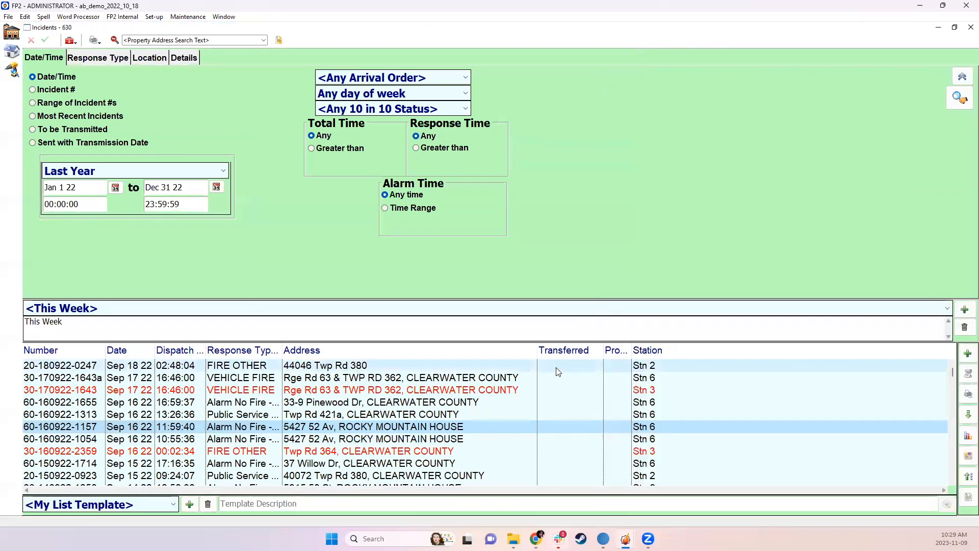
Filter last year's incidents to the specific response type 10 - STRUCTURE FIRE, run the search and widen the Response Type Description column
{"action": "left_click", "coordinate": [120, 59]}
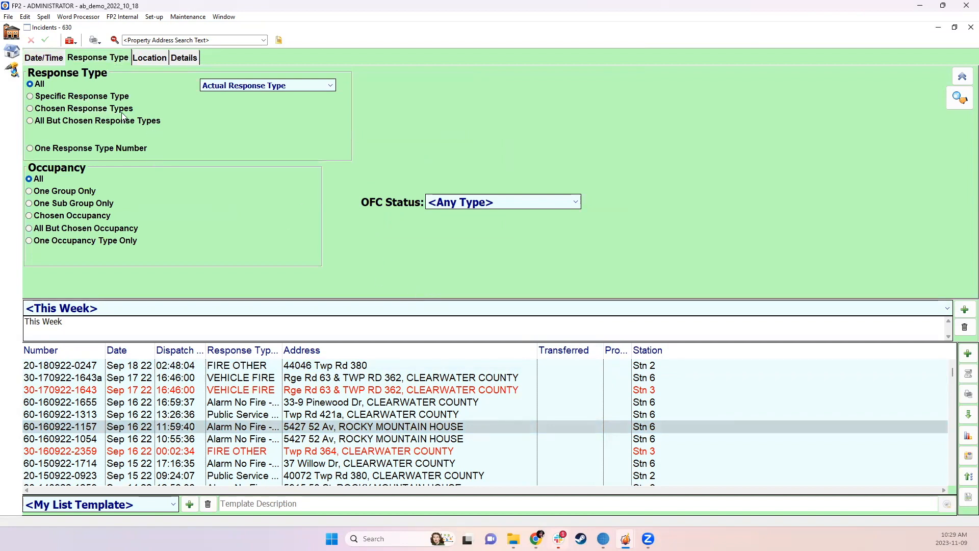
{"action": "left_click", "coordinate": [99, 96]}
{"action": "left_click", "coordinate": [211, 100]}
{"action": "left_click", "coordinate": [331, 99]}
{"action": "left_click", "coordinate": [222, 100]}
{"action": "left_click", "coordinate": [225, 108]}
{"action": "left_click", "coordinate": [961, 98]}
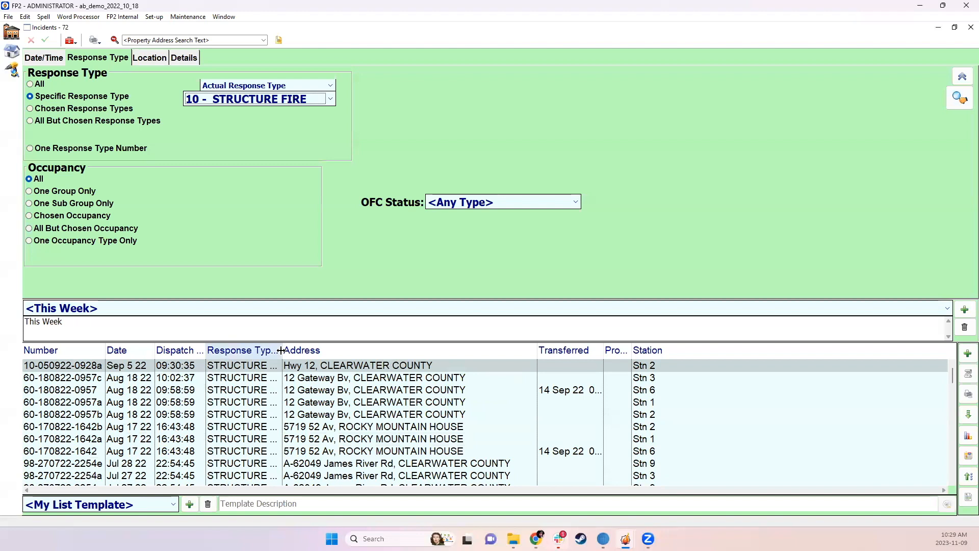
{"action": "left_click_drag", "start_coordinate": [280, 350], "coordinate": [328, 352]}
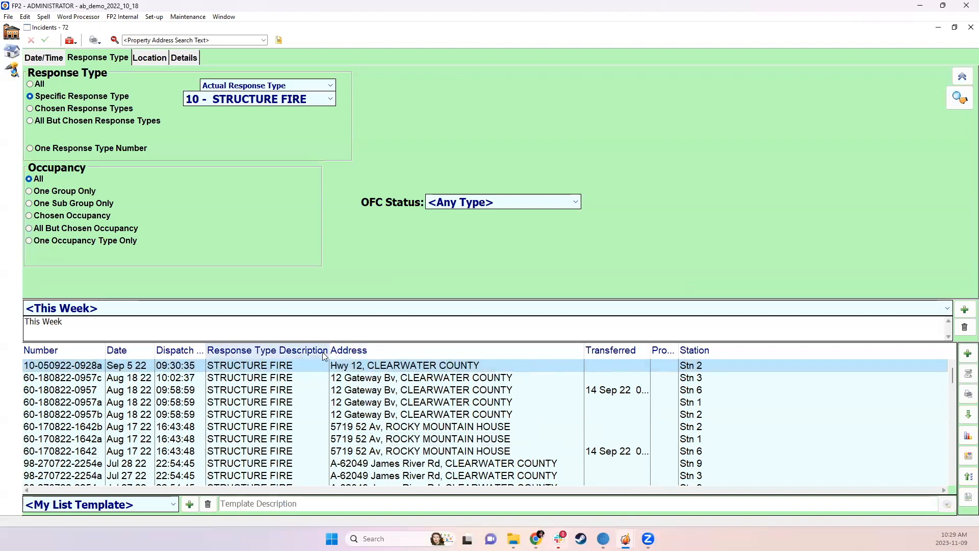
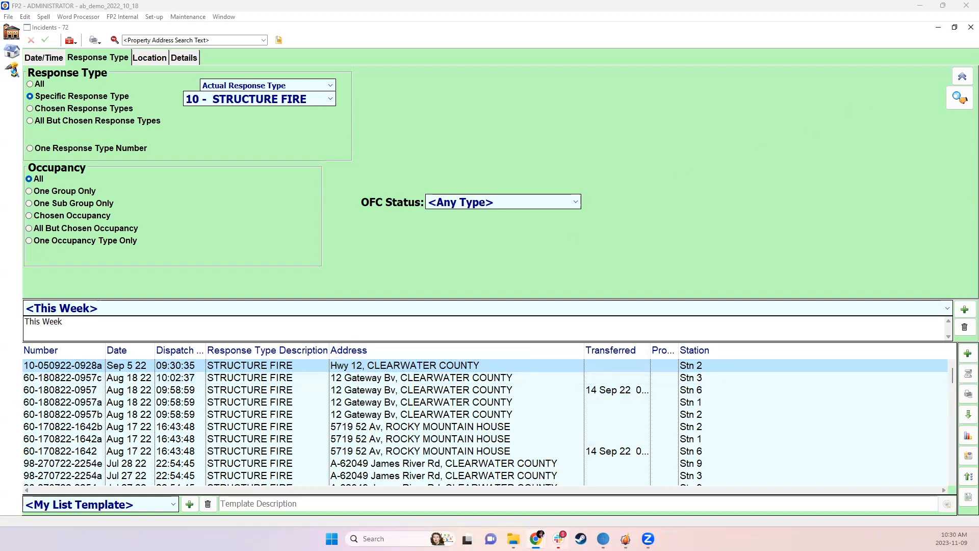
Close the incidents list, list all records in Properties and open the Farmhouse Local Foods property
{"action": "left_click", "coordinate": [965, 30]}
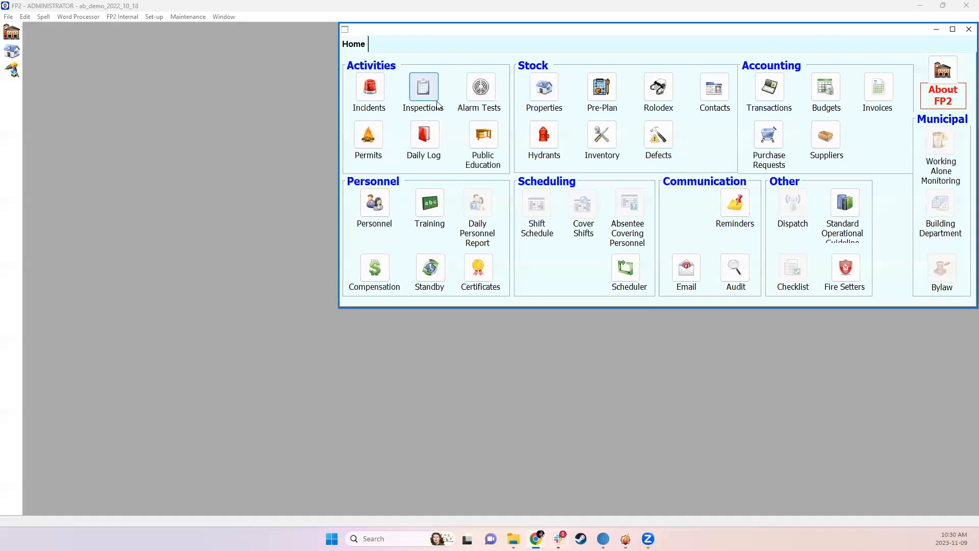
{"action": "left_click", "coordinate": [531, 86]}
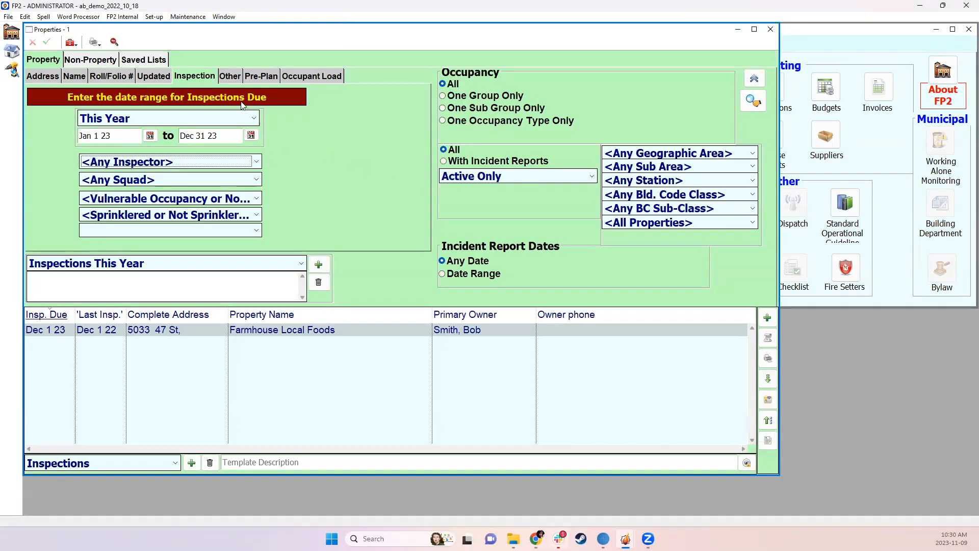
{"action": "left_click", "coordinate": [75, 263]}
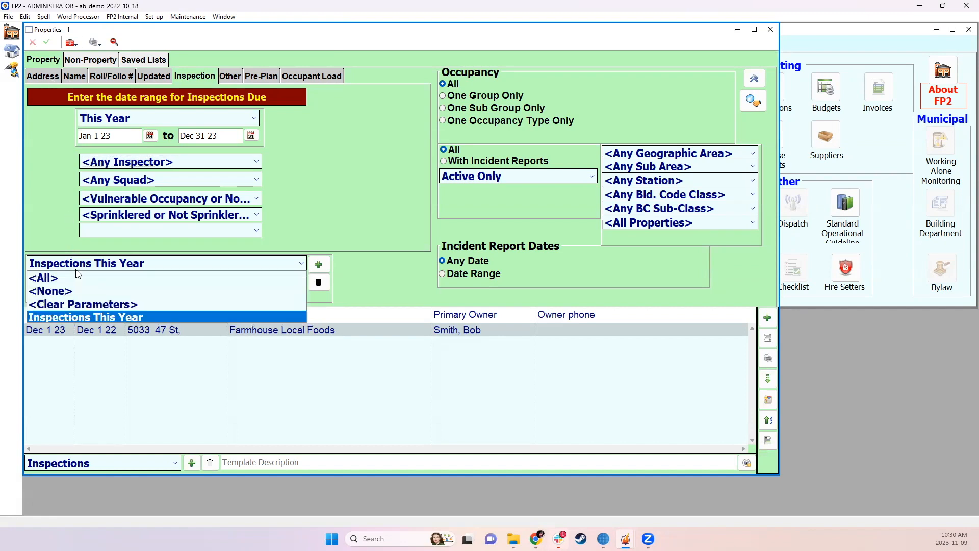
{"action": "left_click", "coordinate": [76, 277]}
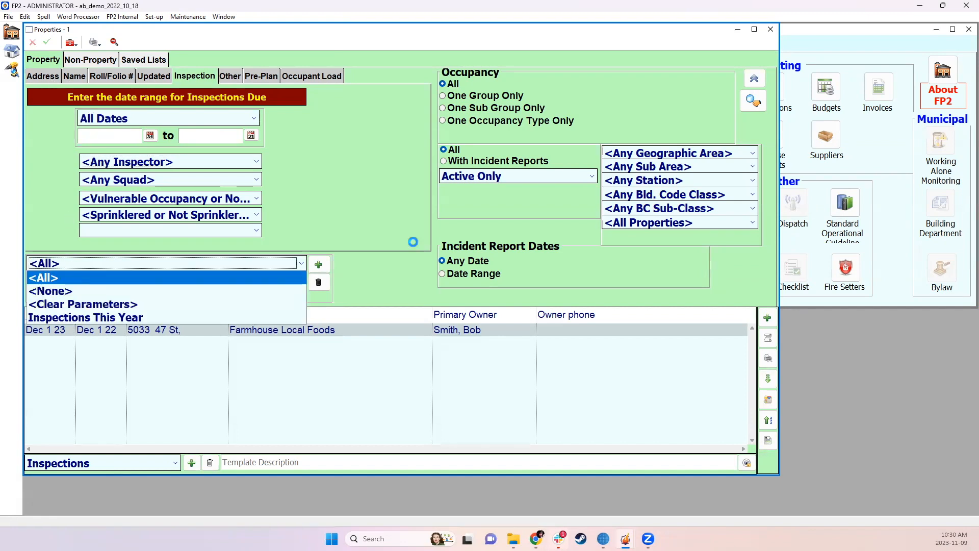
{"action": "double_click", "coordinate": [362, 332]}
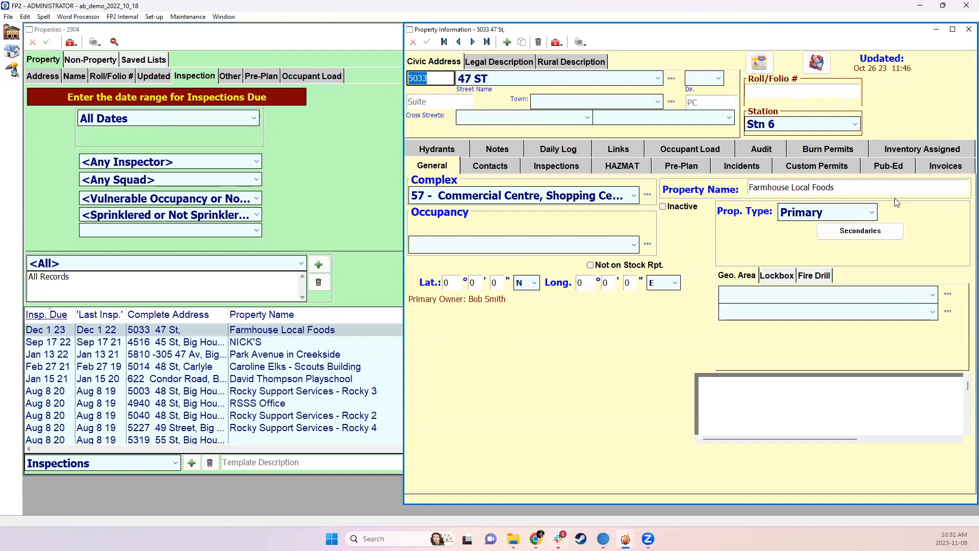
Assign WETASKIWIN COUNTY as the Farmhouse Local Foods property's geo area and save the record
{"action": "left_click", "coordinate": [749, 294]}
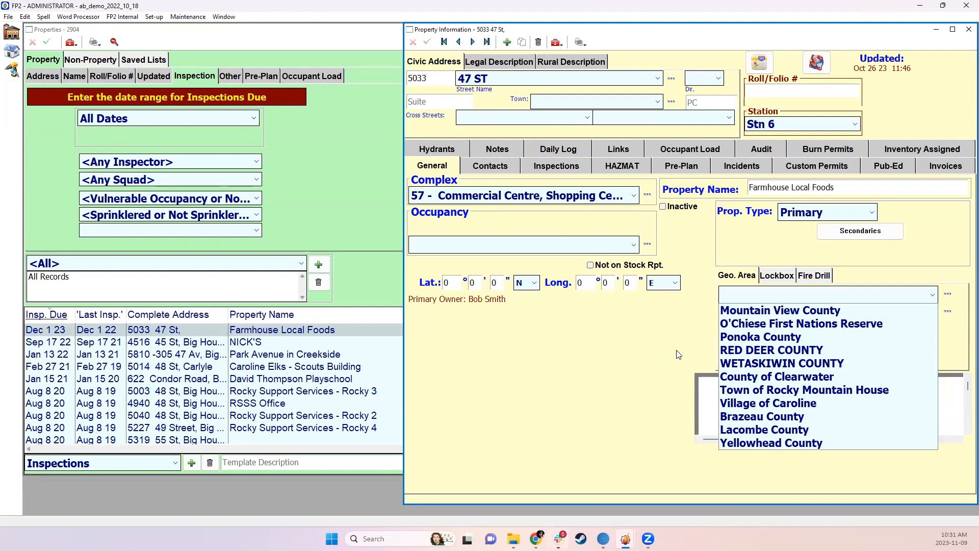
{"action": "left_click", "coordinate": [696, 333]}
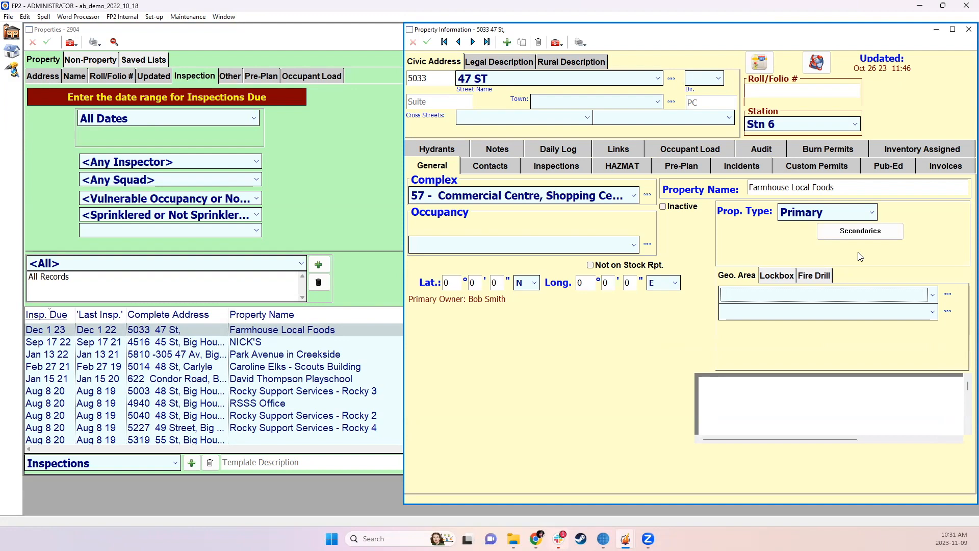
{"action": "left_click", "coordinate": [748, 296]}
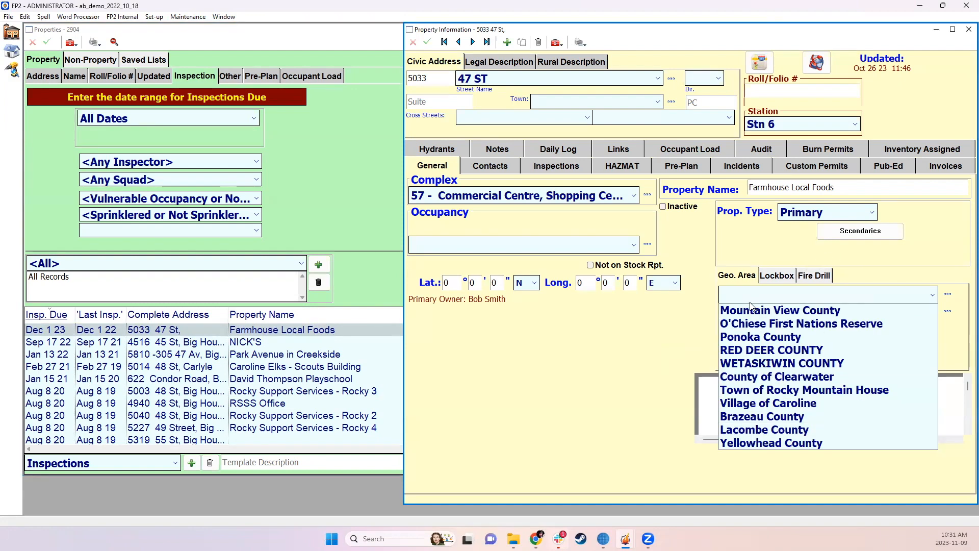
{"action": "left_click", "coordinate": [755, 363]}
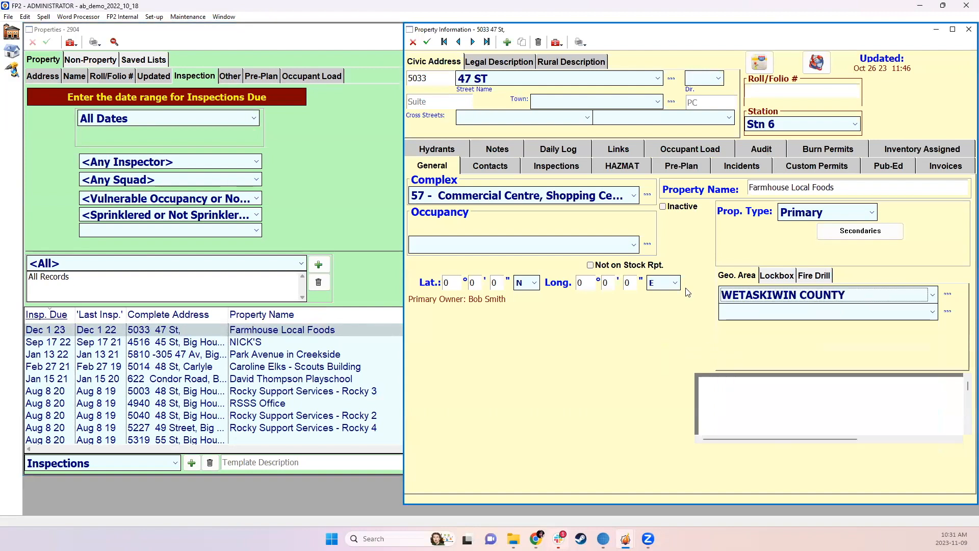
{"action": "left_click", "coordinate": [428, 41]}
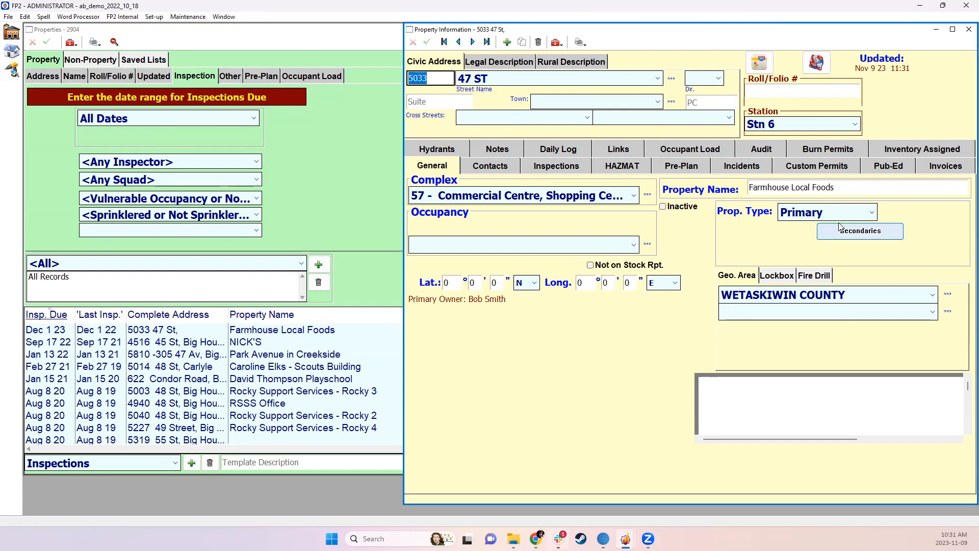
Close the property windows, open the incidents list maximized and set its date range to Last Year
{"action": "left_click", "coordinate": [969, 29]}
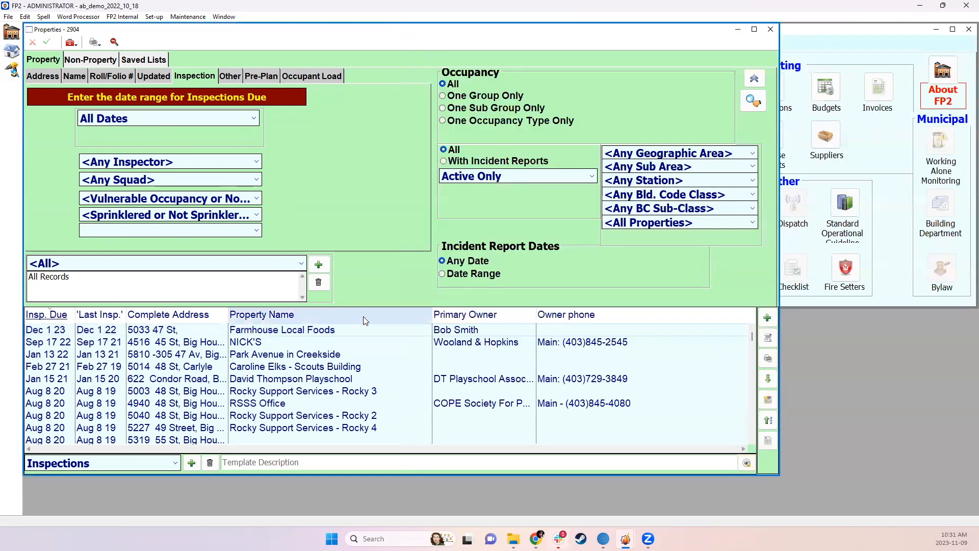
{"action": "left_click", "coordinate": [771, 29]}
{"action": "left_click", "coordinate": [379, 89]}
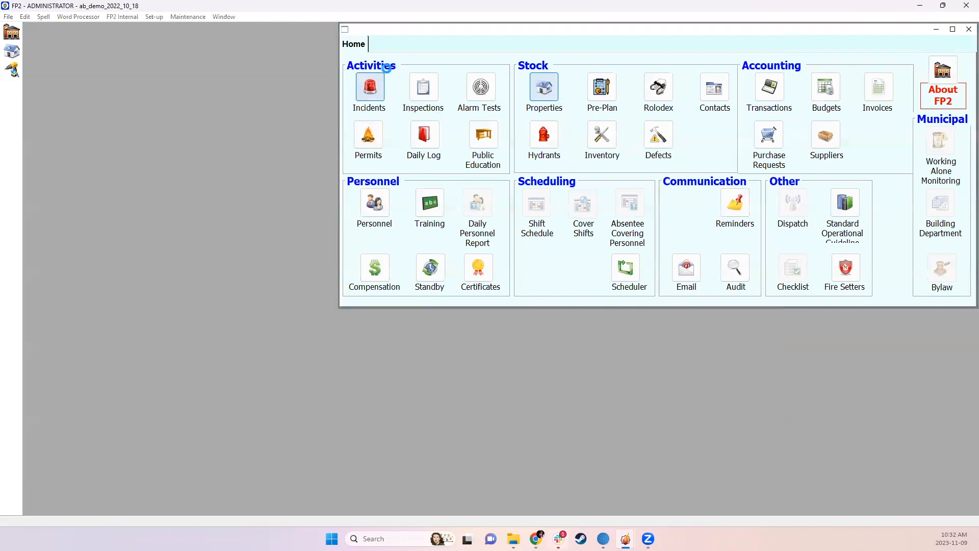
{"action": "left_click", "coordinate": [614, 29]}
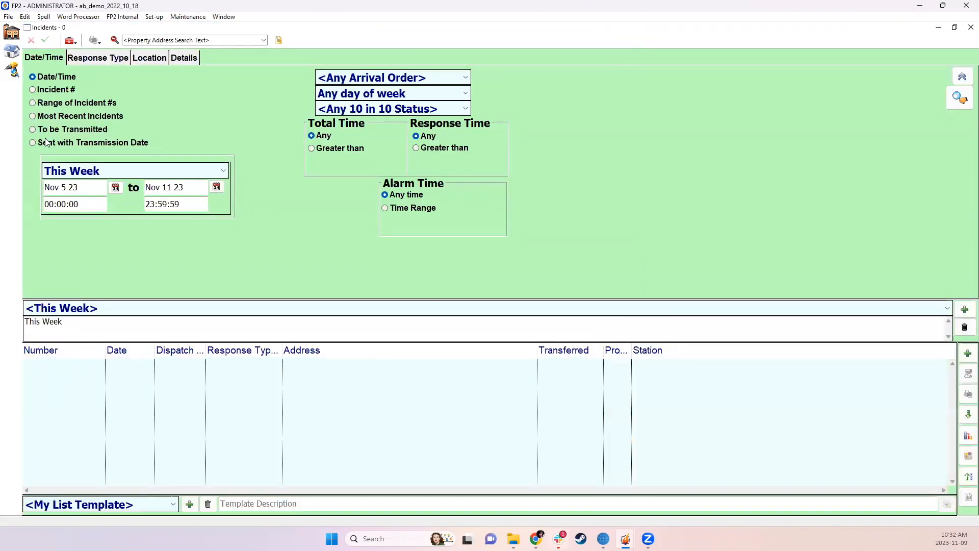
{"action": "left_click", "coordinate": [158, 173]}
{"action": "left_click", "coordinate": [185, 397]}
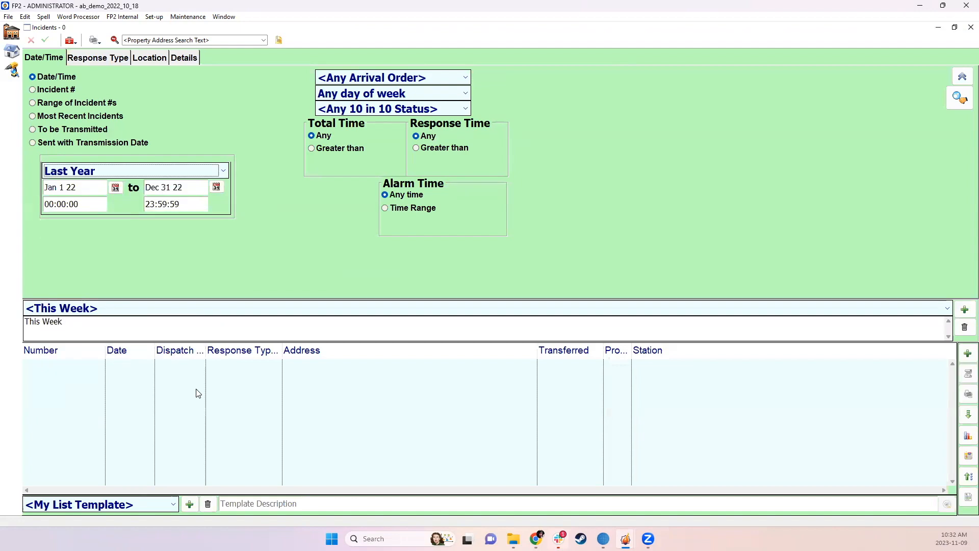
Add the Geo Area column to the incidents list, widen the Station column and look through the incidents' geo areas
{"action": "right_click", "coordinate": [571, 357]}
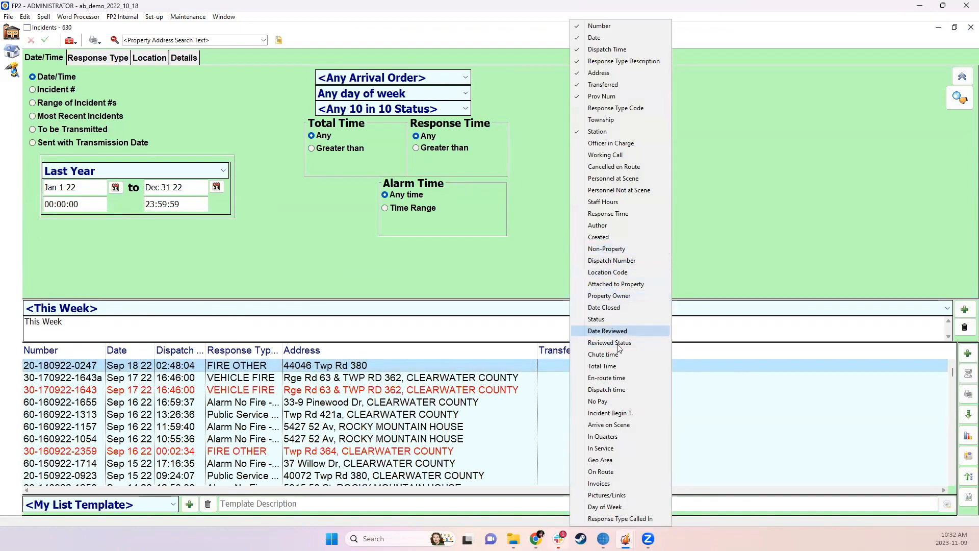
{"action": "left_click", "coordinate": [607, 459]}
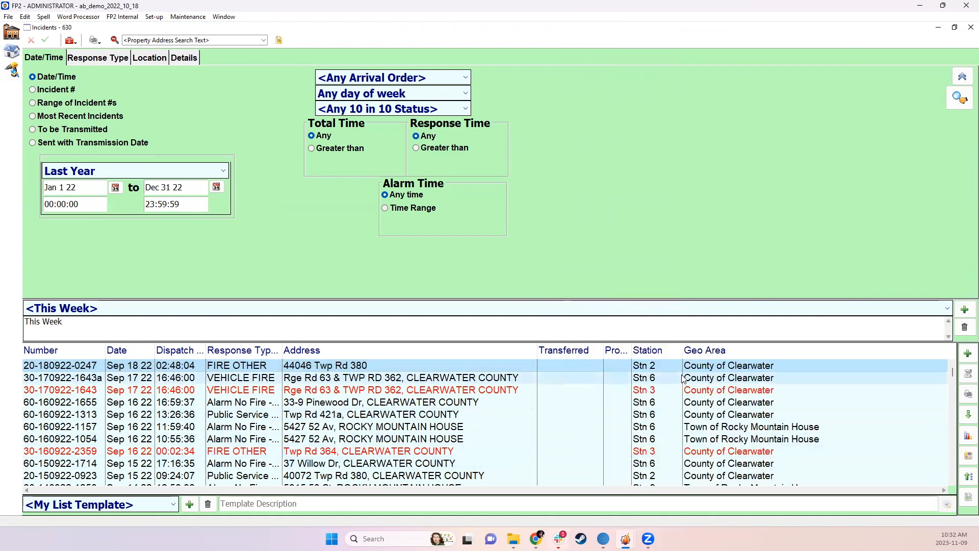
{"action": "left_click_drag", "start_coordinate": [682, 350], "coordinate": [704, 349]}
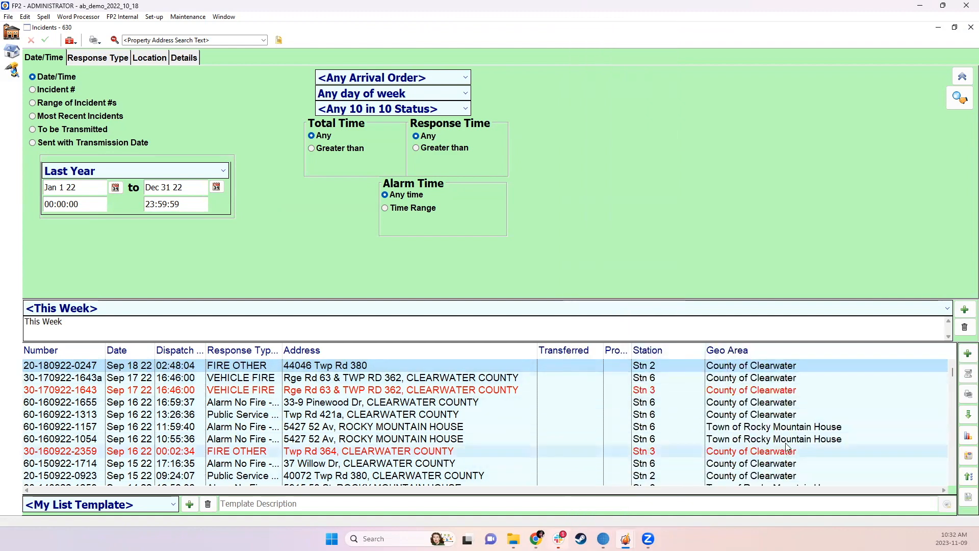
{"action": "scroll", "coordinate": [788, 441], "scroll_direction": "down", "scroll_amount": 10}
{"action": "scroll", "coordinate": [788, 441], "scroll_direction": "down", "scroll_amount": 1}
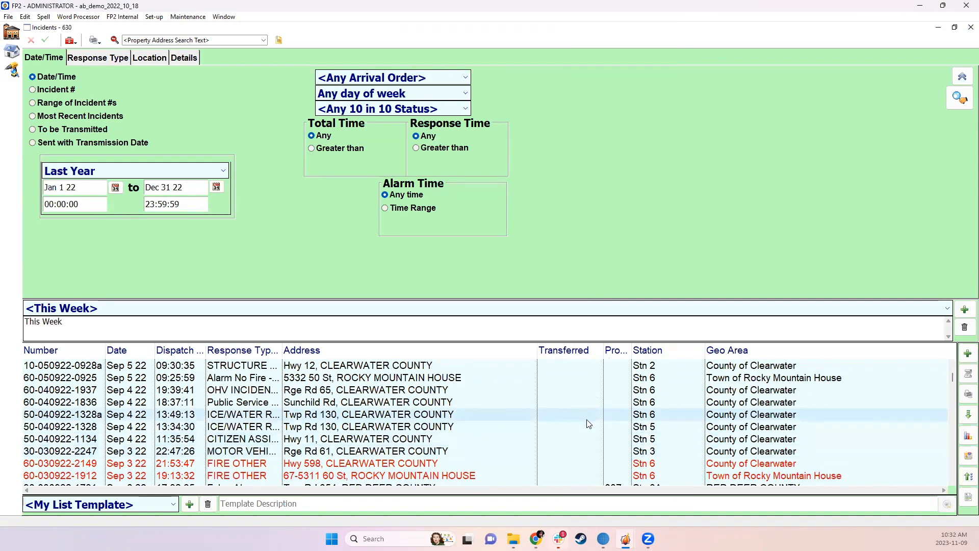
{"action": "scroll", "coordinate": [695, 431], "scroll_direction": "down", "scroll_amount": 6}
{"action": "scroll", "coordinate": [766, 462], "scroll_direction": "up", "scroll_amount": 5}
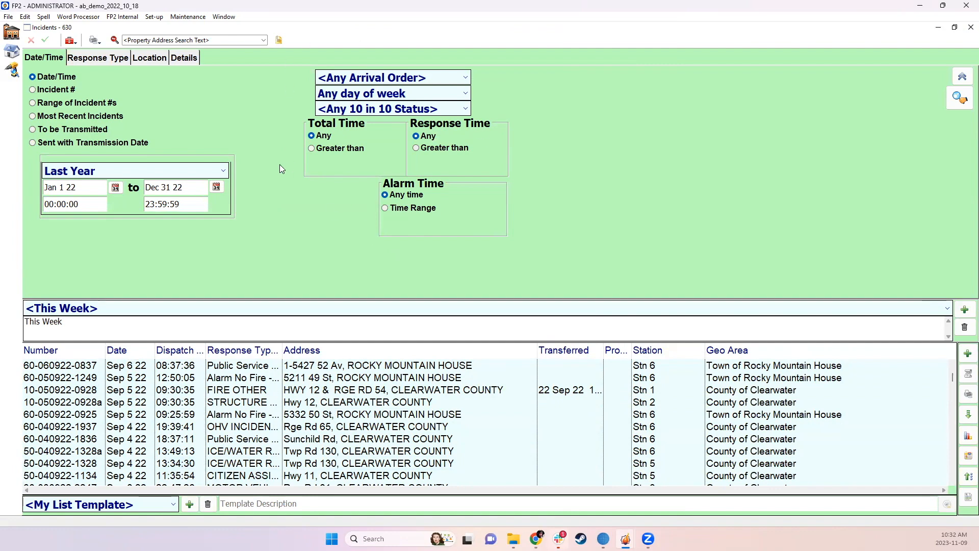
Filter the incidents to the specific actual response type 10 - STRUCTURE FIRE and run the search
{"action": "left_click", "coordinate": [101, 60]}
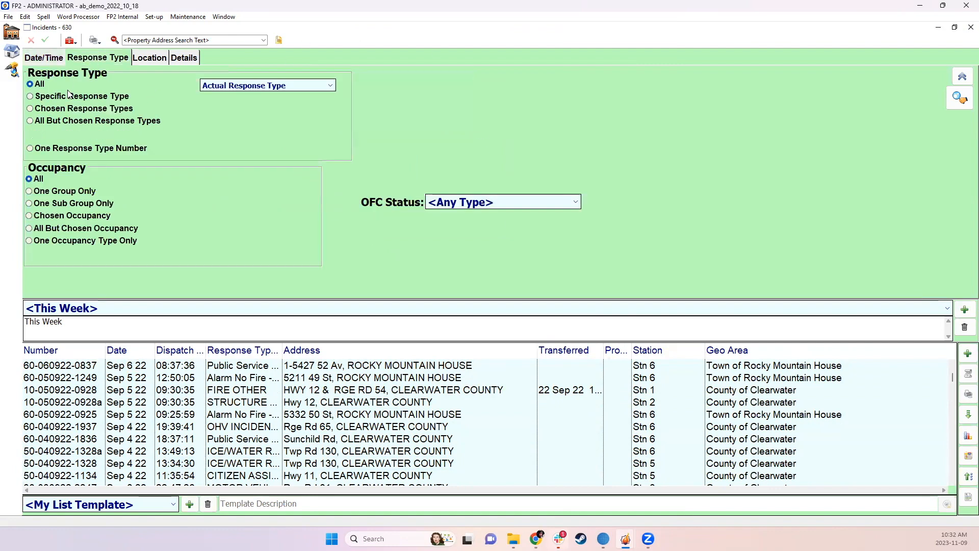
{"action": "left_click", "coordinate": [82, 97]}
{"action": "left_click", "coordinate": [265, 86]}
{"action": "left_click", "coordinate": [217, 96]}
{"action": "left_click", "coordinate": [217, 110]}
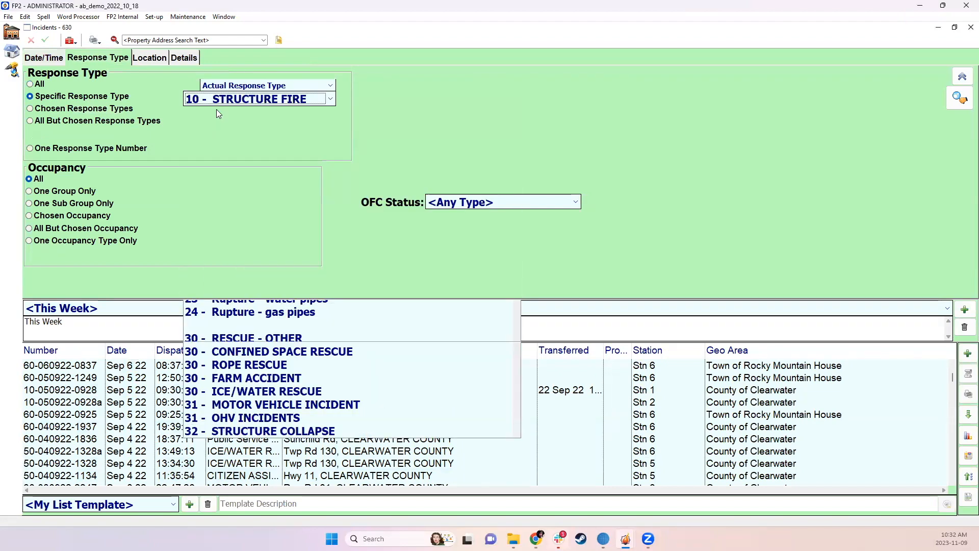
{"action": "left_click", "coordinate": [959, 97]}
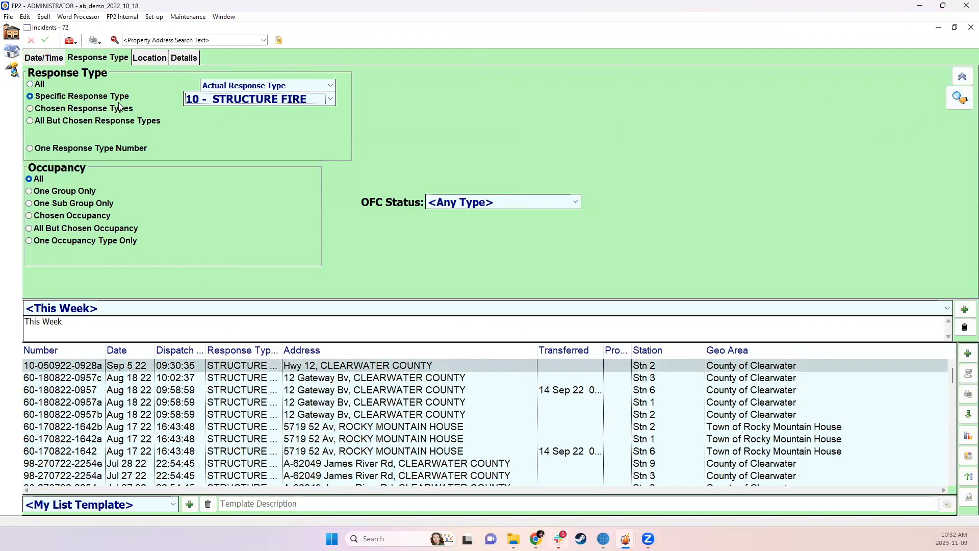
Restrict the incident location filter to the chosen geo area RED DEER COUNTY and run the search
{"action": "left_click", "coordinate": [151, 58]}
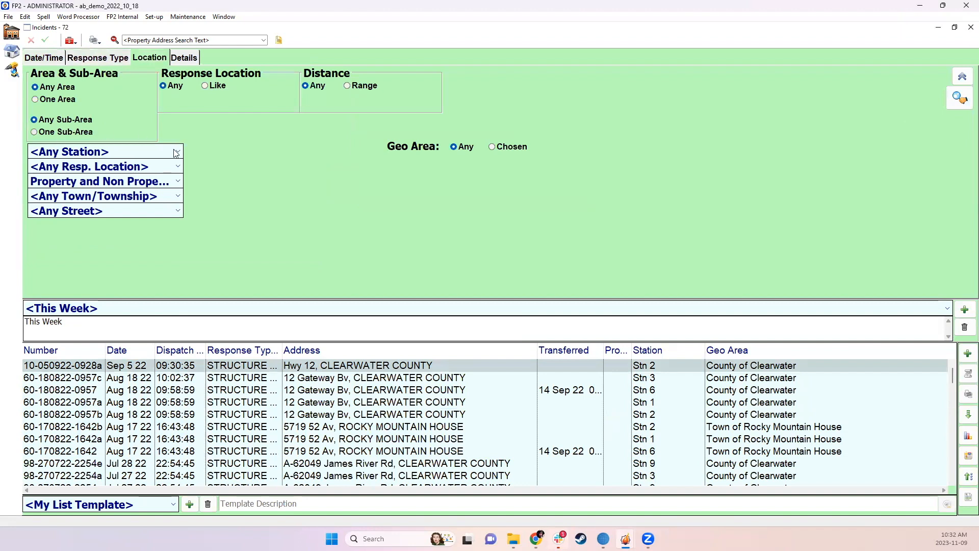
{"action": "left_click", "coordinate": [493, 147]}
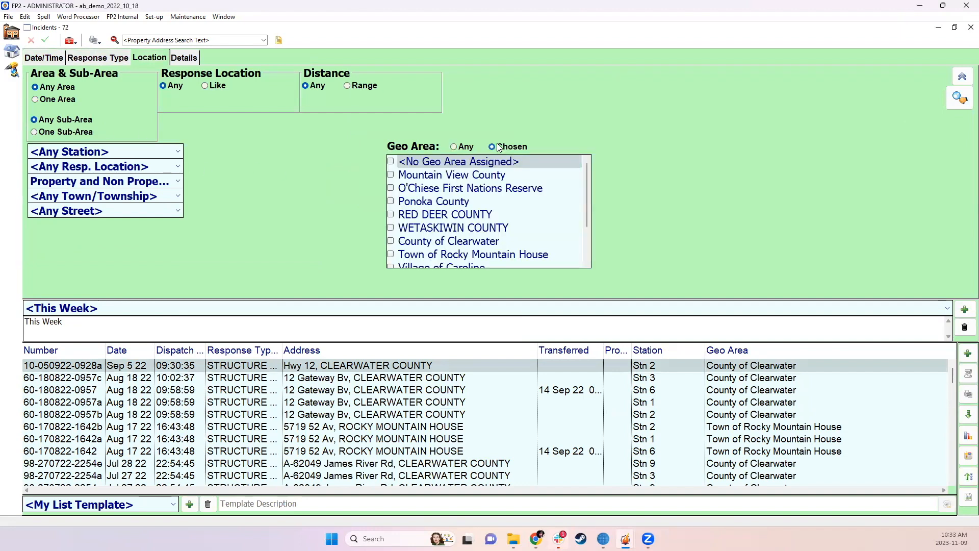
{"action": "left_click", "coordinate": [391, 215]}
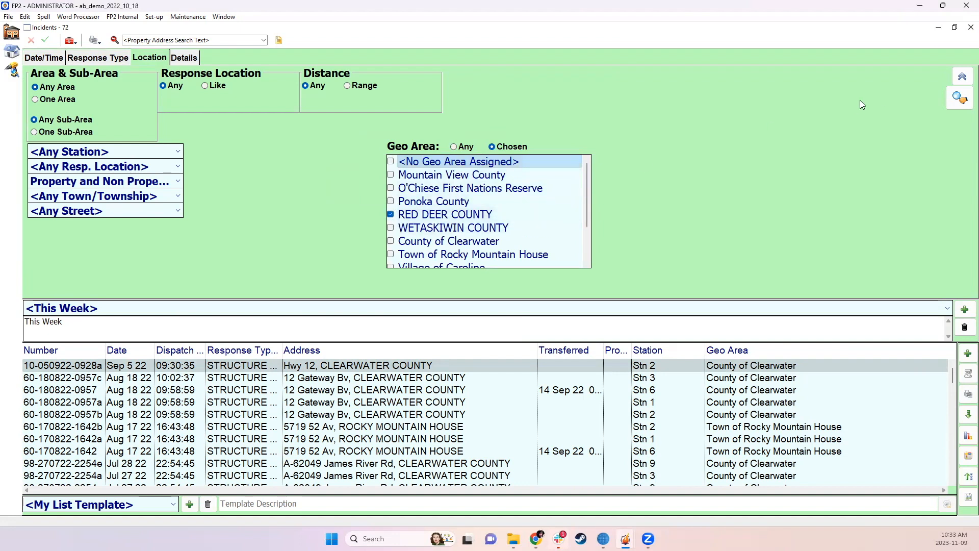
{"action": "left_click", "coordinate": [959, 97]}
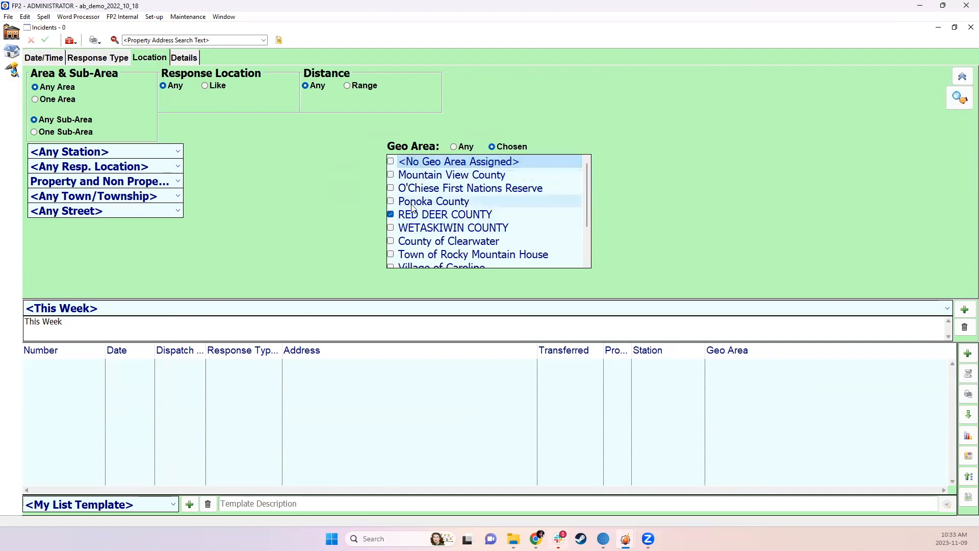
Replace RED DEER COUNTY with County of Clearwater in the geo area filter, rerun the search and review the filters
{"action": "left_click", "coordinate": [391, 215]}
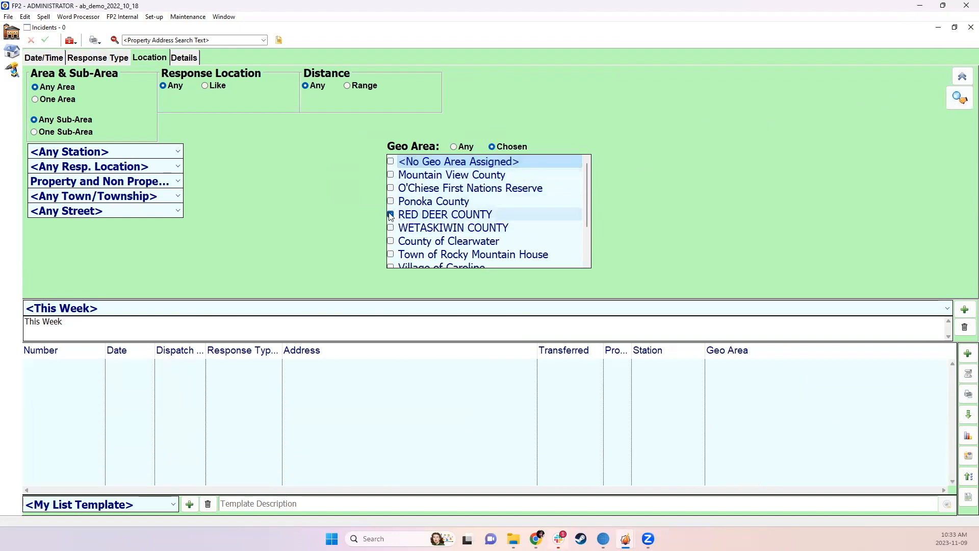
{"action": "left_click", "coordinate": [390, 241]}
{"action": "left_click", "coordinate": [959, 99]}
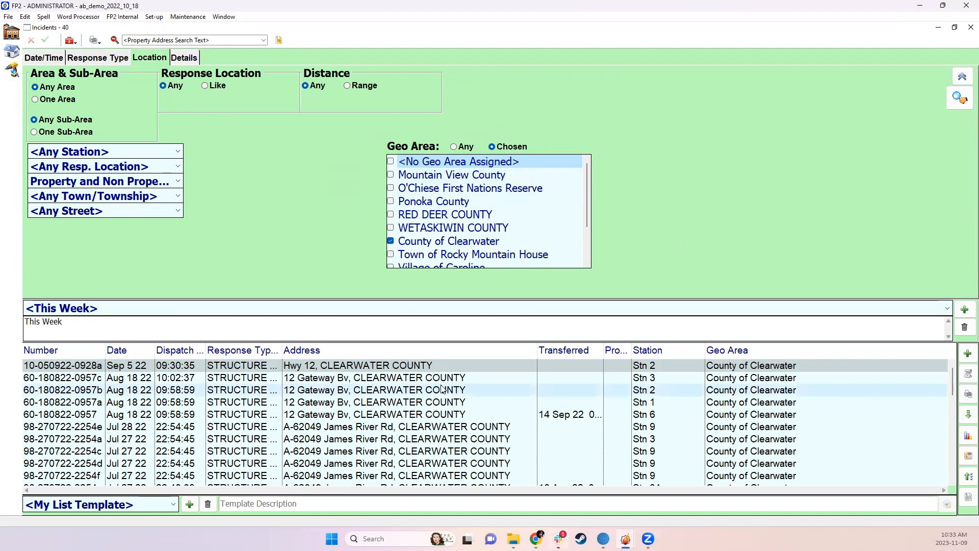
{"action": "left_click", "coordinate": [84, 58]}
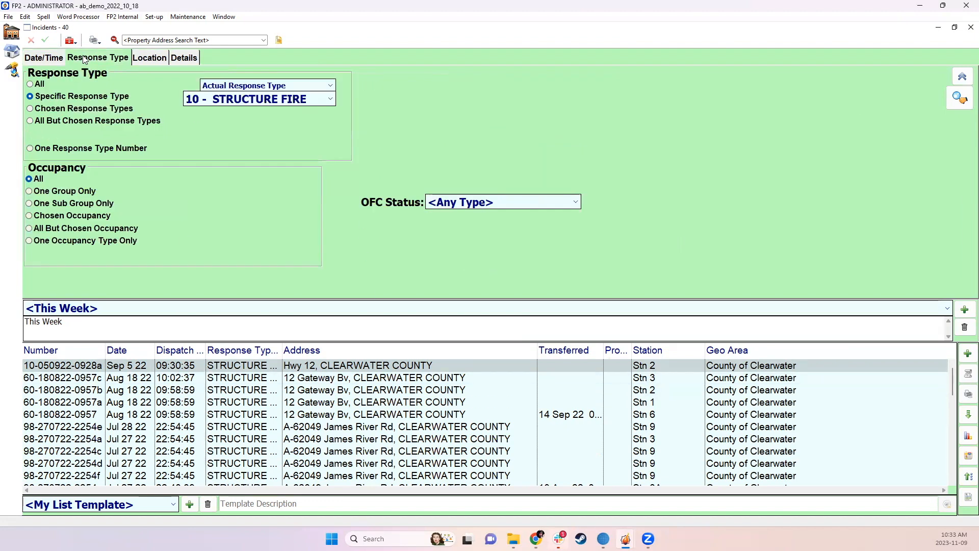
{"action": "left_click", "coordinate": [158, 59]}
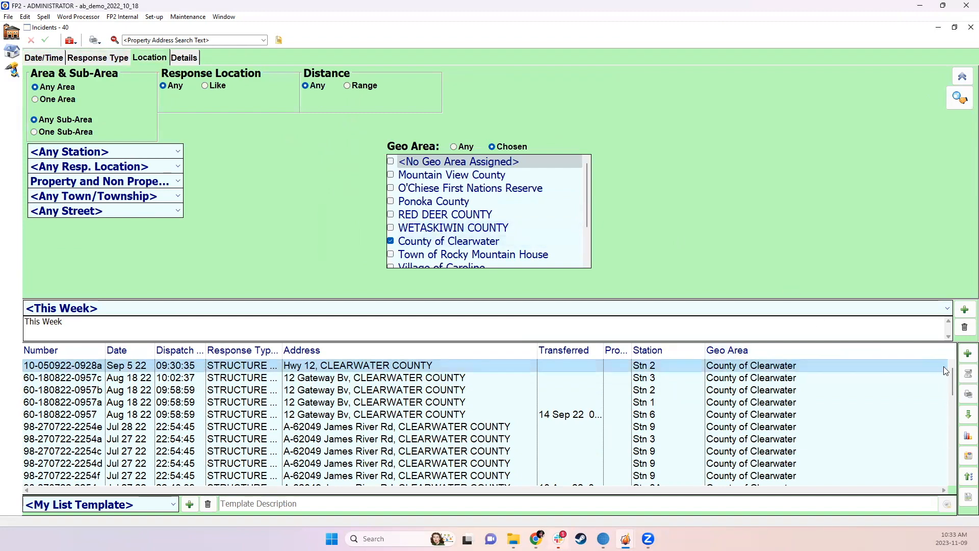
{"action": "mouse_move", "coordinate": [953, 390]}
{"action": "left_mouse_down"}
{"action": "mouse_move", "coordinate": [942, 484]}
{"action": "mouse_move", "coordinate": [938, 378]}
{"action": "left_mouse_up"}
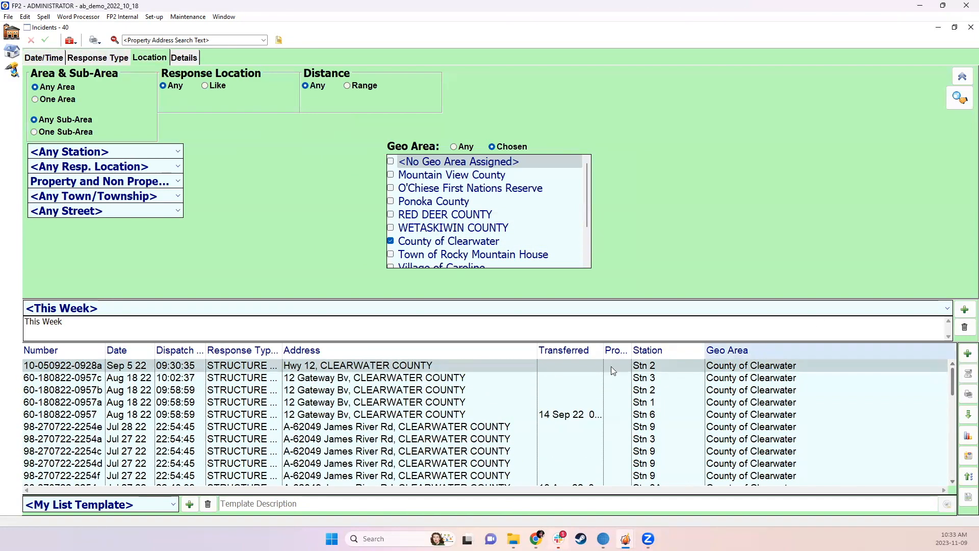
Add the Personnel at Scene and Response Time columns to the incidents list and widen both
{"action": "right_click", "coordinate": [369, 348]}
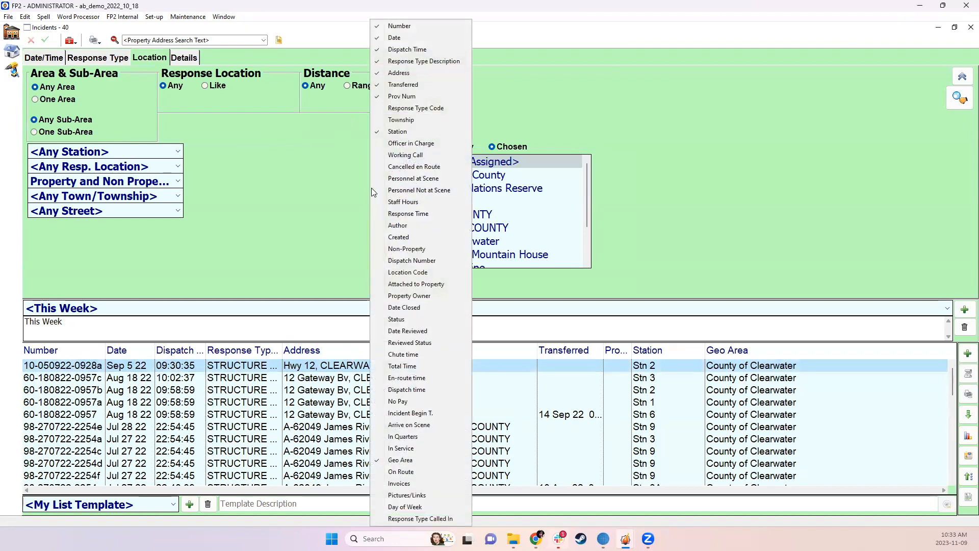
{"action": "left_click", "coordinate": [401, 179]}
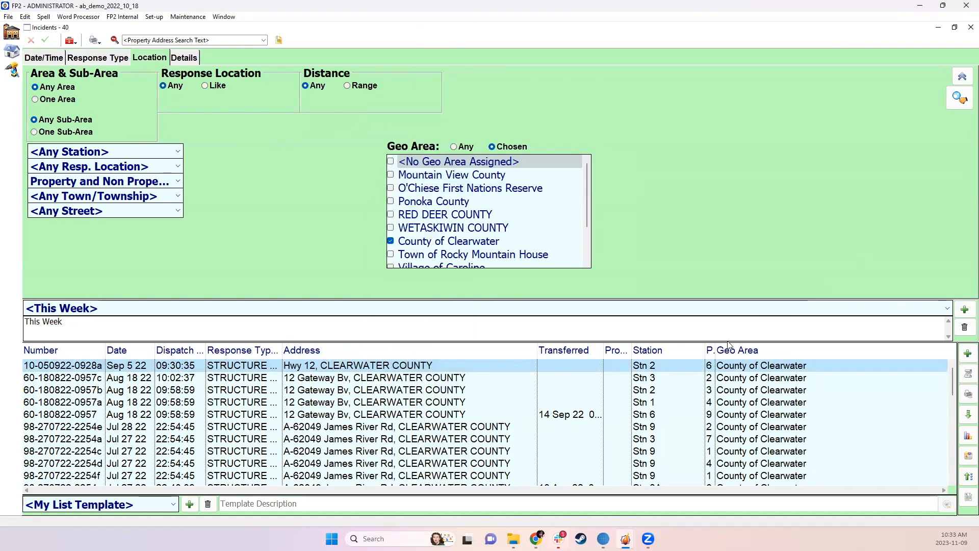
{"action": "left_click_drag", "start_coordinate": [723, 345], "coordinate": [751, 346]}
{"action": "right_click", "coordinate": [799, 349]}
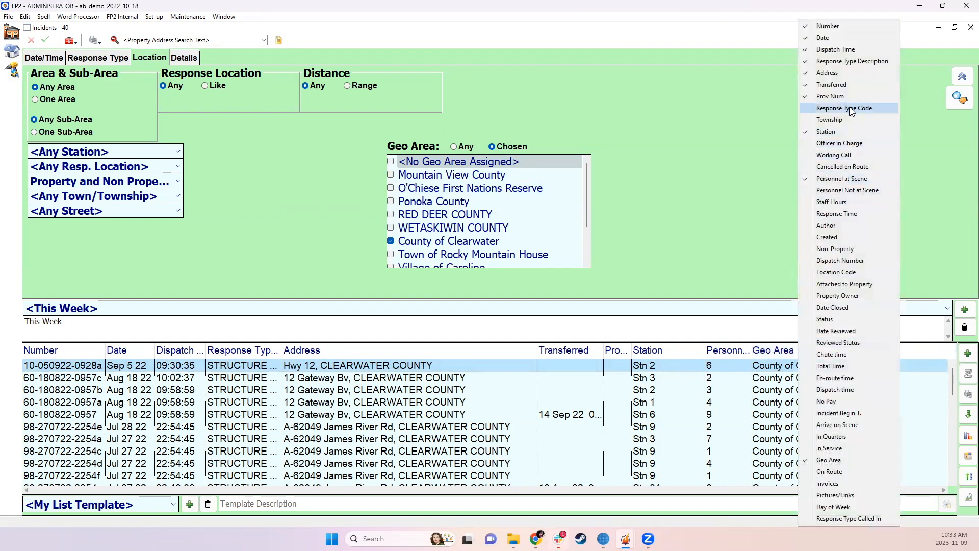
{"action": "left_click", "coordinate": [841, 213]}
{"action": "left_click_drag", "start_coordinate": [769, 355], "coordinate": [801, 356]}
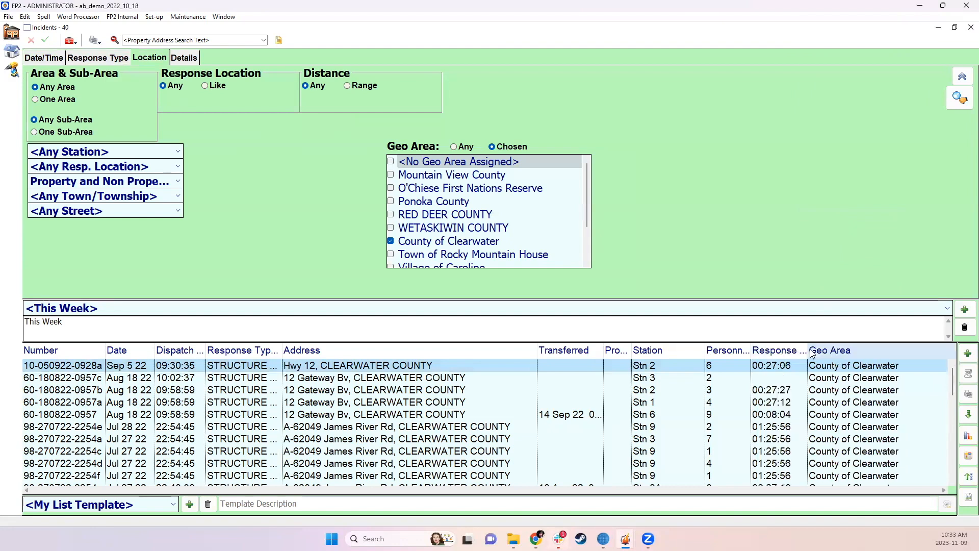
Start the NFPA 1710 report for the listed County of Clearwater incidents and set the turnout threshold to 8000 seconds
{"action": "scroll", "coordinate": [780, 417], "scroll_direction": "down", "scroll_amount": 1}
{"action": "scroll", "coordinate": [780, 417], "scroll_direction": "down", "scroll_amount": 1}
{"action": "scroll", "coordinate": [780, 418], "scroll_direction": "down", "scroll_amount": 3}
{"action": "scroll", "coordinate": [785, 416], "scroll_direction": "up", "scroll_amount": 5}
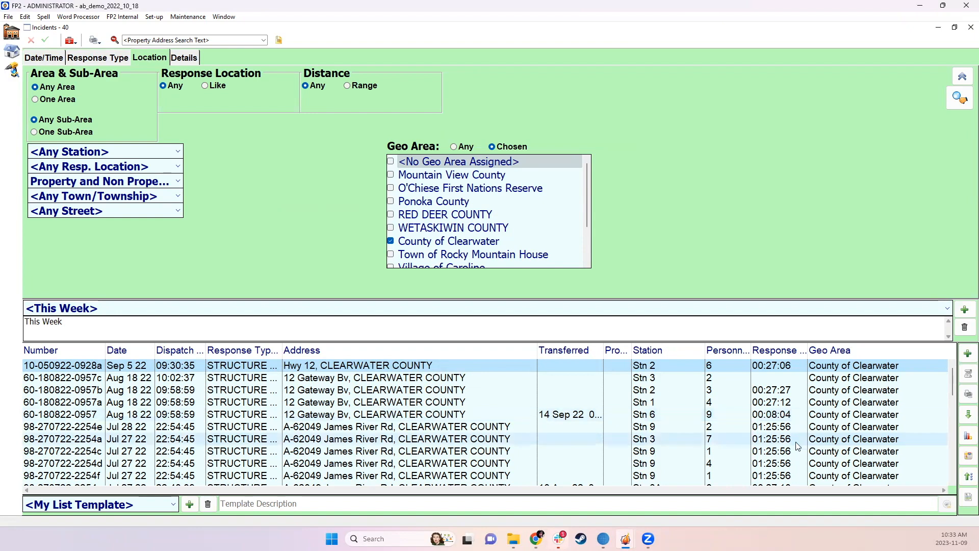
{"action": "left_click", "coordinate": [966, 396]}
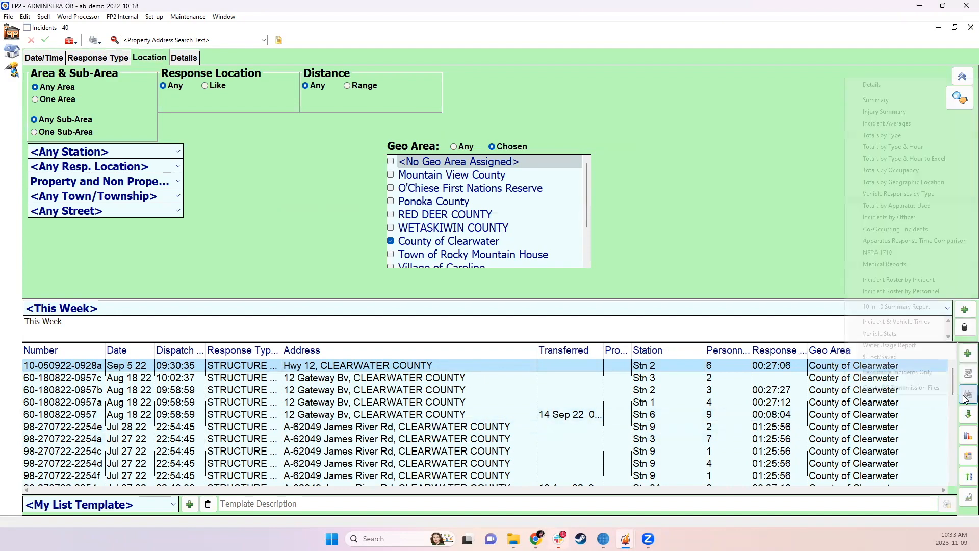
{"action": "left_click", "coordinate": [892, 252]}
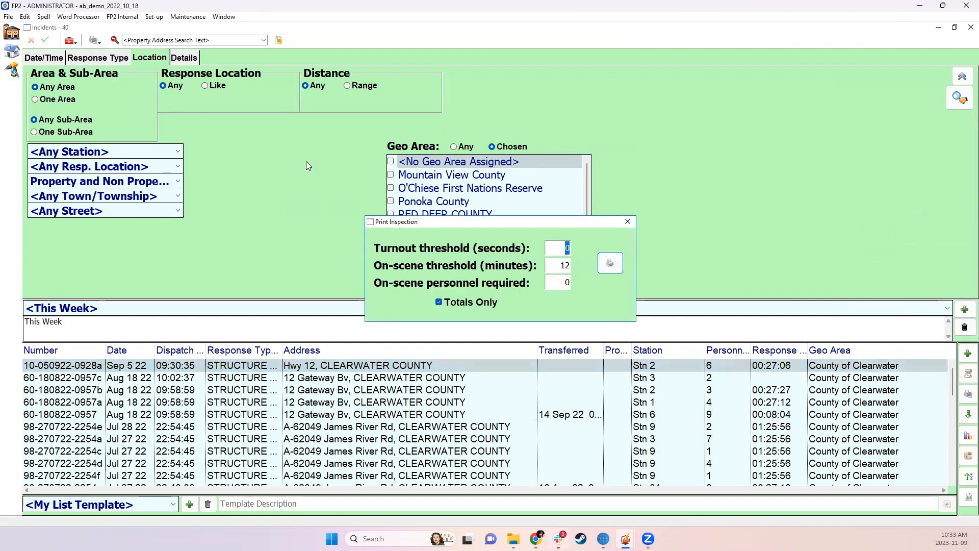
{"action": "left_click_drag", "start_coordinate": [511, 224], "coordinate": [528, 231]}
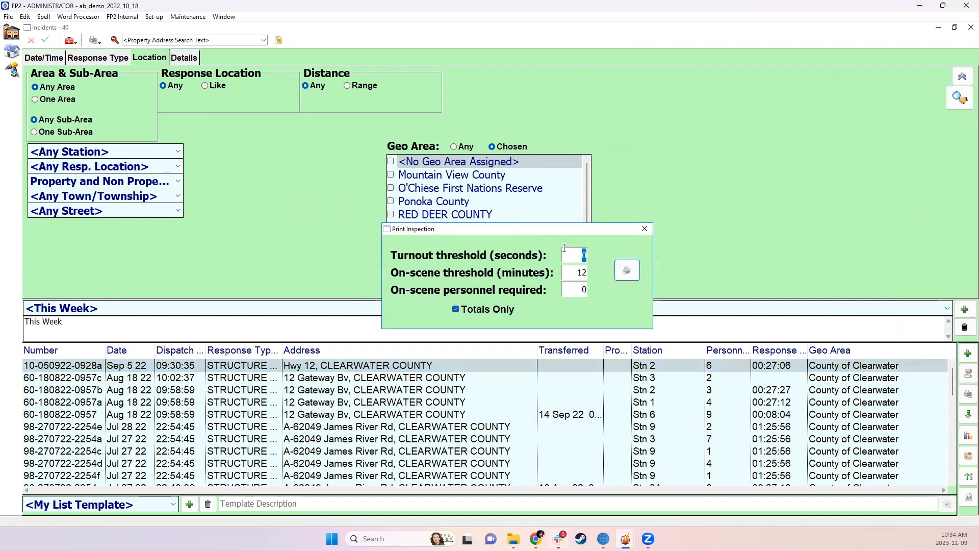
{"action": "left_click", "coordinate": [575, 255]}
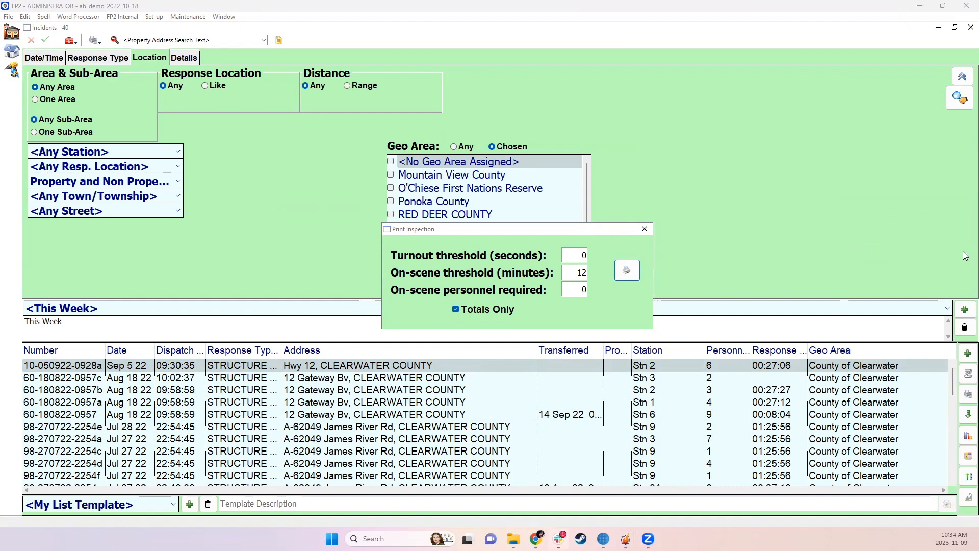
{"action": "left_click", "coordinate": [583, 256]}
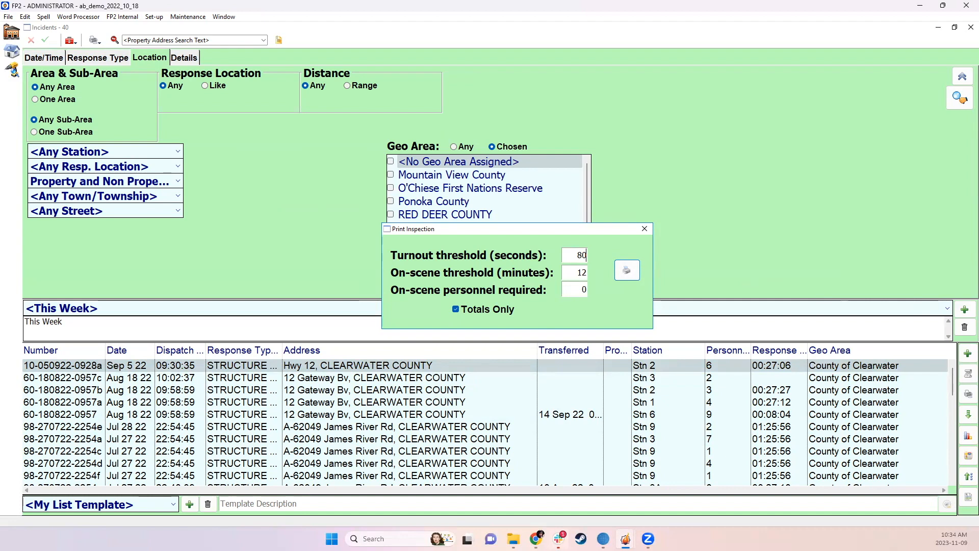
{"action": "left_click_drag", "start_coordinate": [576, 257], "coordinate": [596, 258]}
{"action": "type", "text": "8000"}
Set the on-scene threshold to 14 minutes, require 6 on-scene personnel and turn off Totals Only
{"action": "left_click", "coordinate": [572, 273]}
{"action": "left_click_drag", "start_coordinate": [572, 273], "coordinate": [615, 280]}
{"action": "left_click", "coordinate": [581, 275]}
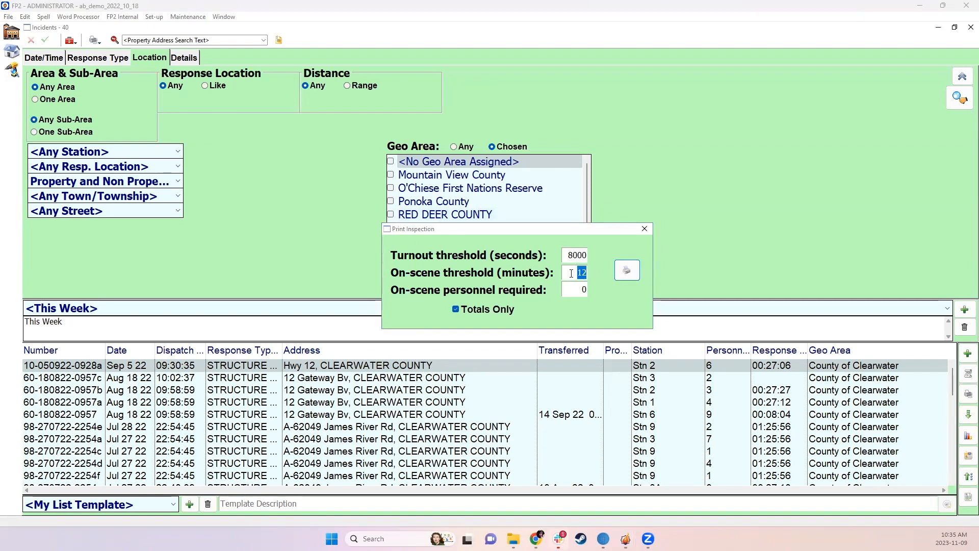
{"action": "type", "text": "14"}
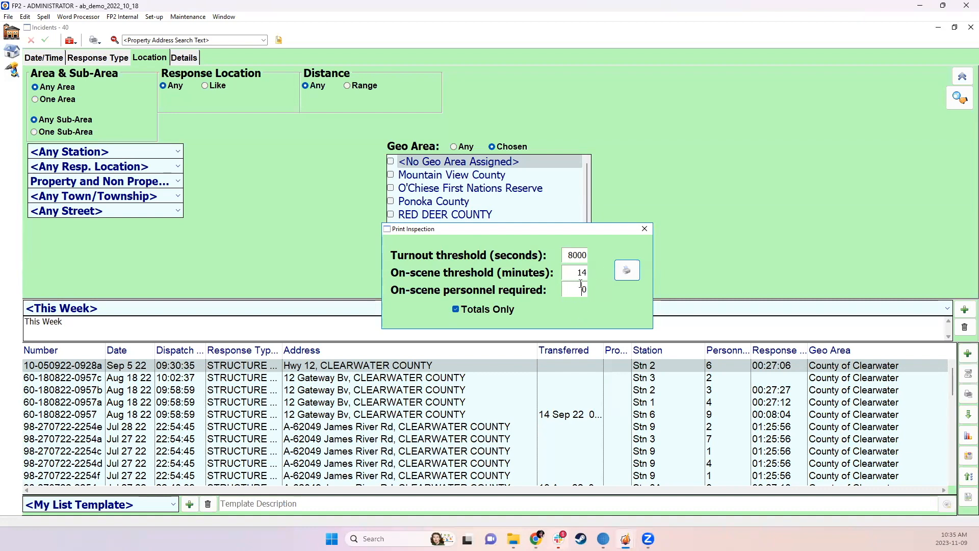
{"action": "left_click_drag", "start_coordinate": [579, 291], "coordinate": [592, 294]}
{"action": "left_click", "coordinate": [465, 309]}
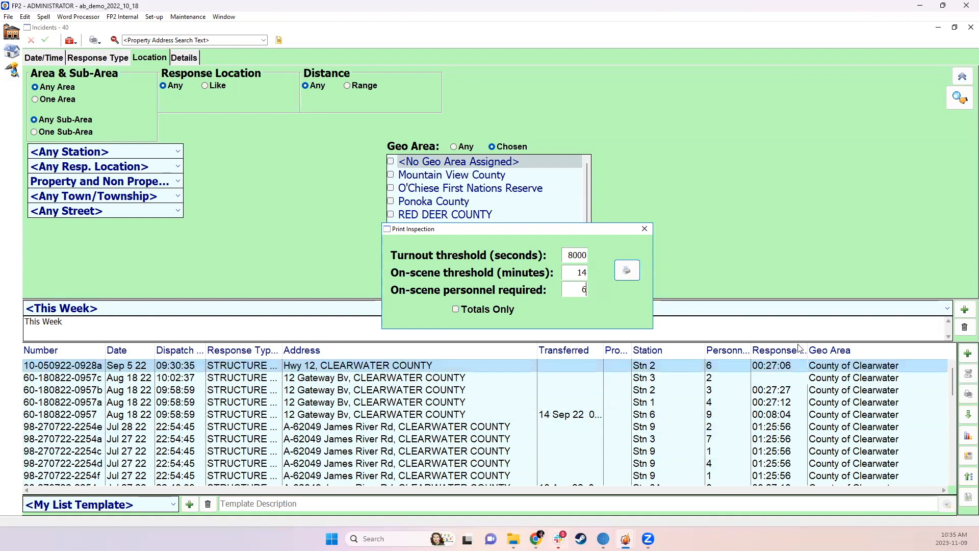
Check the personnel and response times in the incidents list, and generate the NFPA 1710 report as a preview
{"action": "scroll", "coordinate": [791, 414], "scroll_direction": "down", "scroll_amount": 3}
{"action": "scroll", "coordinate": [790, 415], "scroll_direction": "down", "scroll_amount": 2}
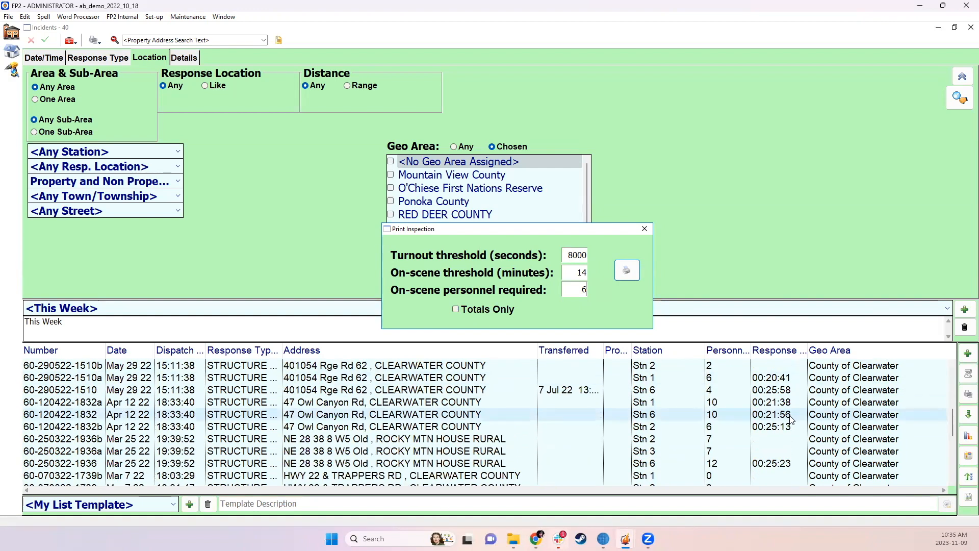
{"action": "scroll", "coordinate": [793, 422], "scroll_direction": "down", "scroll_amount": 3}
{"action": "scroll", "coordinate": [794, 422], "scroll_direction": "up", "scroll_amount": 10}
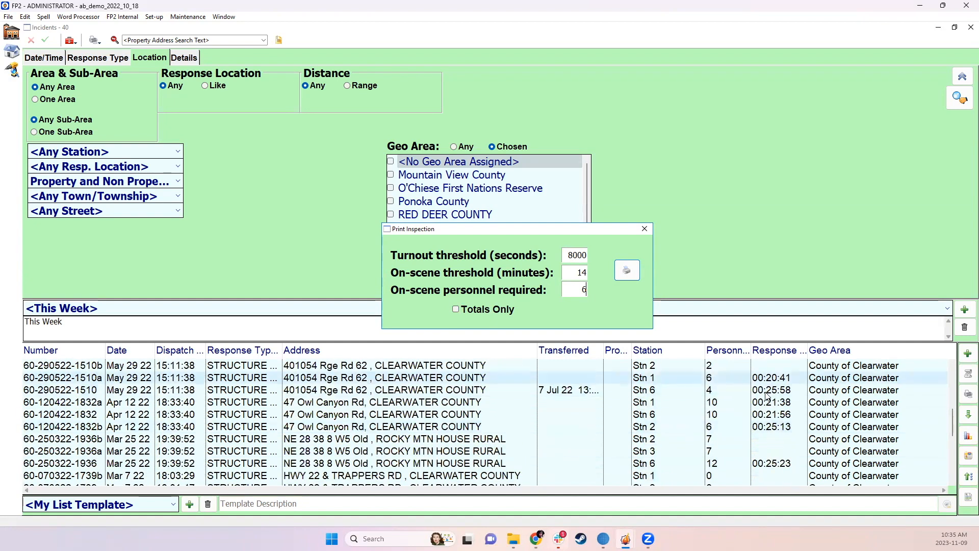
{"action": "left_click", "coordinate": [627, 271]}
{"action": "left_click", "coordinate": [633, 379]}
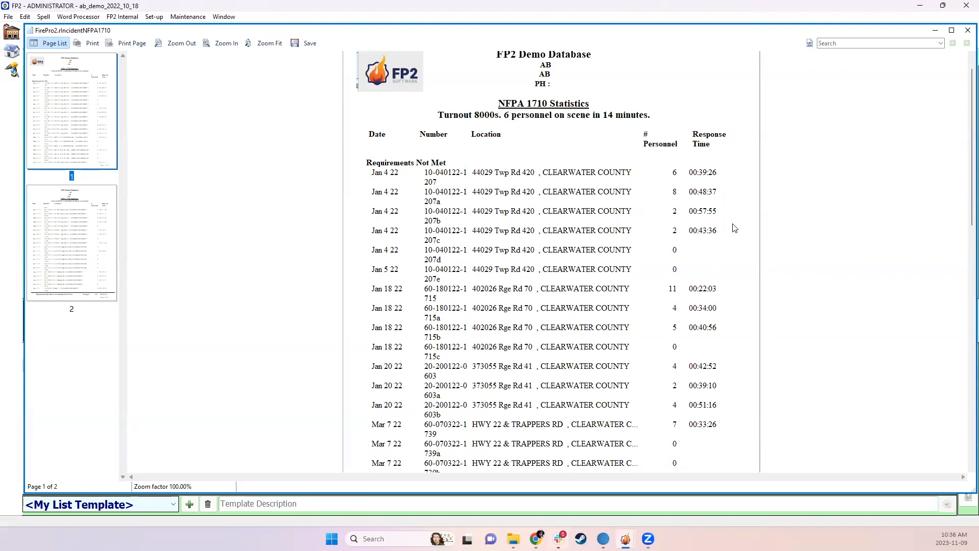
Examine the incidents, personnel numbers, response times and closing averages on both pages of the NFPA 1710 report, and close it
{"action": "scroll", "coordinate": [733, 231], "scroll_direction": "down", "scroll_amount": 1}
{"action": "scroll", "coordinate": [715, 221], "scroll_direction": "down", "scroll_amount": 1}
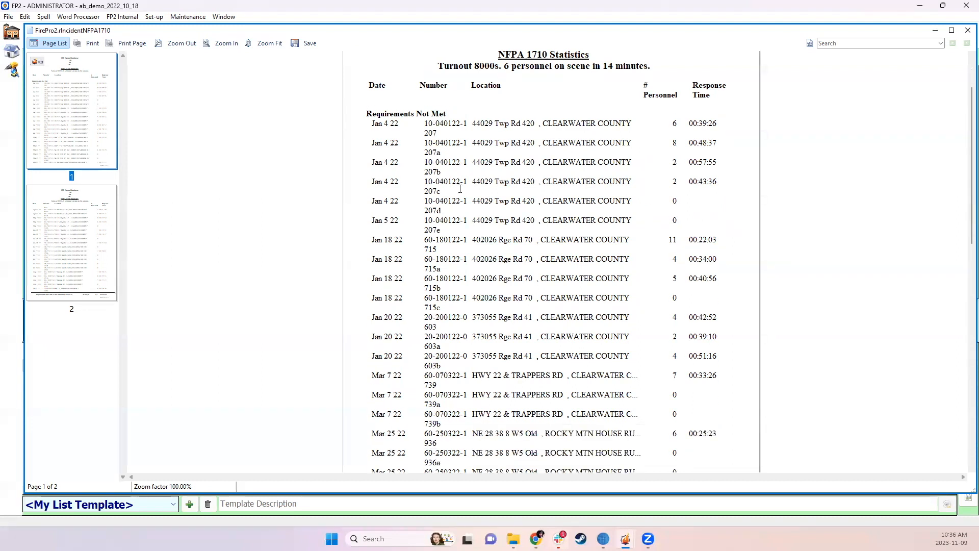
{"action": "left_click_drag", "start_coordinate": [360, 204], "coordinate": [719, 222]}
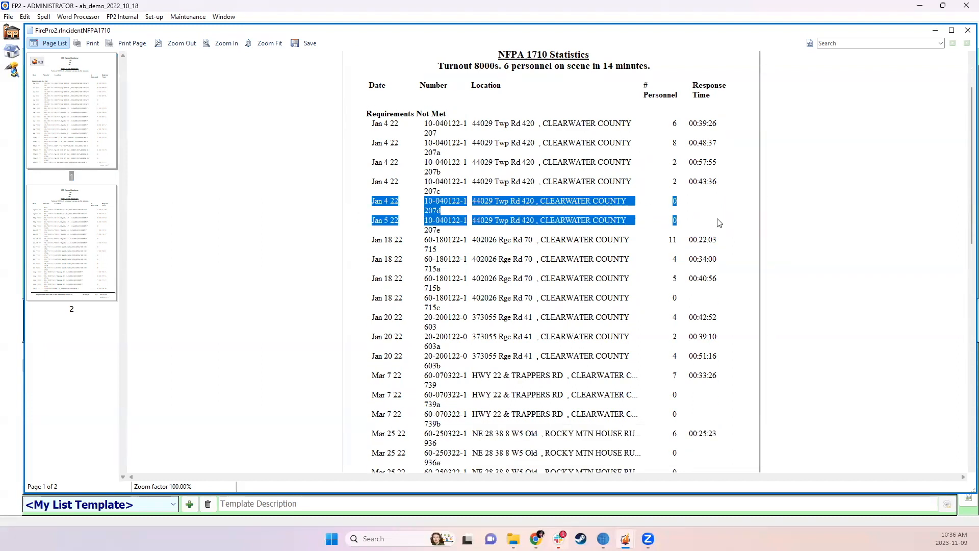
{"action": "left_click", "coordinate": [719, 223]}
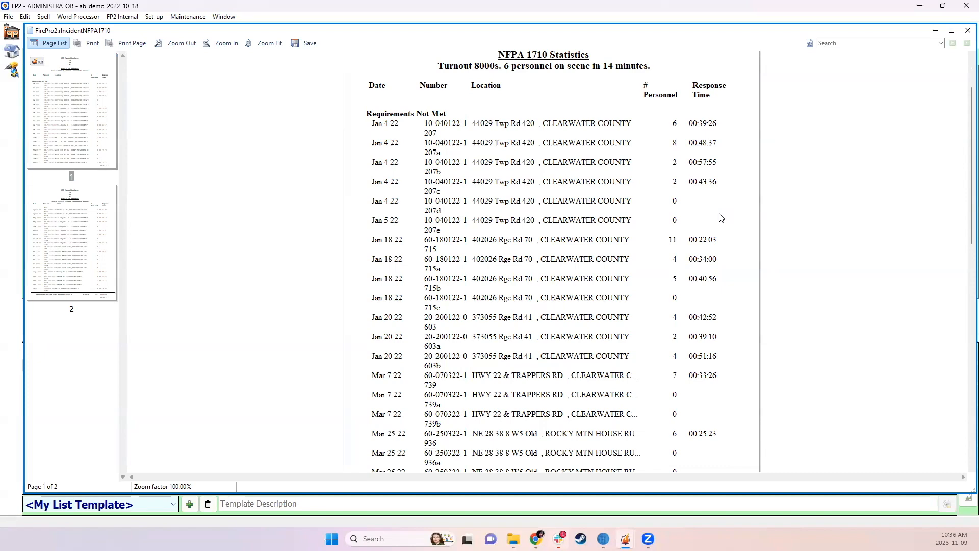
{"action": "scroll", "coordinate": [721, 217], "scroll_direction": "down", "scroll_amount": 1}
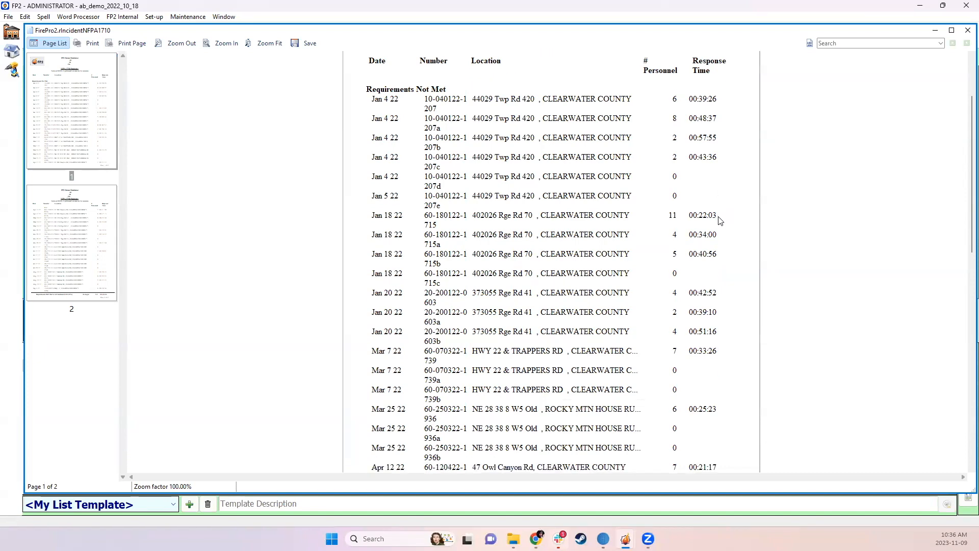
{"action": "scroll", "coordinate": [716, 222], "scroll_direction": "down", "scroll_amount": 2}
{"action": "scroll", "coordinate": [715, 241], "scroll_direction": "down", "scroll_amount": 5}
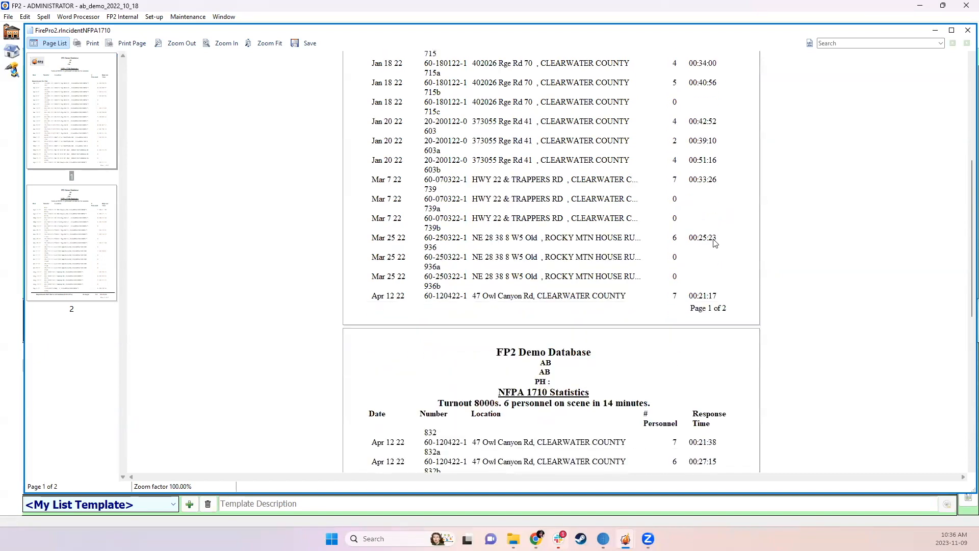
{"action": "scroll", "coordinate": [715, 239], "scroll_direction": "down", "scroll_amount": 2}
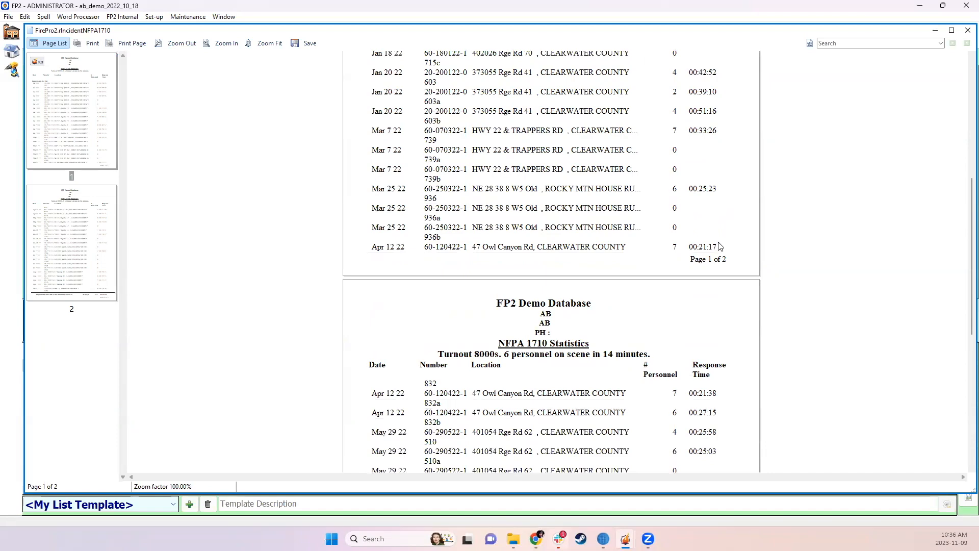
{"action": "scroll", "coordinate": [719, 247], "scroll_direction": "down", "scroll_amount": 14}
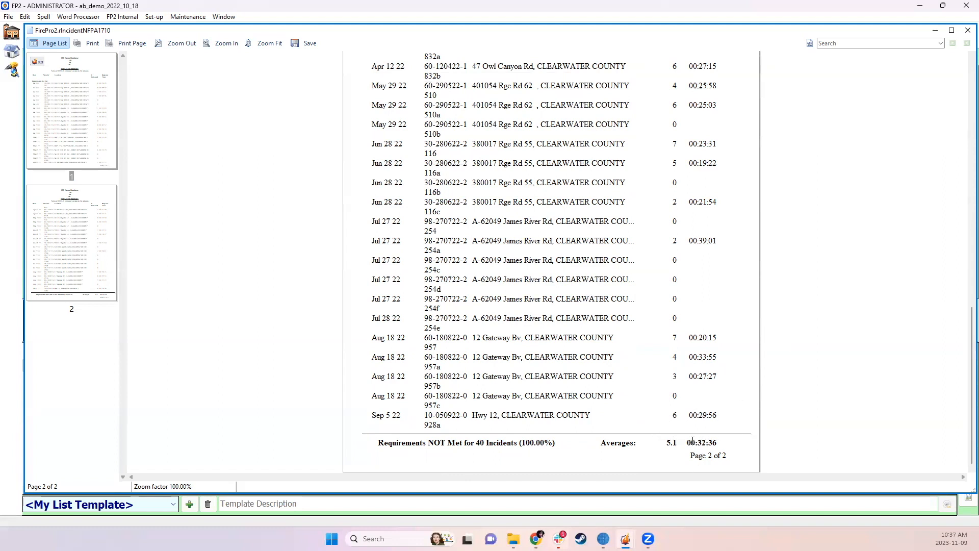
{"action": "left_click", "coordinate": [965, 31]}
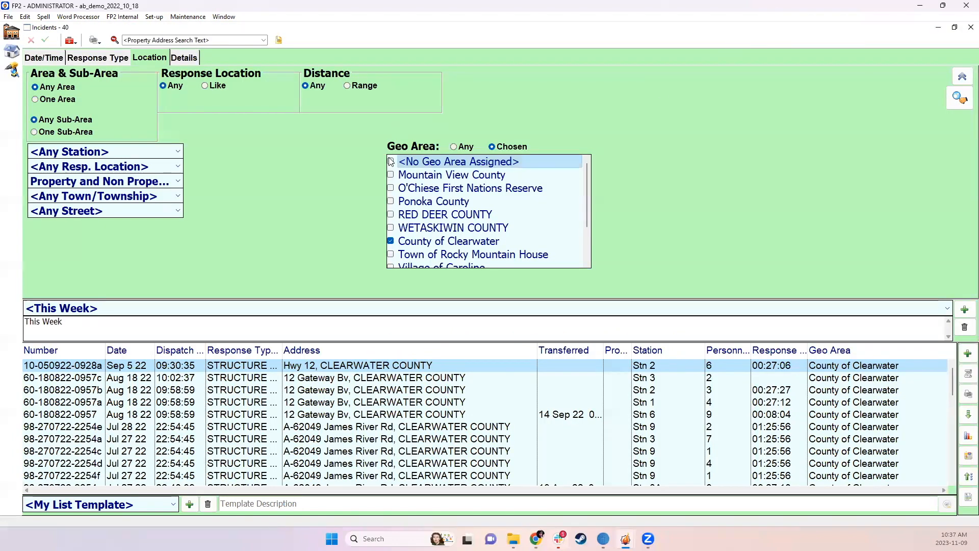
Replace County of Clearwater with Town of Rocky Mountain House in the geo area filter and rerun the search
{"action": "left_click", "coordinate": [390, 241]}
{"action": "left_click", "coordinate": [398, 256]}
{"action": "left_click", "coordinate": [959, 97]}
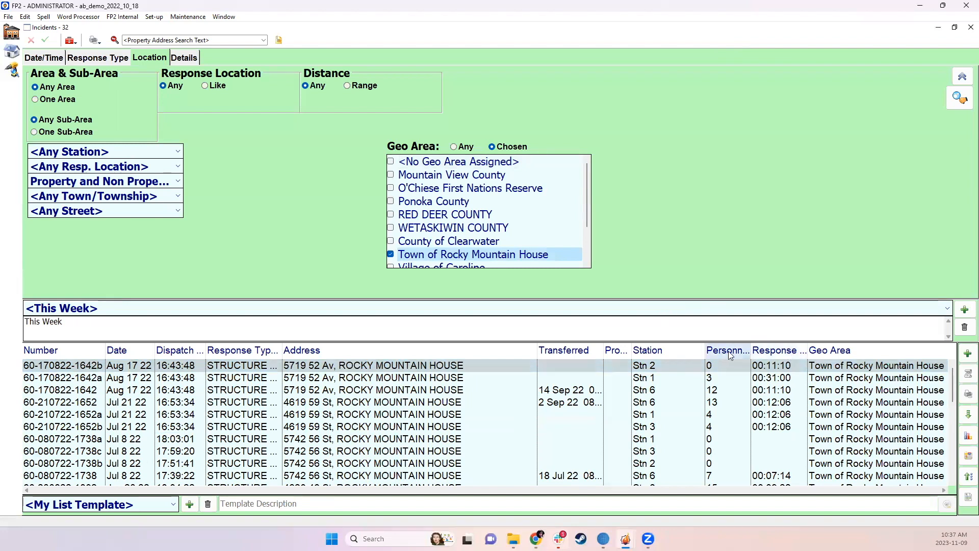
Exclude assistant reports from the incident filter, keep exposure fire reports included, and rerun the search
{"action": "left_click", "coordinate": [174, 61]}
{"action": "left_click", "coordinate": [97, 76]}
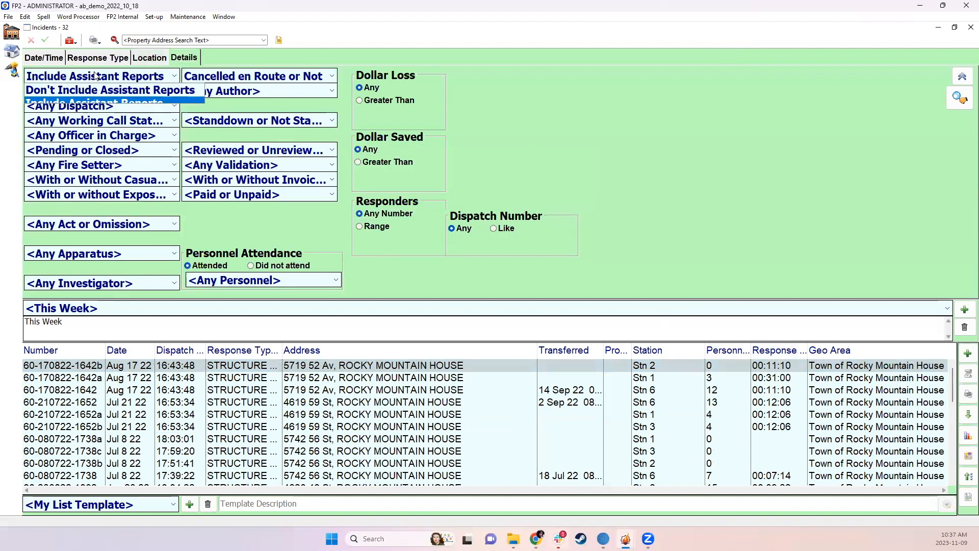
{"action": "left_click", "coordinate": [84, 90]}
{"action": "left_click", "coordinate": [81, 92]}
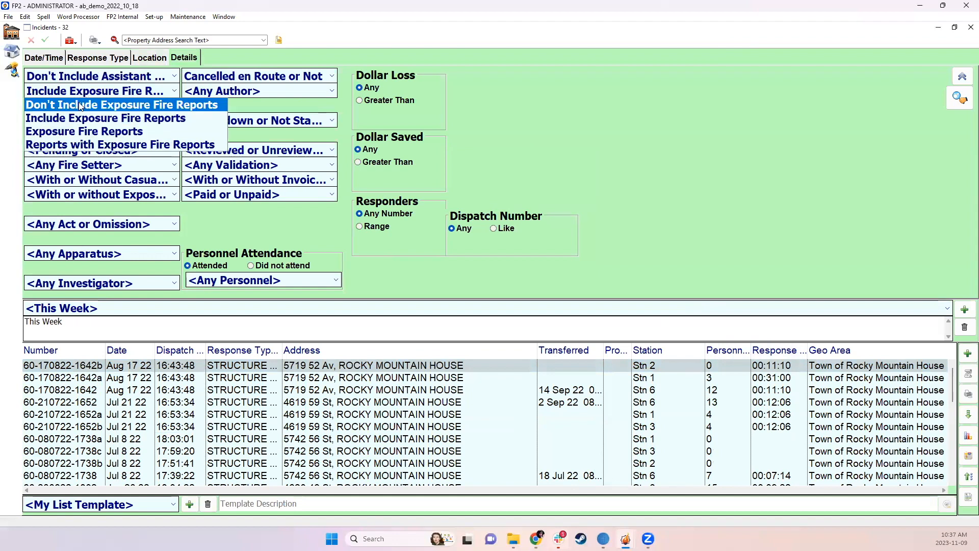
{"action": "left_click", "coordinate": [89, 76]}
{"action": "left_click", "coordinate": [960, 97]}
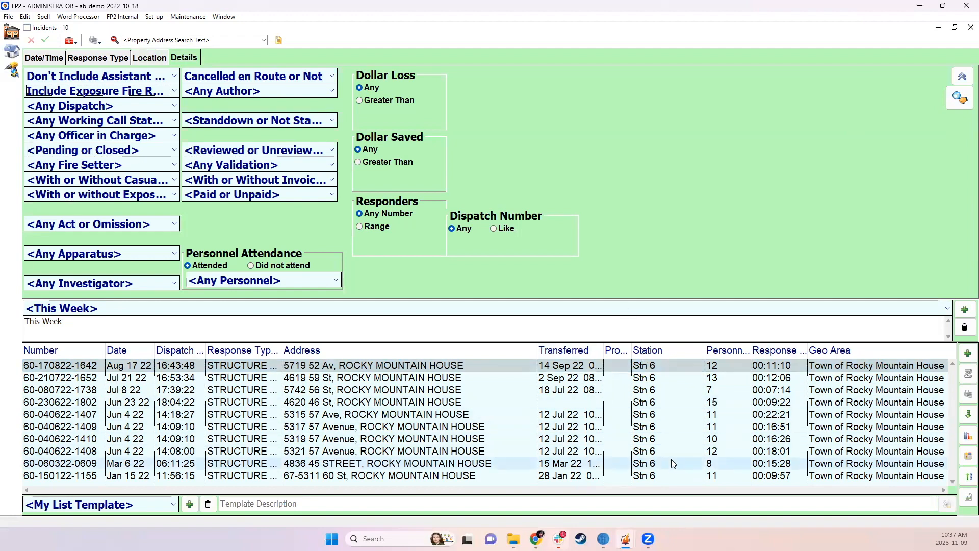
Preview the NFPA 1710 report for Town of Rocky Mountain House with a 10-minute on-scene threshold and 10 personnel required
{"action": "left_click", "coordinate": [968, 394]}
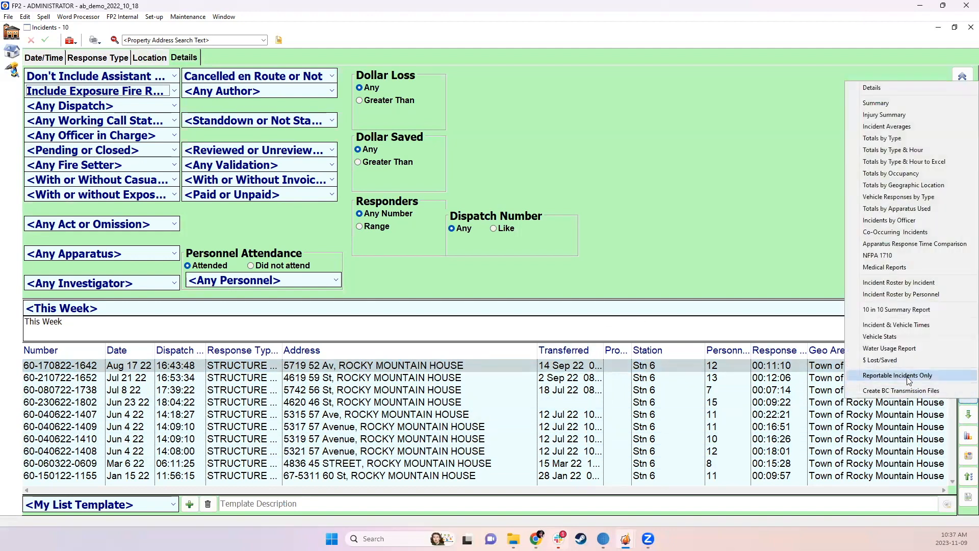
{"action": "left_click", "coordinate": [891, 256]}
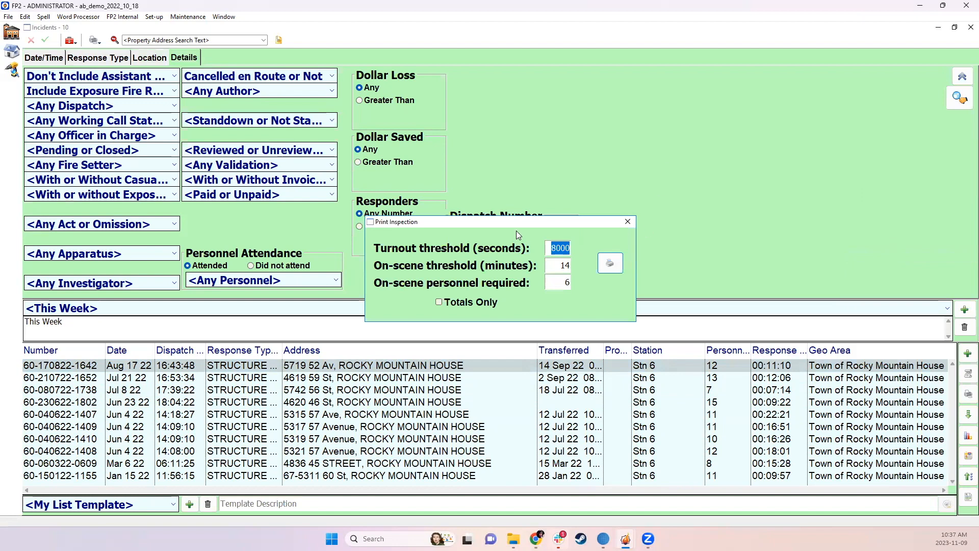
{"action": "key", "text": "Tab"}
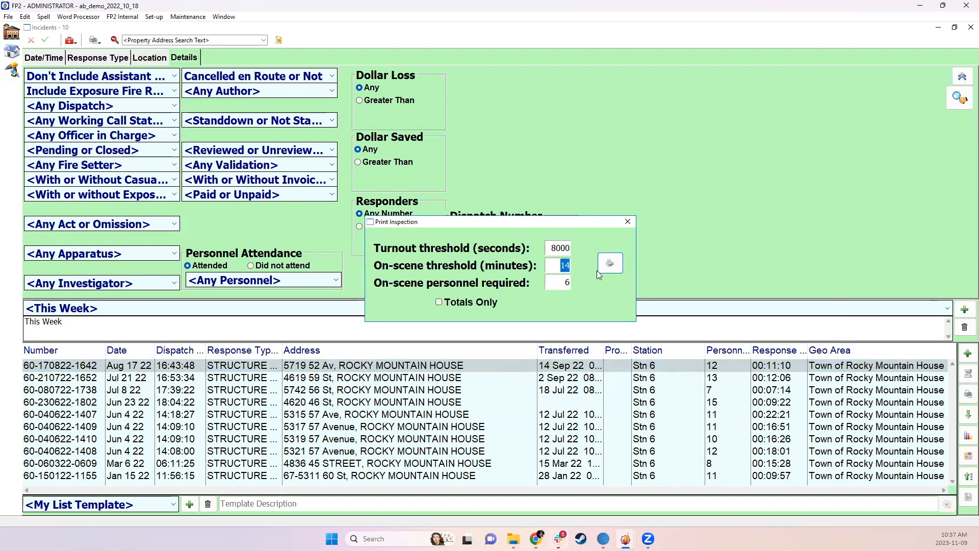
{"action": "type", "text": "10"}
{"action": "double_click", "coordinate": [555, 281]}
{"action": "type", "text": "10"}
{"action": "left_click", "coordinate": [604, 266]}
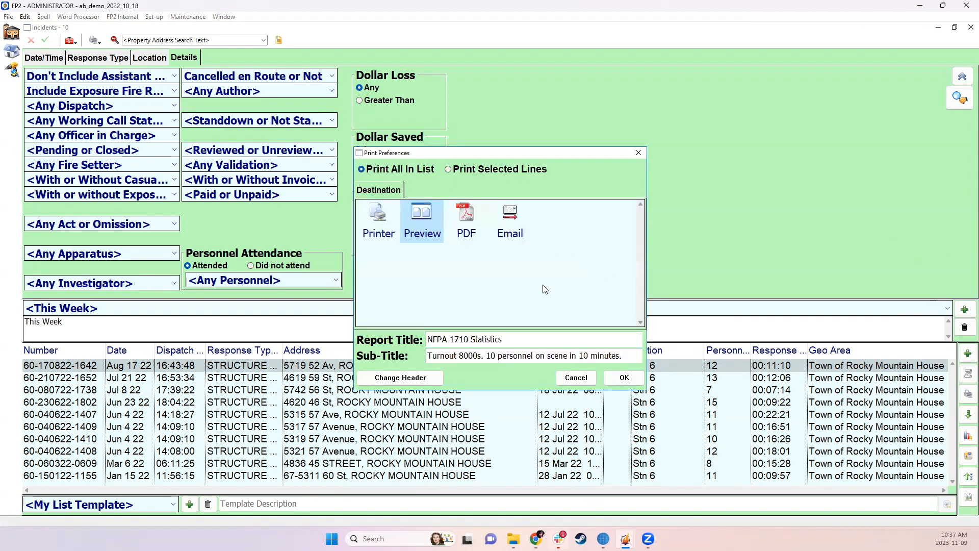
{"action": "left_click", "coordinate": [622, 377]}
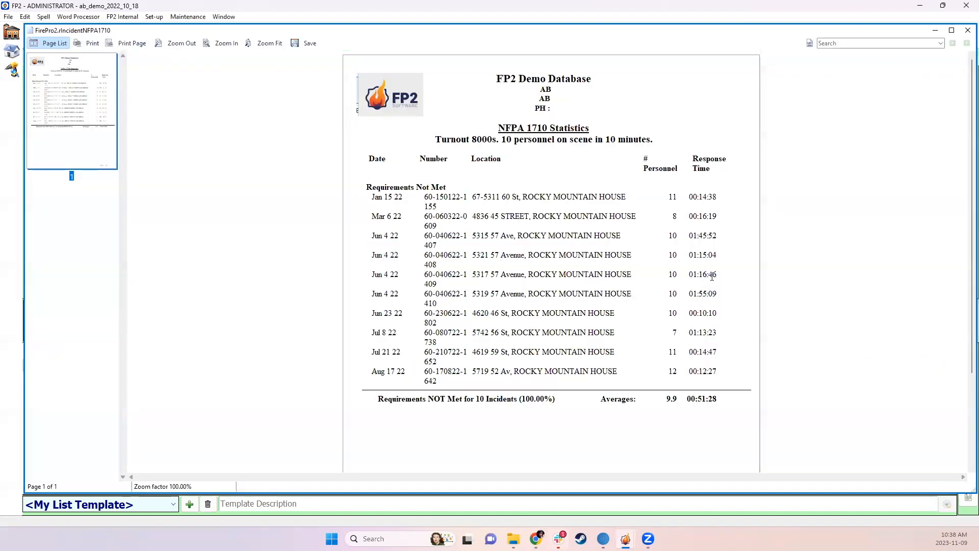
Review the personnel numbers and response times in the Town of Rocky Mountain House report, and close it
{"action": "scroll", "coordinate": [638, 270], "scroll_direction": "down", "scroll_amount": 3}
{"action": "scroll", "coordinate": [634, 272], "scroll_direction": "up", "scroll_amount": 3}
{"action": "left_click", "coordinate": [673, 313]}
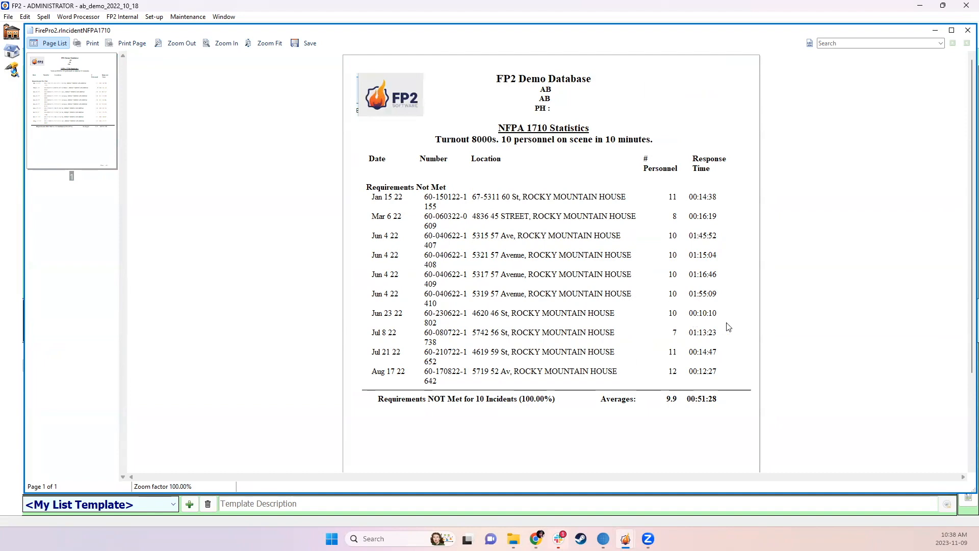
{"action": "left_click", "coordinate": [966, 32]}
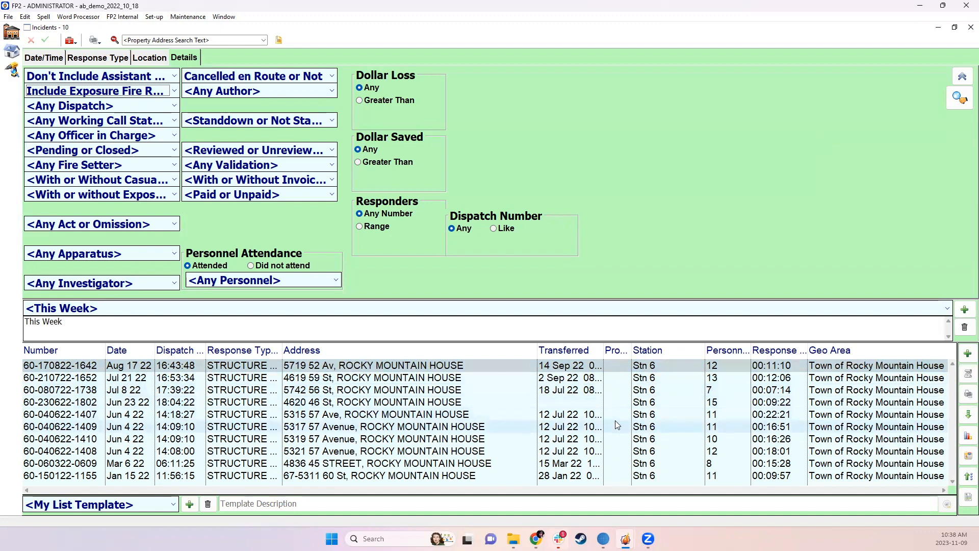
{"action": "left_click", "coordinate": [966, 398]}
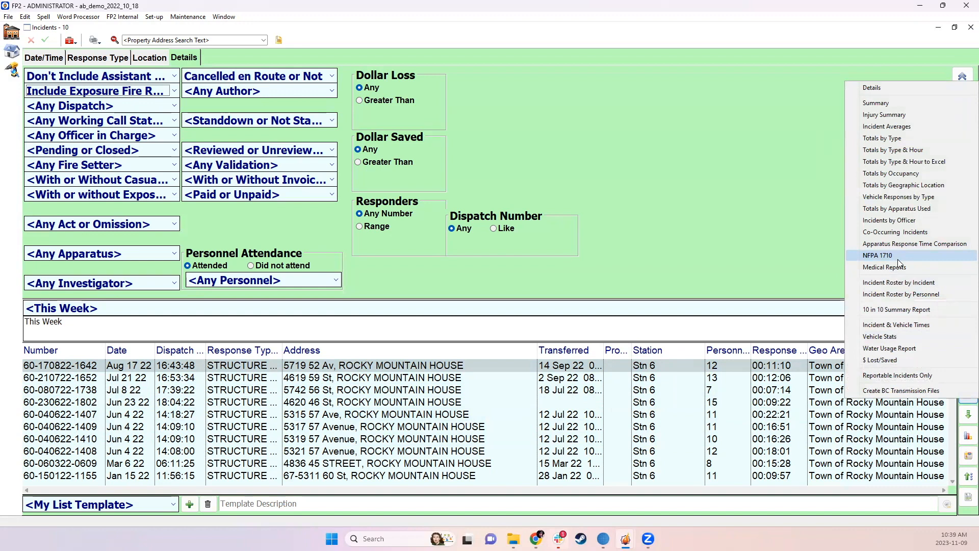
{"action": "left_click", "coordinate": [824, 200]}
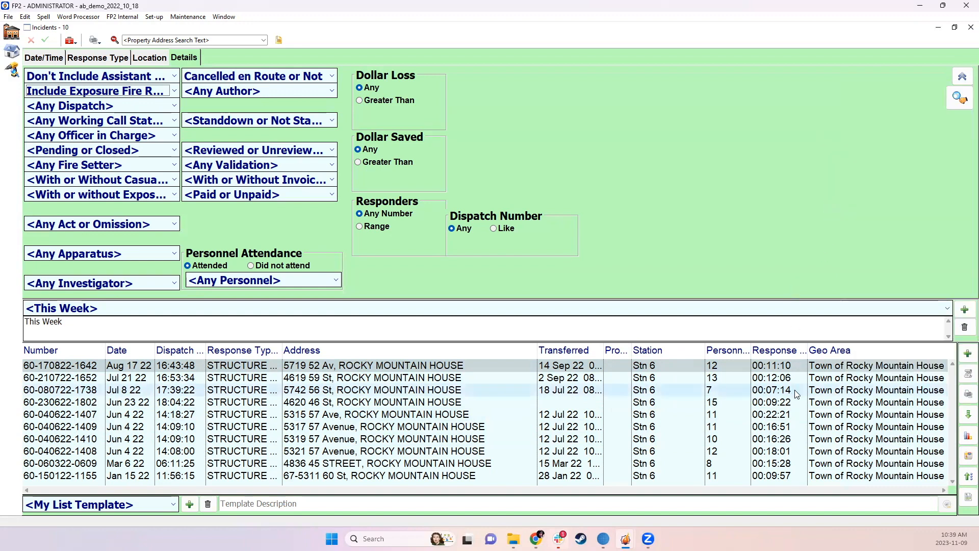
{"action": "left_click", "coordinate": [817, 370]}
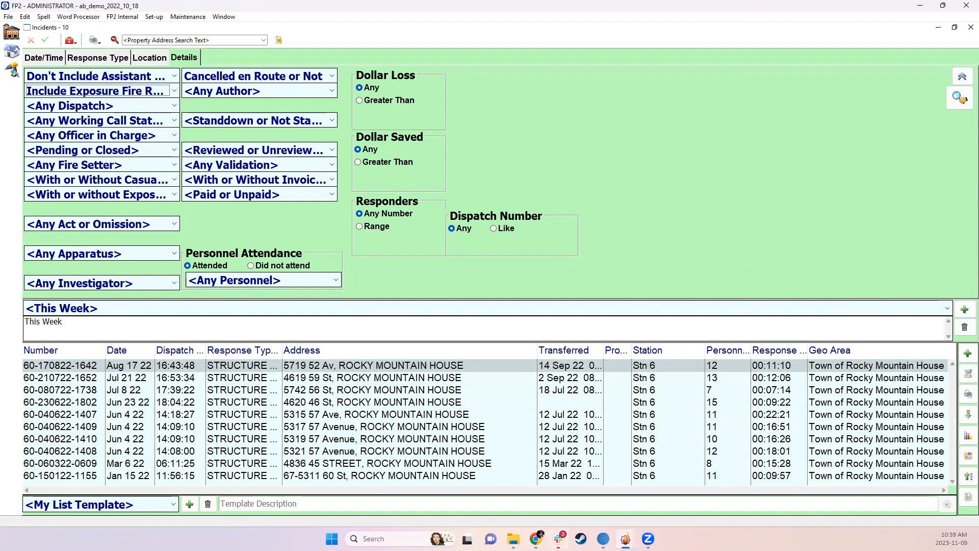
Preview the Incident Averages report for all listed incidents, without subtotals by station
{"action": "left_click", "coordinate": [967, 395]}
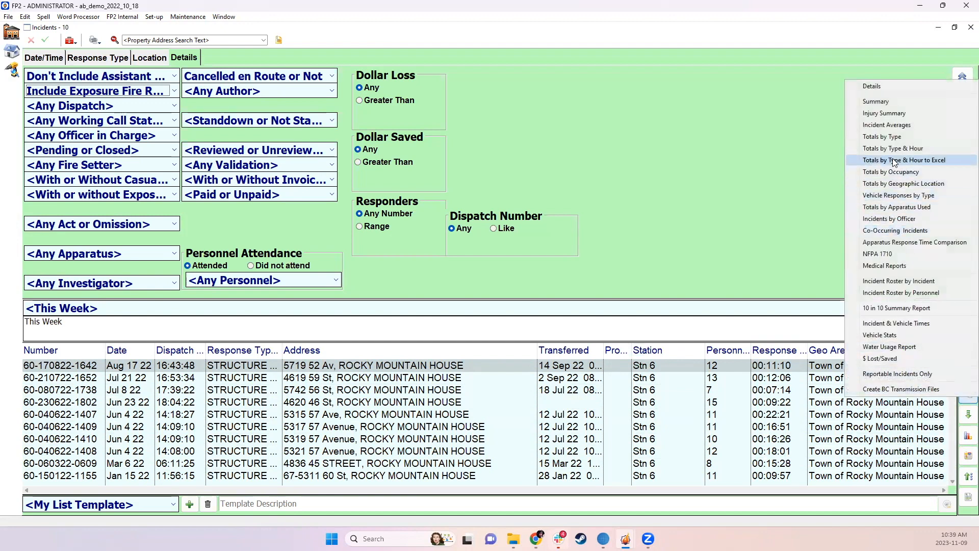
{"action": "left_click", "coordinate": [888, 126]}
{"action": "left_click", "coordinate": [422, 101]}
{"action": "left_click", "coordinate": [603, 127]}
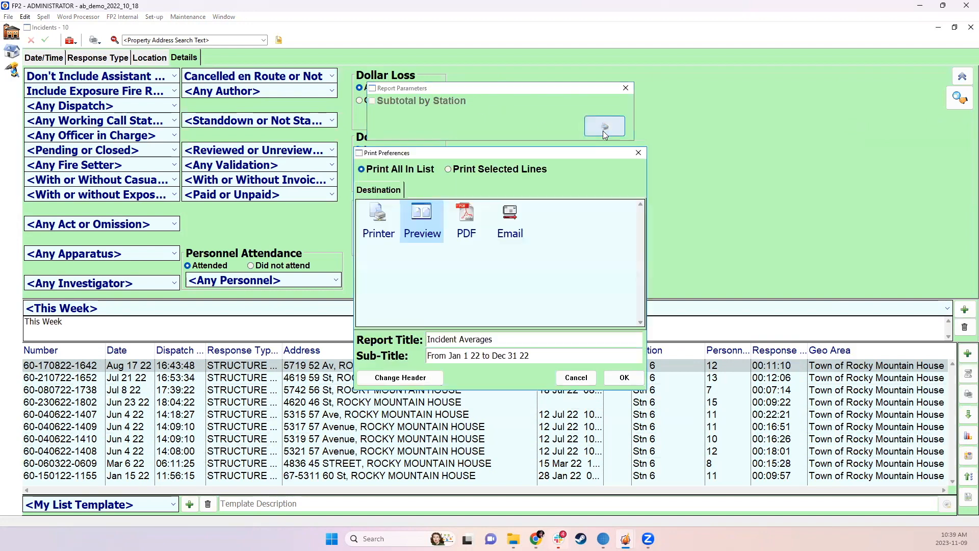
{"action": "left_click", "coordinate": [624, 377]}
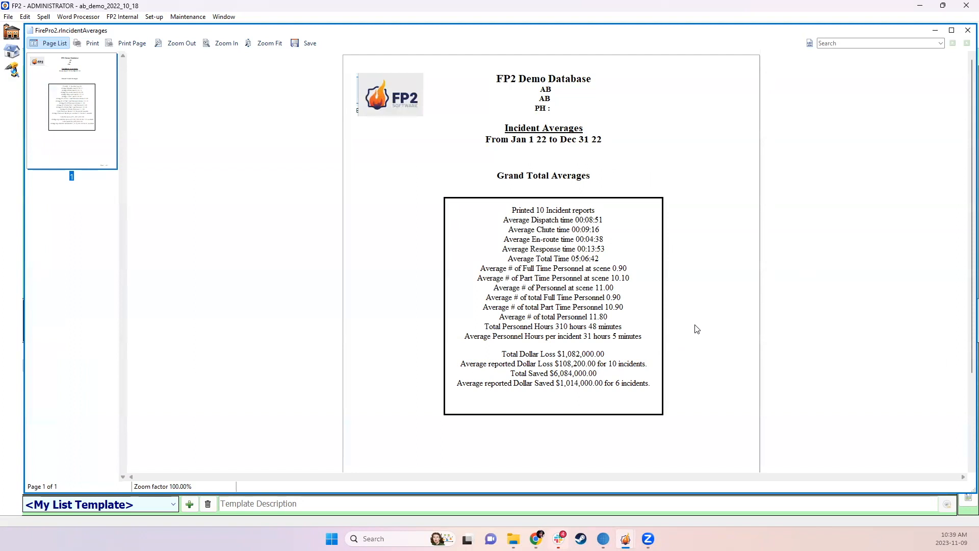
Examine the average dispatch, chute and en-route times in the Incident Averages report, and close it
{"action": "left_click_drag", "start_coordinate": [506, 218], "coordinate": [619, 216]}
{"action": "left_click", "coordinate": [614, 221]}
{"action": "left_click_drag", "start_coordinate": [515, 229], "coordinate": [622, 241]}
{"action": "left_click", "coordinate": [623, 243]}
{"action": "mouse_move", "coordinate": [601, 220]}
{"action": "left_mouse_down"}
{"action": "mouse_move", "coordinate": [560, 220]}
{"action": "mouse_move", "coordinate": [612, 219]}
{"action": "left_mouse_up"}
{"action": "left_click", "coordinate": [571, 220]}
{"action": "left_click", "coordinate": [612, 221]}
{"action": "left_click", "coordinate": [967, 31]}
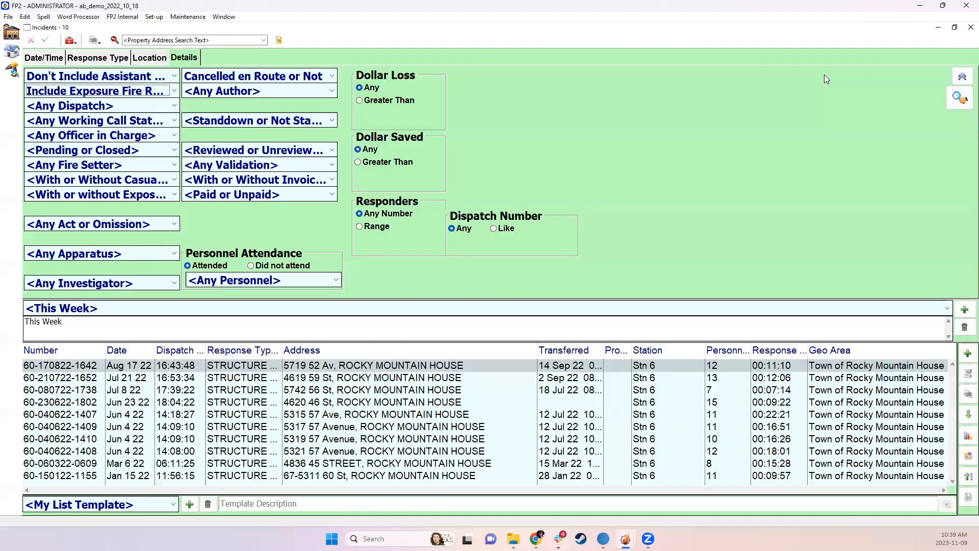
Add the Dispatch time column to the incident list, widened to show full values, and sort the list by it
{"action": "right_click", "coordinate": [679, 352]}
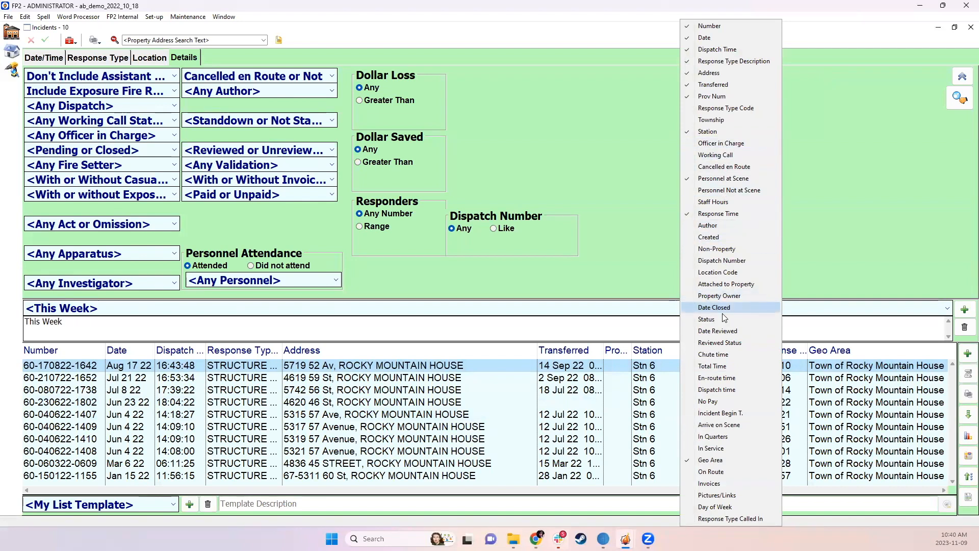
{"action": "left_click", "coordinate": [718, 401]}
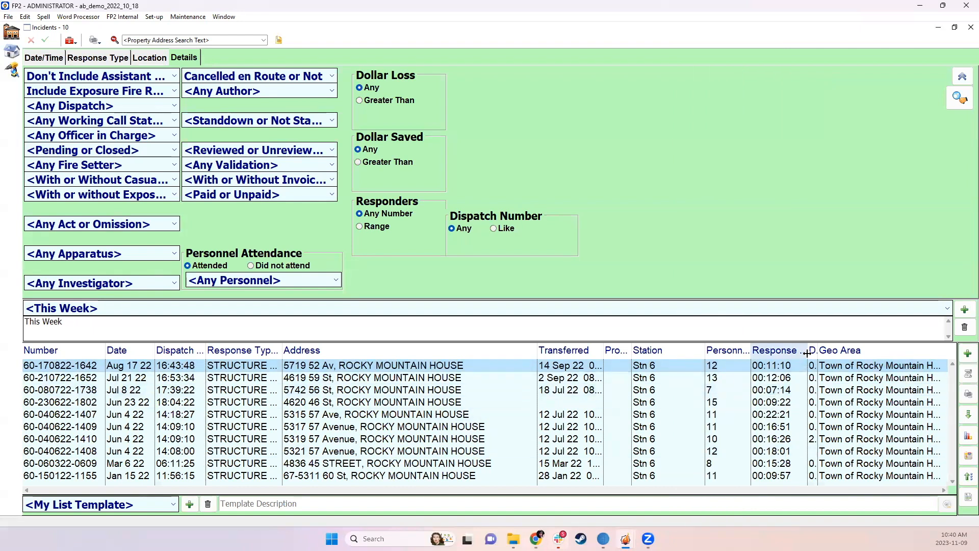
{"action": "left_click_drag", "start_coordinate": [817, 351], "coordinate": [896, 352]}
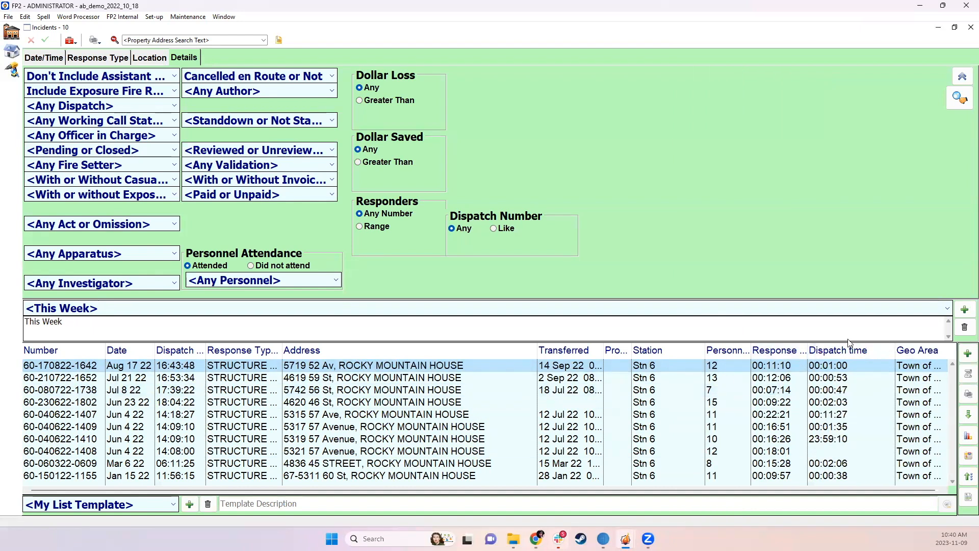
{"action": "left_click", "coordinate": [833, 352]}
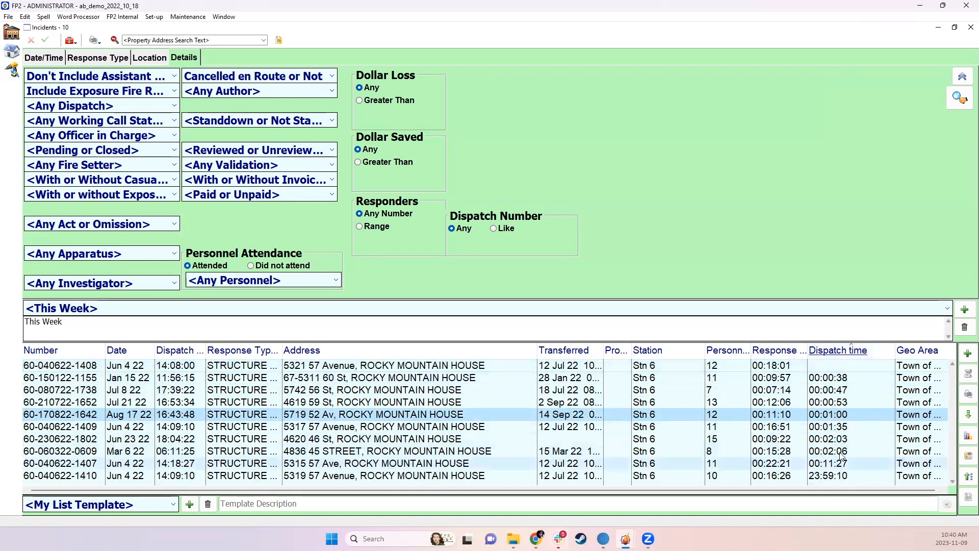
Open the incident with the 23:59:10 dispatch time and set its Dispatch Time to 14:11:00
{"action": "left_click", "coordinate": [831, 479]}
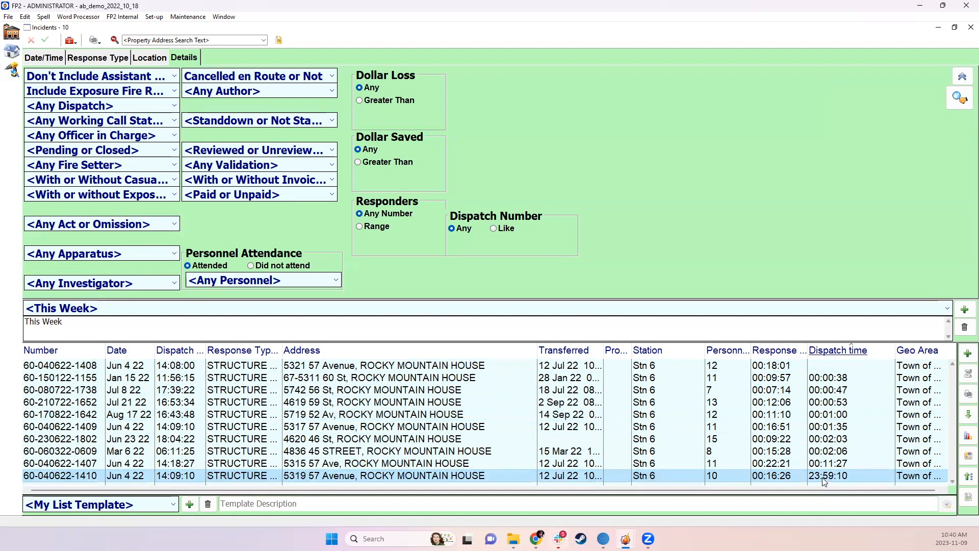
{"action": "double_click", "coordinate": [822, 477]}
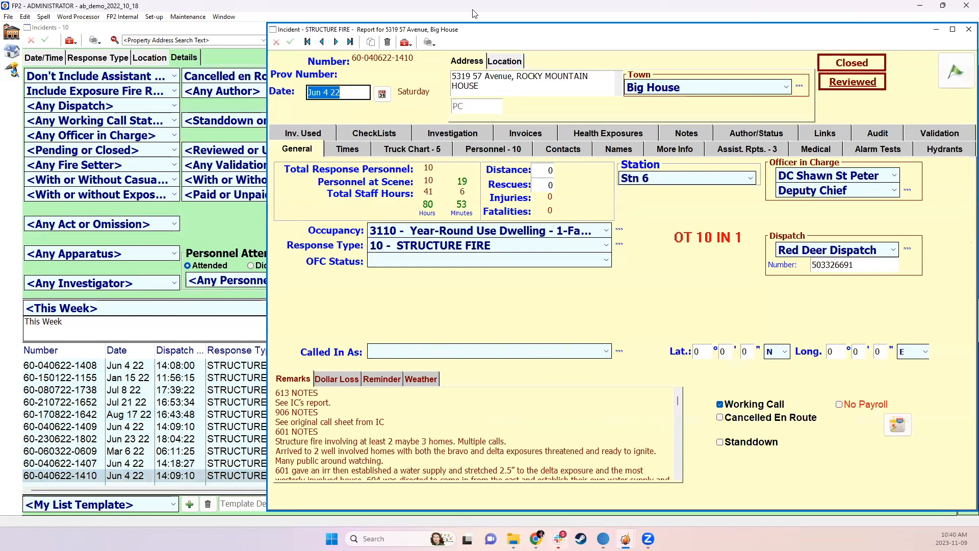
{"action": "left_click", "coordinate": [362, 152]}
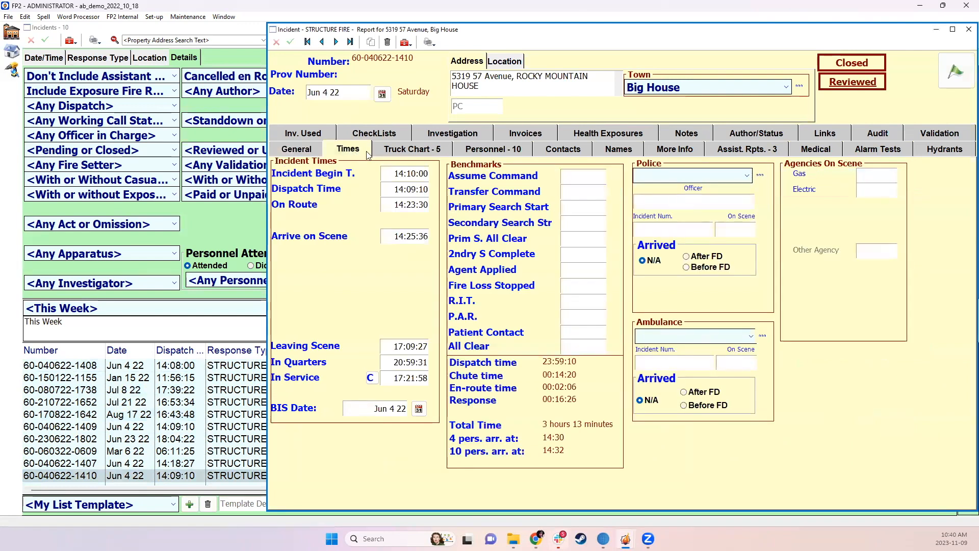
{"action": "left_click", "coordinate": [388, 189]}
{"action": "left_click", "coordinate": [406, 189]}
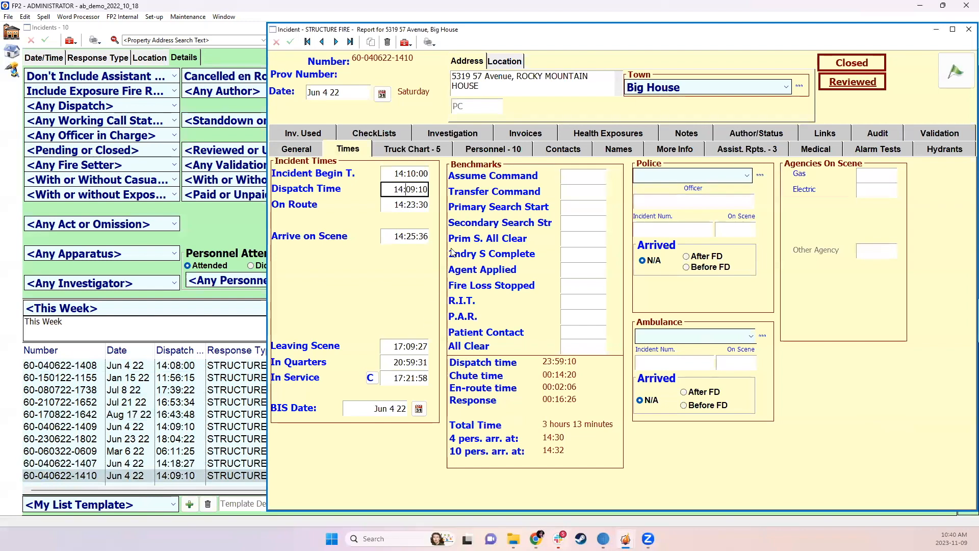
{"action": "left_click_drag", "start_coordinate": [393, 189], "coordinate": [442, 190]}
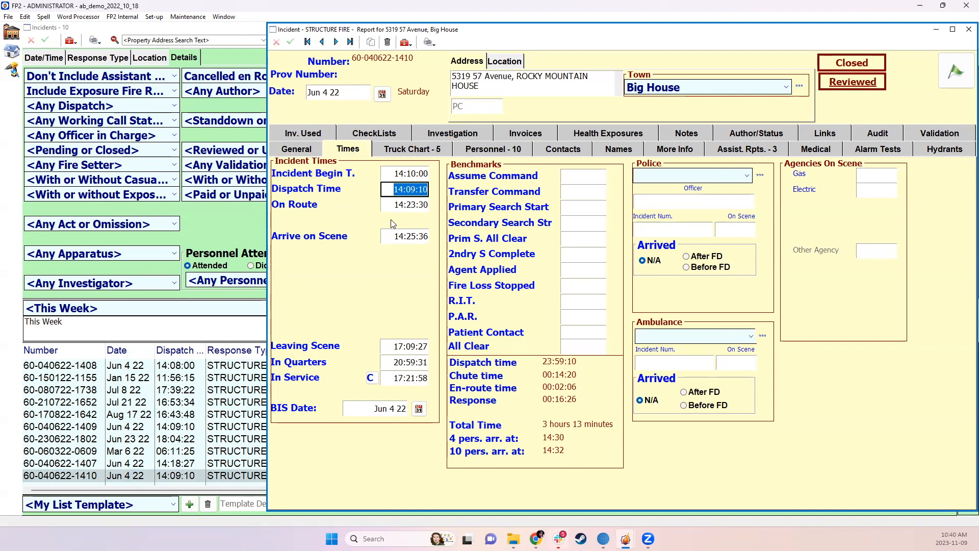
{"action": "type", "text": "14"}
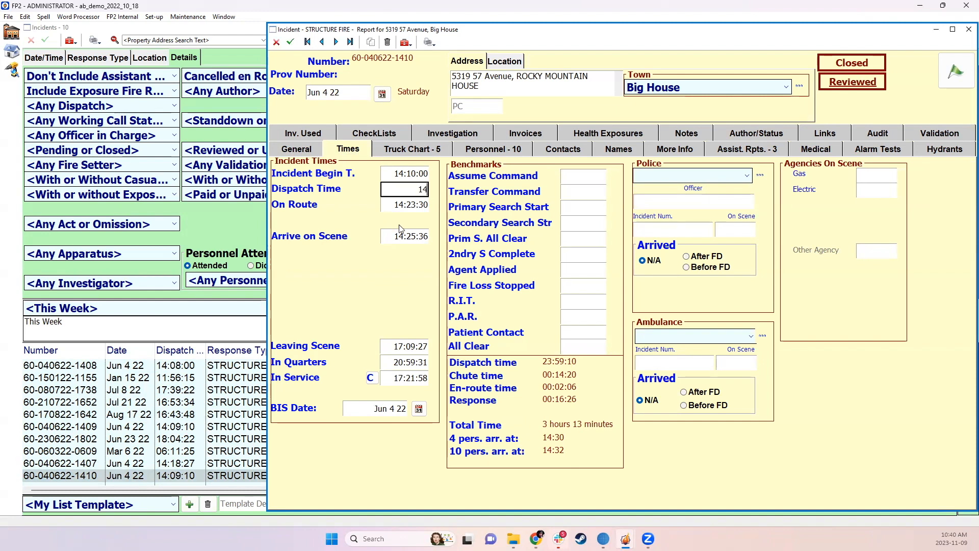
{"action": "type", "text": ":11"}
{"action": "key", "text": "Return"}
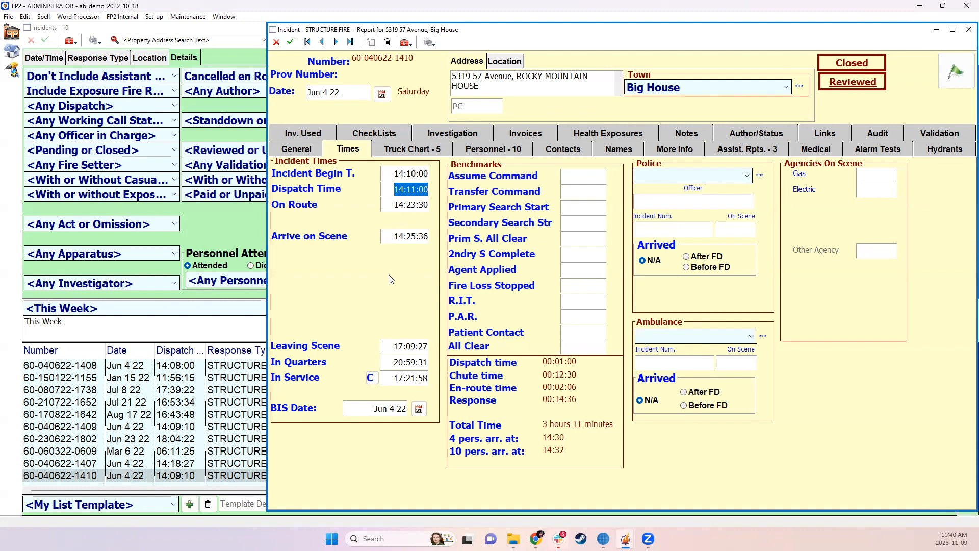
Save the corrected incident without sending it to the OFC, close it, and rerun the incident search
{"action": "left_click", "coordinate": [290, 42]}
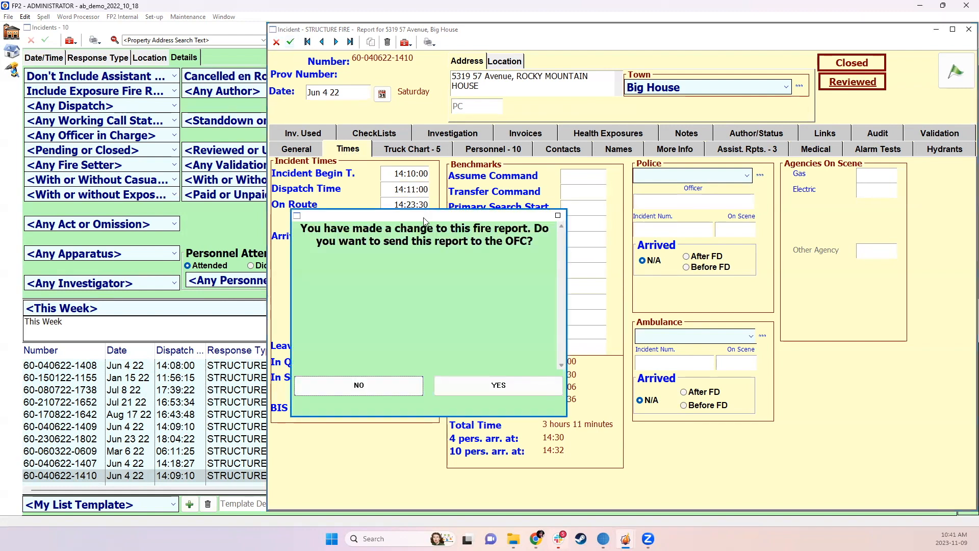
{"action": "left_click", "coordinate": [419, 386]}
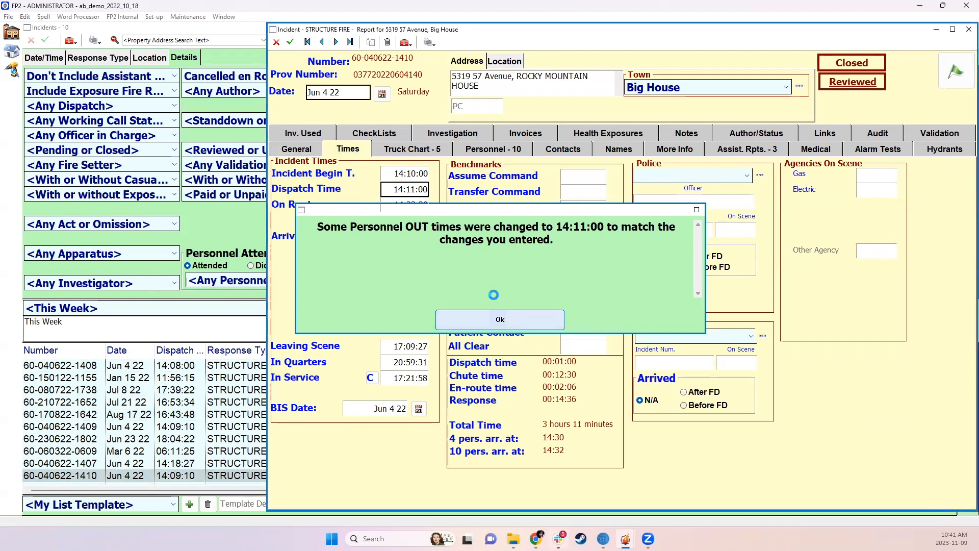
{"action": "left_click", "coordinate": [520, 319]}
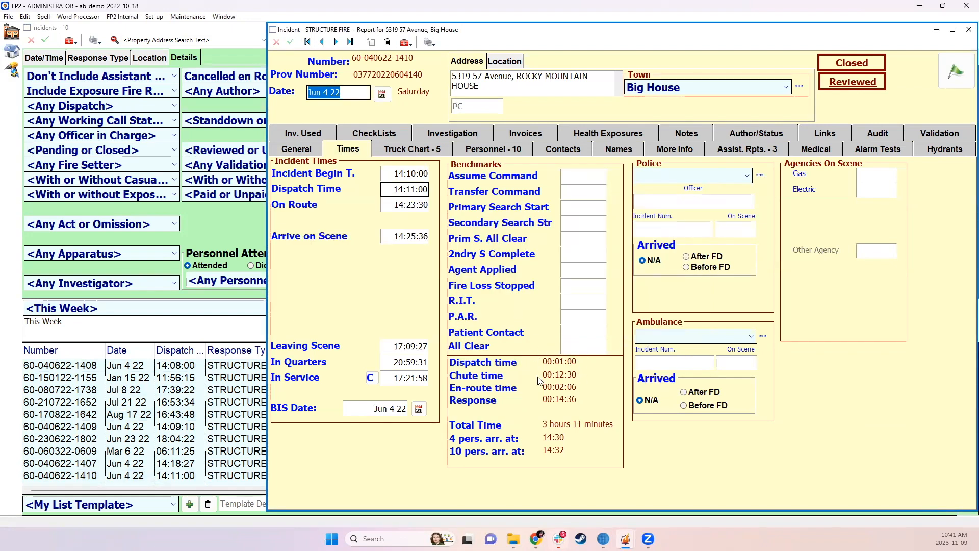
{"action": "left_click", "coordinate": [967, 29]}
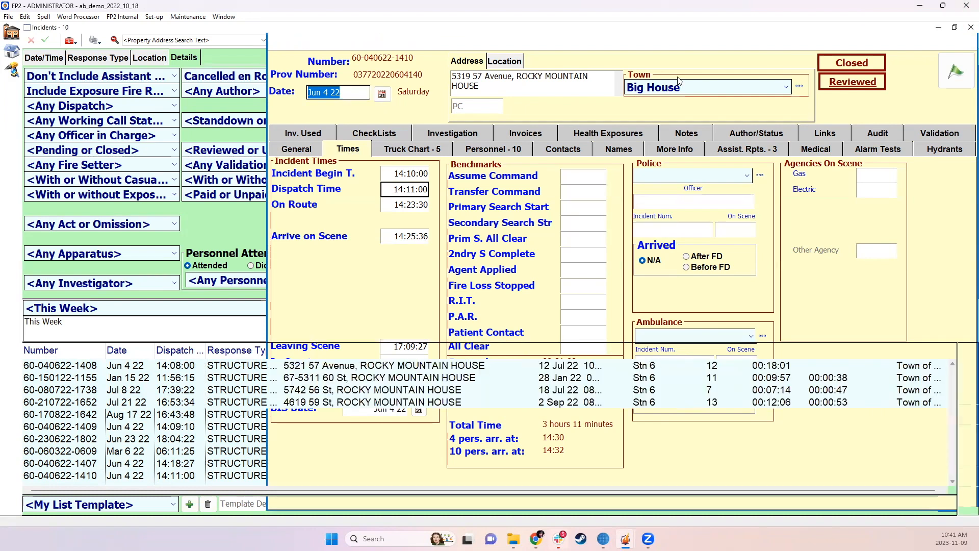
{"action": "left_click", "coordinate": [961, 98]}
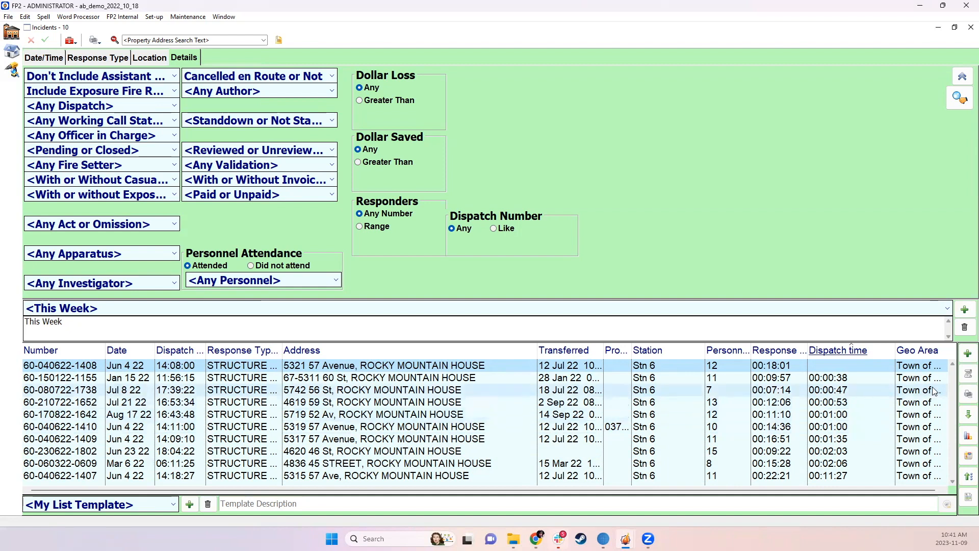
Preview the NFPA 1710 report with an 80-second turnout threshold, 10-minute on-scene threshold and 8 personnel required, and close it after reviewing
{"action": "left_click", "coordinate": [966, 396]}
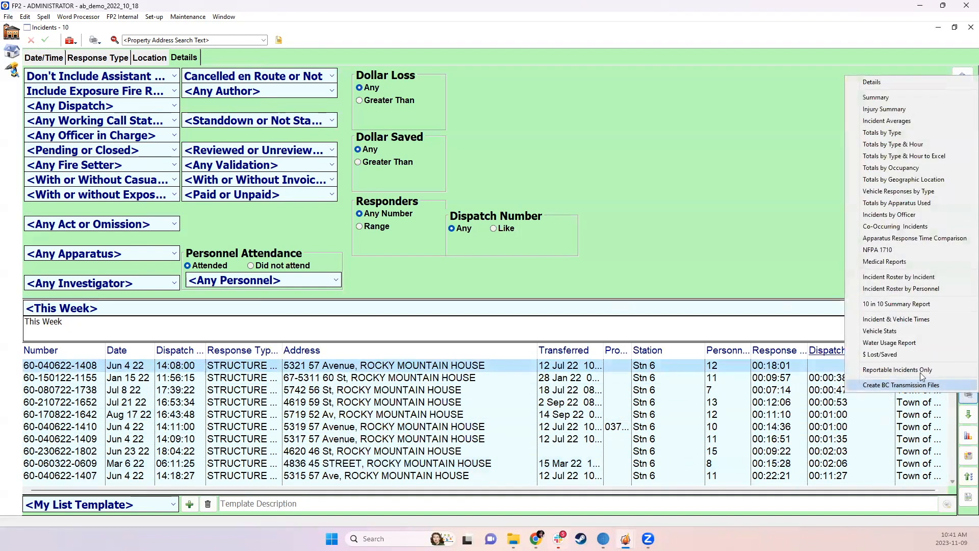
{"action": "left_click", "coordinate": [878, 250]}
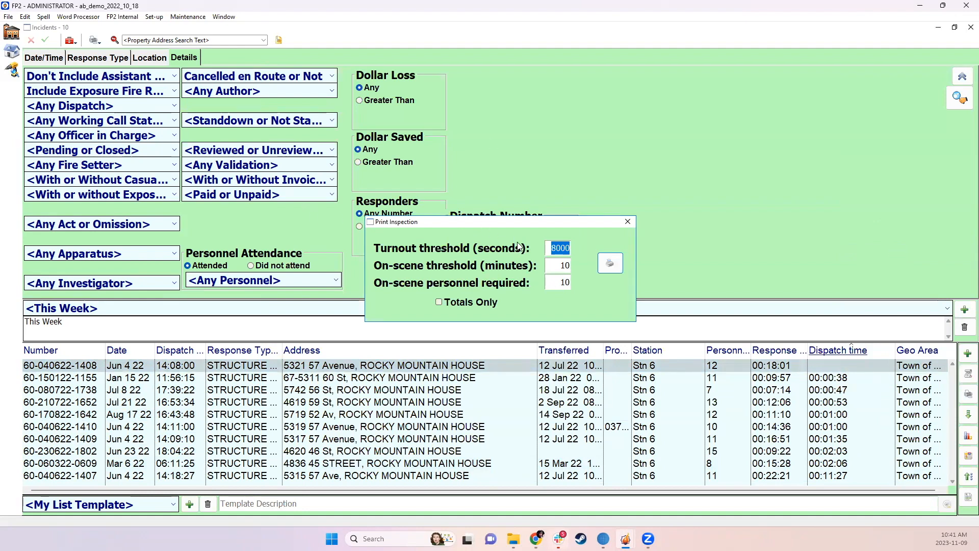
{"action": "type", "text": "80"}
{"action": "double_click", "coordinate": [551, 265]}
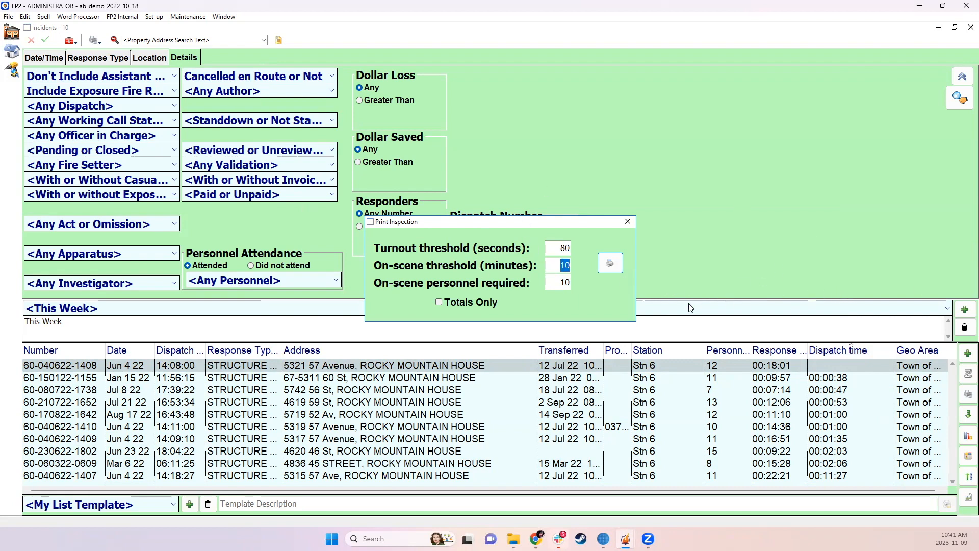
{"action": "type", "text": "10"}
{"action": "left_click_drag", "start_coordinate": [559, 282], "coordinate": [592, 281]}
{"action": "type", "text": "8"}
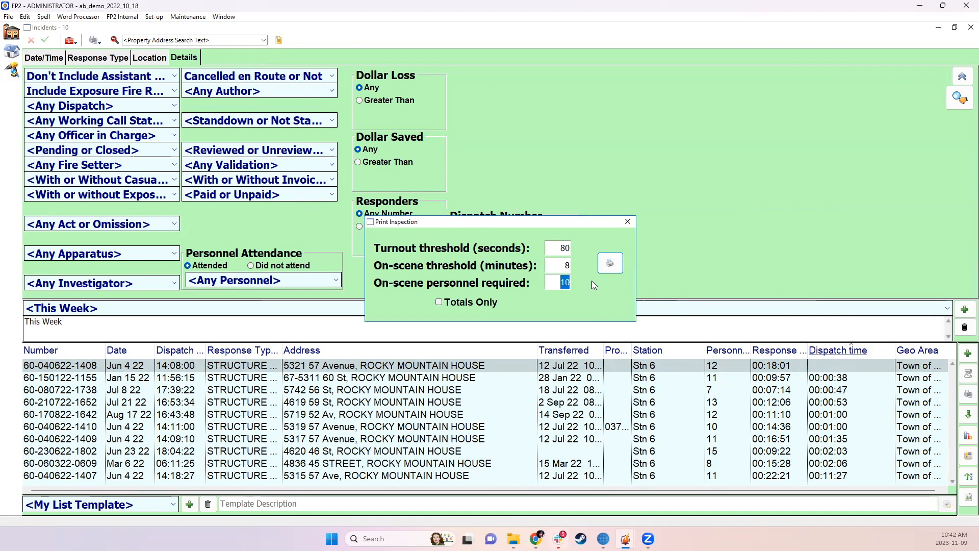
{"action": "left_click_drag", "start_coordinate": [562, 265], "coordinate": [585, 270]}
{"action": "type", "text": "10"}
{"action": "left_click", "coordinate": [610, 263]}
{"action": "left_click", "coordinate": [629, 383]}
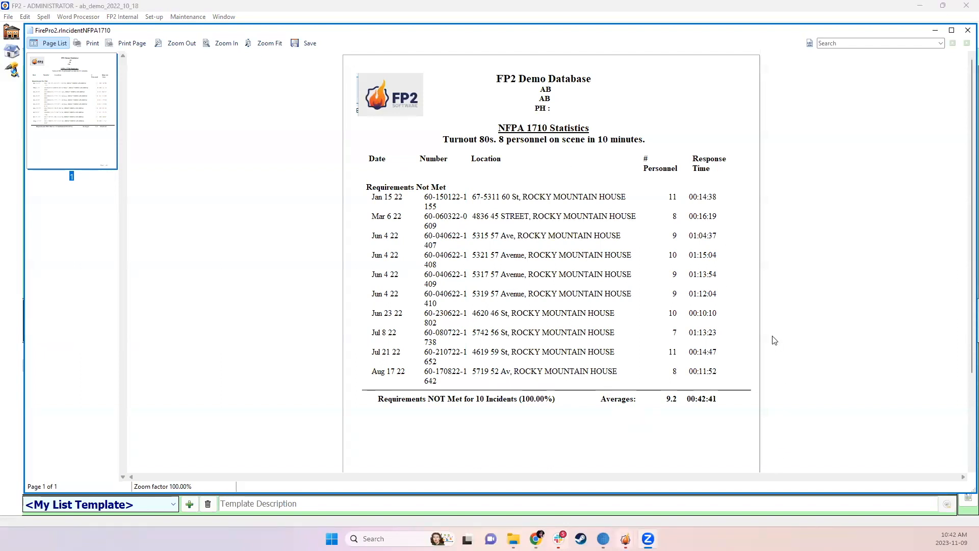
{"action": "scroll", "coordinate": [771, 339], "scroll_direction": "down", "scroll_amount": 1}
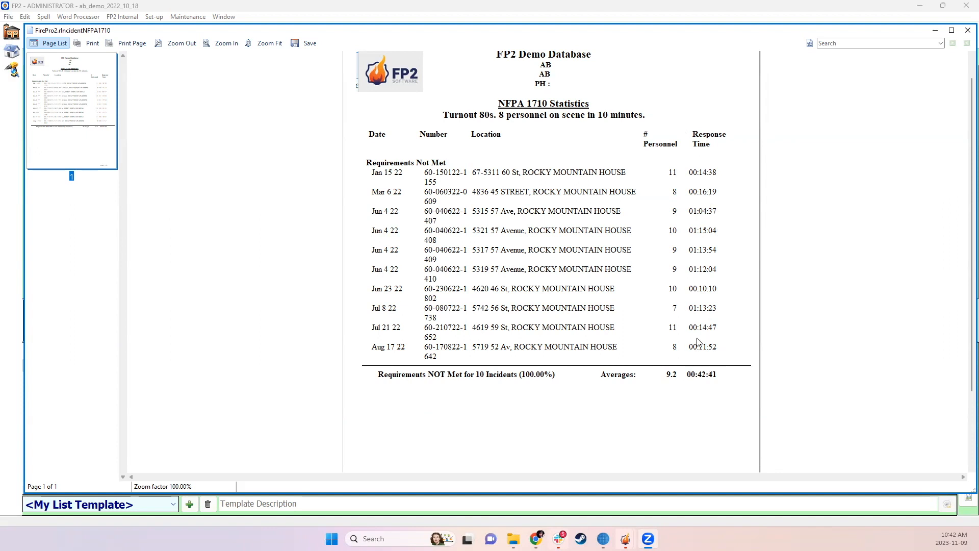
{"action": "left_click", "coordinate": [967, 31]}
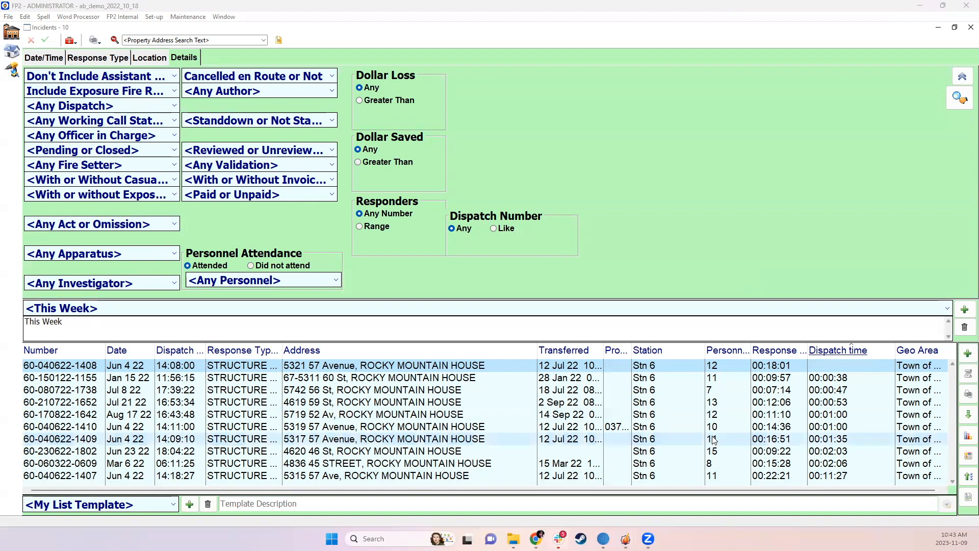
Start the Apparatus Response Time Comparison report and widen the Sub Category column in its apparatus selection list
{"action": "left_click", "coordinate": [967, 394]}
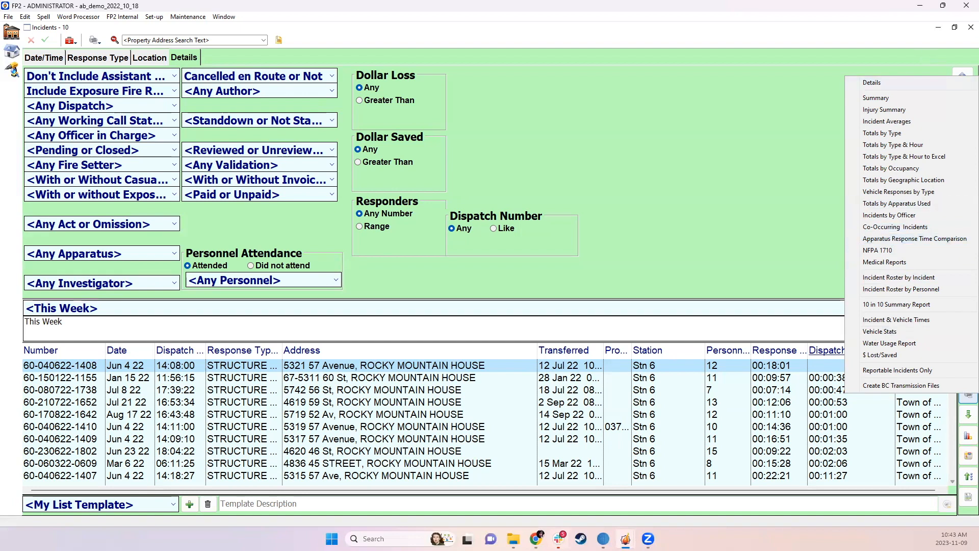
{"action": "key", "text": "alt+Tab"}
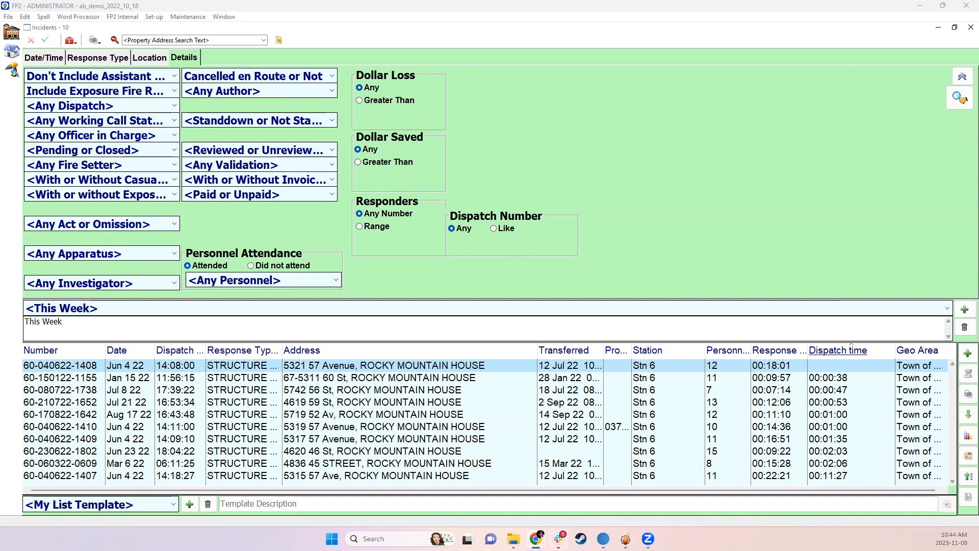
{"action": "left_click", "coordinate": [968, 394]}
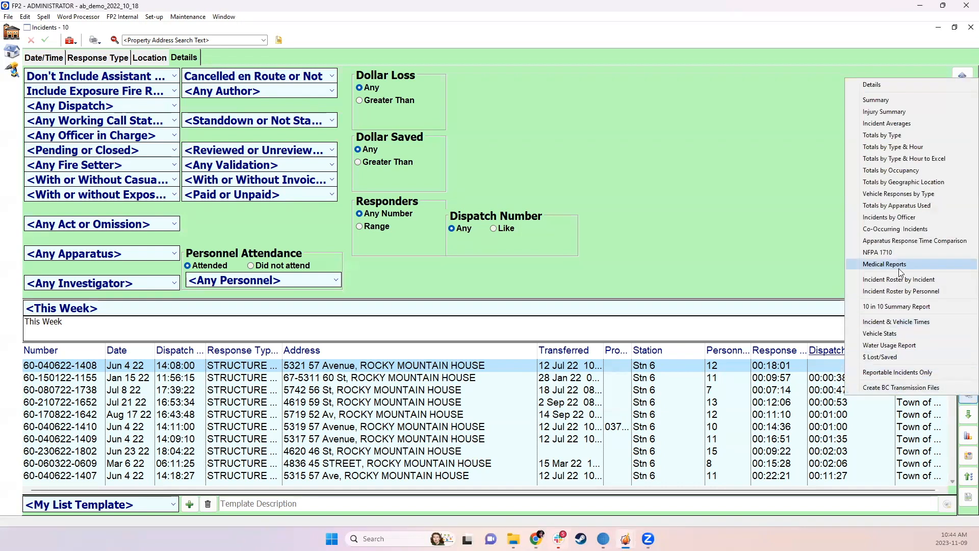
{"action": "left_click", "coordinate": [898, 243]}
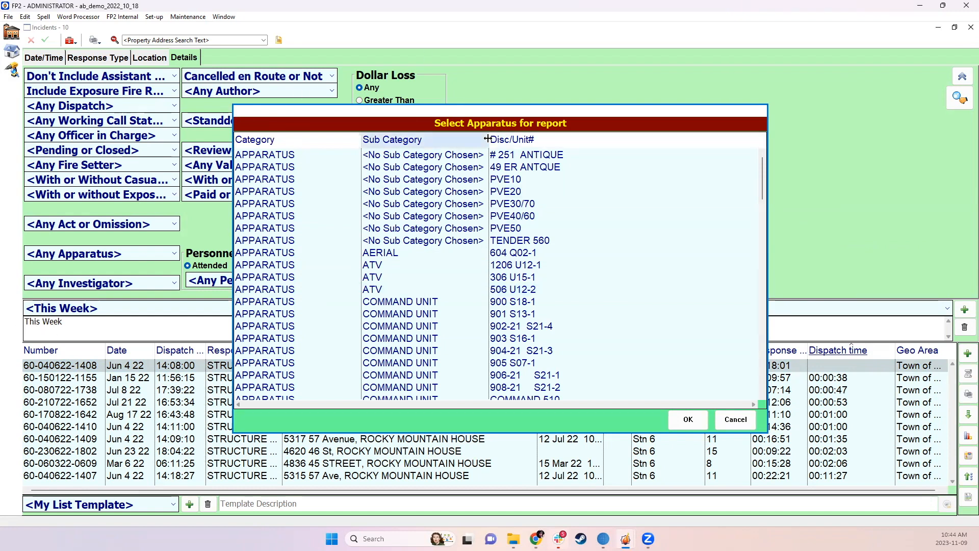
{"action": "left_click_drag", "start_coordinate": [488, 141], "coordinate": [575, 140]}
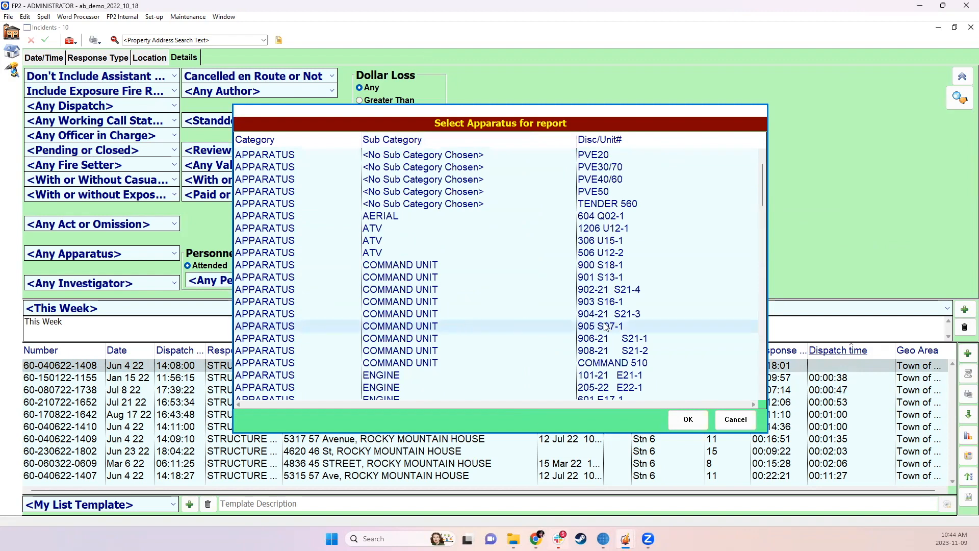
{"action": "scroll", "coordinate": [560, 320], "scroll_direction": "down", "scroll_amount": 4}
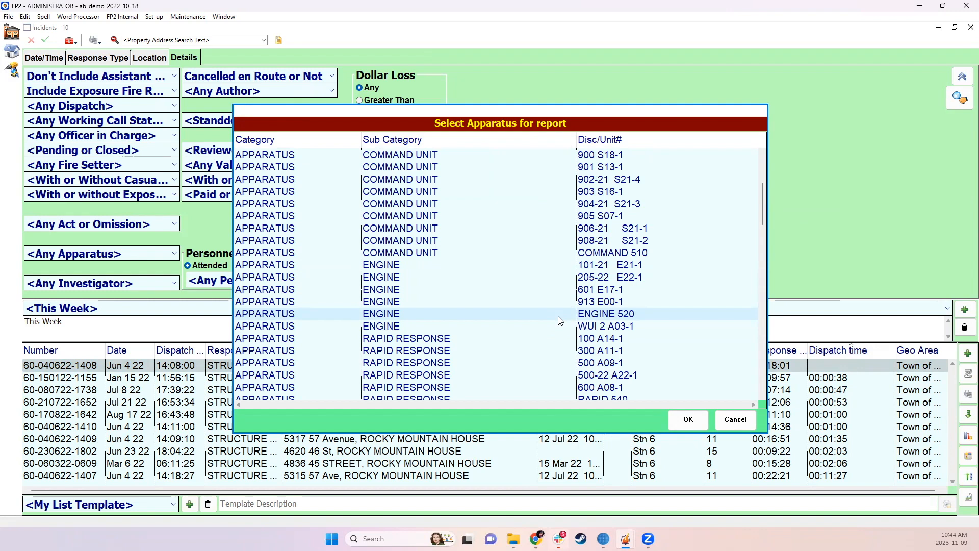
Select engines 101-21 E21-1 and 205-22 E22-1 plus rapid response units 100 A14-1, 500 A09-1, 600 A08-1 and RAPID 550 for the report
{"action": "left_click", "coordinate": [459, 265]}
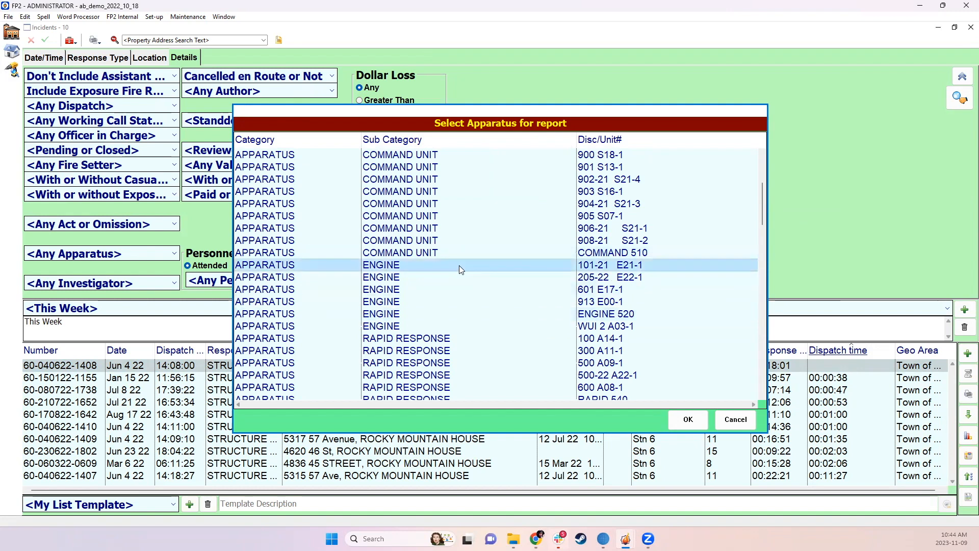
{"action": "left_click", "coordinate": [388, 289]}
{"action": "left_click", "coordinate": [392, 302]}
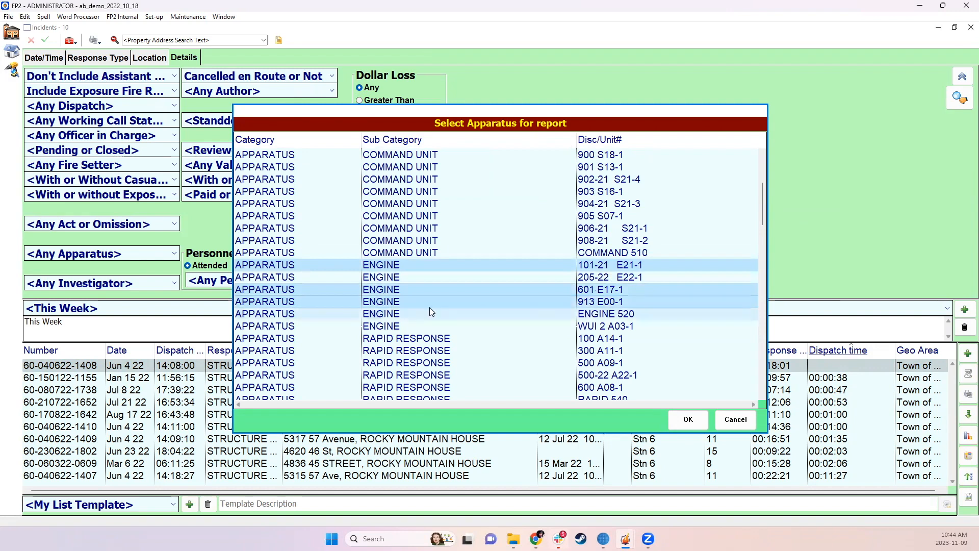
{"action": "left_click", "coordinate": [378, 277], "text": "shift"}
{"action": "scroll", "coordinate": [459, 255], "scroll_direction": "down", "scroll_amount": 5}
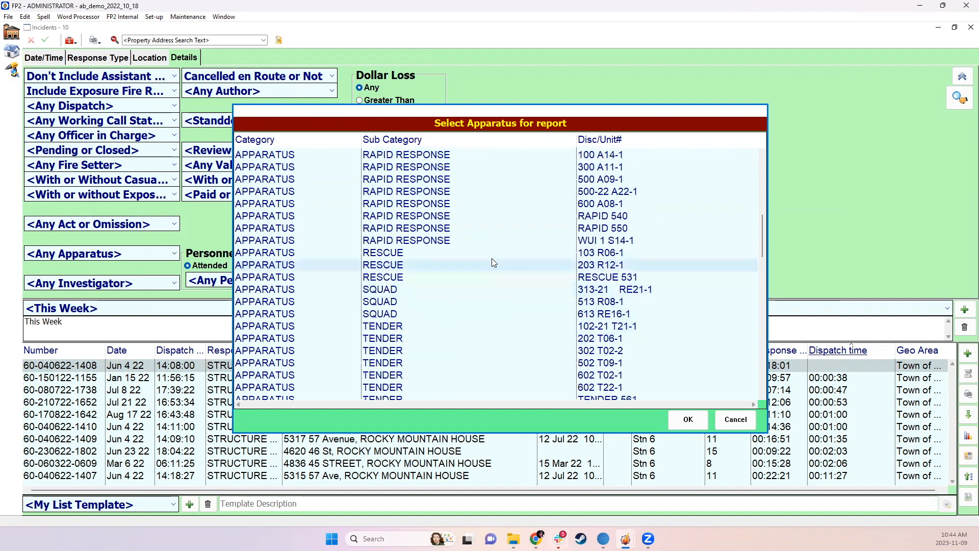
{"action": "scroll", "coordinate": [469, 234], "scroll_direction": "up", "scroll_amount": 2}
{"action": "left_click", "coordinate": [461, 228], "text": "ctrl"}
{"action": "left_click", "coordinate": [464, 252], "text": "ctrl"}
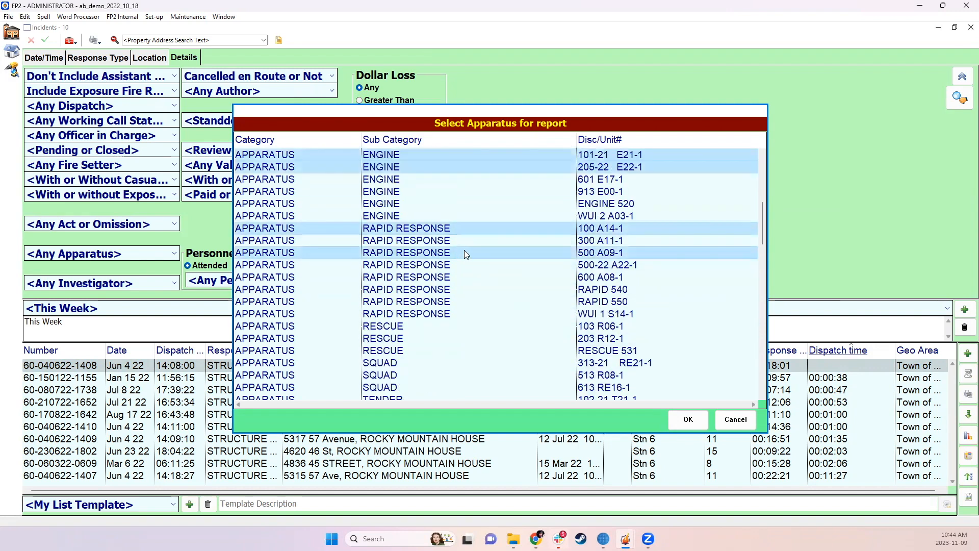
{"action": "left_click", "coordinate": [489, 278], "text": "ctrl"}
{"action": "left_click", "coordinate": [478, 301], "text": "ctrl"}
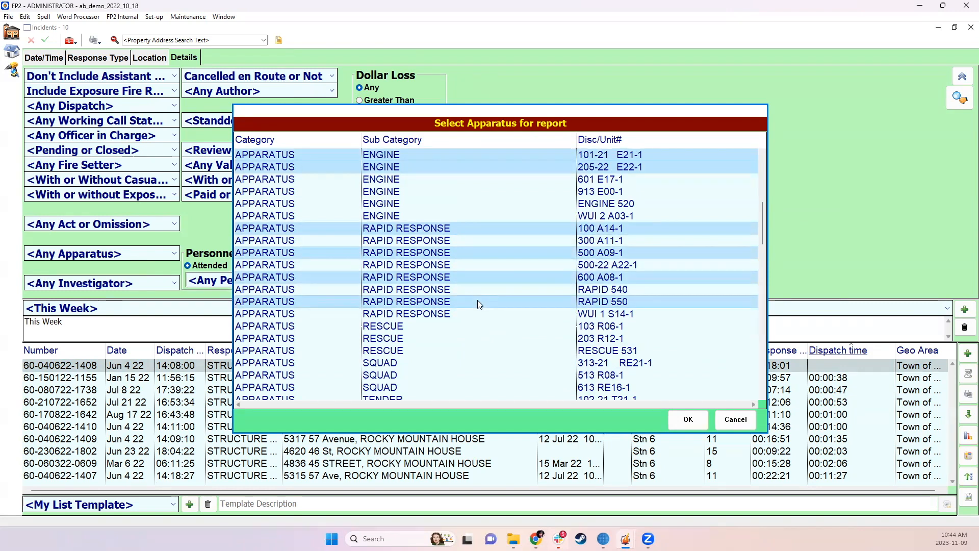
Check the apparatus selection and run the comparison report for the chosen engines and rapid response units
{"action": "scroll", "coordinate": [459, 345], "scroll_direction": "down", "scroll_amount": 3}
{"action": "scroll", "coordinate": [461, 345], "scroll_direction": "up", "scroll_amount": 10}
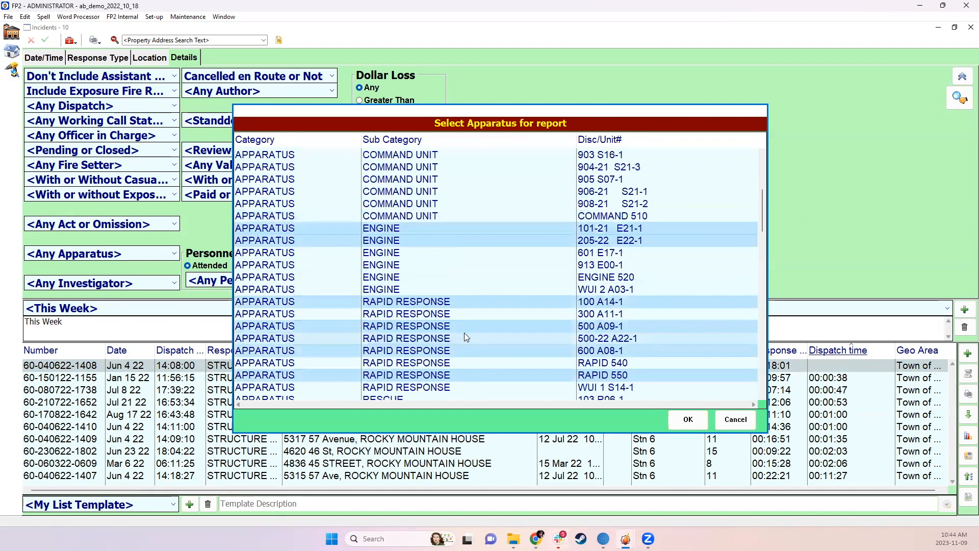
{"action": "scroll", "coordinate": [480, 294], "scroll_direction": "down", "scroll_amount": 4}
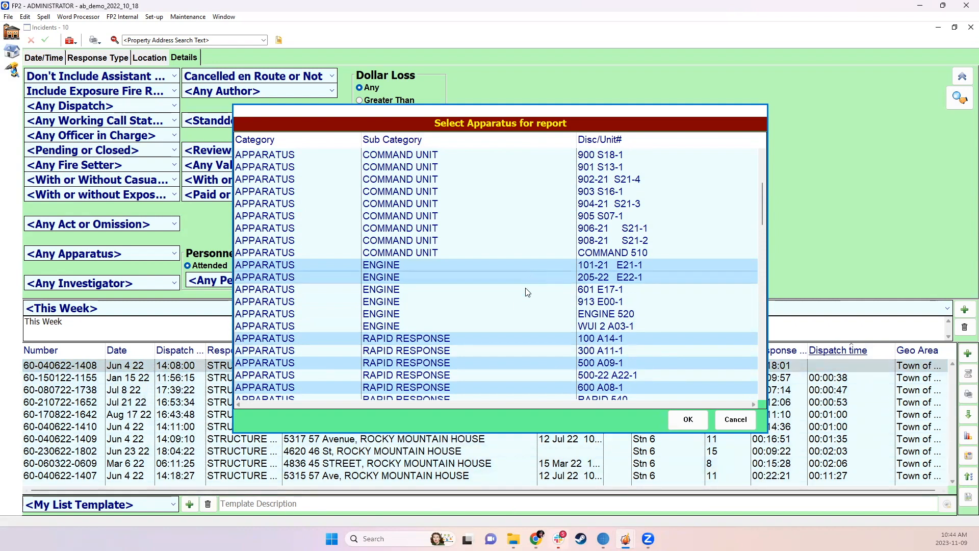
{"action": "left_click", "coordinate": [699, 426]}
{"action": "left_click", "coordinate": [624, 377]}
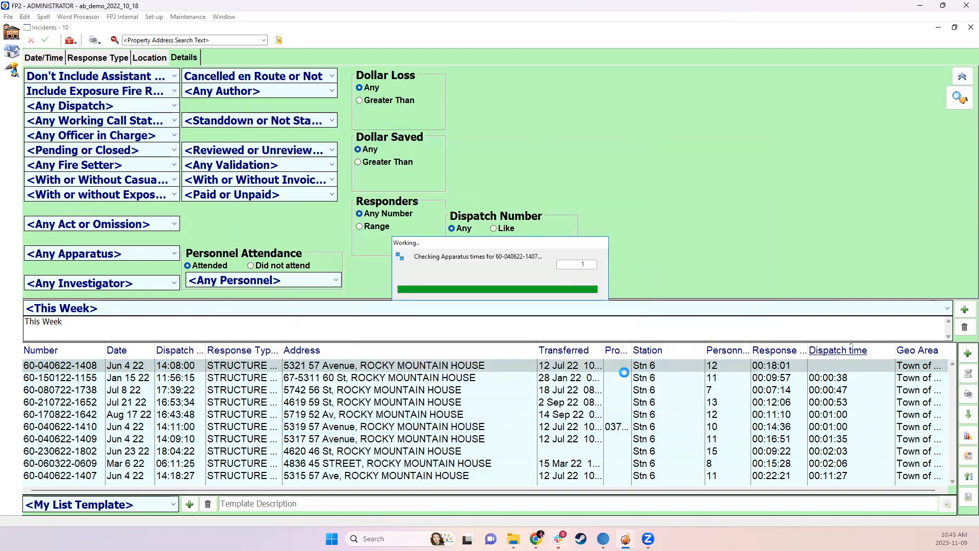
Try to run the Apparatus Response Time Comparison report without choosing any apparatus
{"action": "left_click", "coordinate": [968, 394]}
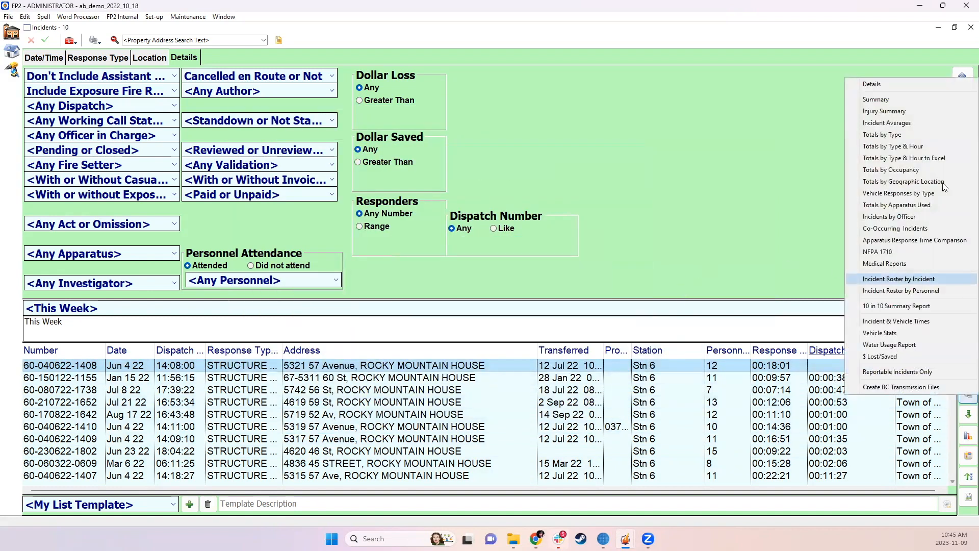
{"action": "left_click", "coordinate": [900, 240]}
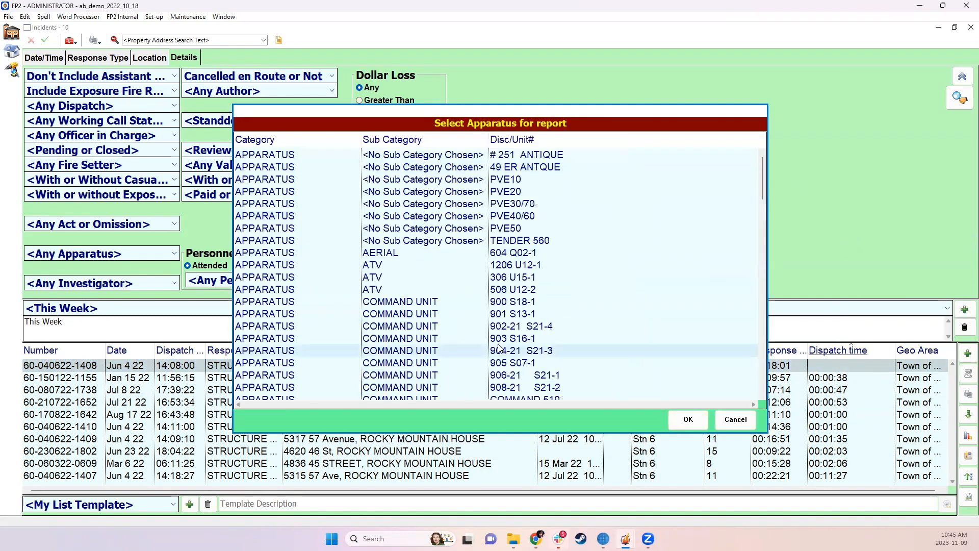
{"action": "left_click", "coordinate": [689, 418]}
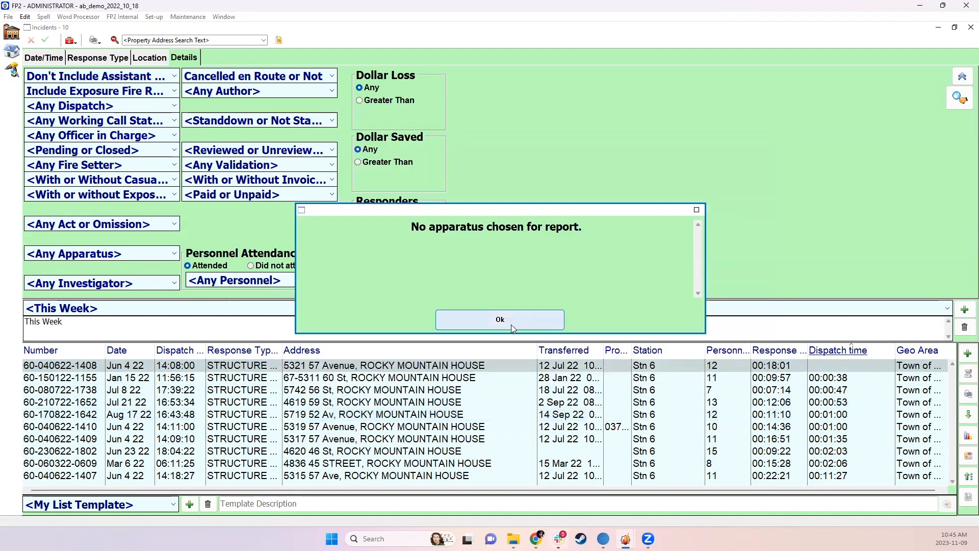
{"action": "left_click", "coordinate": [511, 325]}
Preview the Apparatus Response Time Comparison report for the entire apparatus list, including all incidents in the list
{"action": "left_click", "coordinate": [968, 395]}
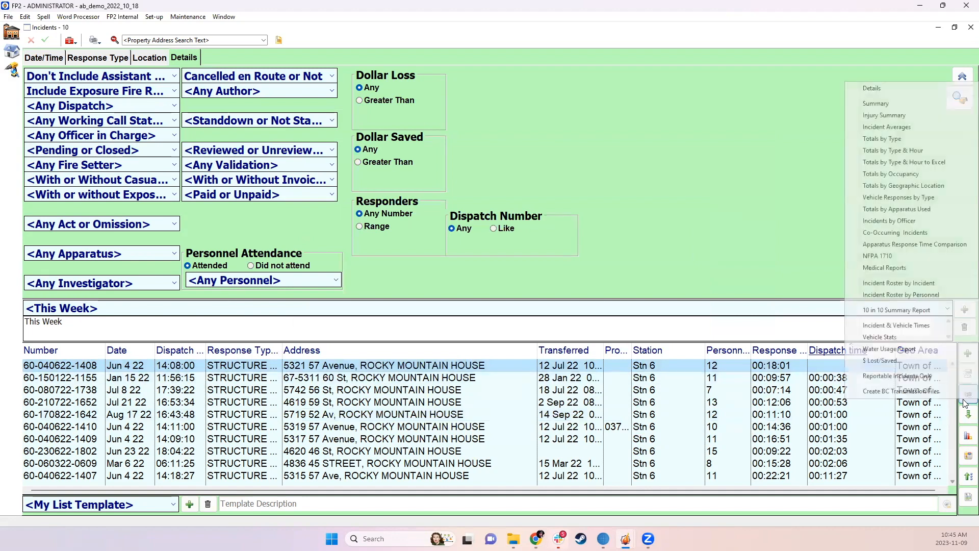
{"action": "left_click", "coordinate": [913, 246]}
{"action": "left_click", "coordinate": [496, 156]}
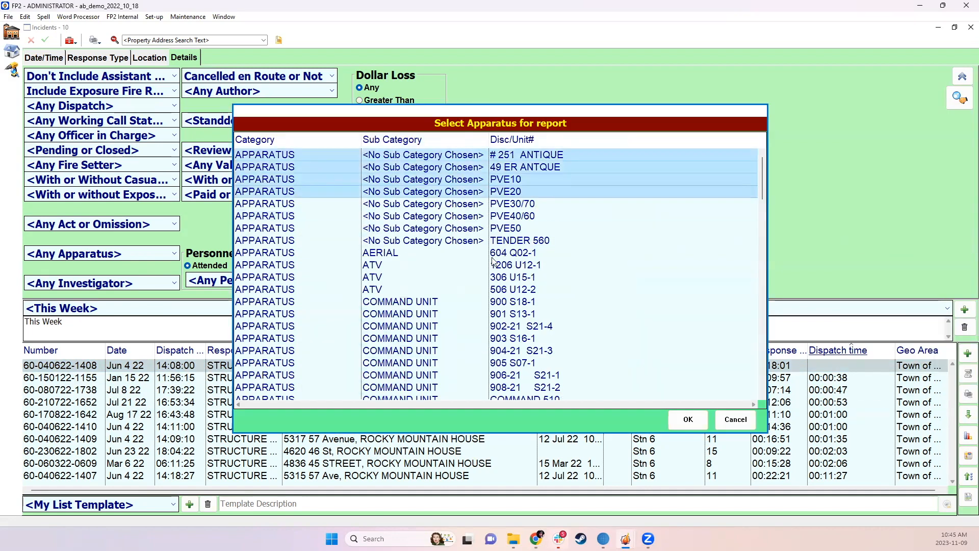
{"action": "key", "text": "shift+End"}
{"action": "left_click", "coordinate": [678, 424]}
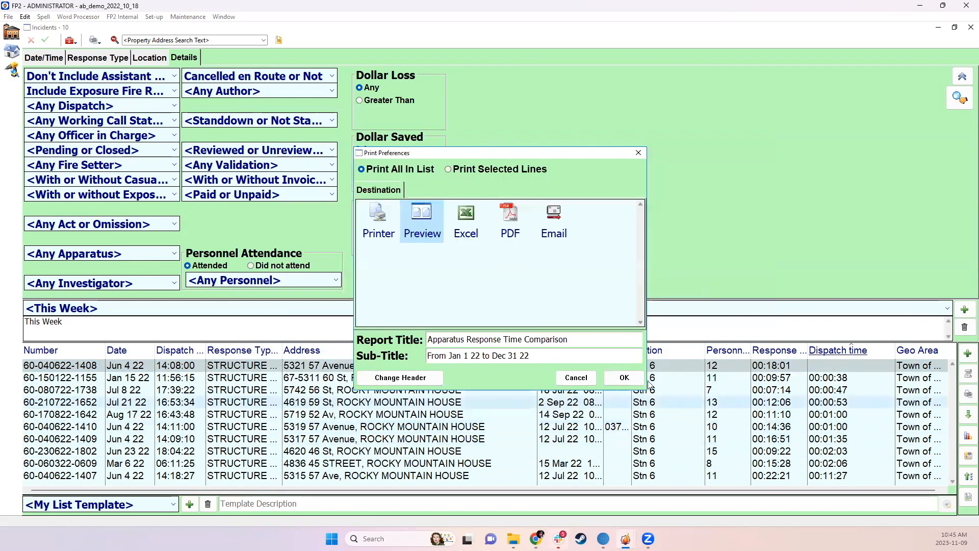
{"action": "left_click", "coordinate": [625, 378]}
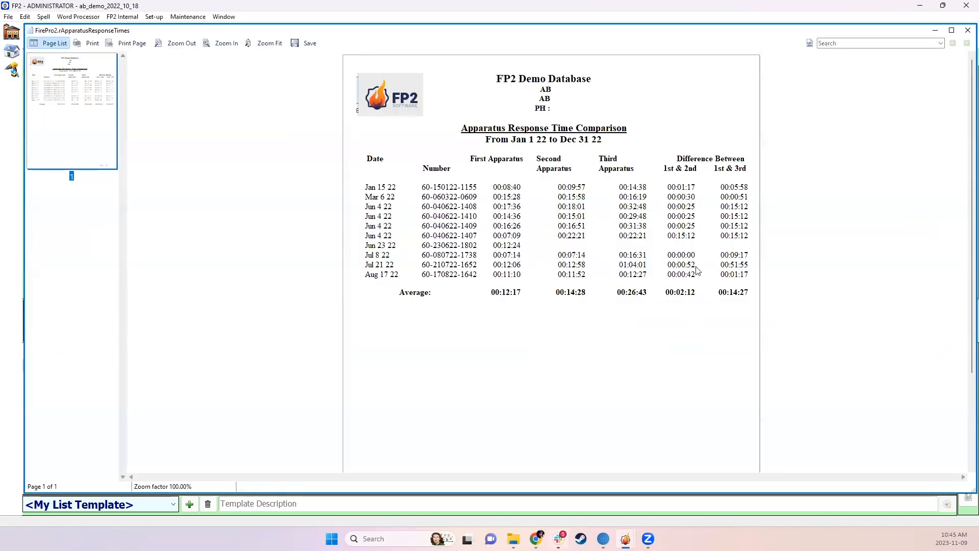
Review the first, second and third apparatus times and their differences in the previewed report, and close it
{"action": "scroll", "coordinate": [711, 306], "scroll_direction": "down", "scroll_amount": 1}
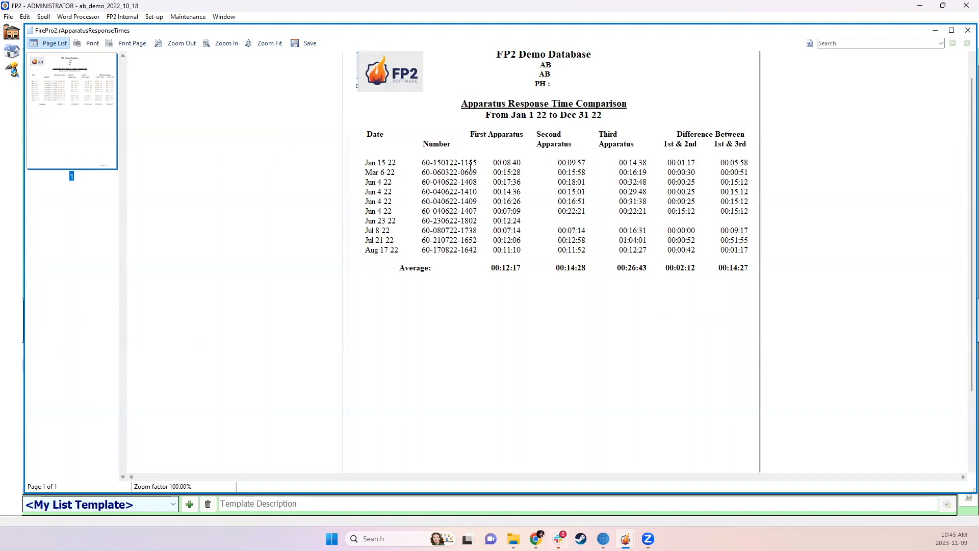
{"action": "left_click", "coordinate": [495, 162]}
{"action": "left_click", "coordinate": [560, 163]}
{"action": "left_click", "coordinate": [627, 164]}
{"action": "left_click_drag", "start_coordinate": [470, 134], "coordinate": [636, 149]}
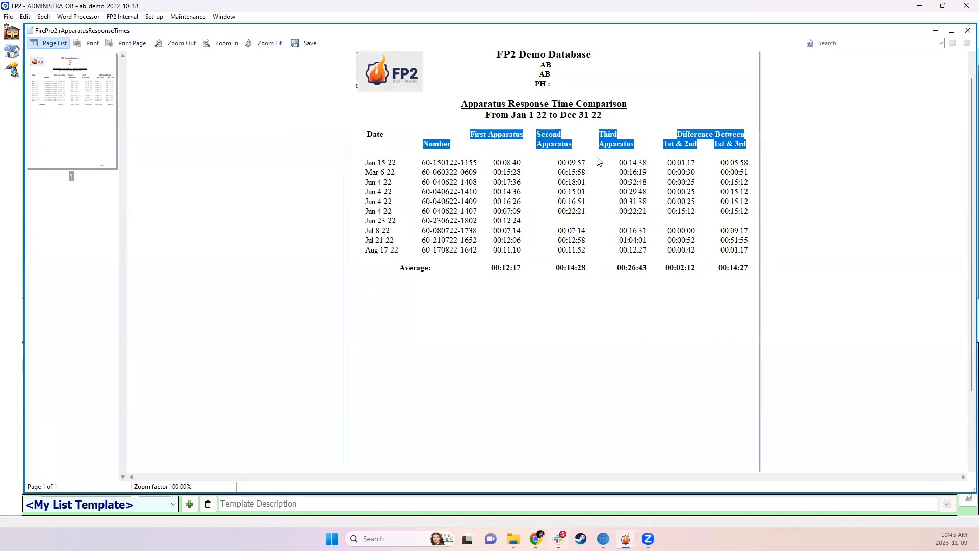
{"action": "left_click", "coordinate": [535, 125]}
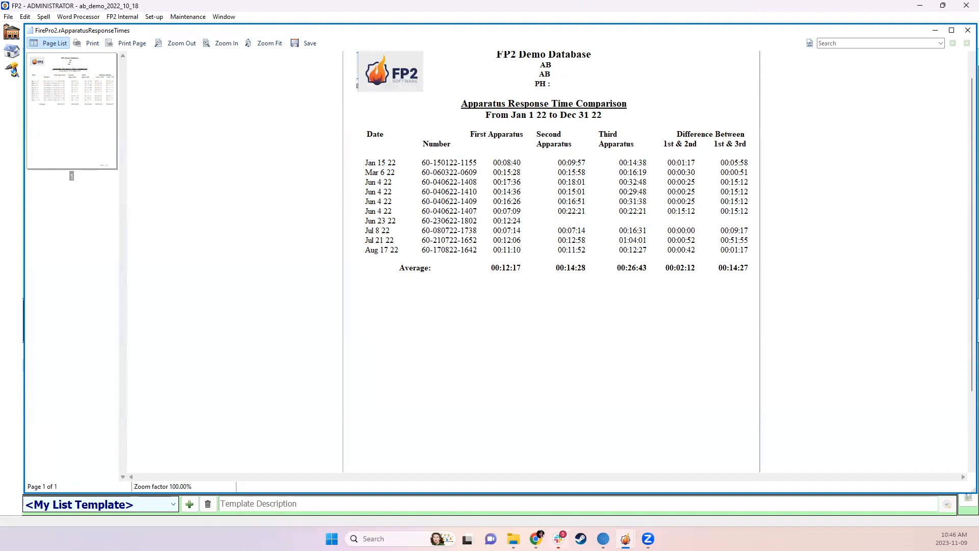
{"action": "left_click", "coordinate": [968, 30]}
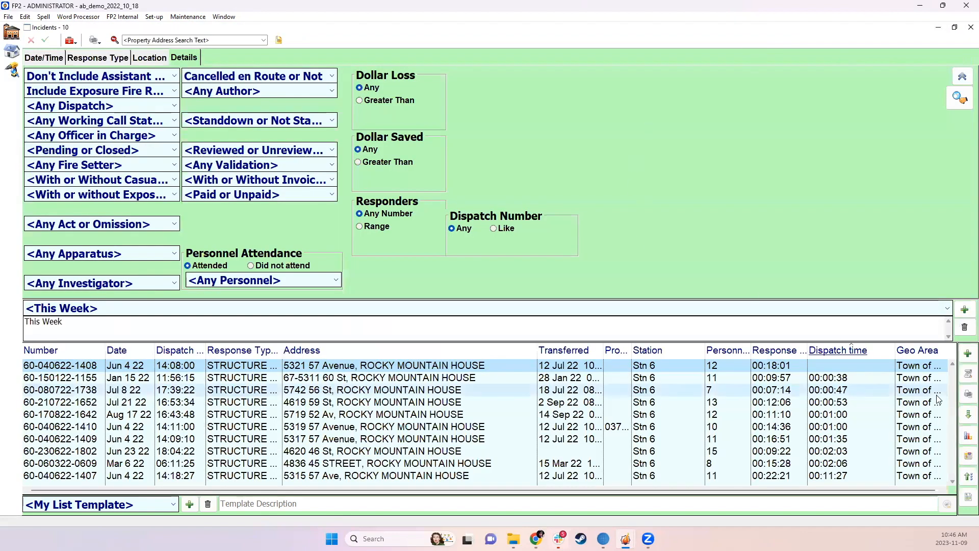
Prepare the Apparatus Response Time Comparison report for all apparatus with Excel as the destination, and cancel the output
{"action": "left_click", "coordinate": [969, 394]}
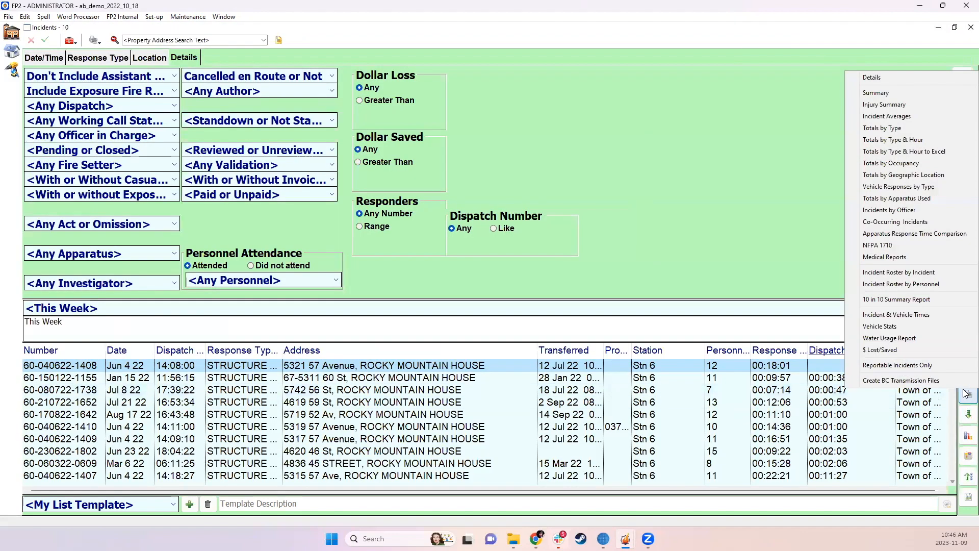
{"action": "left_click", "coordinate": [896, 236]}
{"action": "left_click_drag", "start_coordinate": [519, 156], "coordinate": [665, 477]}
{"action": "left_click", "coordinate": [689, 419]}
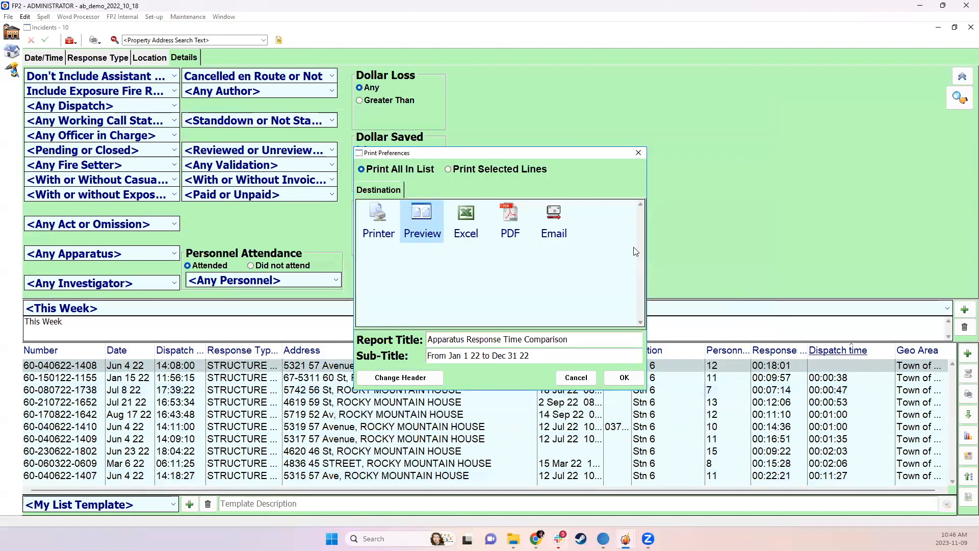
{"action": "left_click", "coordinate": [467, 224]}
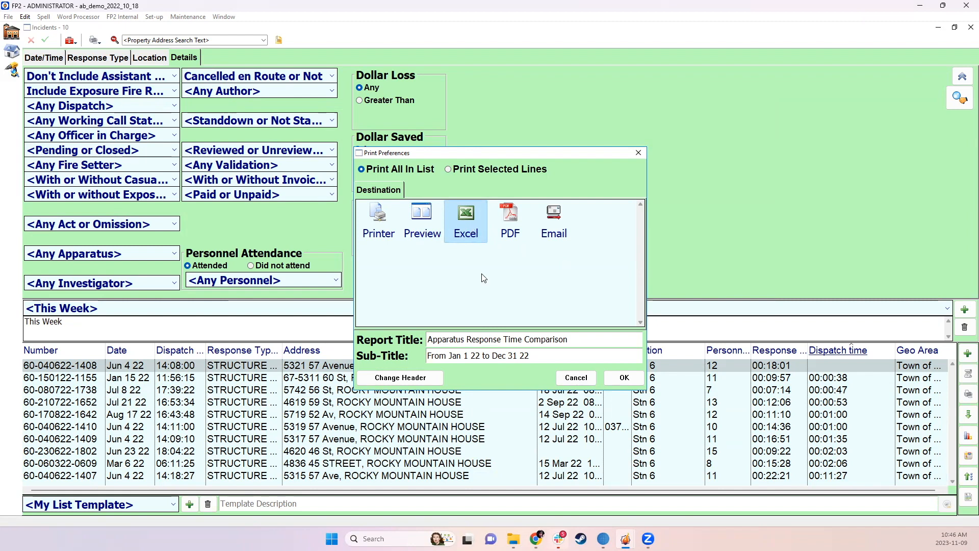
{"action": "left_click", "coordinate": [564, 378]}
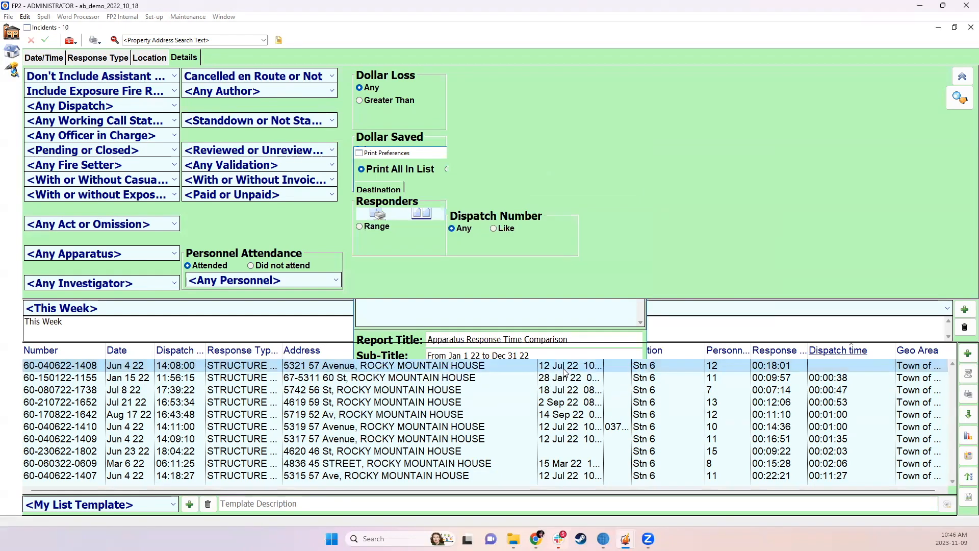
Switch the response type filter to Chosen Response Types and check which types its list includes
{"action": "left_click", "coordinate": [75, 56]}
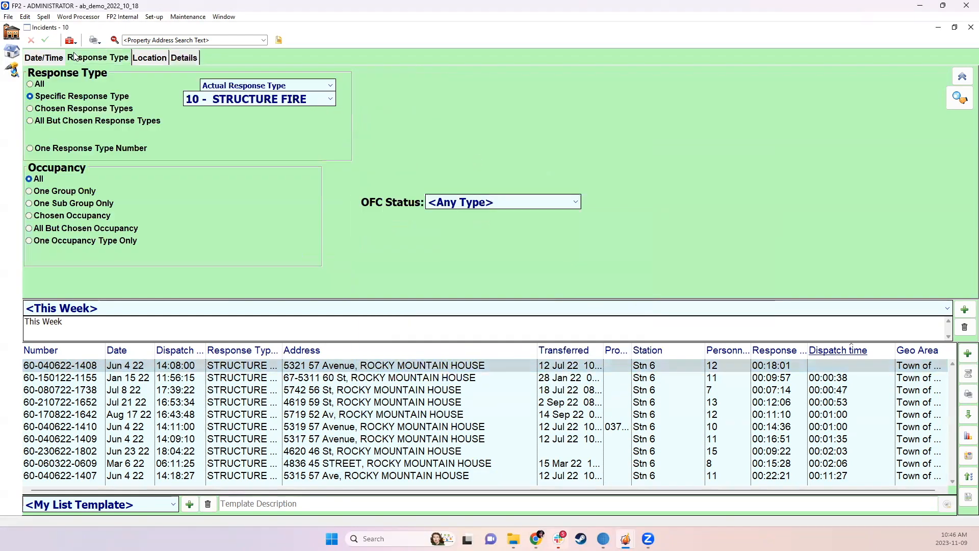
{"action": "left_click", "coordinate": [97, 110]}
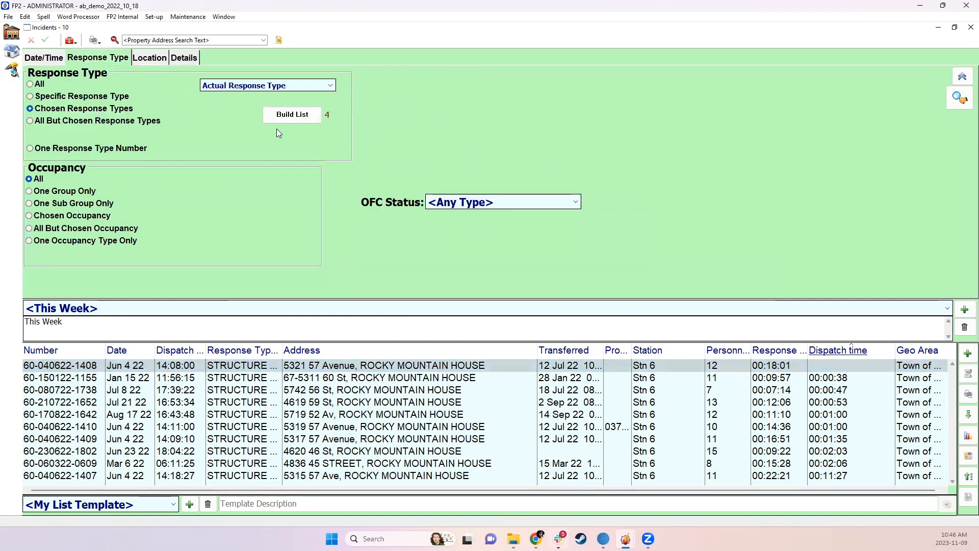
{"action": "left_click", "coordinate": [292, 115]}
{"action": "scroll", "coordinate": [383, 317], "scroll_direction": "down", "scroll_amount": 5}
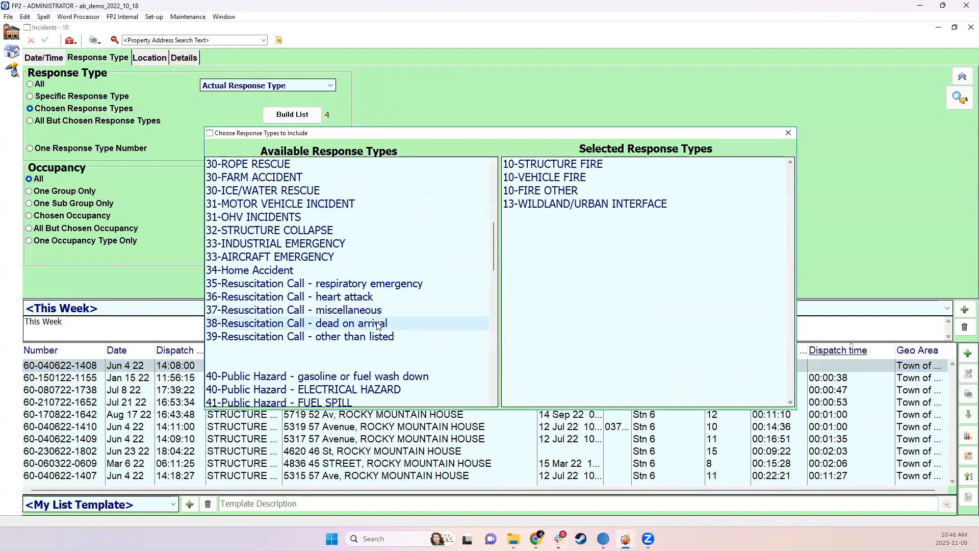
{"action": "left_click", "coordinate": [788, 133]}
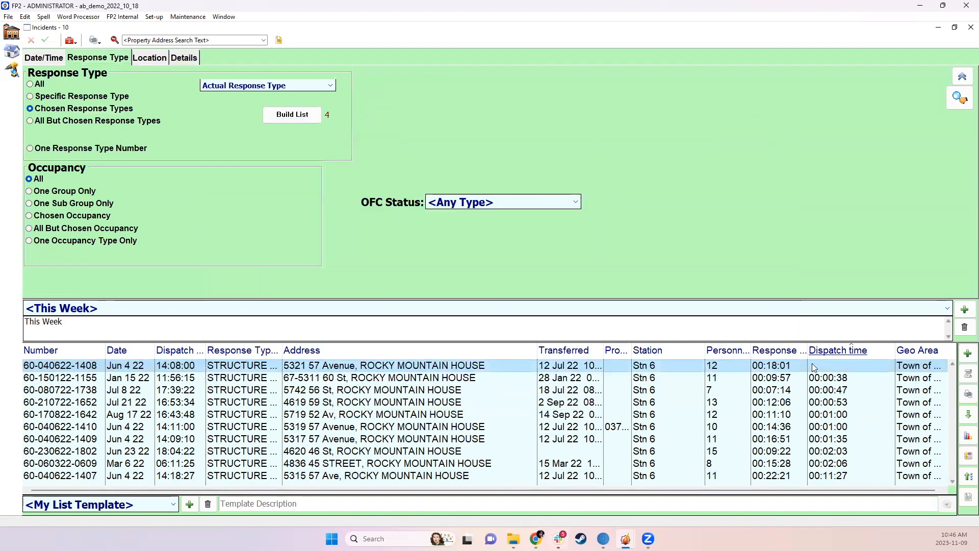
Preview the Incident & Vehicle Times report as Summary Only for all incidents in the list
{"action": "left_click", "coordinate": [967, 395]}
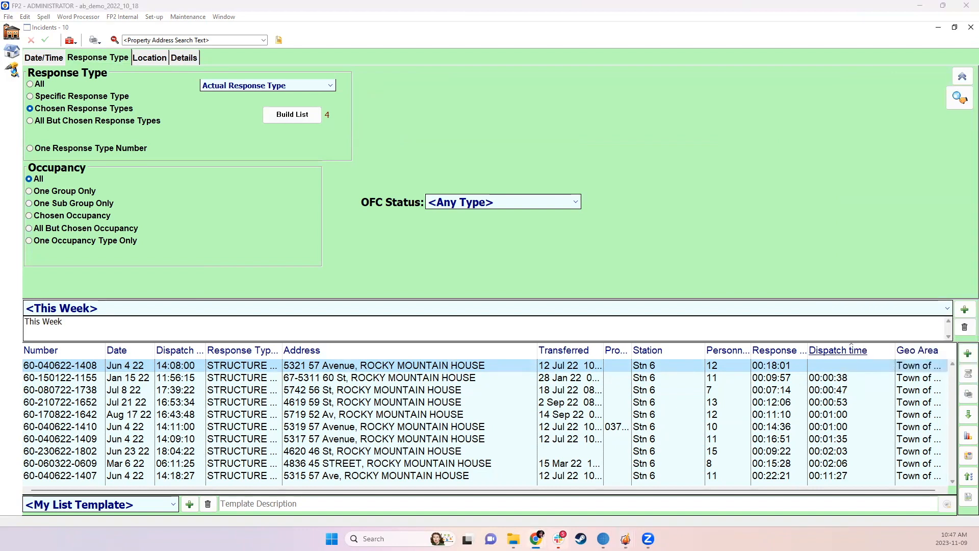
{"action": "left_click", "coordinate": [964, 393]}
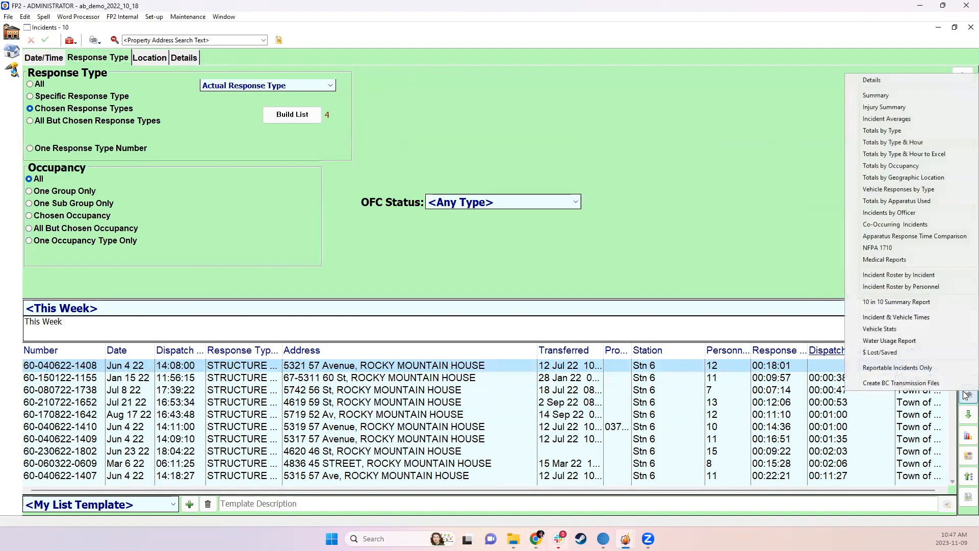
{"action": "left_click", "coordinate": [869, 319]}
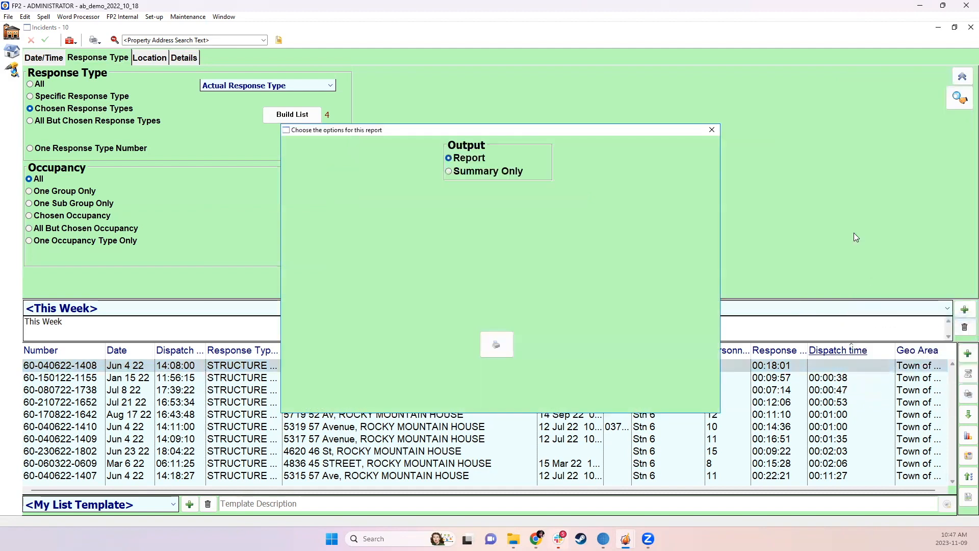
{"action": "left_click", "coordinate": [487, 176]}
{"action": "left_click", "coordinate": [468, 157]}
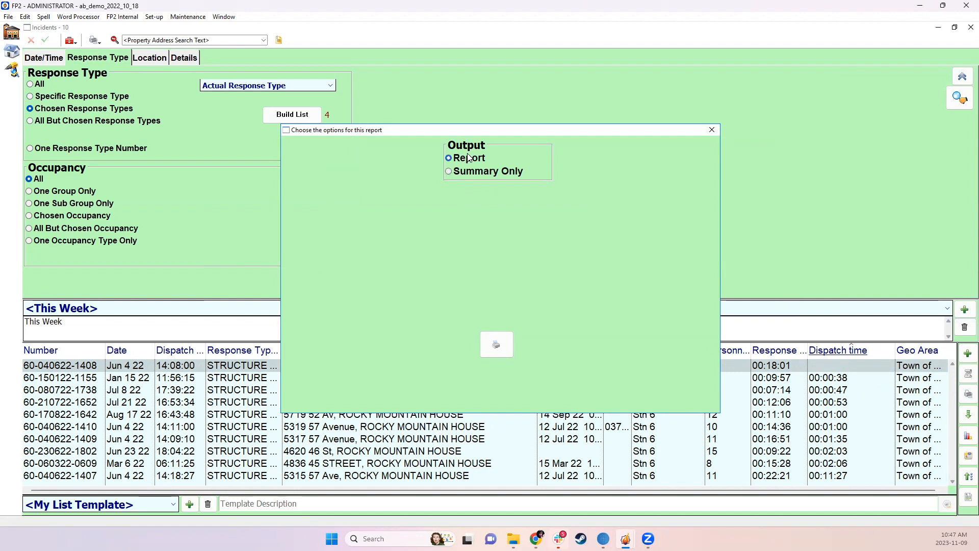
{"action": "left_click", "coordinate": [474, 173]}
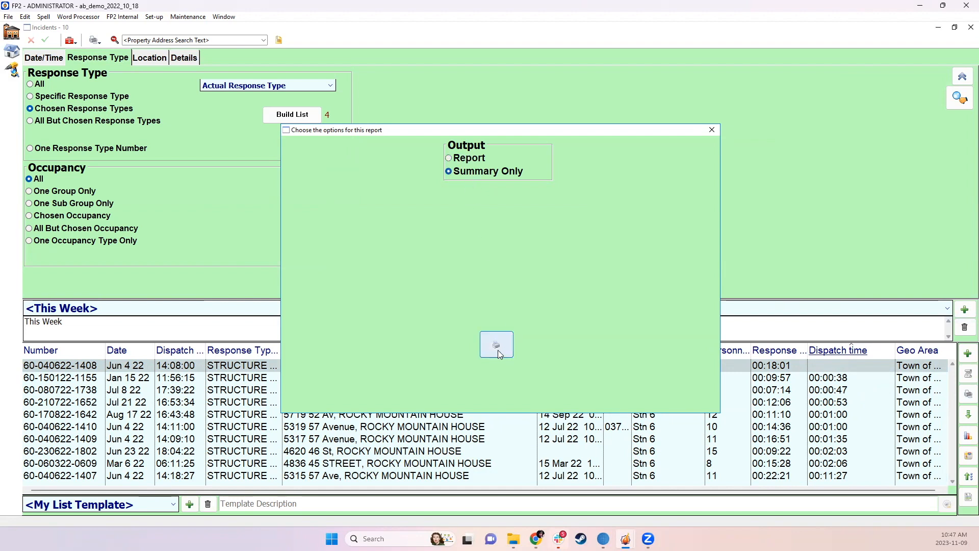
{"action": "left_click", "coordinate": [496, 348]}
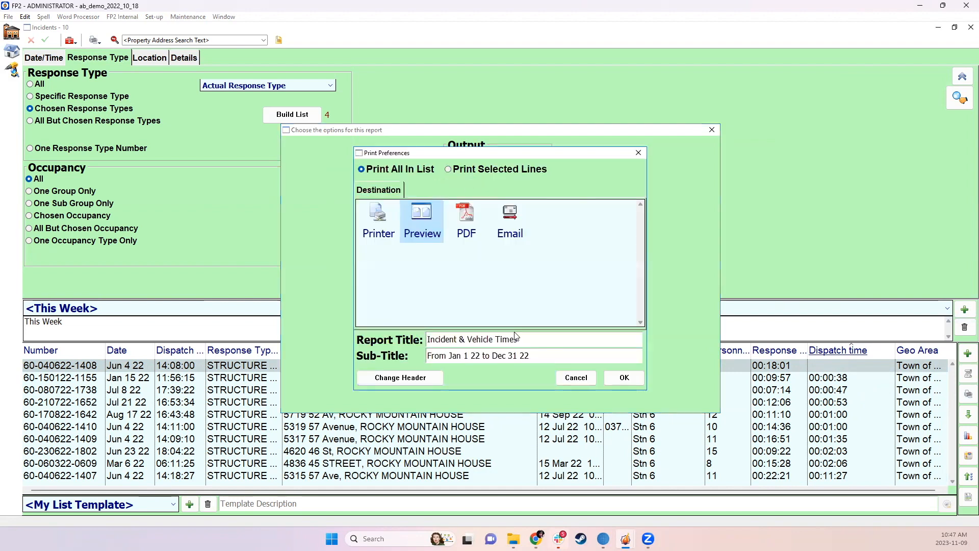
{"action": "left_click", "coordinate": [623, 379]}
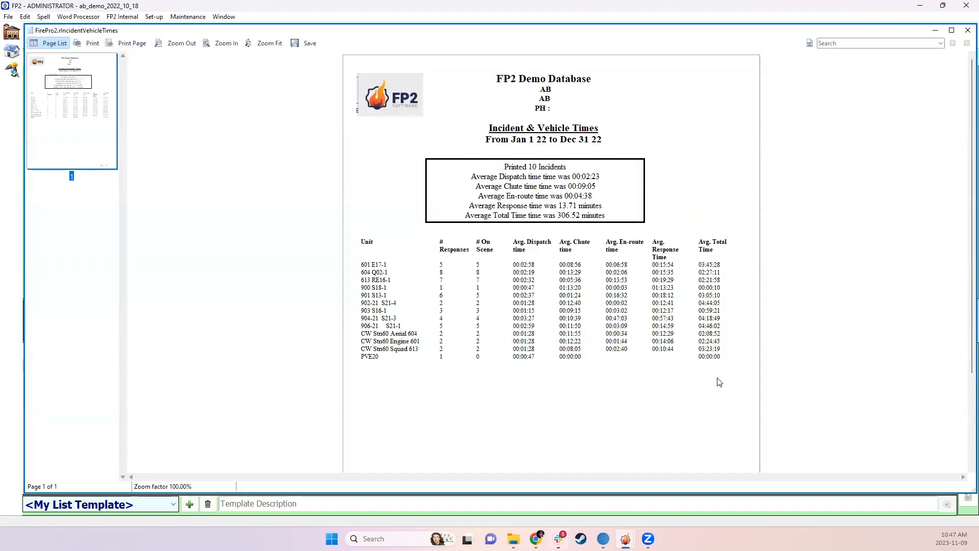
Review the overall average dispatch time and the per-unit average dispatch times in the previewed report, and close it
{"action": "scroll", "coordinate": [719, 383], "scroll_direction": "down", "scroll_amount": 1}
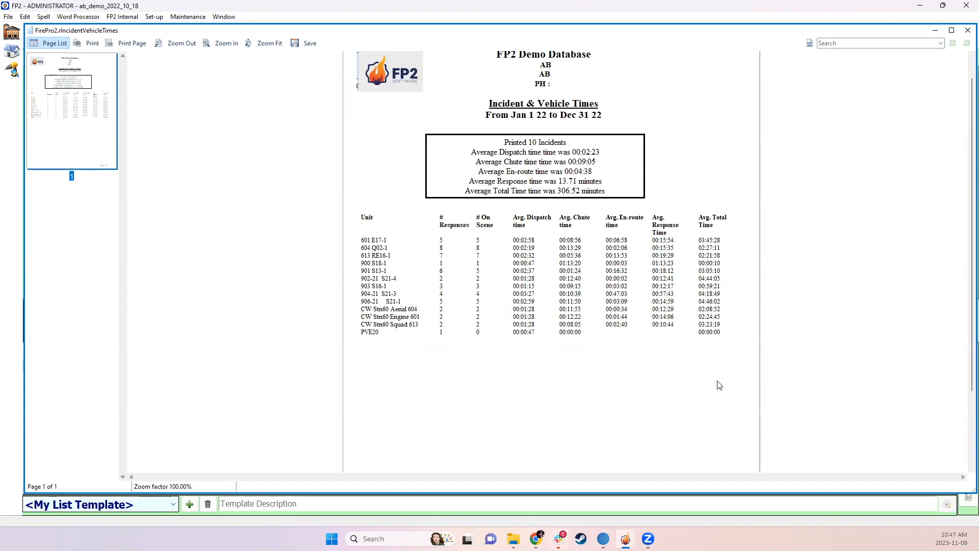
{"action": "left_click_drag", "start_coordinate": [466, 153], "coordinate": [595, 152]}
{"action": "left_click_drag", "start_coordinate": [513, 255], "coordinate": [536, 255]}
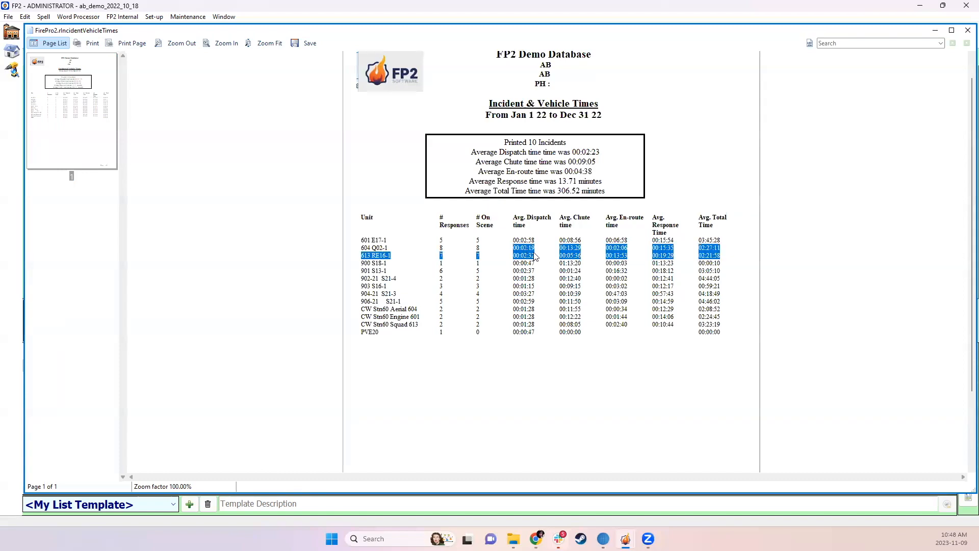
{"action": "left_click_drag", "start_coordinate": [532, 331], "coordinate": [528, 342]}
{"action": "left_click", "coordinate": [533, 338]}
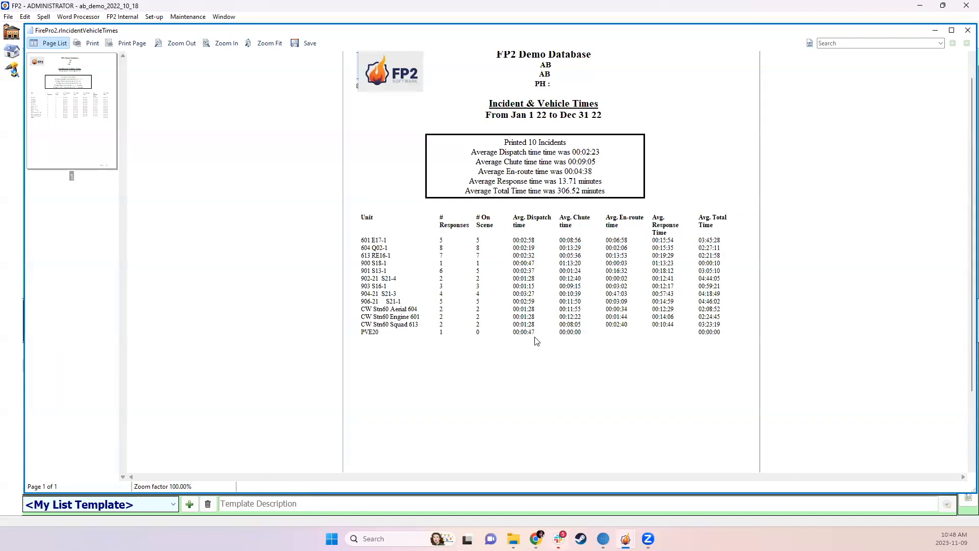
{"action": "left_click", "coordinate": [967, 30]}
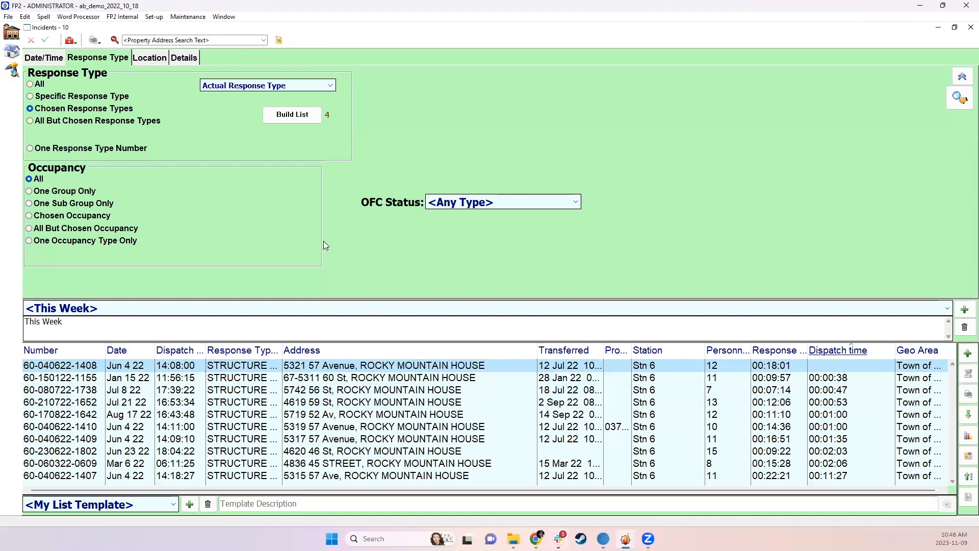
Look through the available units in the apparatus filter among the incident detail criteria, without choosing one
{"action": "left_click", "coordinate": [179, 60]}
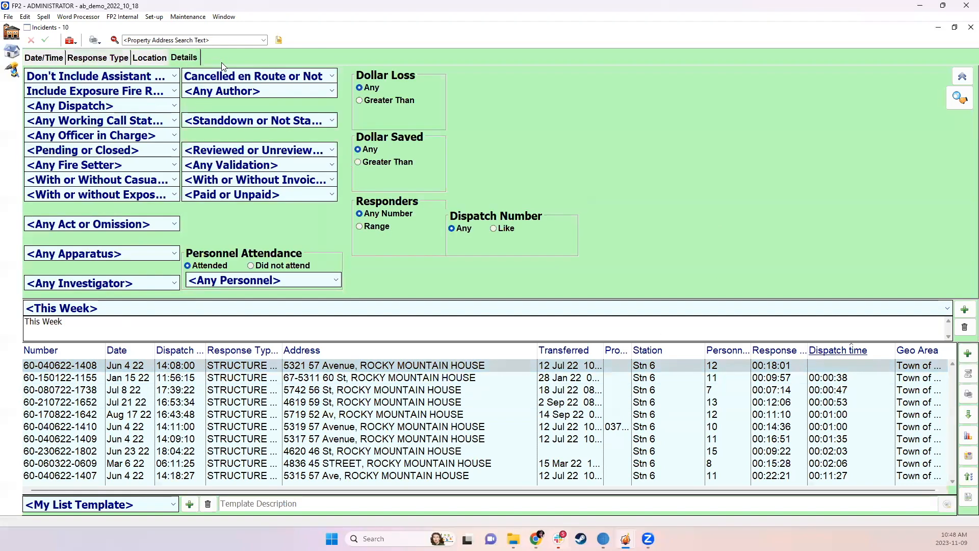
{"action": "left_click", "coordinate": [159, 253]}
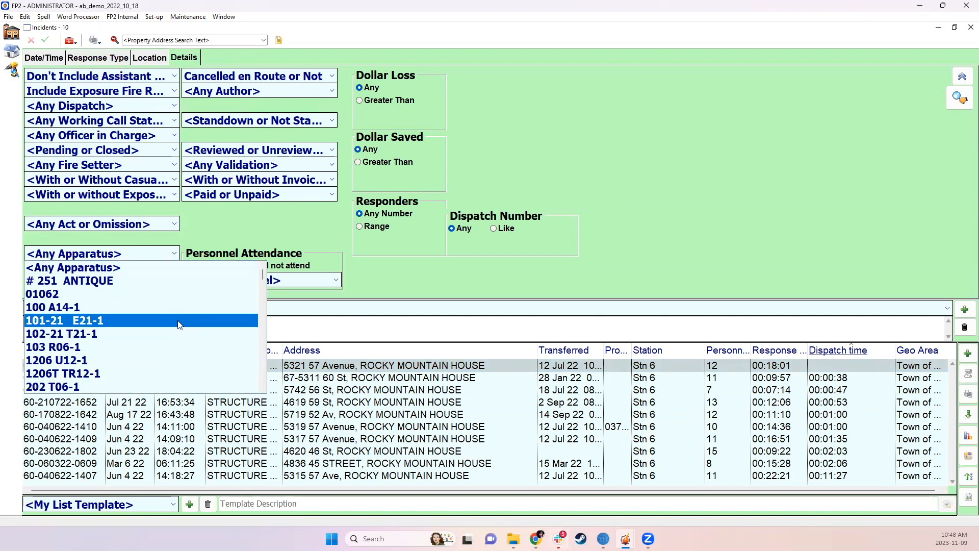
{"action": "scroll", "coordinate": [187, 357], "scroll_direction": "down", "scroll_amount": 1}
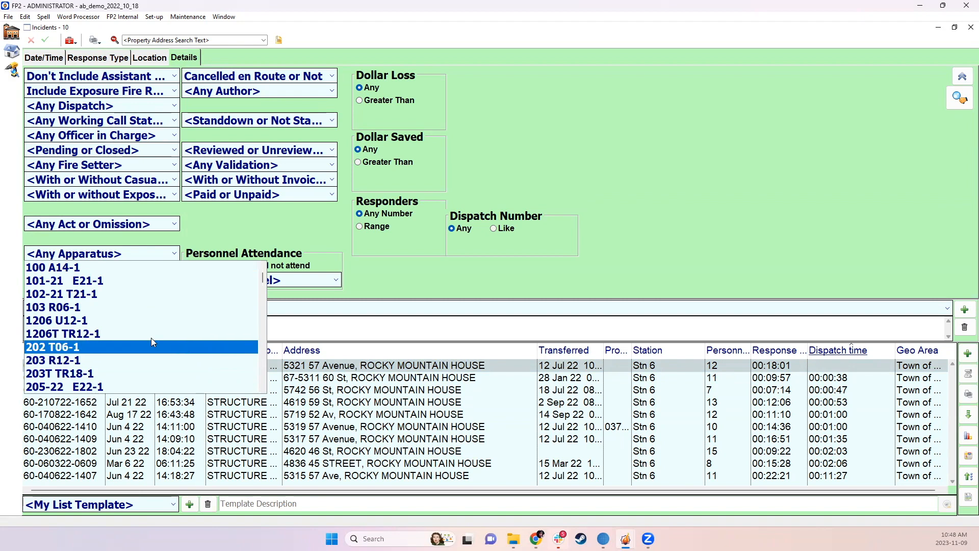
{"action": "scroll", "coordinate": [143, 354], "scroll_direction": "down", "scroll_amount": 1}
{"action": "scroll", "coordinate": [153, 349], "scroll_direction": "down", "scroll_amount": 2}
{"action": "left_click", "coordinate": [645, 253]}
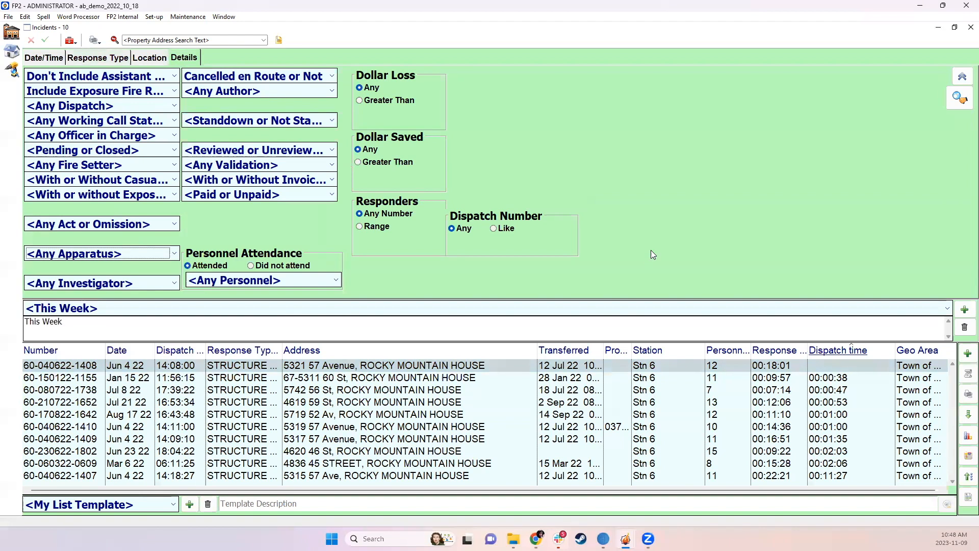
{"action": "left_click", "coordinate": [130, 254]}
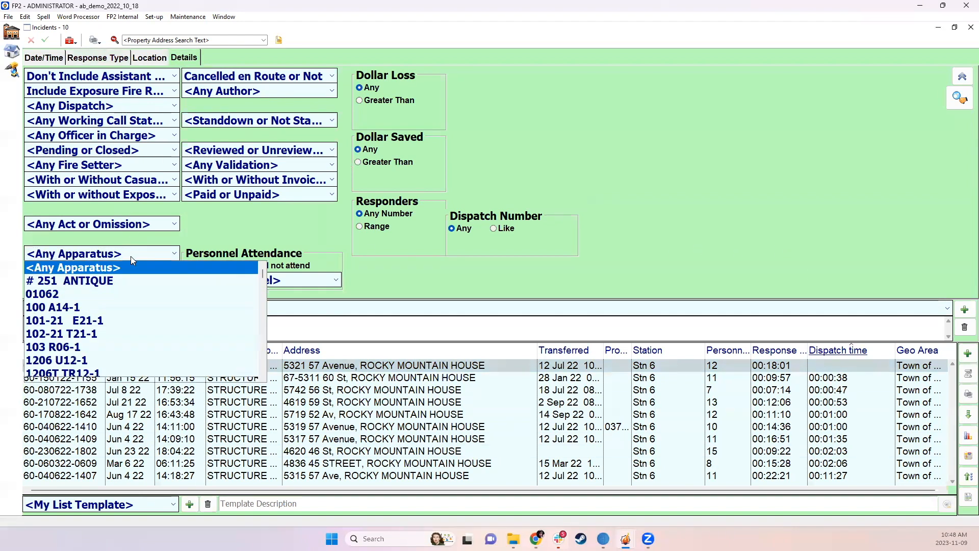
{"action": "scroll", "coordinate": [126, 363], "scroll_direction": "down", "scroll_amount": 4}
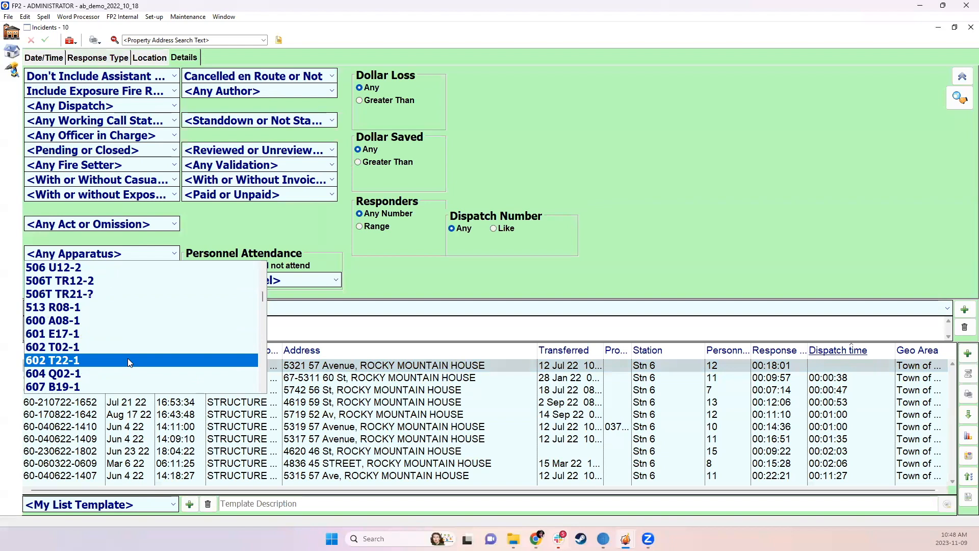
{"action": "left_click", "coordinate": [510, 267]}
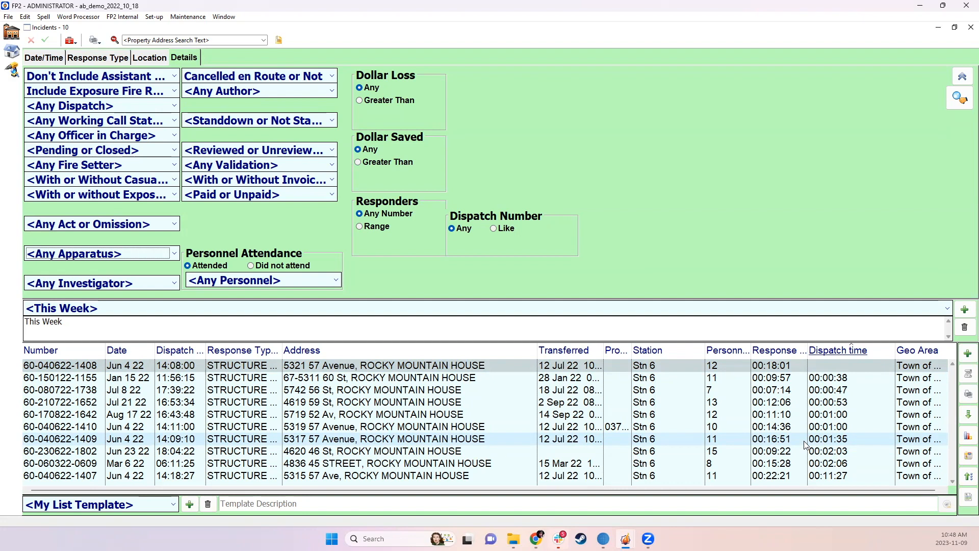
Collapse the search criteria to enlarge the incident list, adjust the Response Type Description column width, and show the criteria again
{"action": "left_click", "coordinate": [962, 76]}
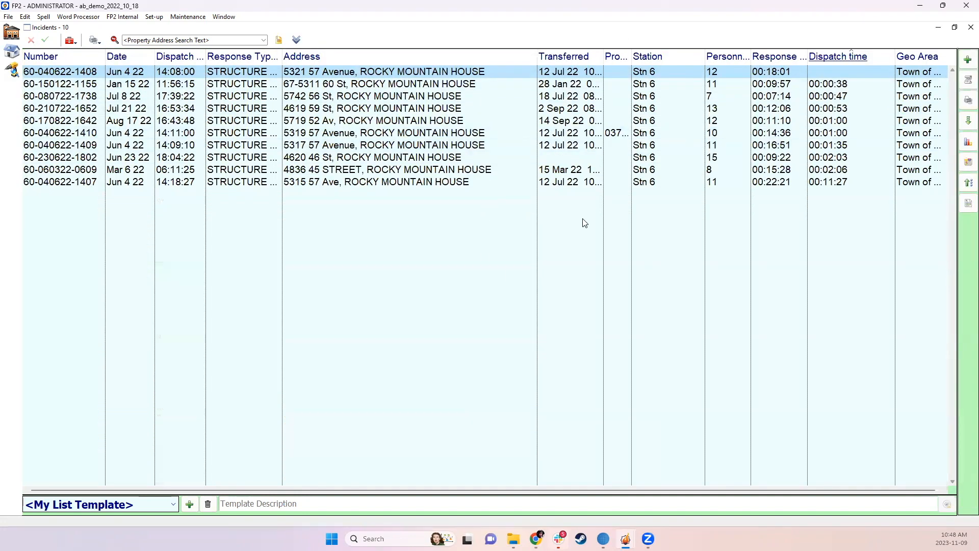
{"action": "double_click", "coordinate": [282, 58]}
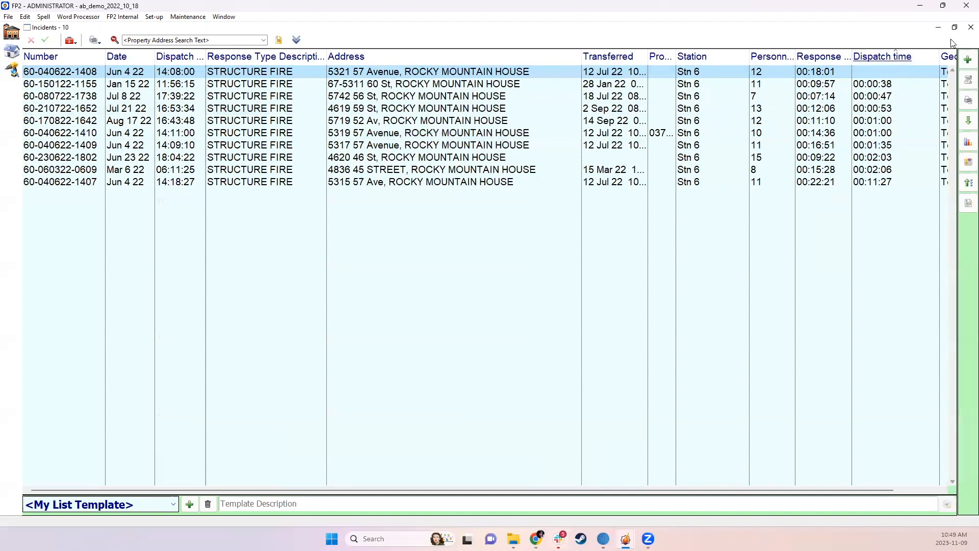
{"action": "left_click", "coordinate": [296, 40]}
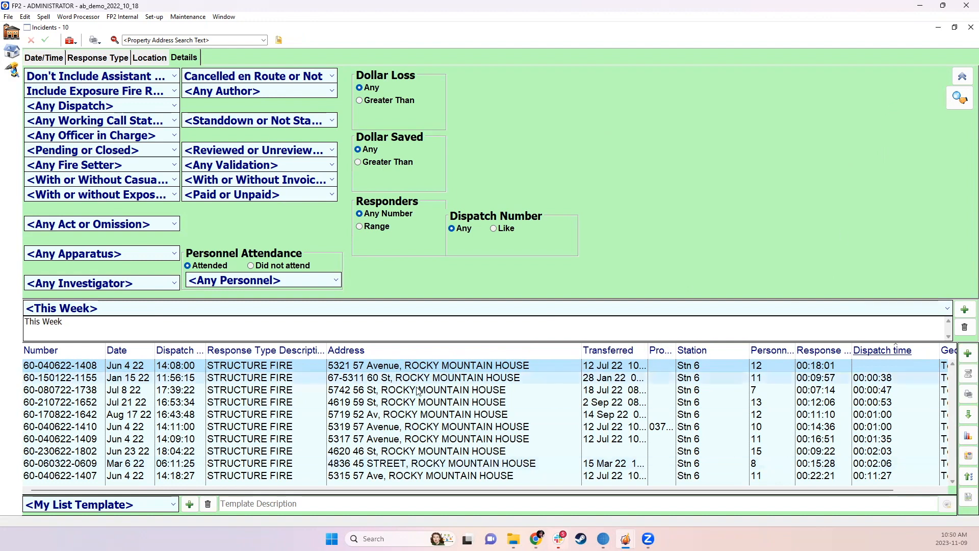
{"action": "left_click_drag", "start_coordinate": [326, 350], "coordinate": [316, 350]}
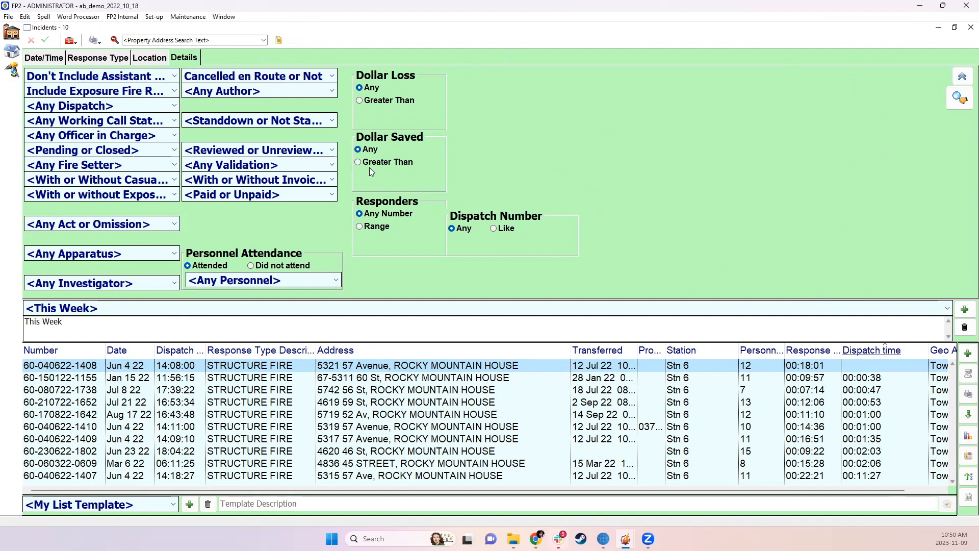
Clear the existing search criteria and set the incident date range to Last Year
{"action": "left_click", "coordinate": [114, 41]}
{"action": "left_click", "coordinate": [64, 59]}
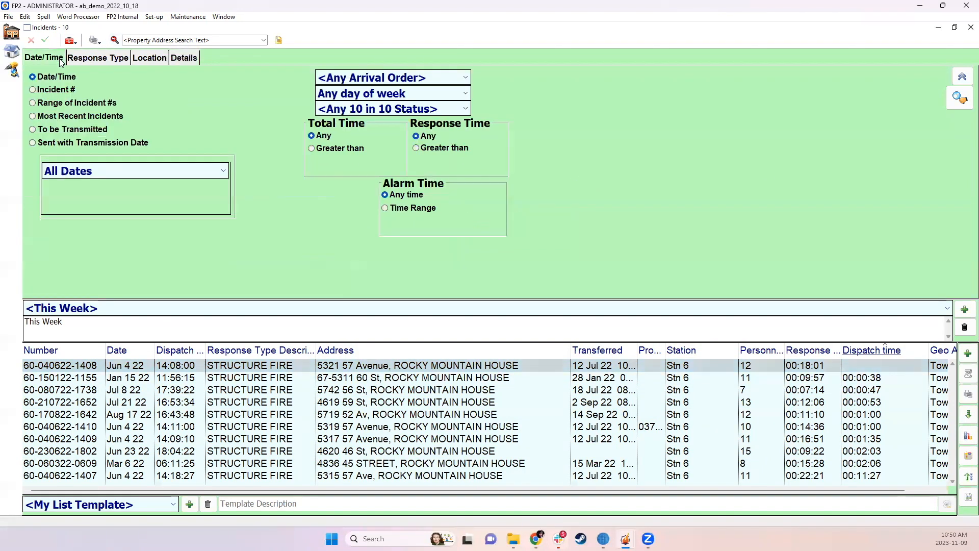
{"action": "left_click", "coordinate": [110, 173]}
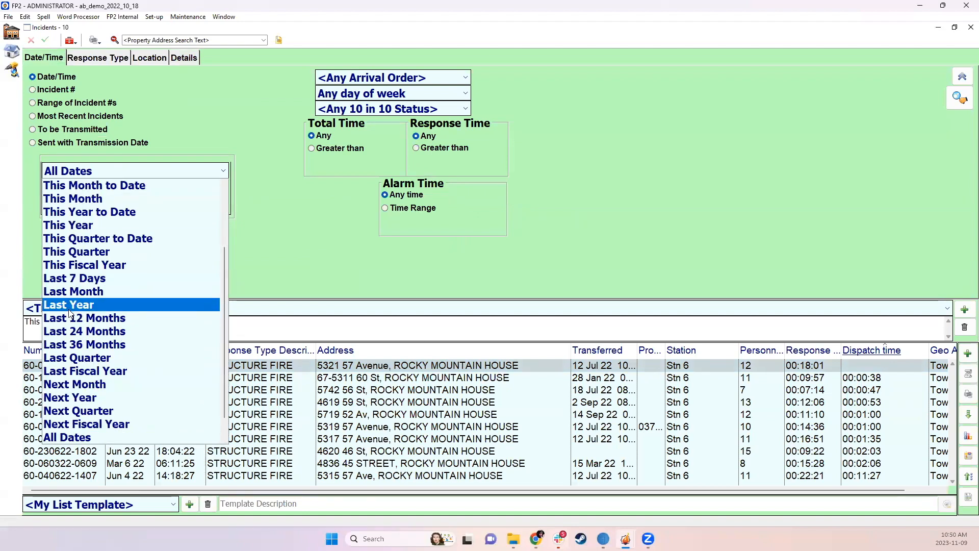
{"action": "left_click", "coordinate": [69, 309]}
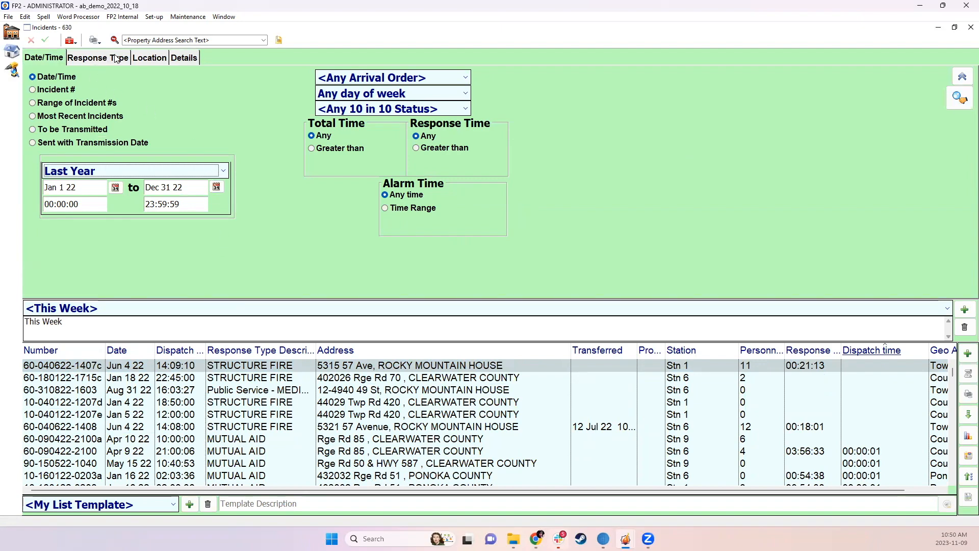
Limit the incident search to station Stn 1, run it, and glance through the listed incidents
{"action": "left_click", "coordinate": [155, 59]}
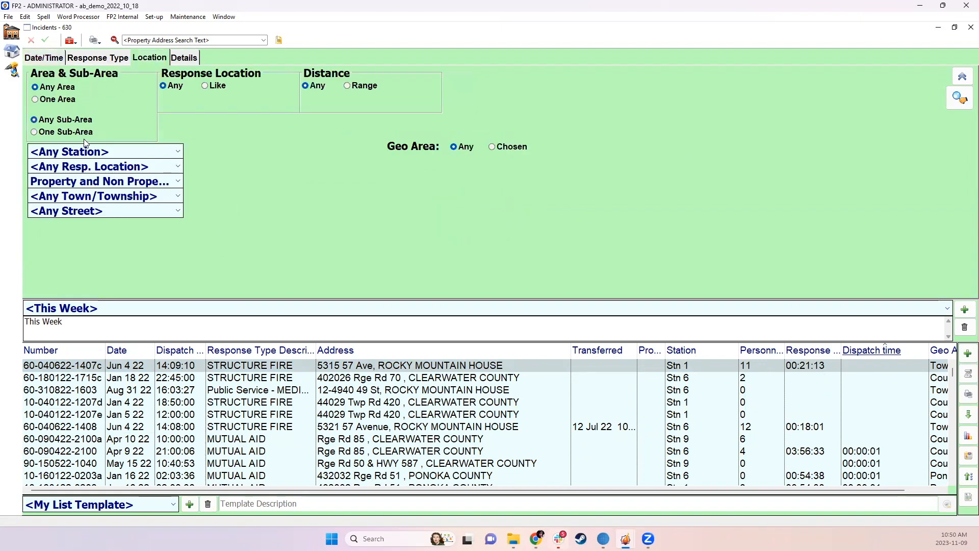
{"action": "left_click", "coordinate": [85, 152]}
{"action": "left_click", "coordinate": [75, 193]}
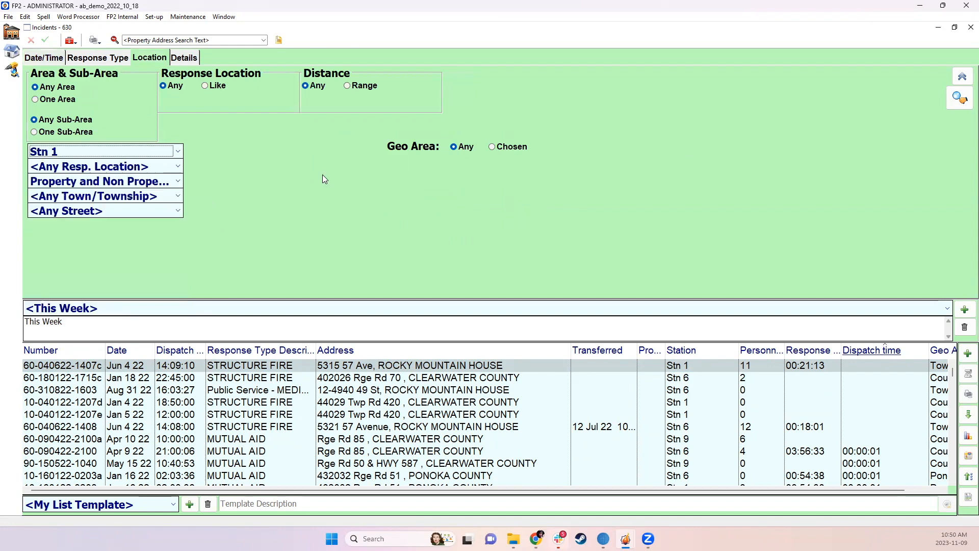
{"action": "left_click", "coordinate": [955, 97]}
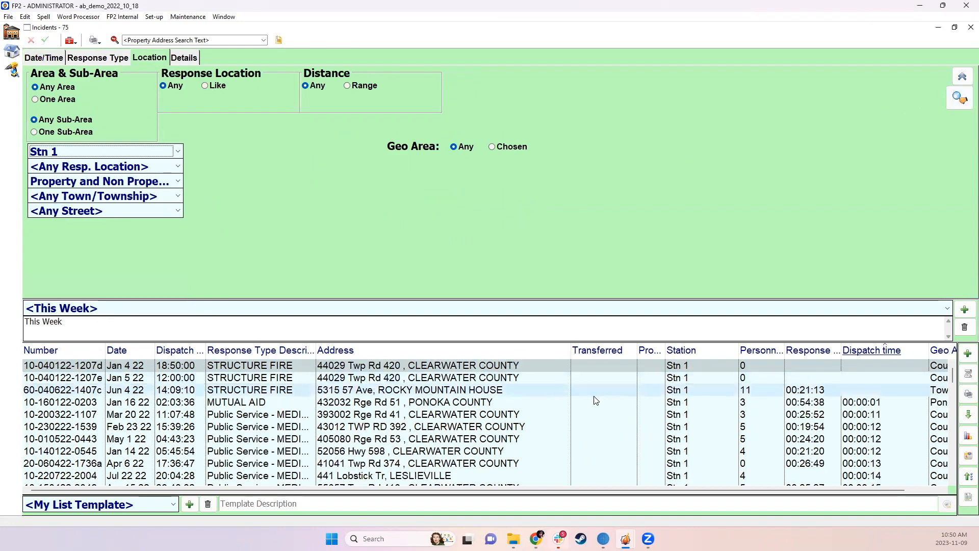
{"action": "scroll", "coordinate": [593, 408], "scroll_direction": "down", "scroll_amount": 5}
{"action": "scroll", "coordinate": [592, 423], "scroll_direction": "up", "scroll_amount": 5}
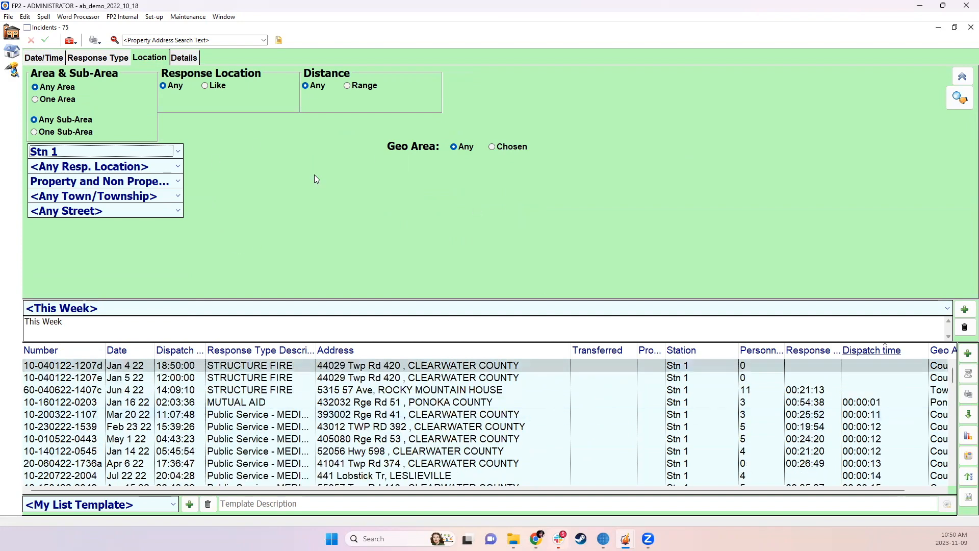
Restrict the search to Chosen Response Types, with 10-STRUCTURE FIRE and 13-WILDLAND/URBAN INTERFACE as the selected types
{"action": "left_click", "coordinate": [104, 57]}
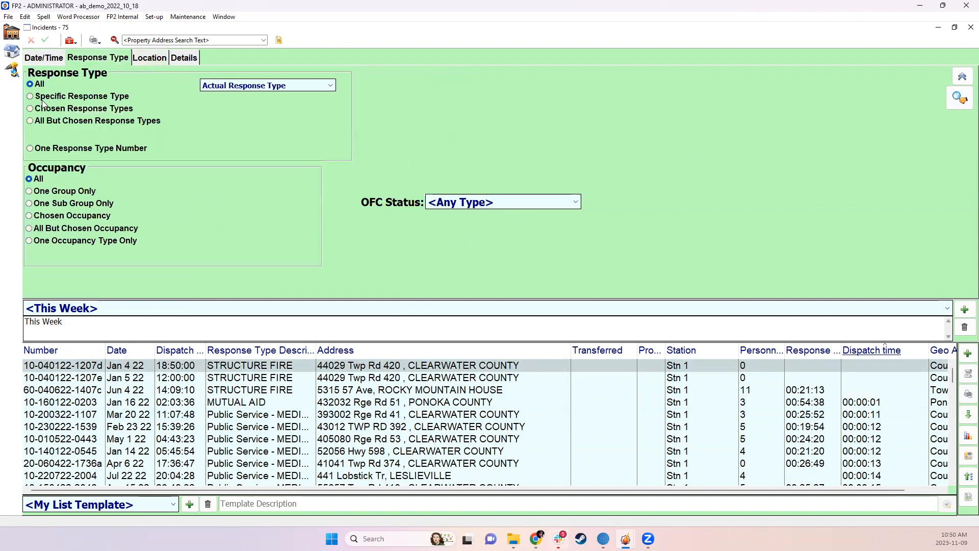
{"action": "left_click", "coordinate": [212, 108]}
{"action": "left_click", "coordinate": [292, 114]}
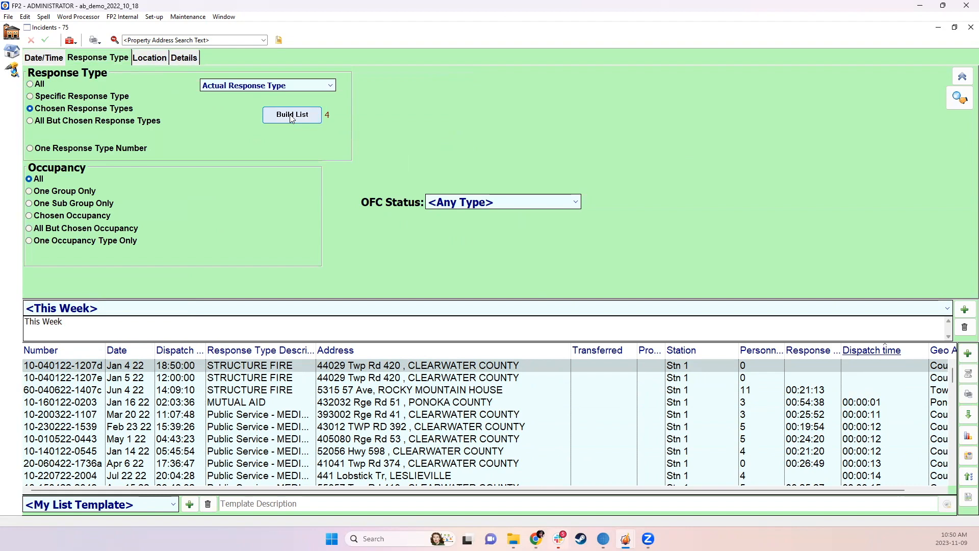
{"action": "left_click_drag", "start_coordinate": [579, 179], "coordinate": [272, 223]}
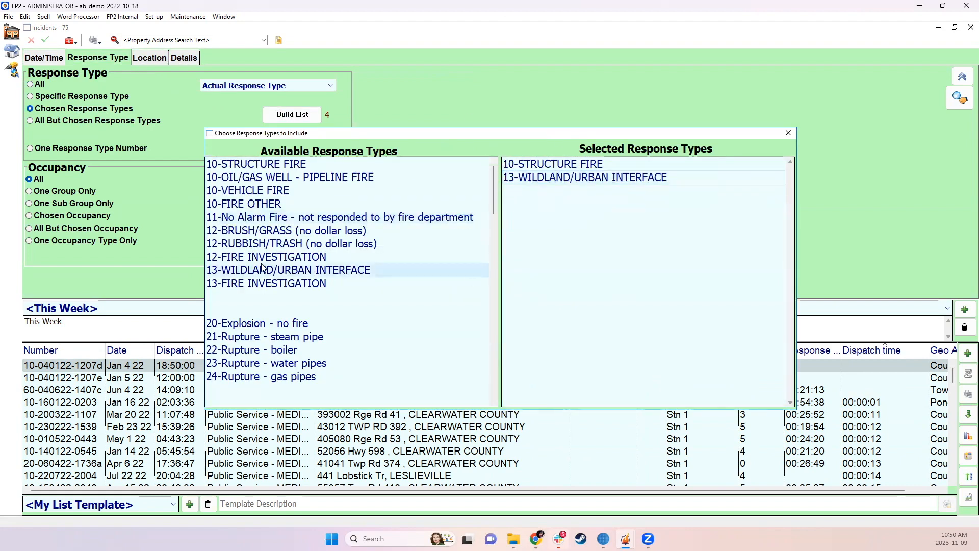
{"action": "left_click", "coordinate": [788, 133]}
Set the incident details filter to Don't Include Assistant Reports and rerun the search
{"action": "left_click", "coordinate": [192, 61]}
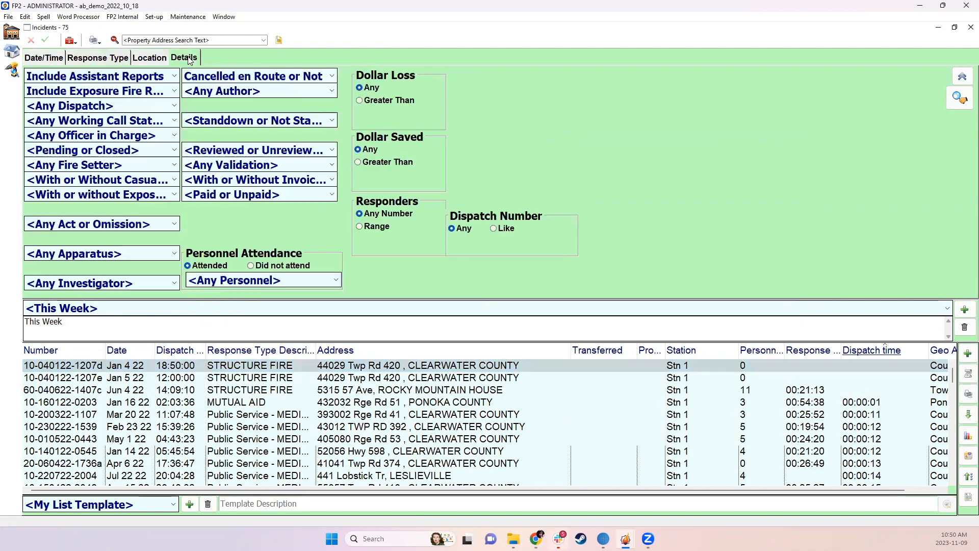
{"action": "left_click", "coordinate": [72, 79]}
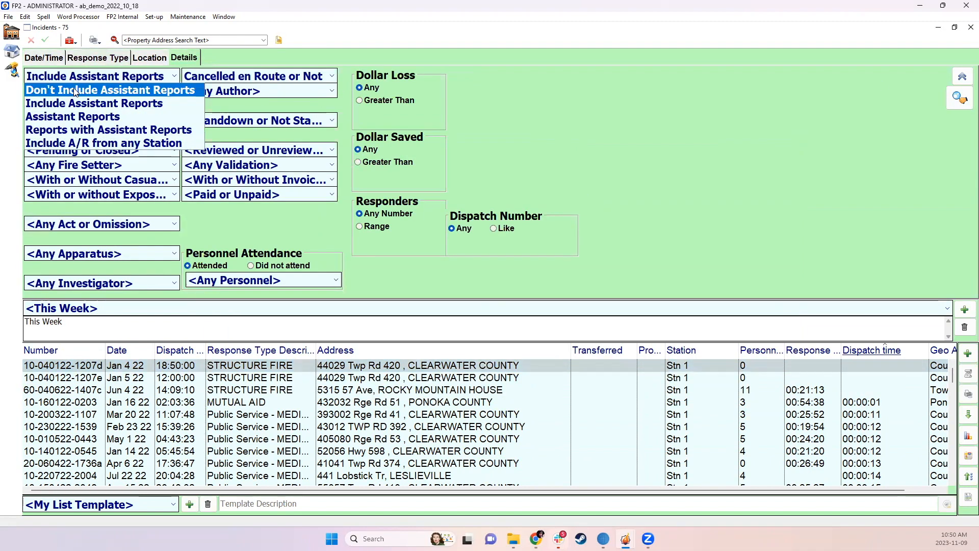
{"action": "left_click", "coordinate": [71, 90]}
{"action": "left_click", "coordinate": [958, 99]}
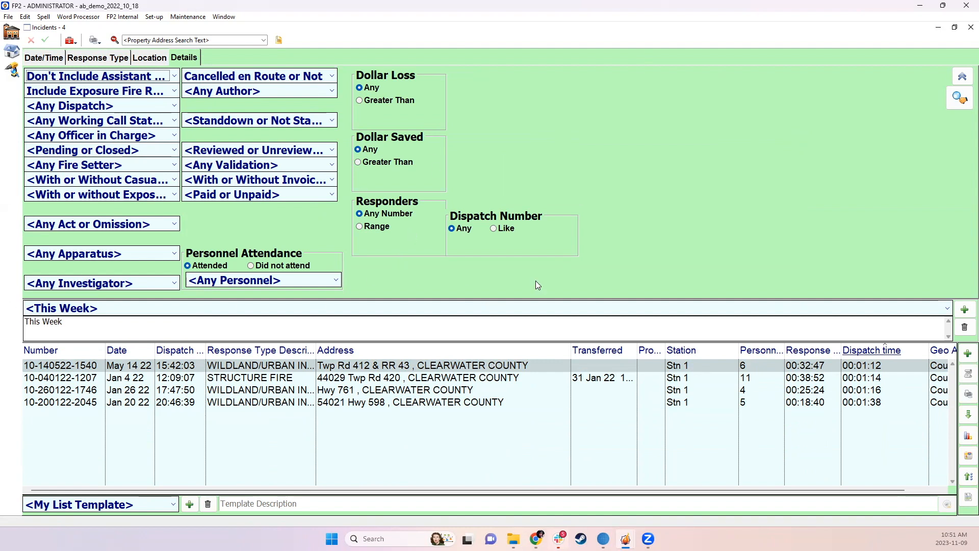
Save the current search criteria as a new saved search named NFPA Response Report
{"action": "left_click", "coordinate": [964, 310]}
{"action": "left_click", "coordinate": [813, 300]}
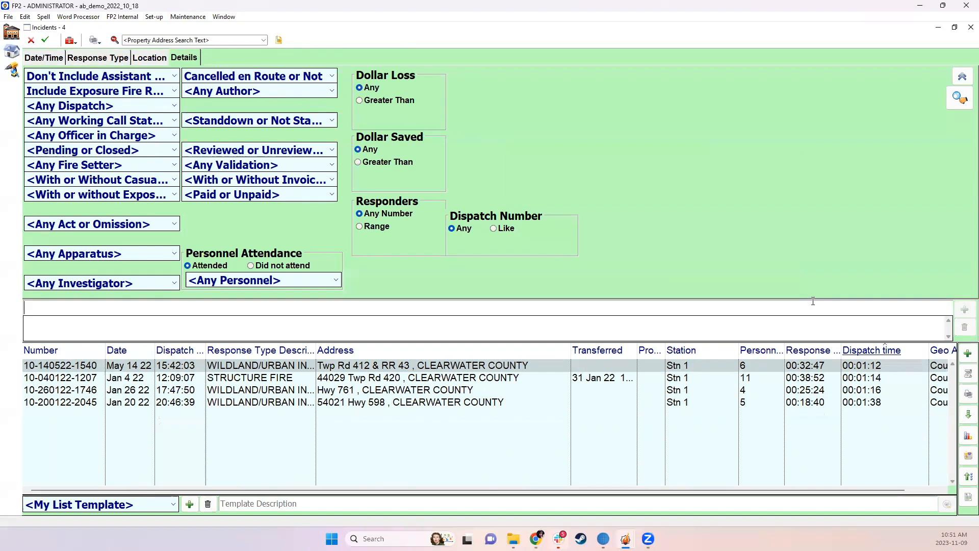
{"action": "type", "text": "NFPA Response Report"}
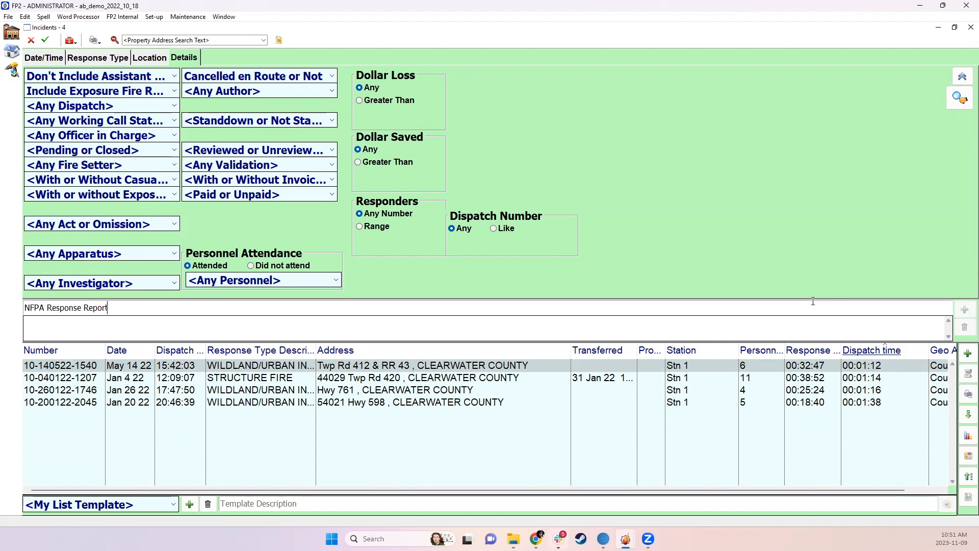
{"action": "key", "text": "Return"}
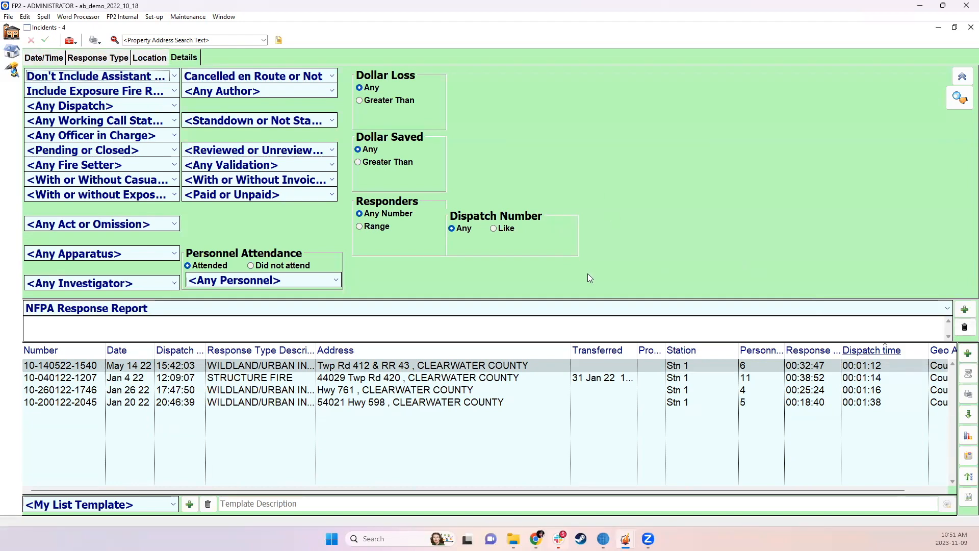
Close the incident list, open a fresh Incidents window and load the NFPA Response Report saved search
{"action": "left_click", "coordinate": [965, 28]}
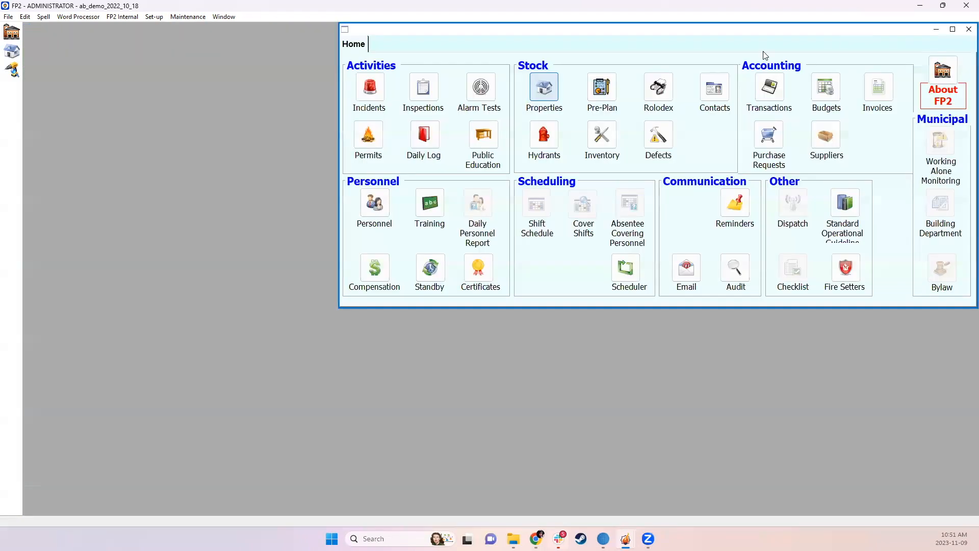
{"action": "left_click", "coordinate": [382, 99]}
{"action": "left_click", "coordinate": [180, 314]}
{"action": "scroll", "coordinate": [199, 350], "scroll_direction": "down", "scroll_amount": 1}
{"action": "left_click", "coordinate": [168, 378]}
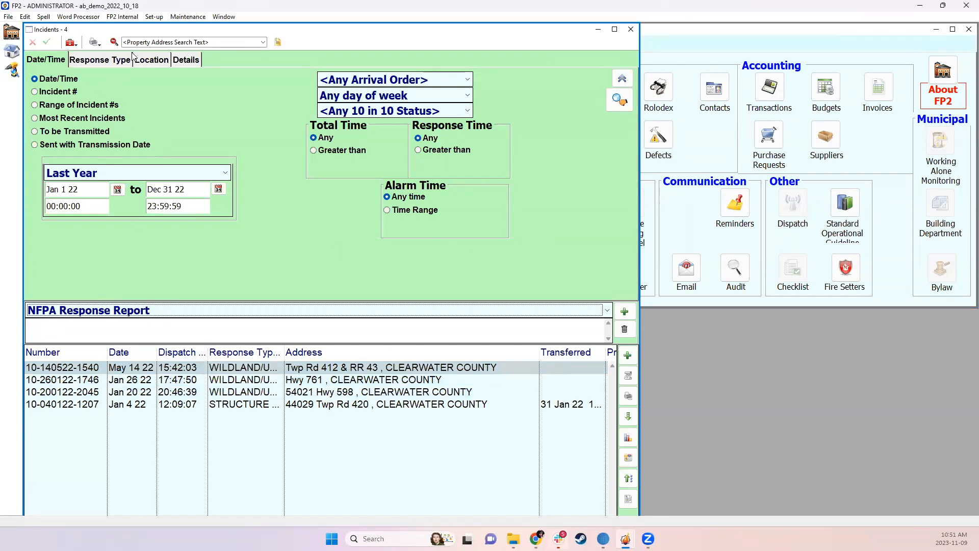
Change the search station to Stn 2, rerun the search, and leave the Geo Area filter on Any
{"action": "left_click", "coordinate": [153, 61]}
{"action": "left_click", "coordinate": [66, 158]}
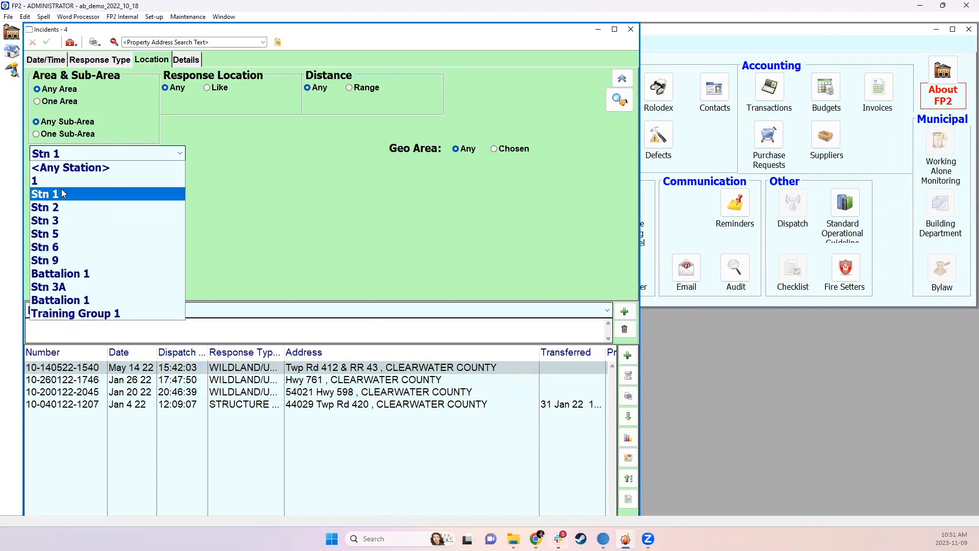
{"action": "left_click", "coordinate": [65, 207]}
{"action": "left_click", "coordinate": [620, 109]}
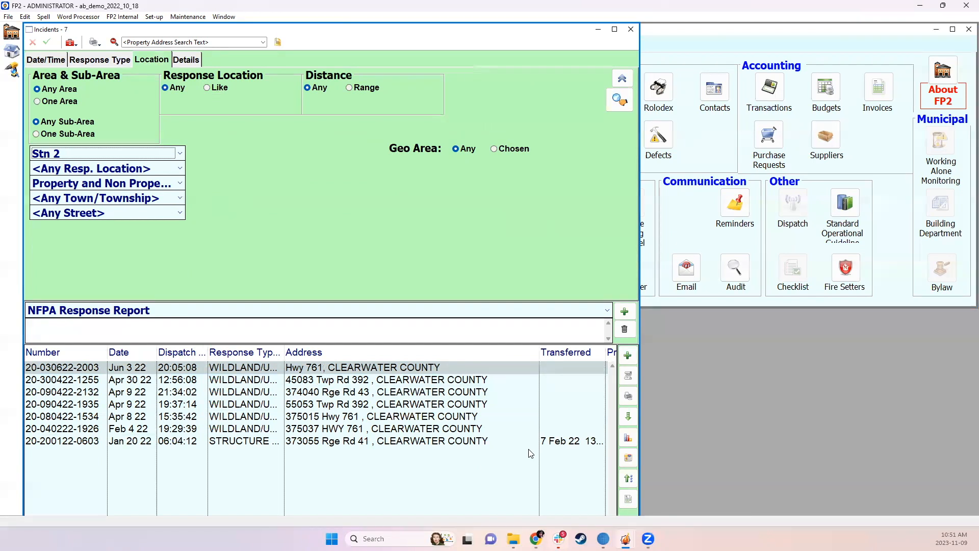
{"action": "left_click", "coordinate": [523, 150]}
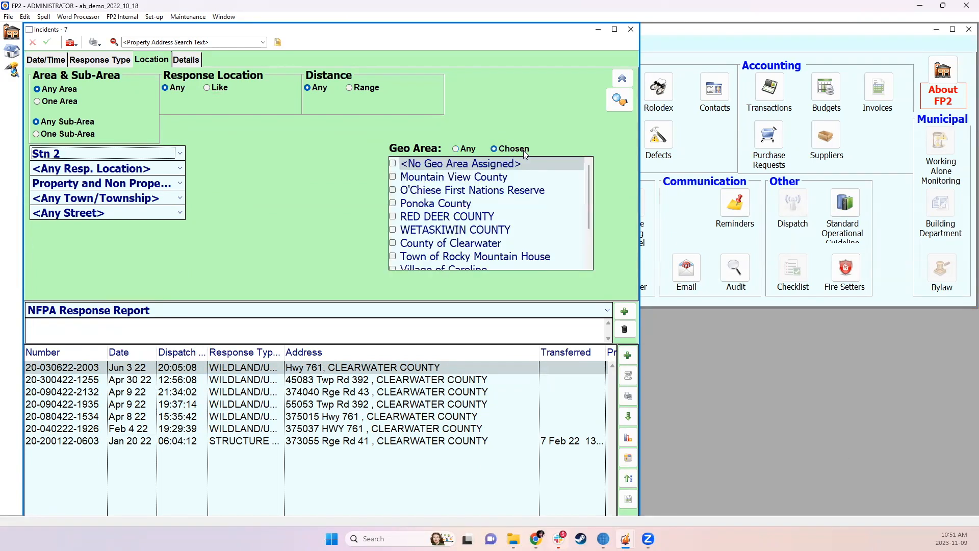
{"action": "left_click", "coordinate": [461, 151]}
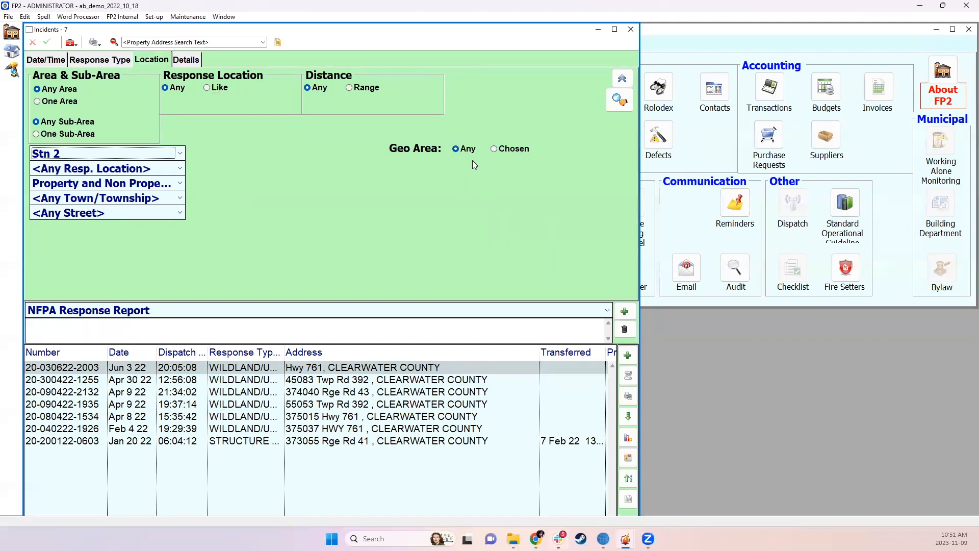
Maximize the Incidents window and add the Response Time, Dispatch time and Personnel at Scene columns to the results list
{"action": "left_click", "coordinate": [615, 29]}
{"action": "right_click", "coordinate": [659, 356]}
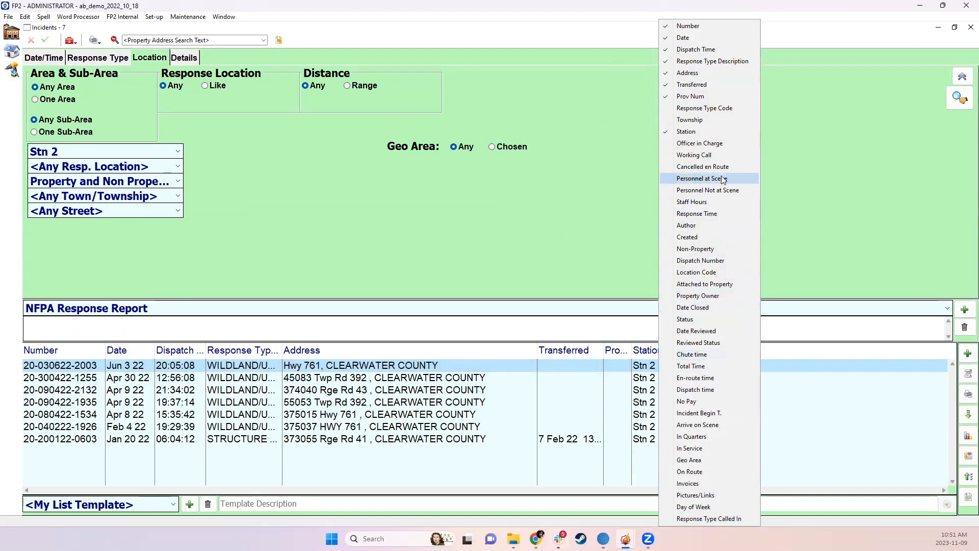
{"action": "left_click", "coordinate": [699, 214]}
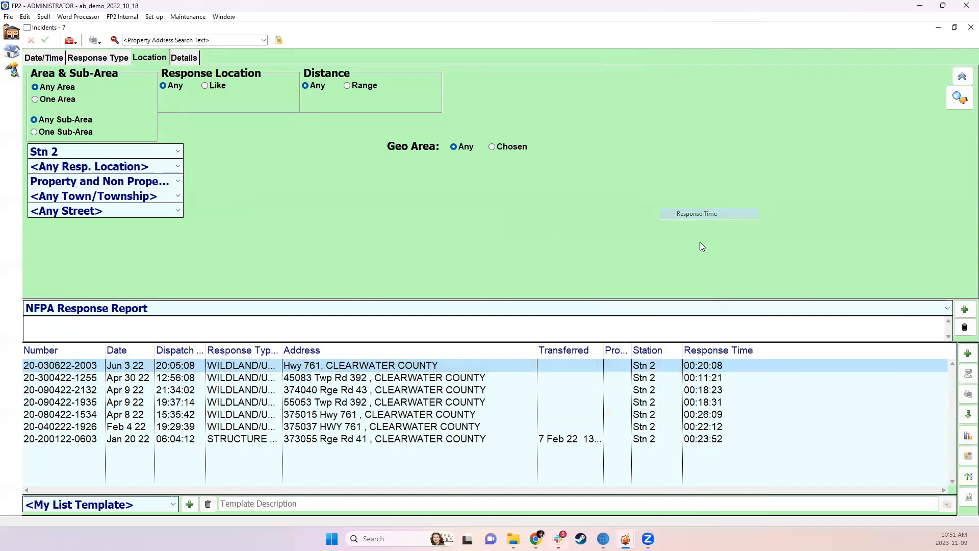
{"action": "right_click", "coordinate": [753, 351]}
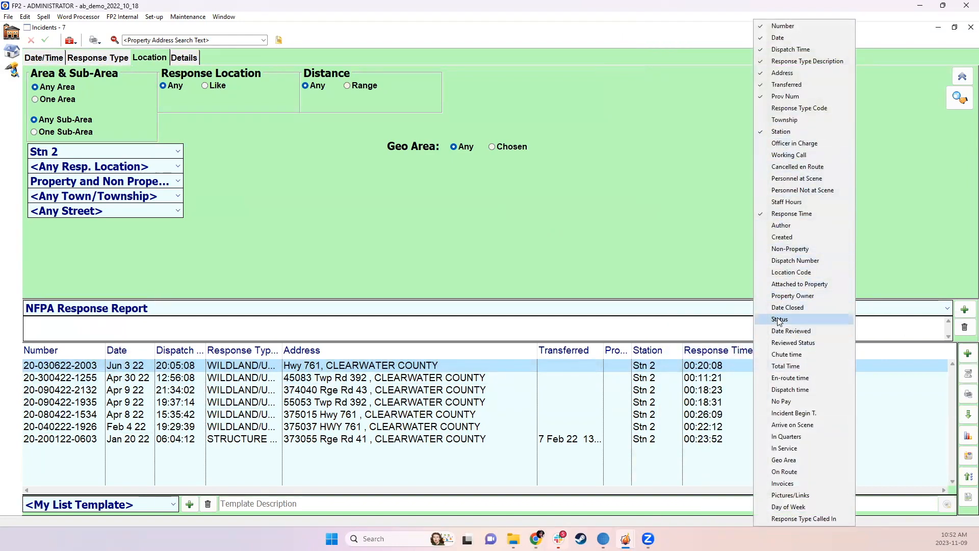
{"action": "left_click", "coordinate": [790, 389]}
{"action": "left_click_drag", "start_coordinate": [708, 350], "coordinate": [750, 350]}
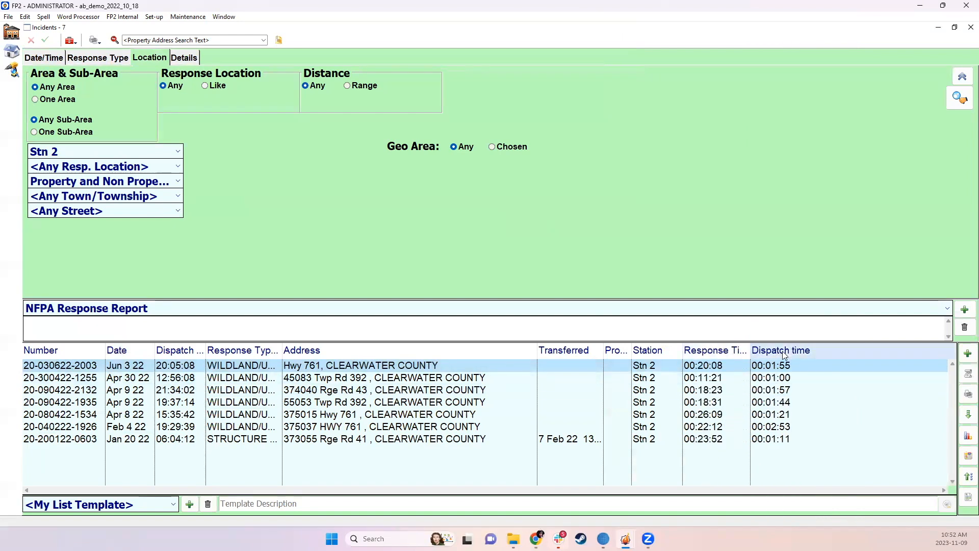
{"action": "right_click", "coordinate": [810, 353]}
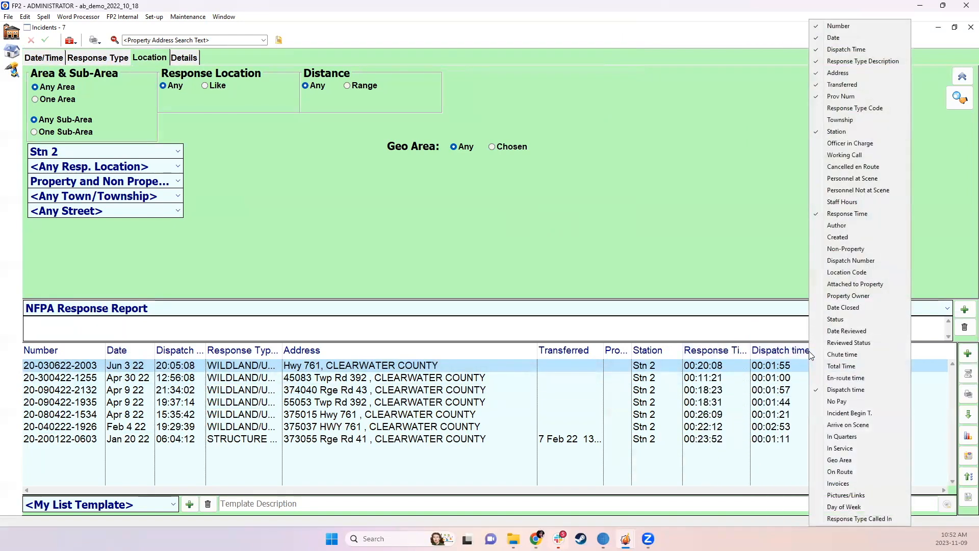
{"action": "left_click", "coordinate": [852, 178]}
{"action": "left_click_drag", "start_coordinate": [692, 349], "coordinate": [741, 350]}
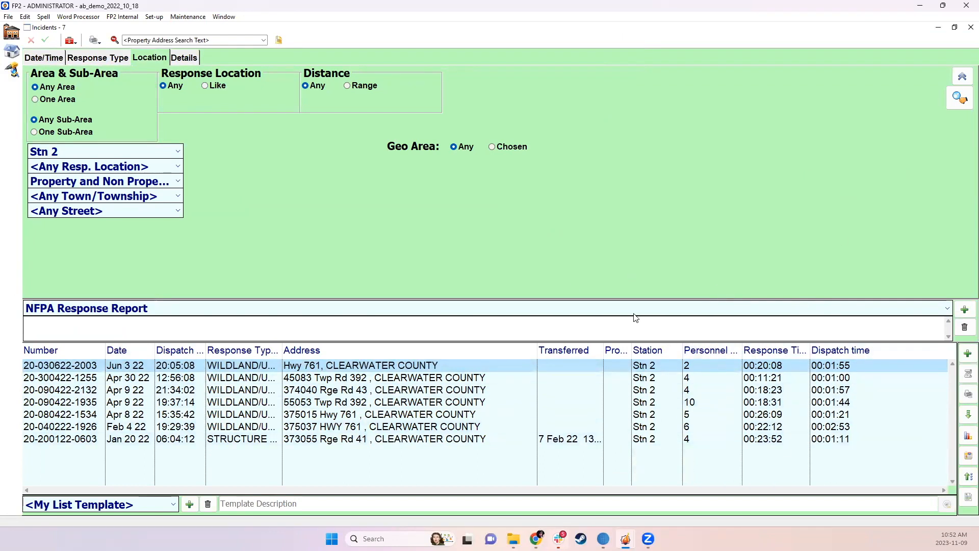
Move the Personnel at Scene and Response Time columns ahead of the Response Type Description column
{"action": "right_click", "coordinate": [591, 386]}
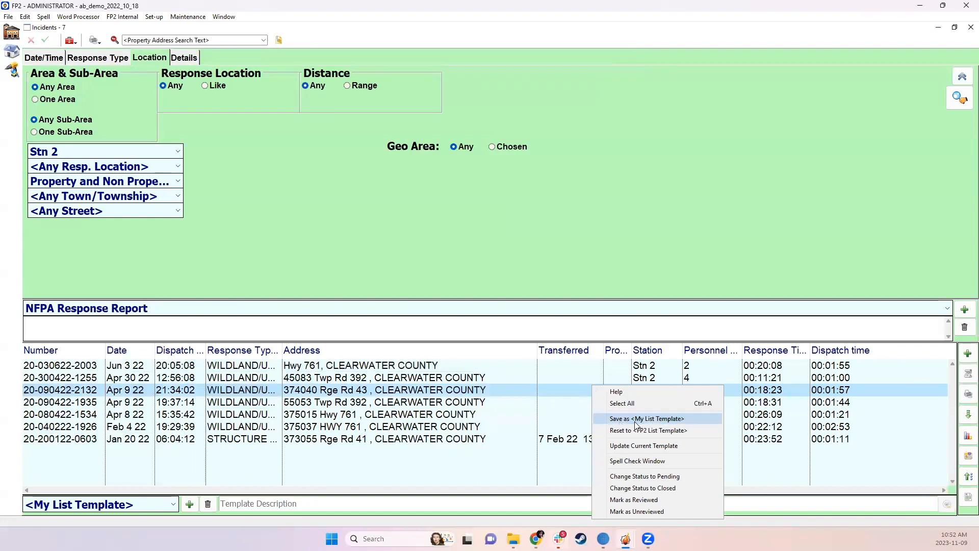
{"action": "left_click", "coordinate": [393, 474]}
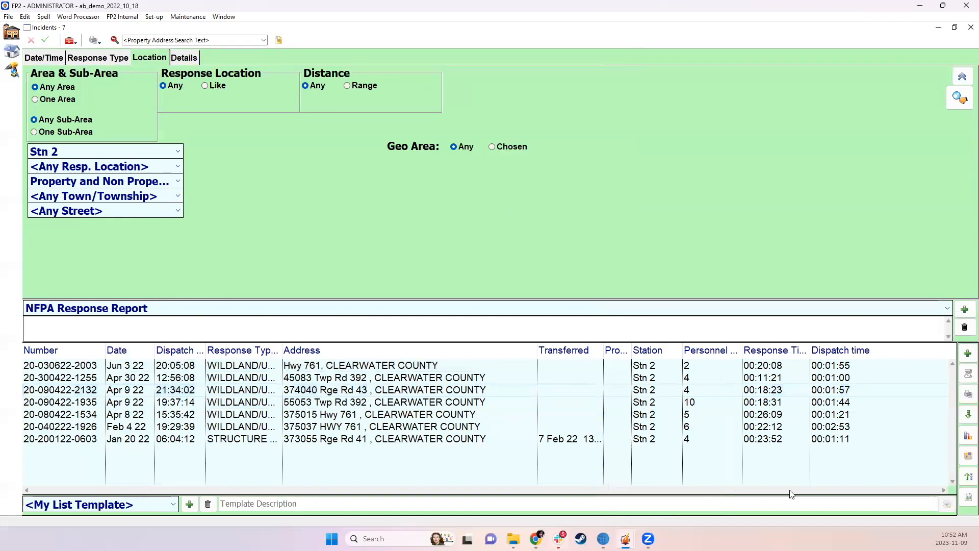
{"action": "left_click_drag", "start_coordinate": [711, 350], "coordinate": [206, 350]}
{"action": "left_click_drag", "start_coordinate": [772, 350], "coordinate": [311, 353]}
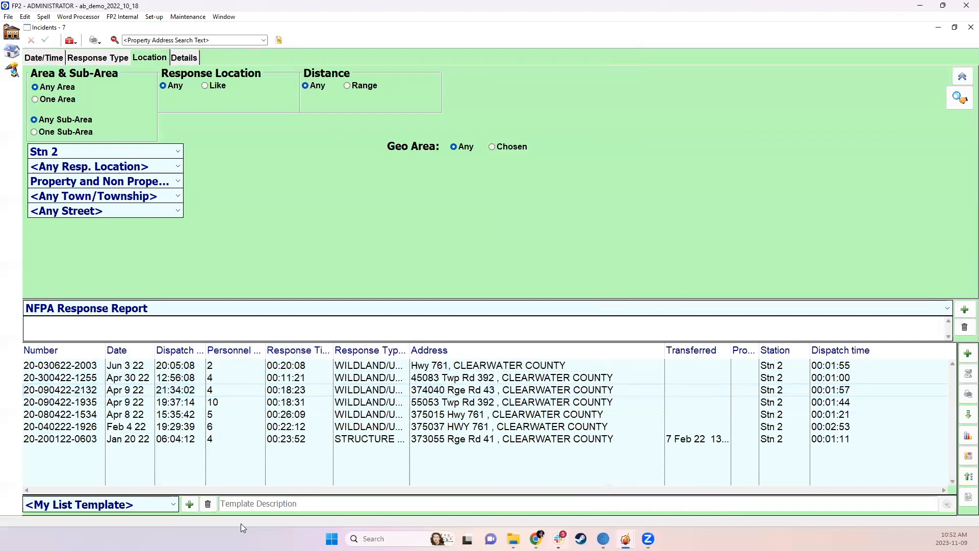
Save the column layout as a list template named NFPA Review and make it public
{"action": "left_click", "coordinate": [189, 504]}
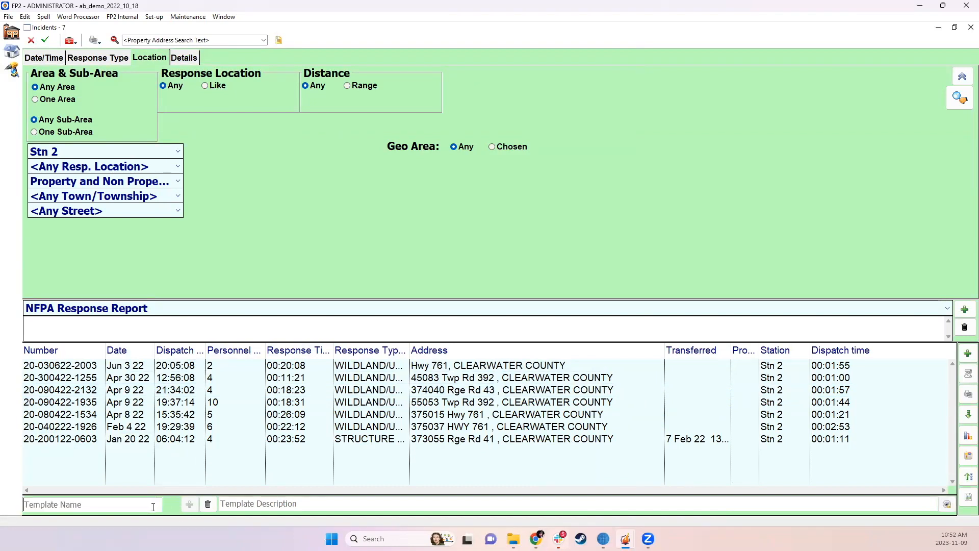
{"action": "type", "text": "NFPA Review"}
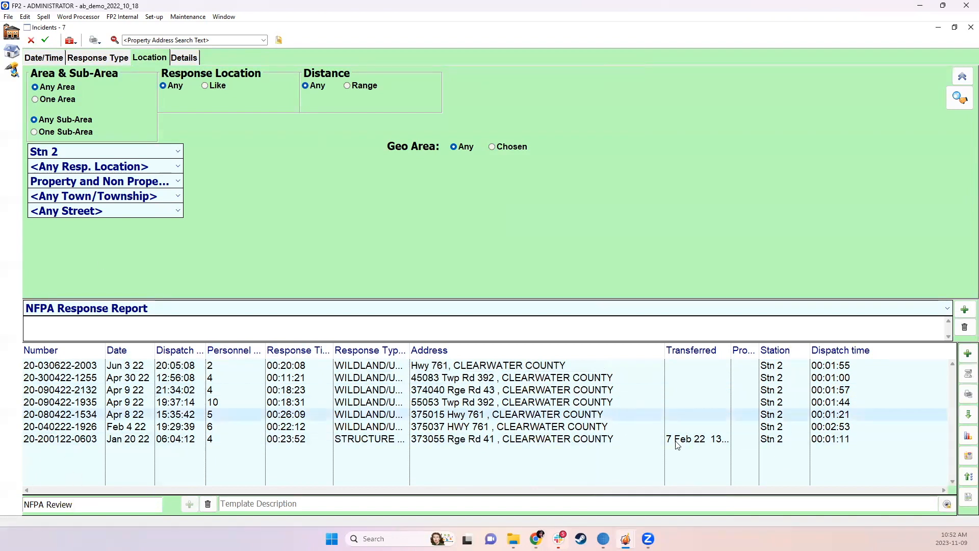
{"action": "left_click", "coordinate": [947, 504]}
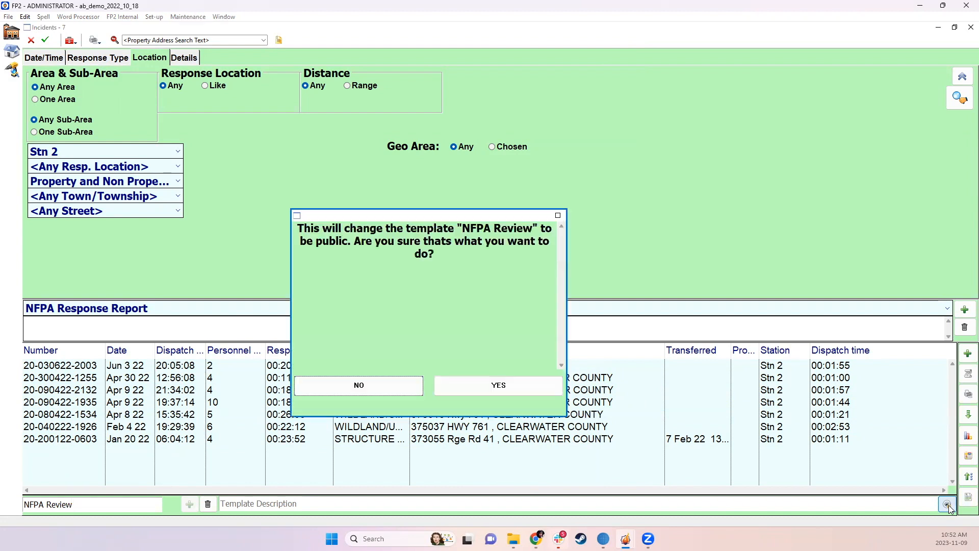
{"action": "left_click", "coordinate": [551, 391]}
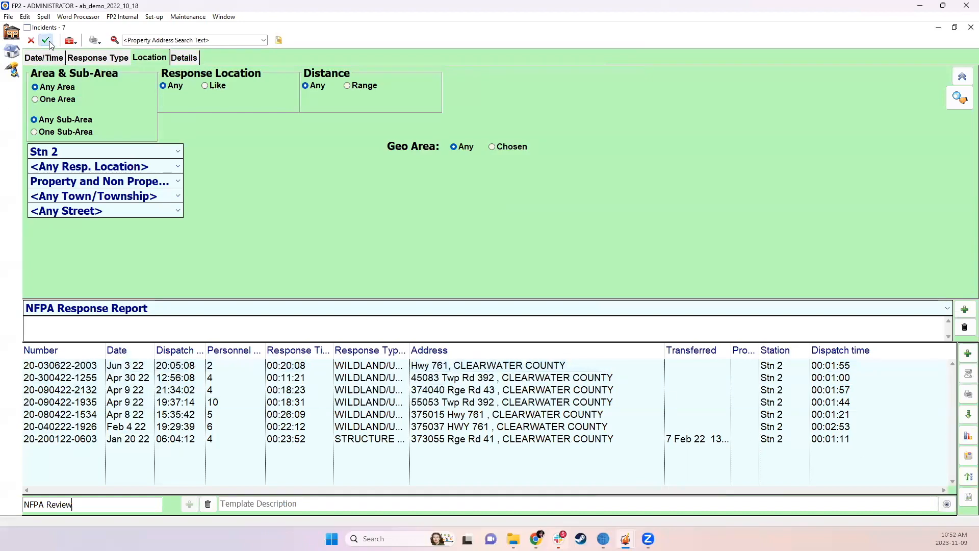
Reopen the Incidents window, run the saved NFPA Response Report search again and maximize the window
{"action": "left_click", "coordinate": [970, 27]}
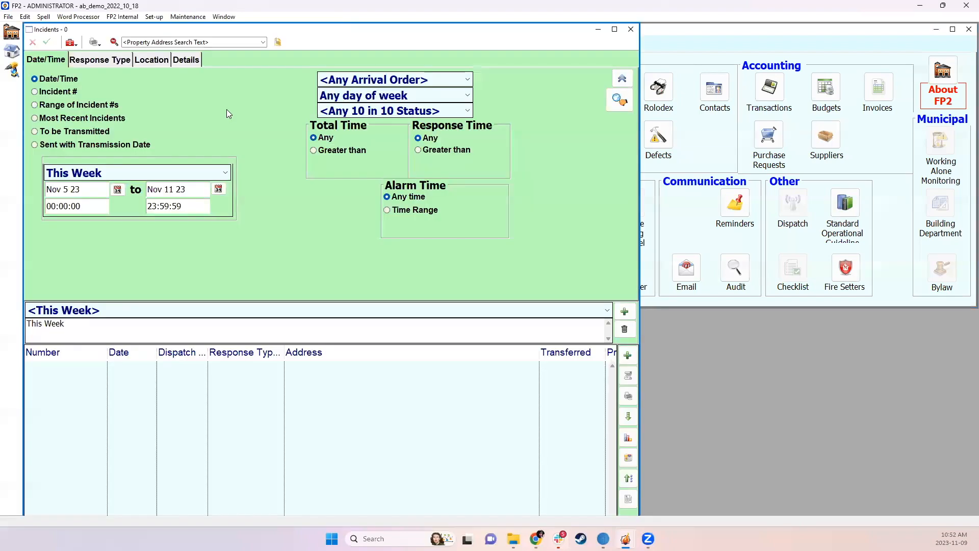
{"action": "left_click", "coordinate": [174, 313]}
{"action": "scroll", "coordinate": [153, 357], "scroll_direction": "down", "scroll_amount": 1}
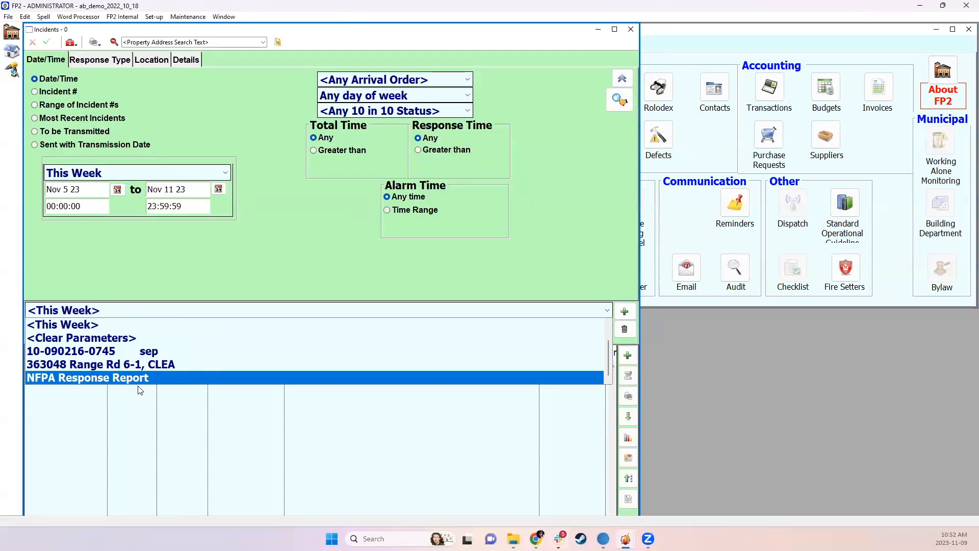
{"action": "left_click", "coordinate": [138, 378]}
{"action": "double_click", "coordinate": [391, 29]}
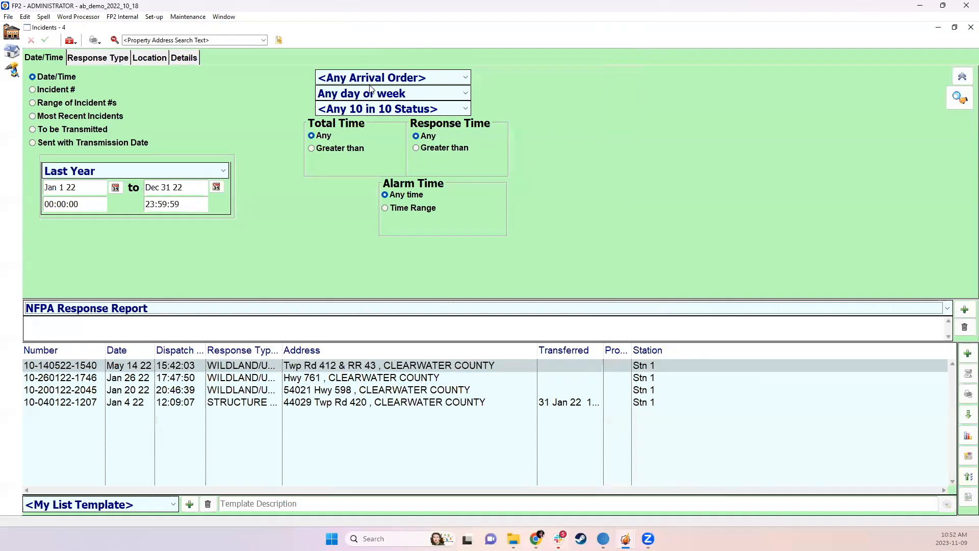
Apply the NFPA Review list template to the results and look over the available columns
{"action": "left_click", "coordinate": [168, 506]}
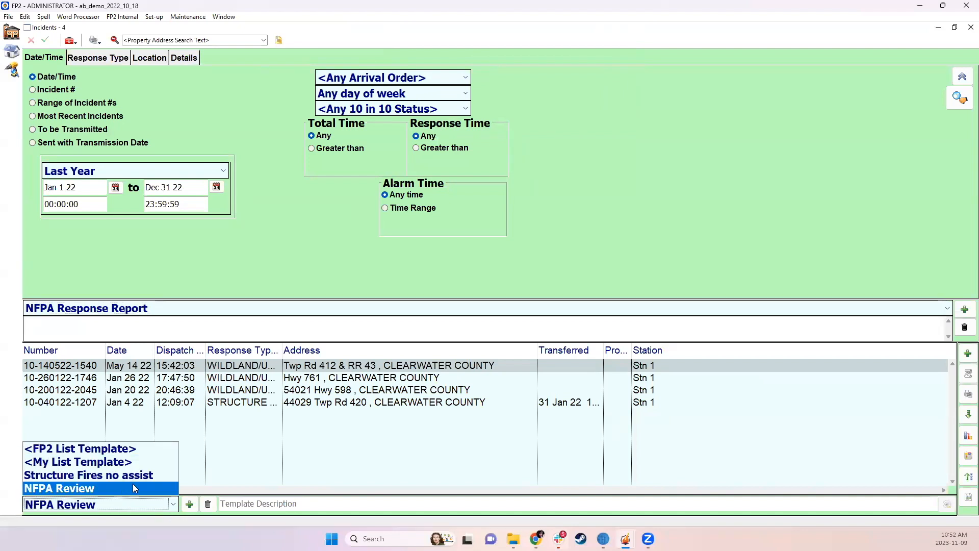
{"action": "left_click", "coordinate": [131, 488]}
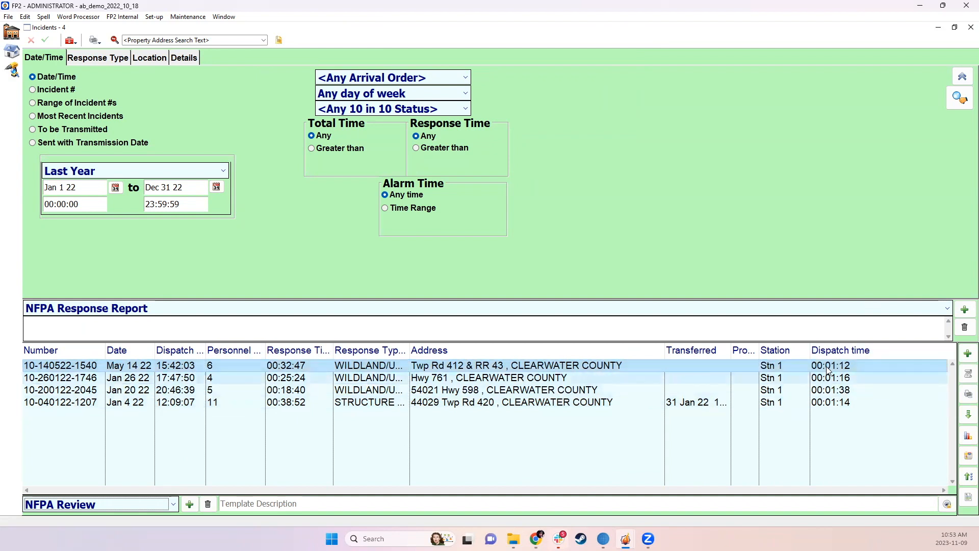
{"action": "right_click", "coordinate": [861, 350]}
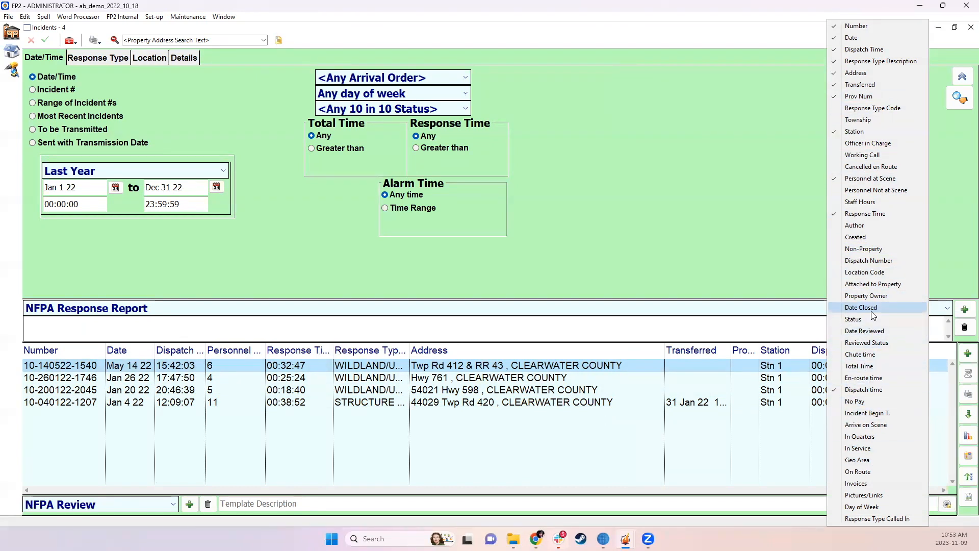
{"action": "left_click", "coordinate": [689, 222]}
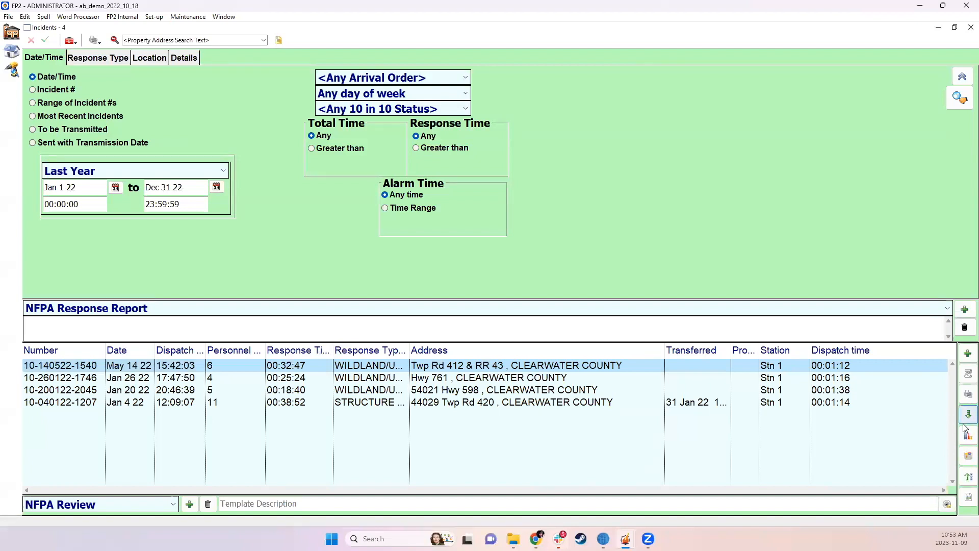
Generate the NFPA 1710 report for the listed incidents
{"action": "left_click", "coordinate": [969, 394]}
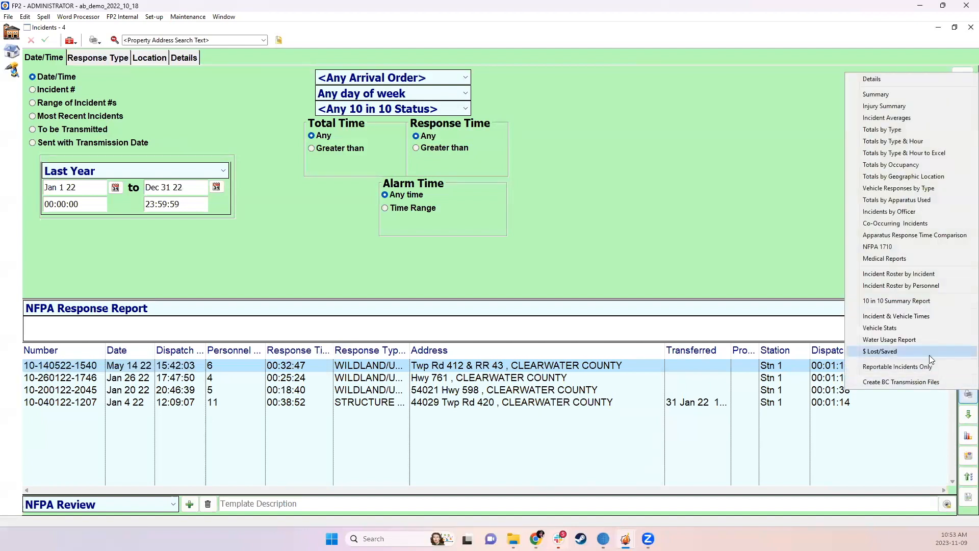
{"action": "left_click", "coordinate": [929, 248]}
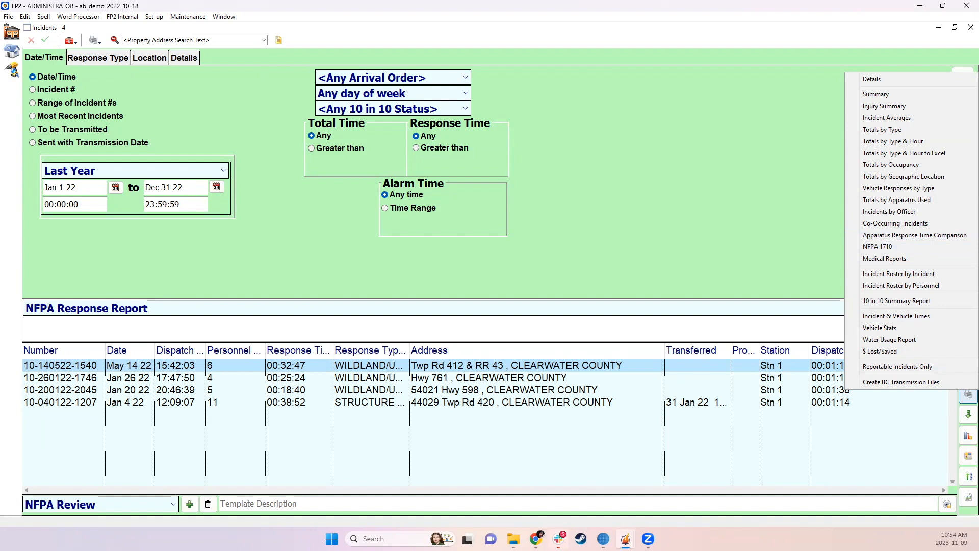